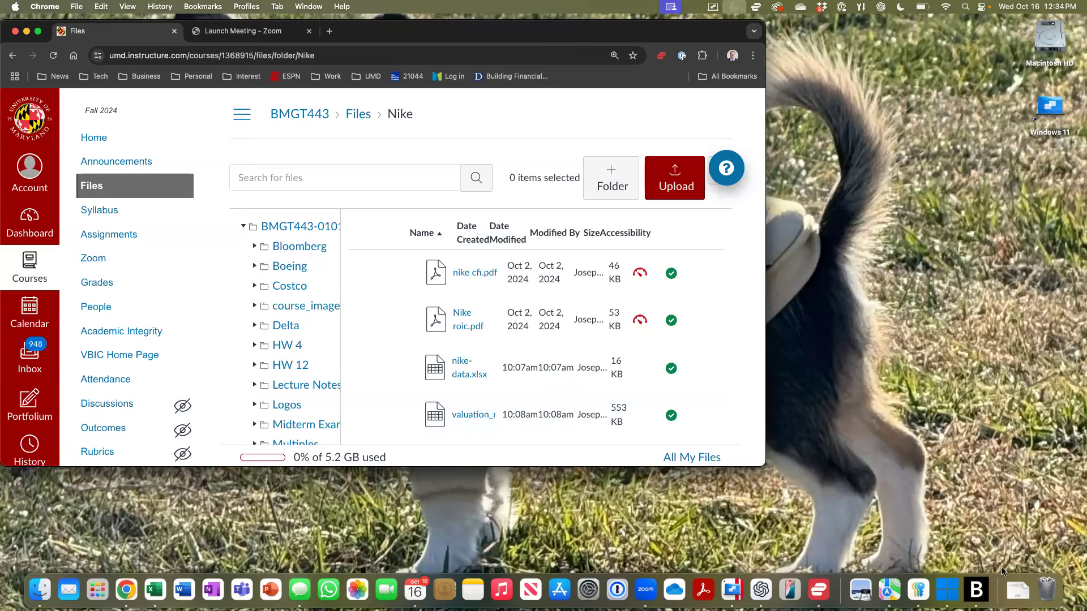
Step: Switch to the Bloomberg terminal, open the TMSG trade ideas view for UMD BMGT 443 Fall 24 401, and sort it by Port Val in descending order
left_click(978, 589)
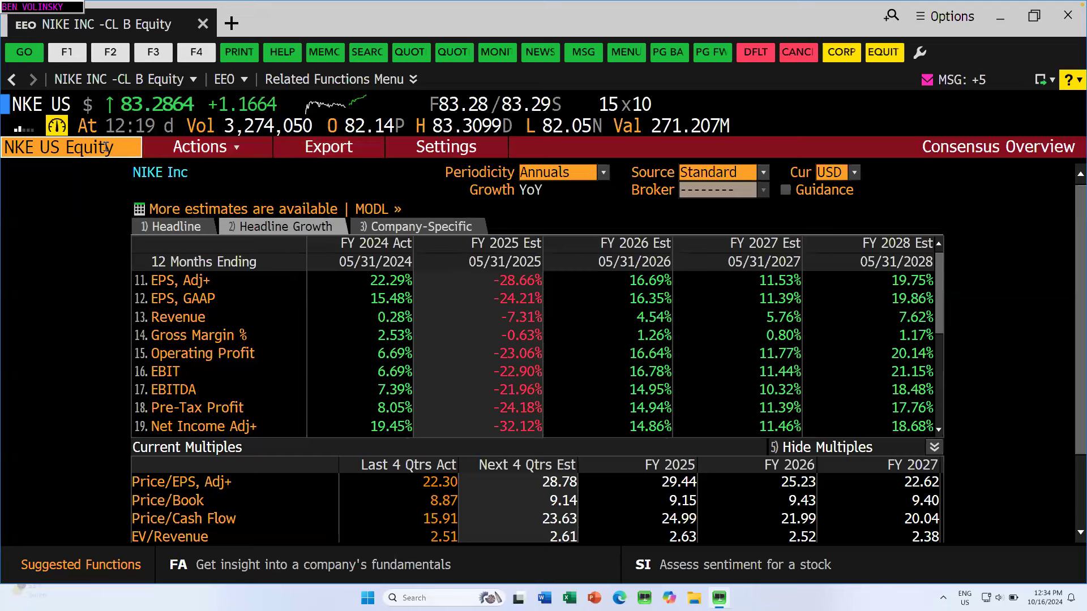
type("TMSG")
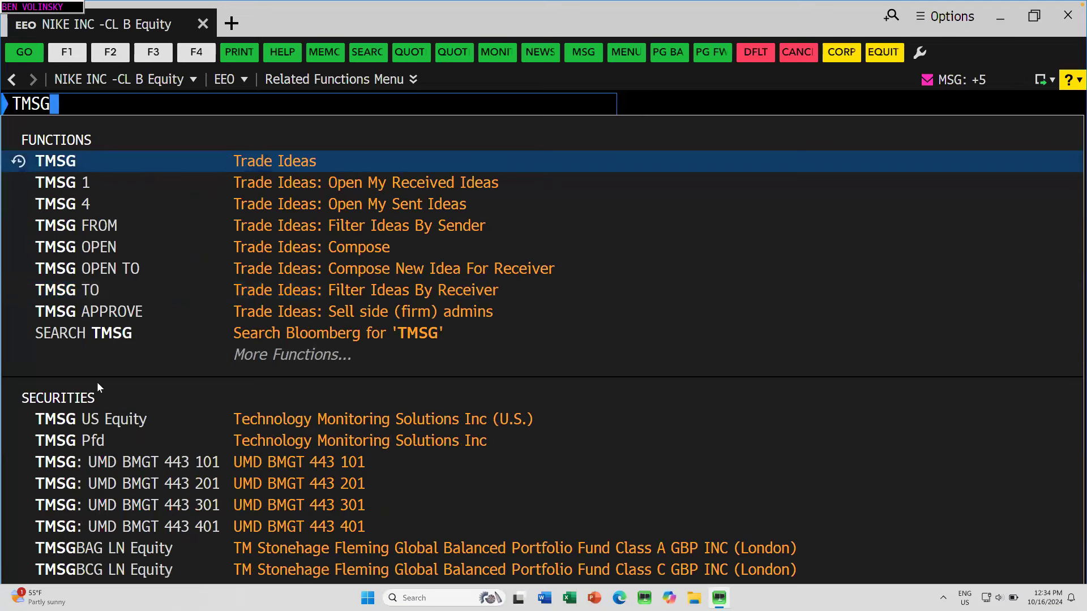
key("Return")
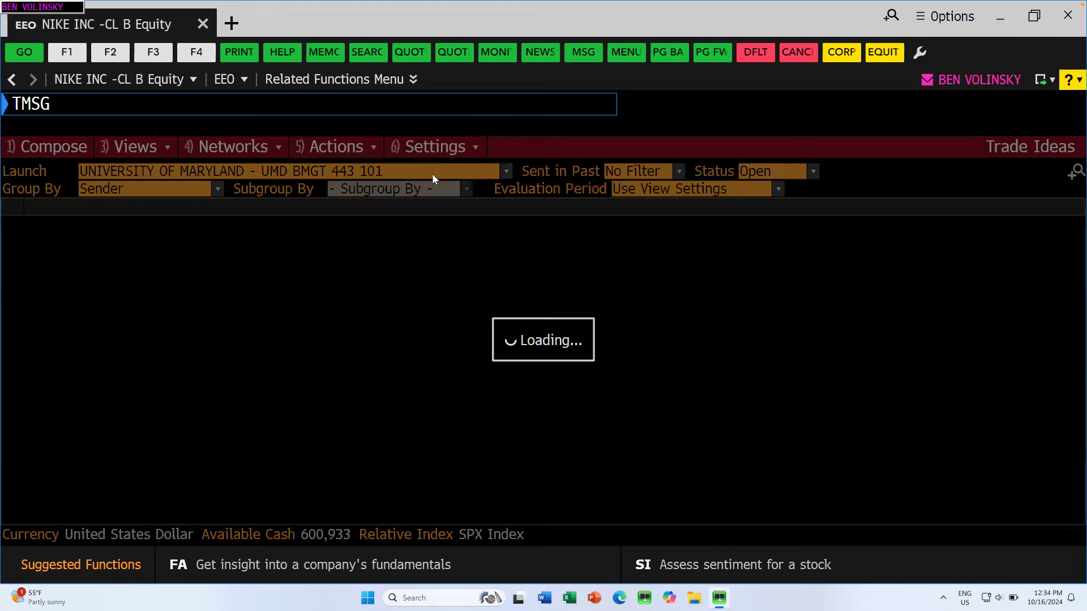
left_click(501, 170)
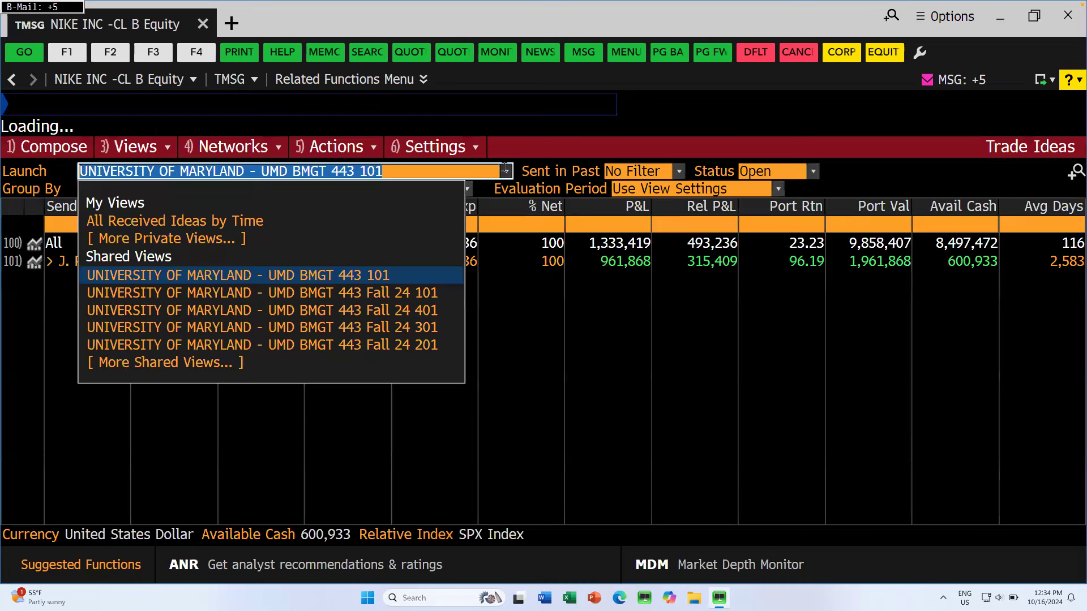
left_click(399, 310)
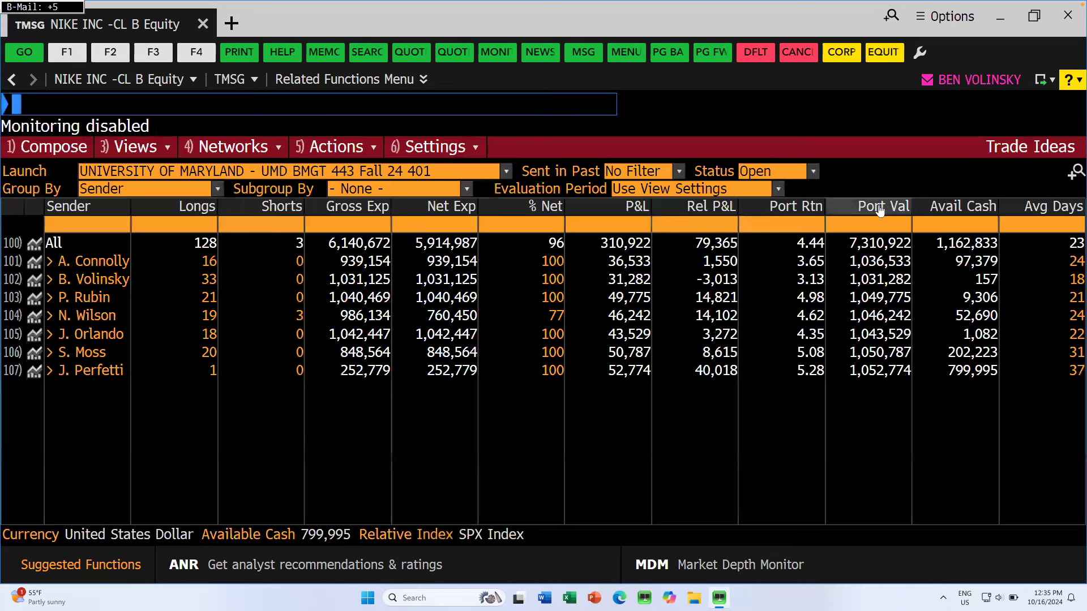
left_click(879, 209)
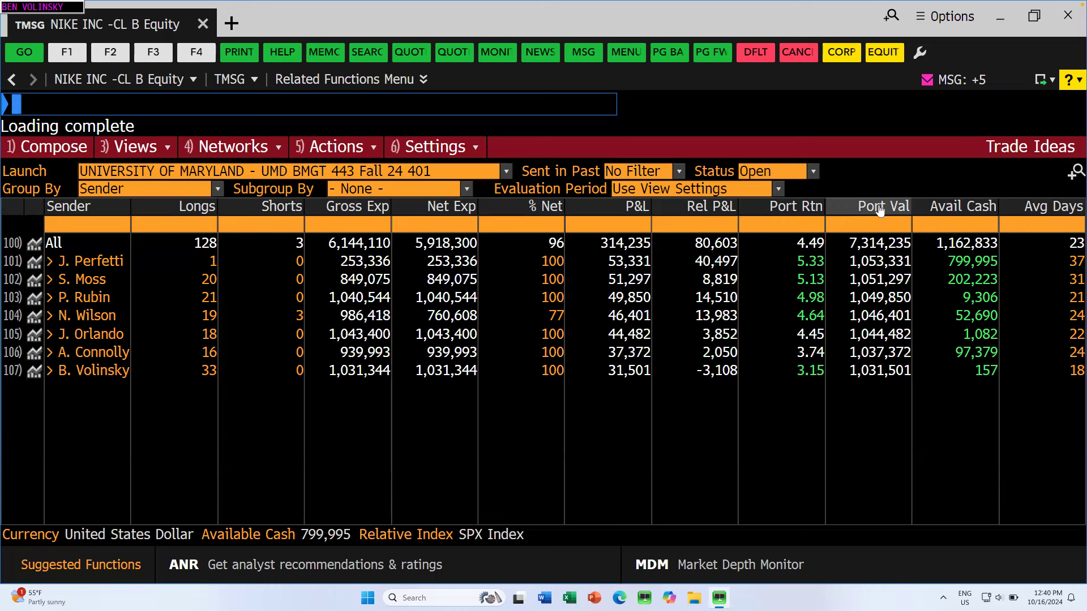
Step: Switch back to Chrome with the Nike folder of the BMGT443 course files
key("super+Tab")
key("super+Tab")
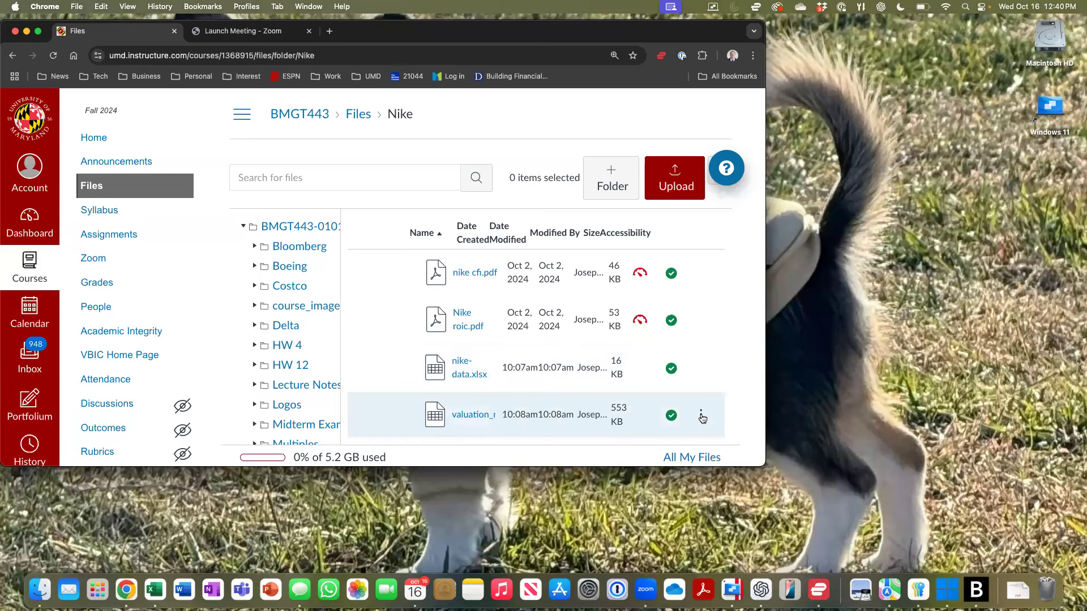
left_click(580, 419)
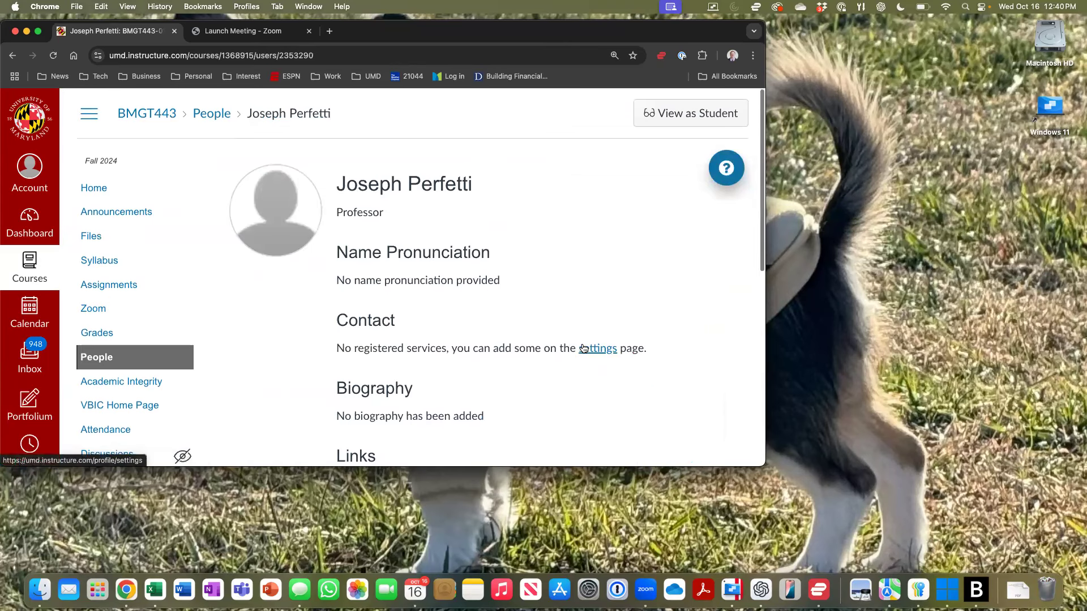
scroll(349, 234, "down", 2)
left_click(13, 55)
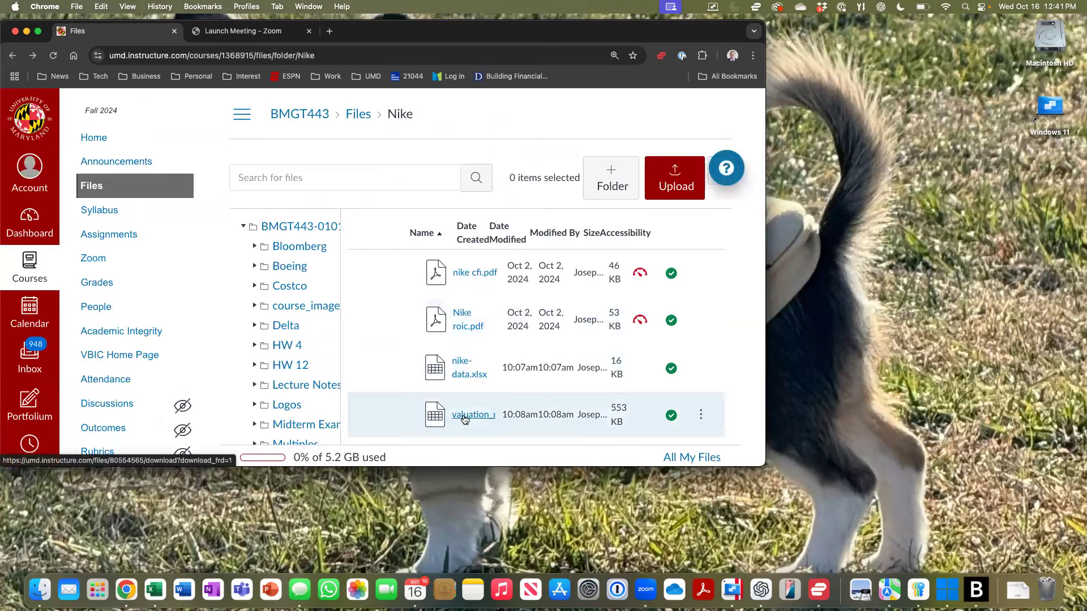
Step: Download valuation_model_nike_start.xlsx from the Nike folder, open it in Excel and enlarge the workbook window
left_click(464, 418)
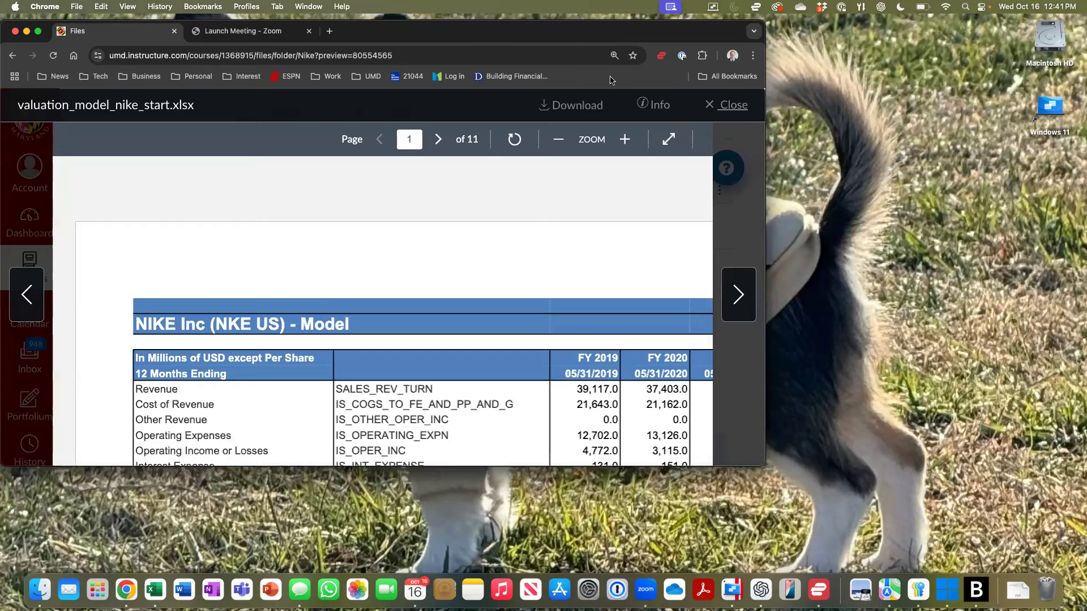
left_click(580, 105)
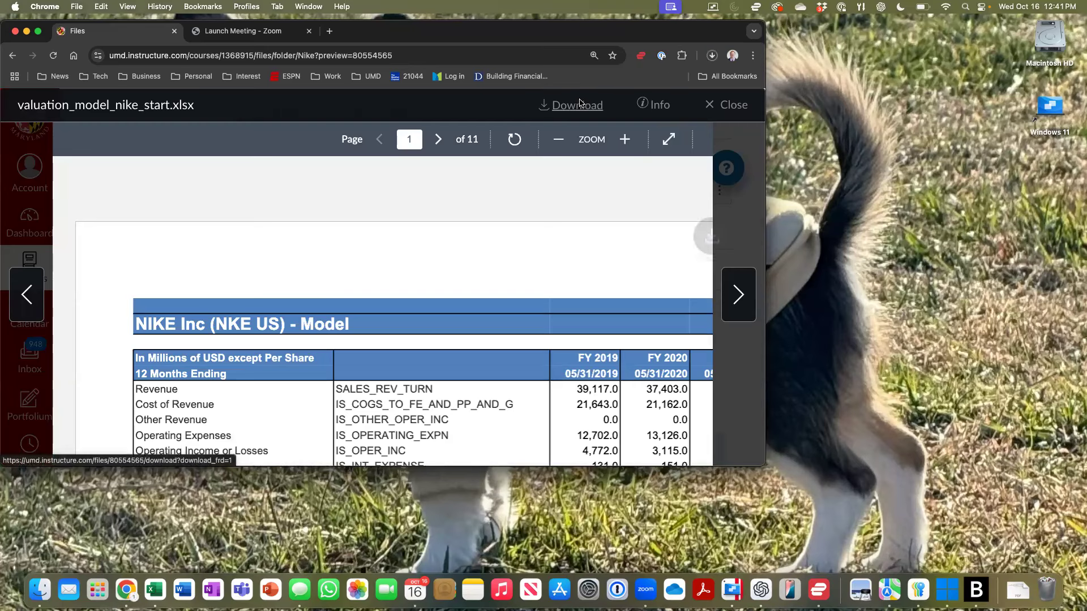
left_click(621, 85)
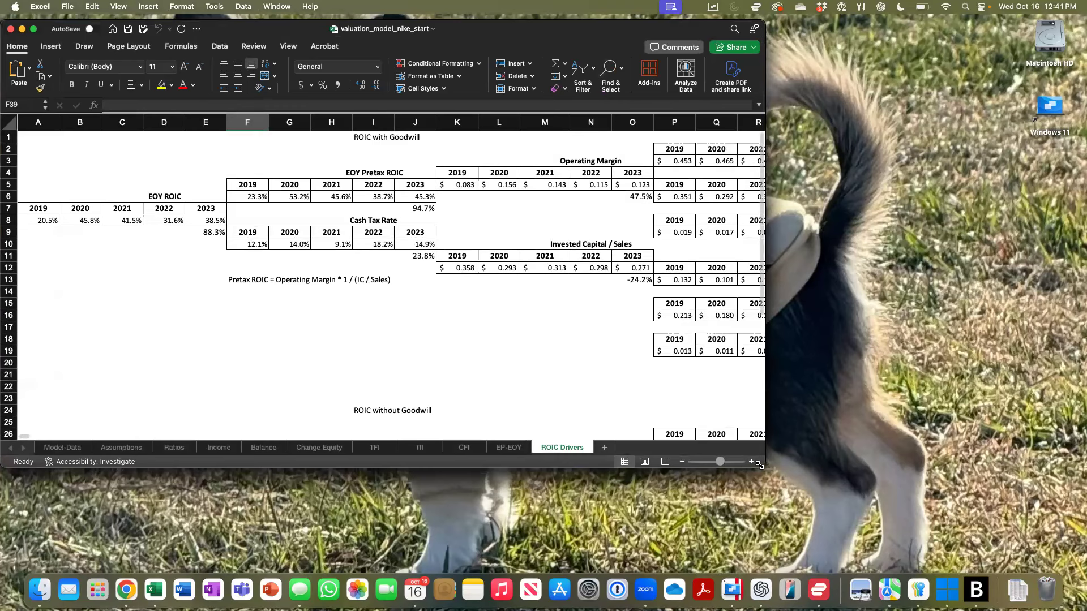
left_click_drag(765, 464, 995, 560)
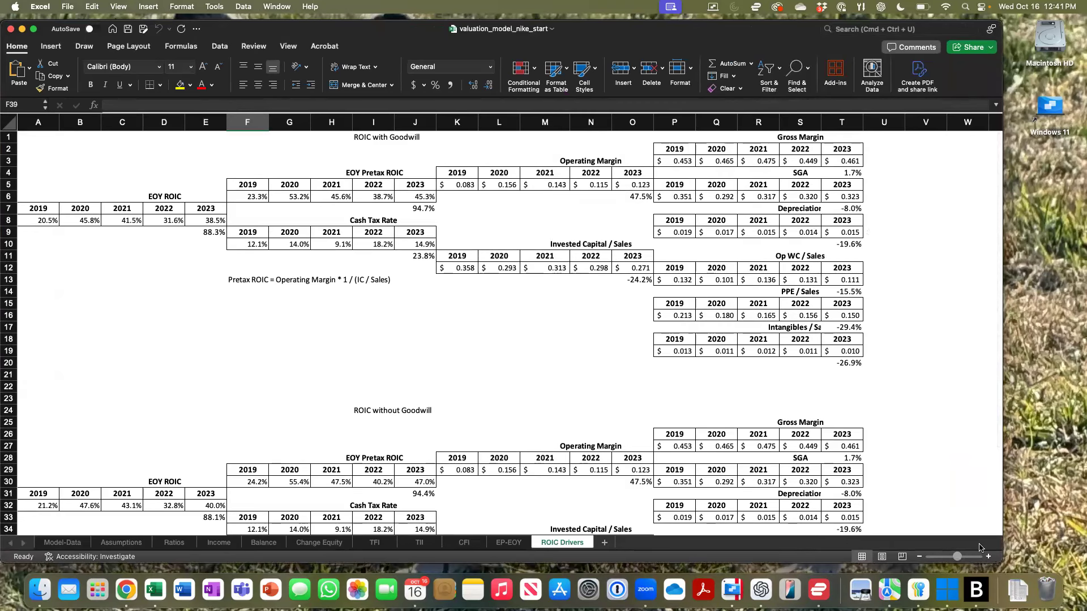
Step: Review the historical figures on the Income, Balance and Change Equity sheets of the Nike valuation model
left_click(209, 543)
scroll(269, 460, "up", 6)
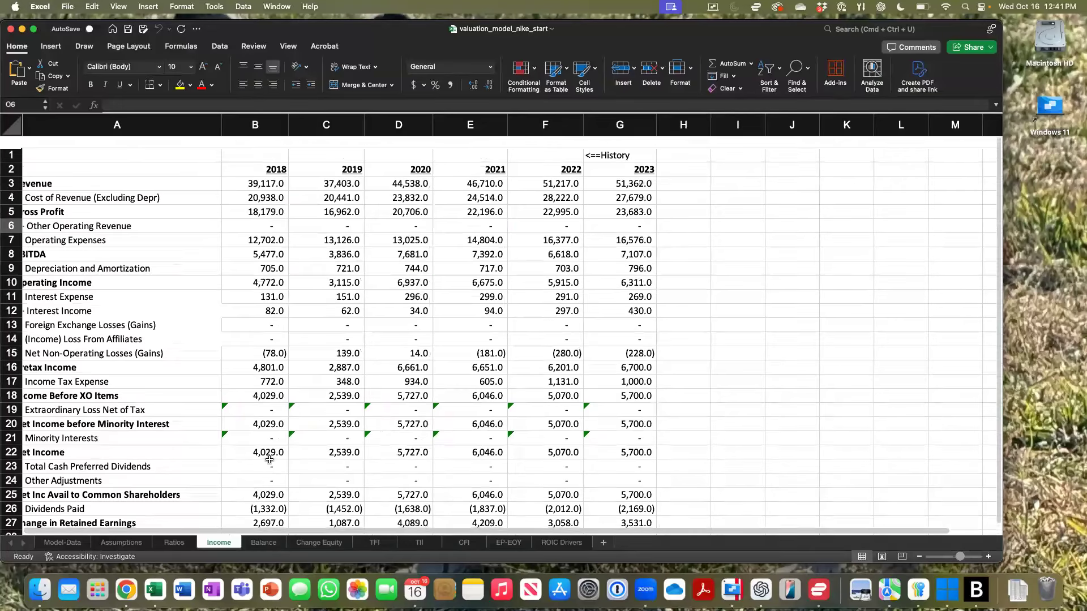
left_click(268, 544)
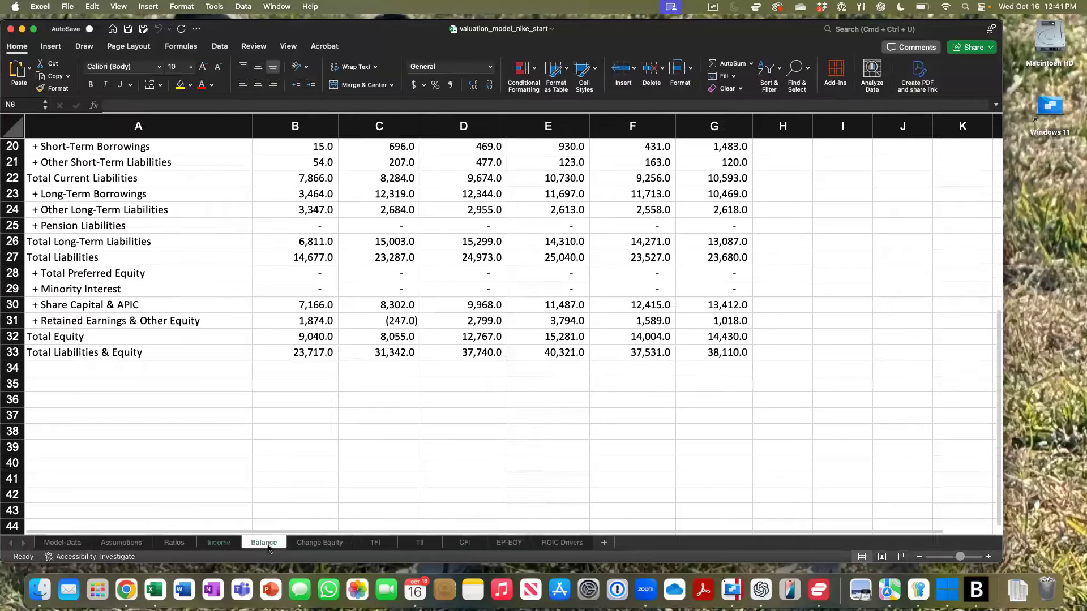
left_click(306, 545)
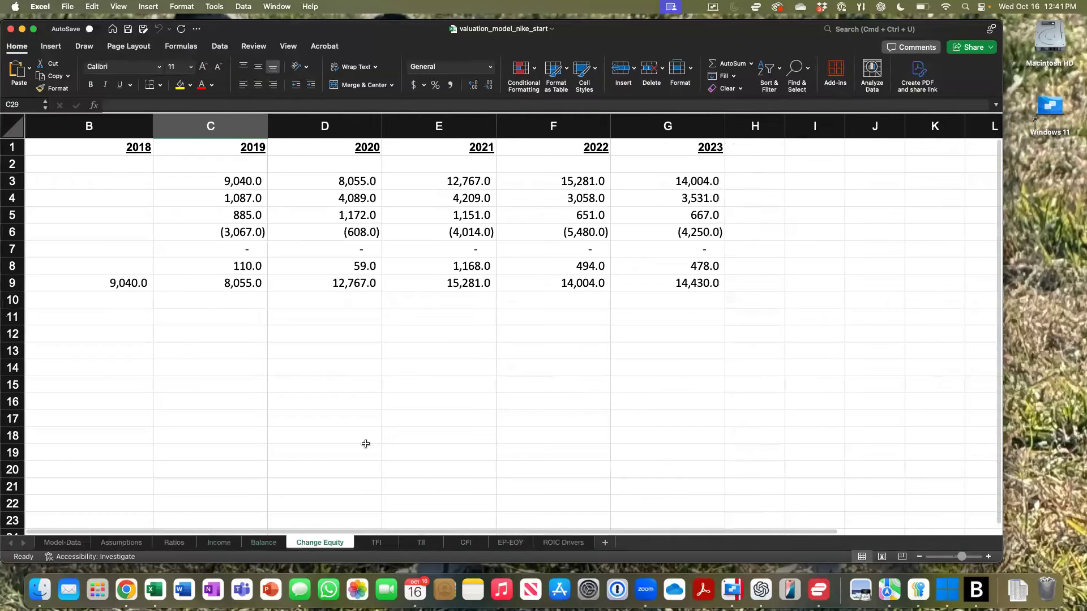
scroll(364, 444, "left", 5)
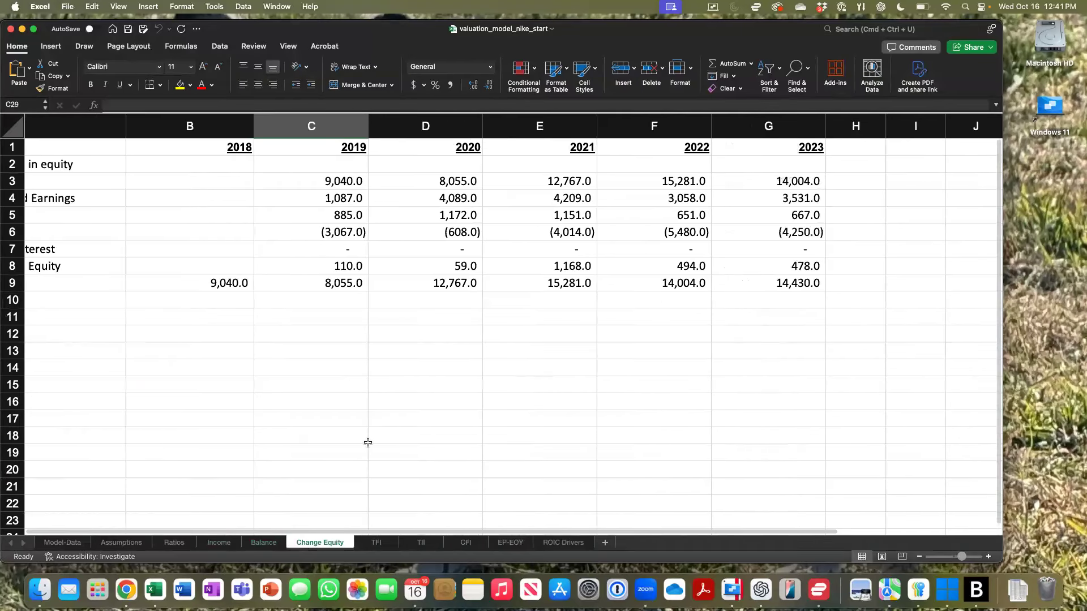
Step: Examine the TFI, TII, CFI, EP-EOY and ROIC Drivers sheets for the model's invested capital, cash flow and economic profit calculations
left_click(377, 542)
scroll(448, 439, "down", 1)
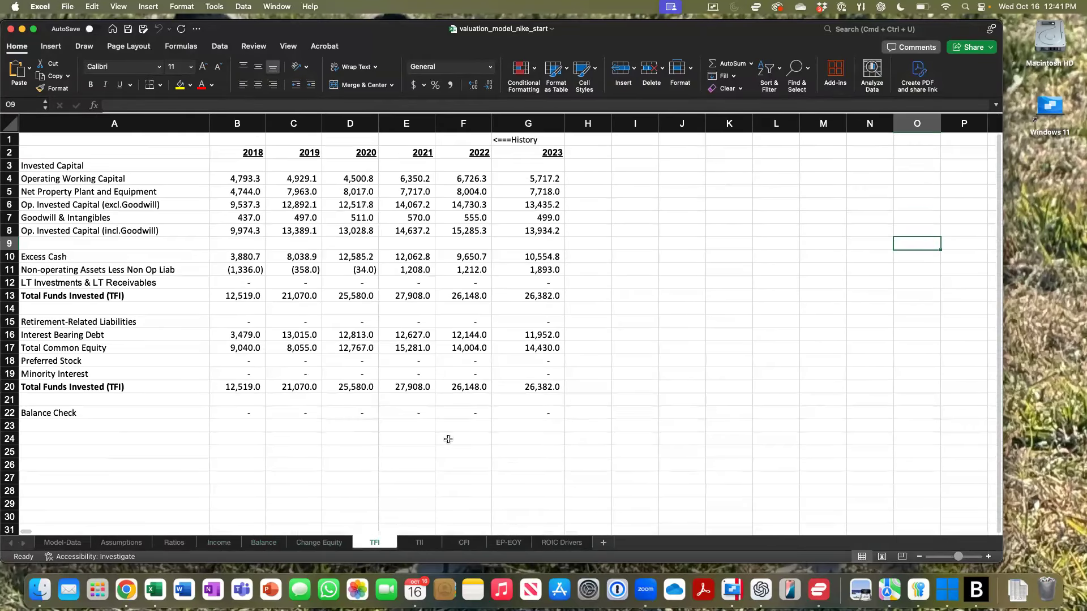
left_click(420, 543)
scroll(470, 479, "up", 1)
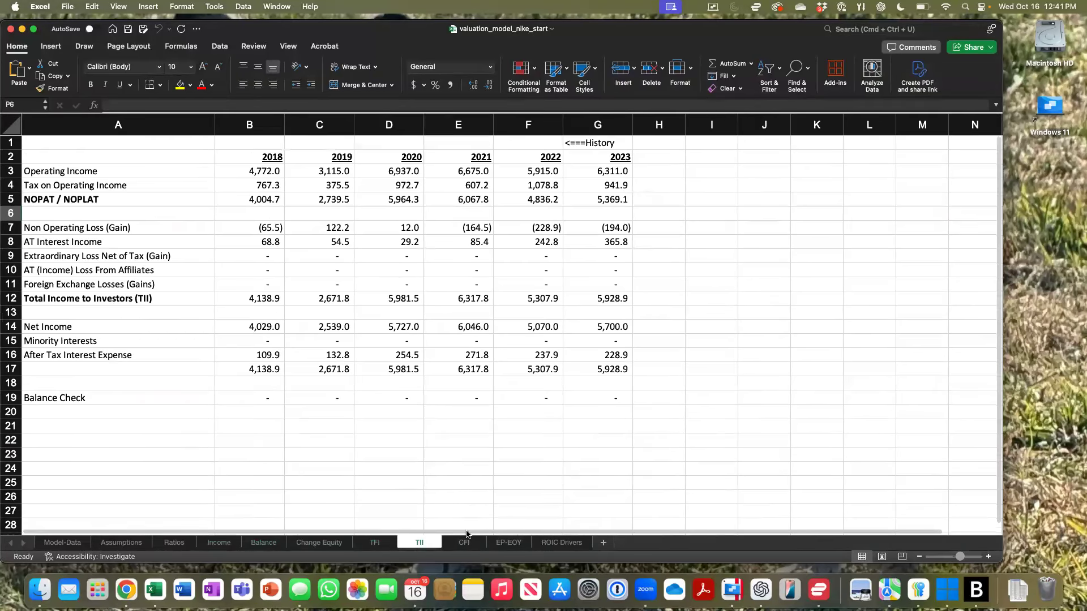
left_click(463, 543)
scroll(526, 397, "up", 3)
scroll(527, 397, "up", 8)
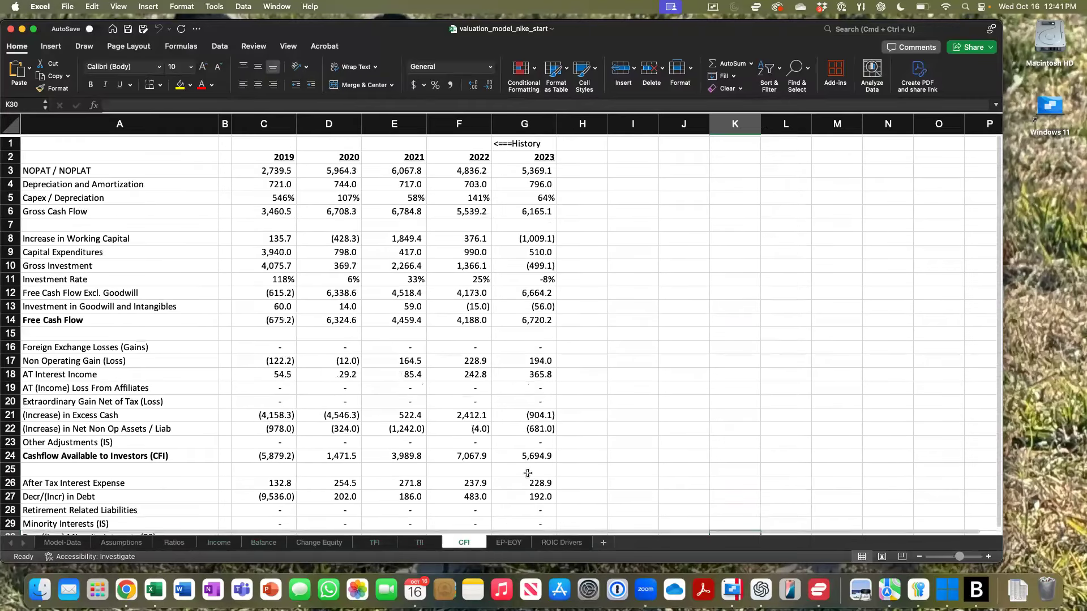
left_click(510, 543)
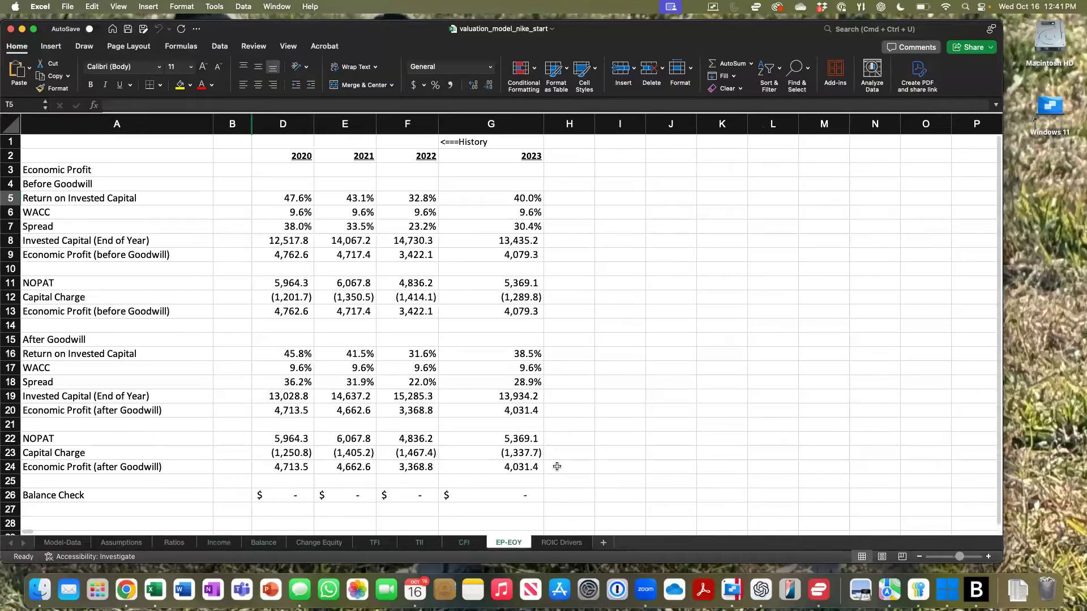
left_click(548, 544)
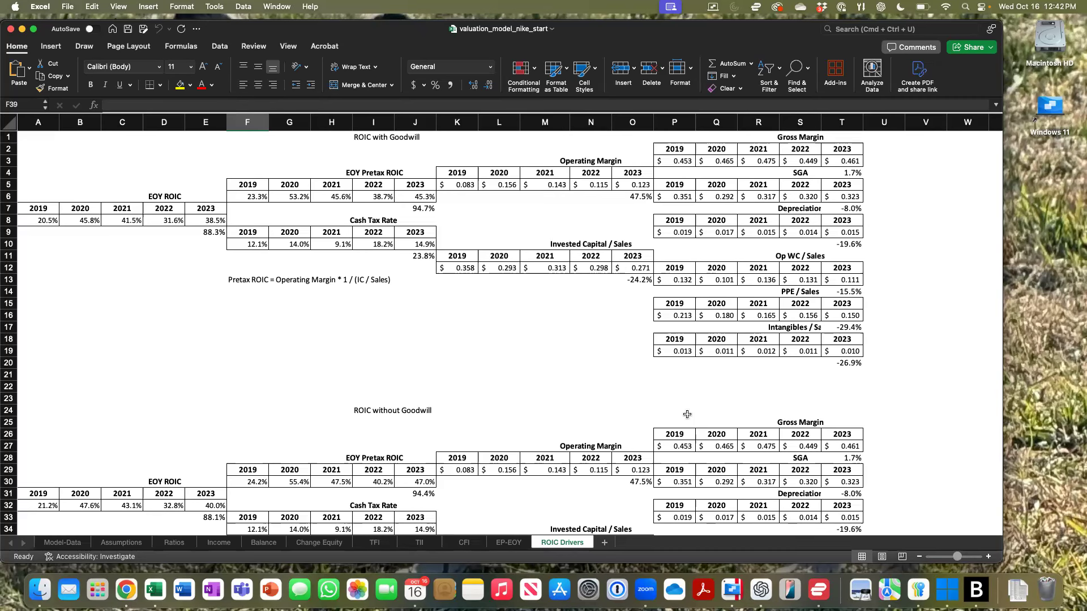
Step: Compare the Income sheet with Model-Data, and examine the Balance, Ratios and Assumptions sheets
left_click(216, 542)
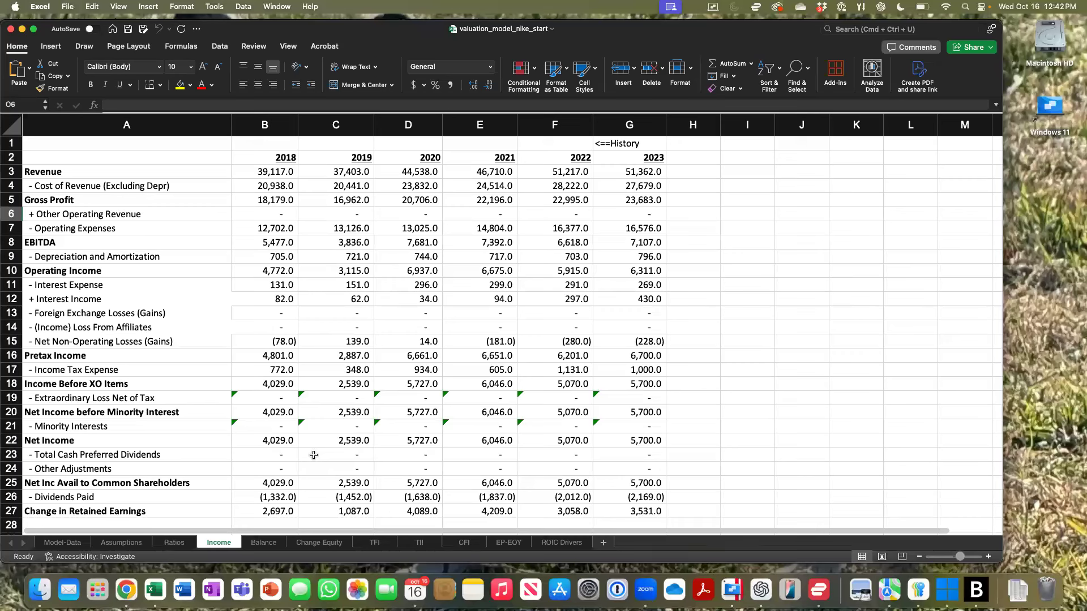
left_click(48, 545)
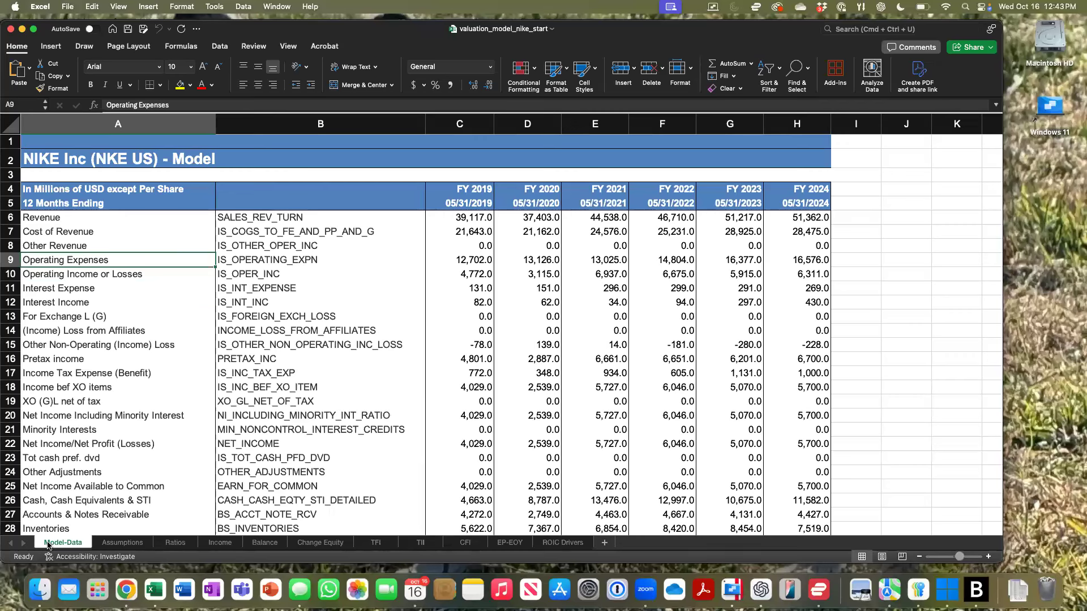
left_click(224, 544)
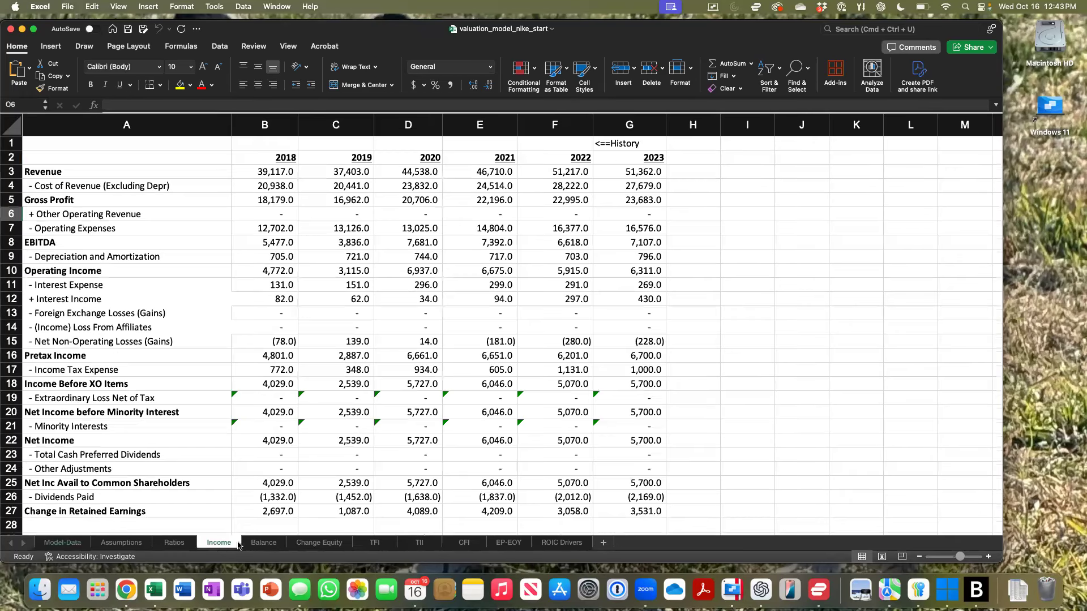
left_click(266, 544)
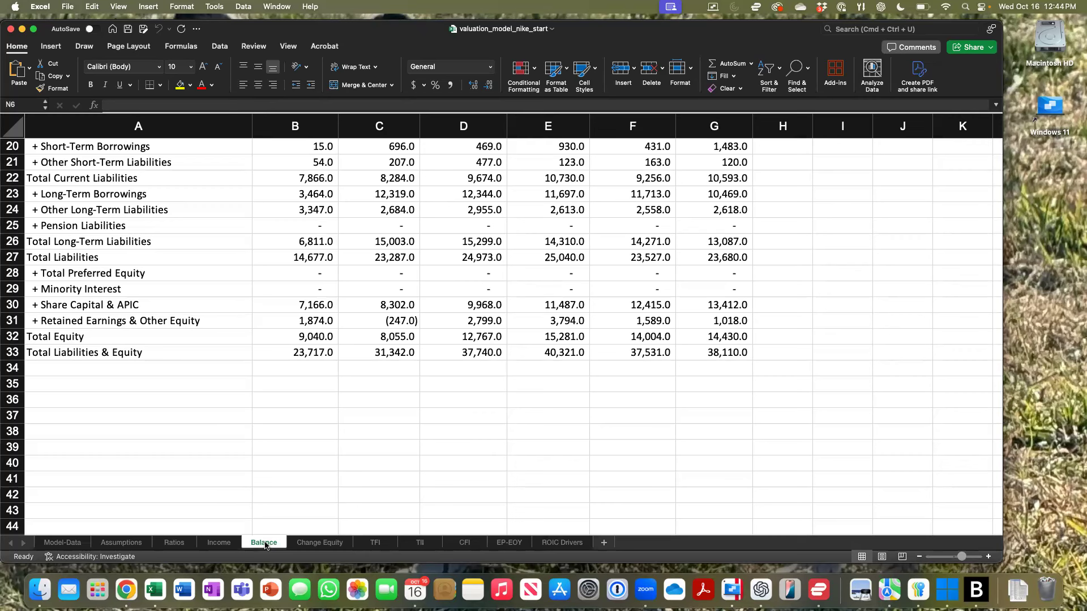
left_click(184, 539)
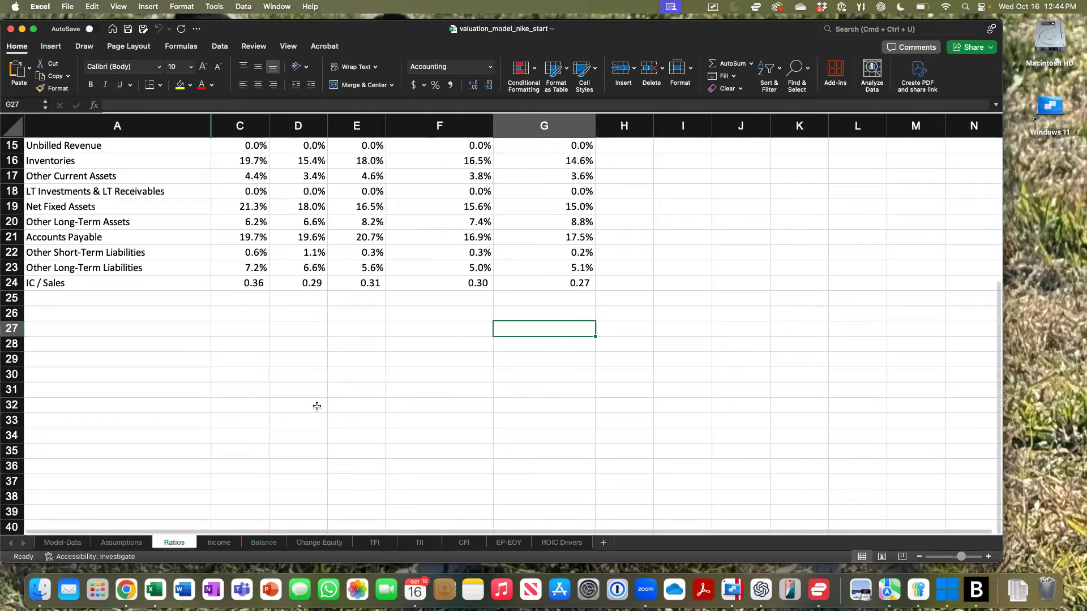
scroll(317, 406, "up", 5)
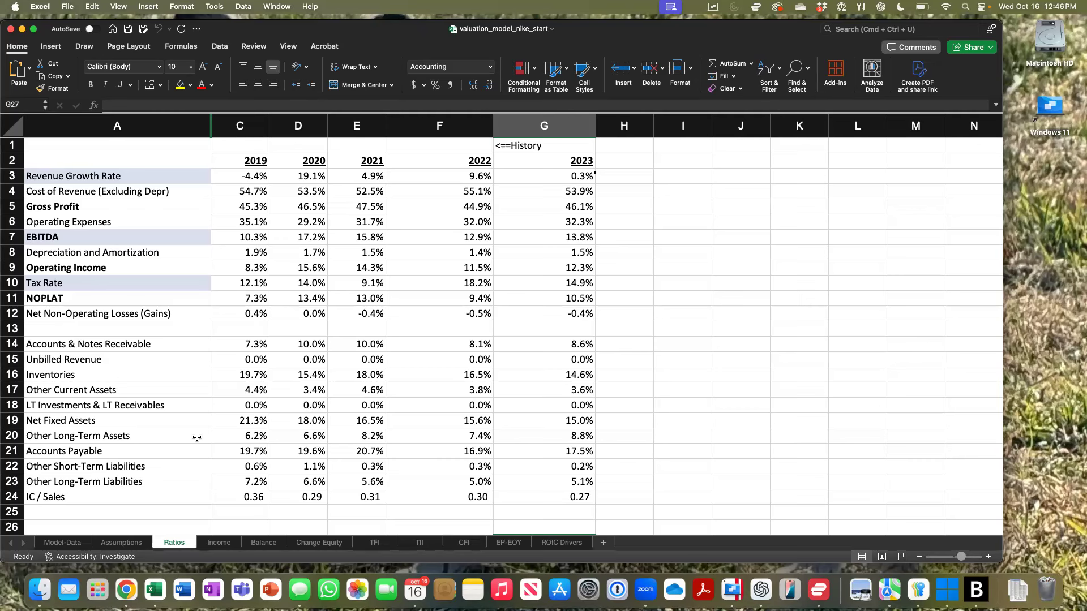
left_click(115, 543)
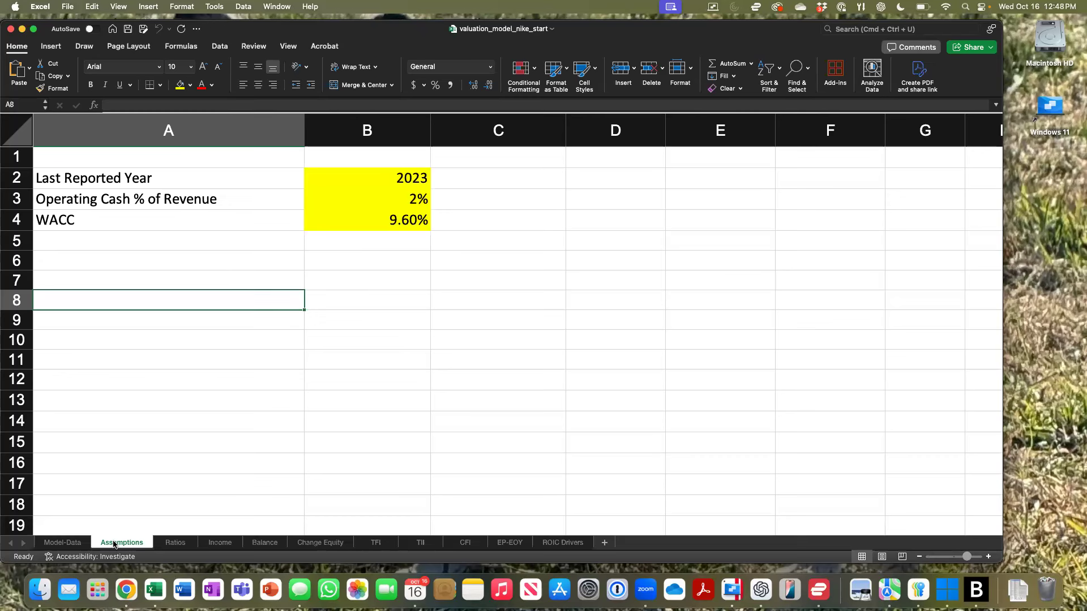
Step: Enter the heading "Forecast==>" in cell H1 of the Ratios sheet, beside the History label
left_click(180, 545)
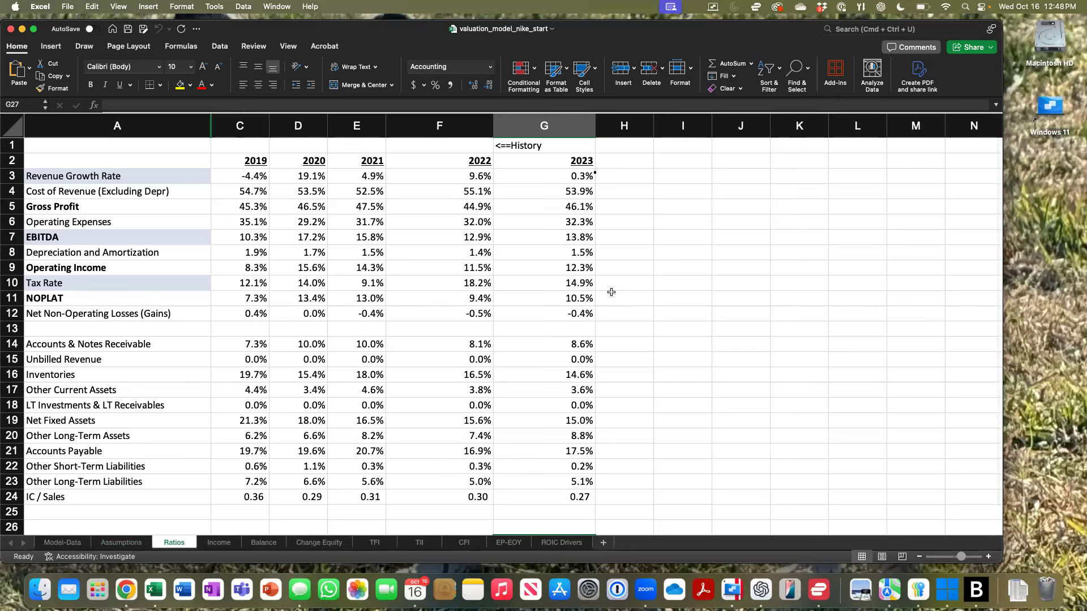
left_click(623, 151)
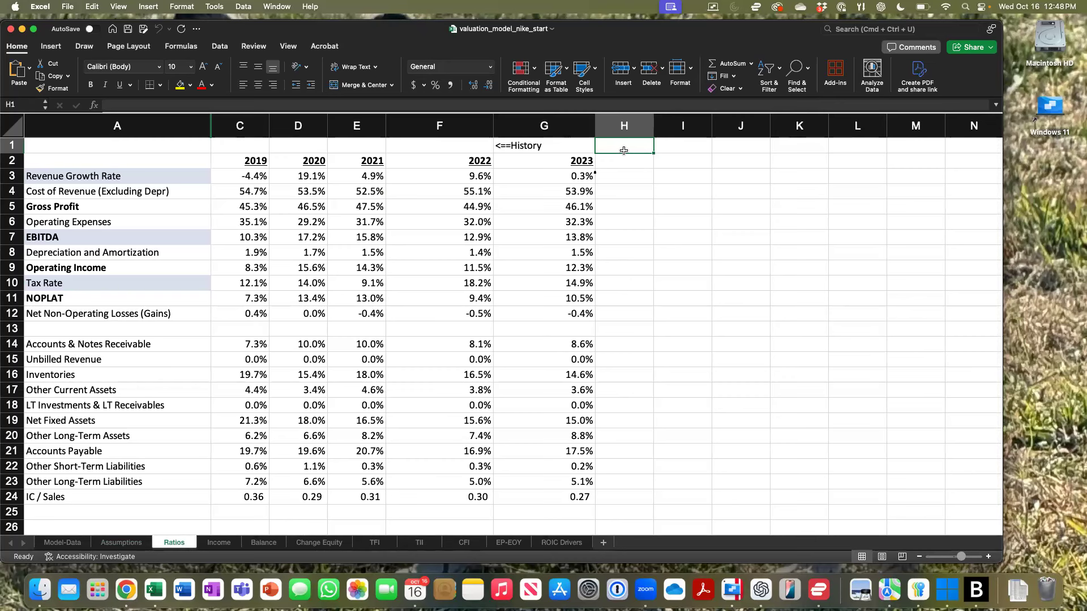
type("Fo")
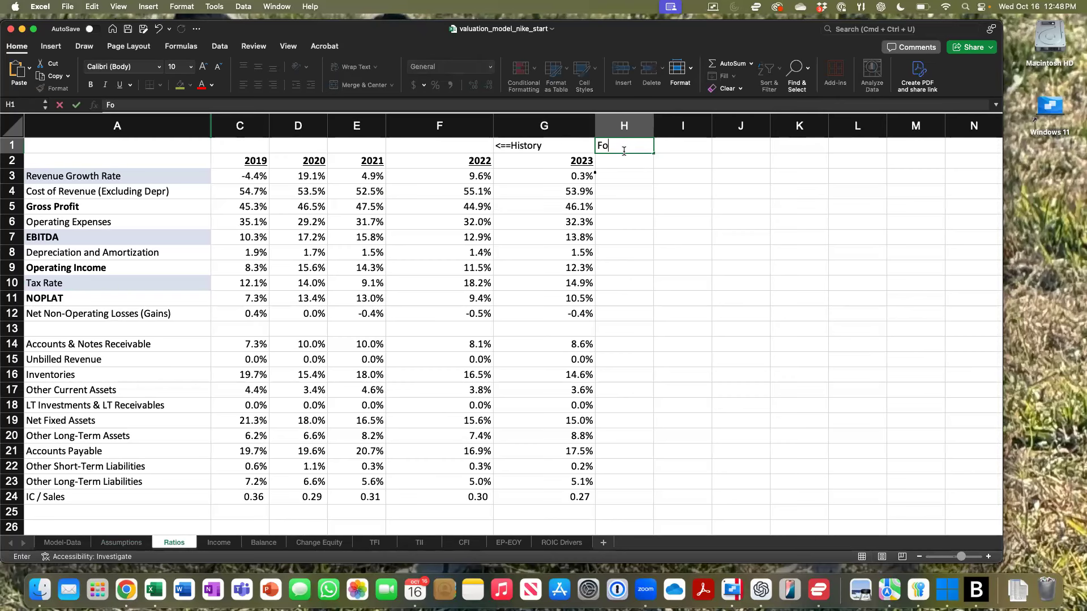
type("recast==>")
key("Return")
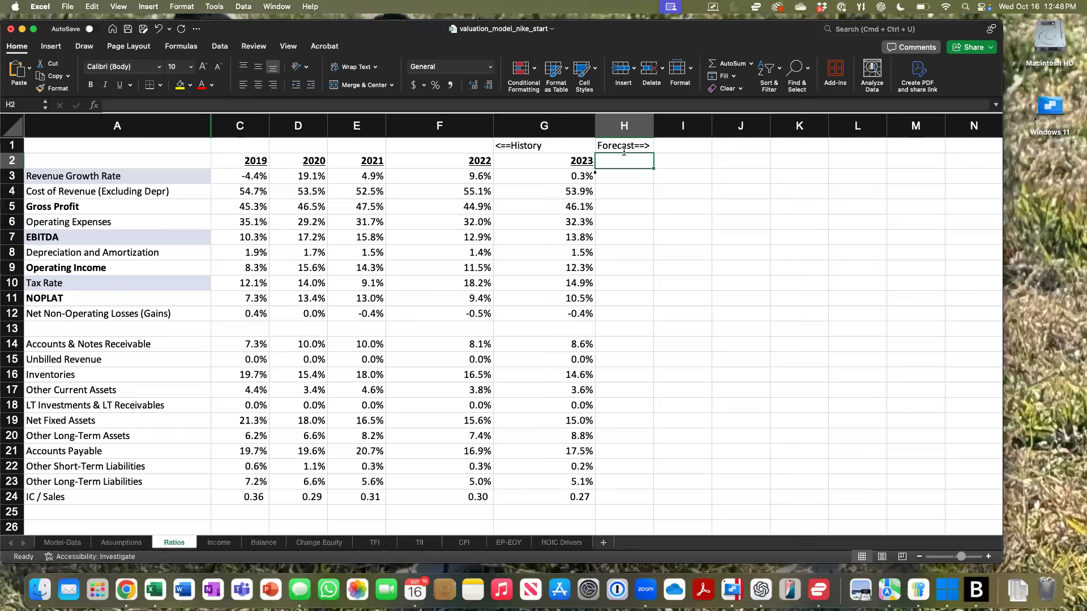
Step: Check the latest fiscal year in Model-Data and set the Last Reported Year on the Assumptions sheet to 2024
left_click(577, 165)
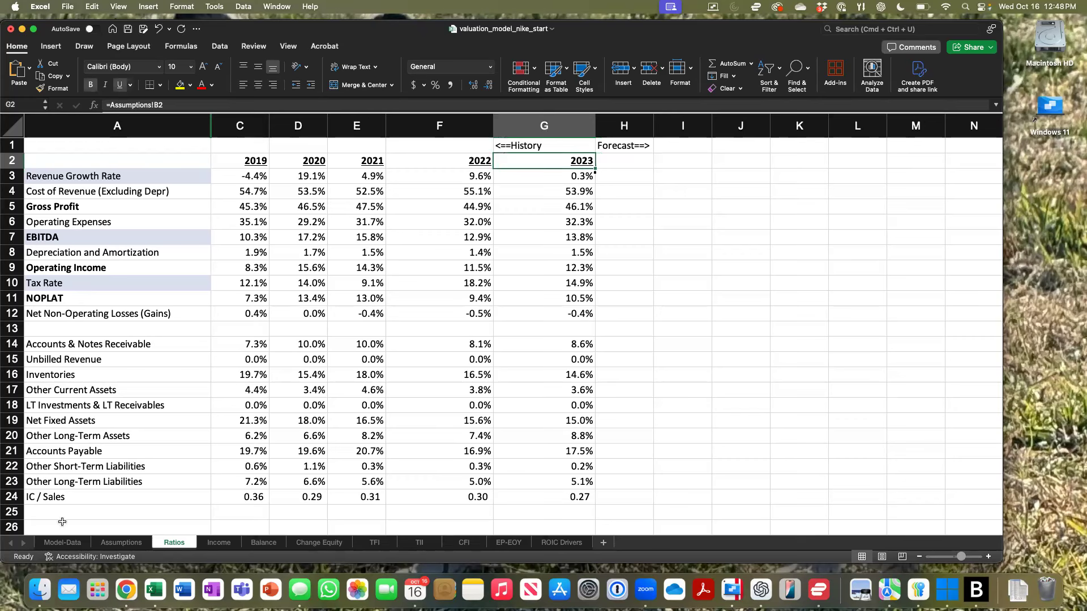
left_click(56, 543)
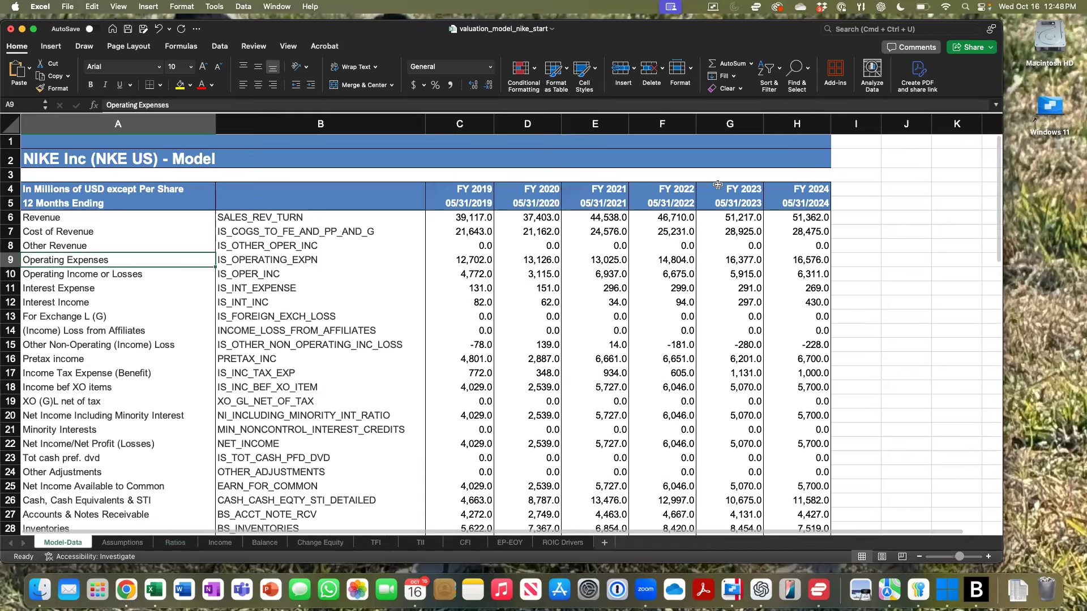
left_click(795, 188)
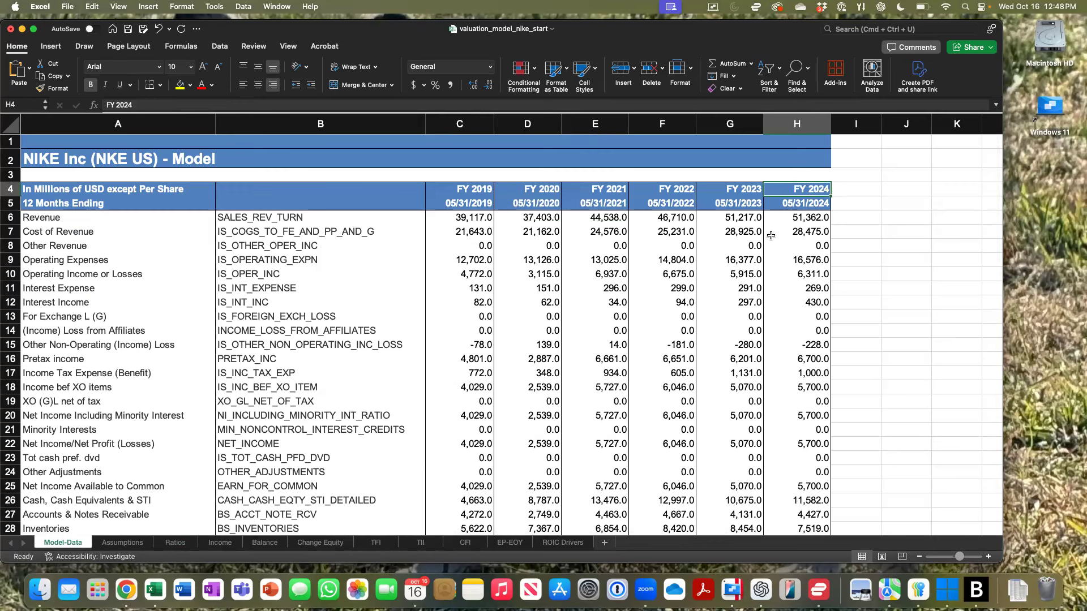
left_click(115, 544)
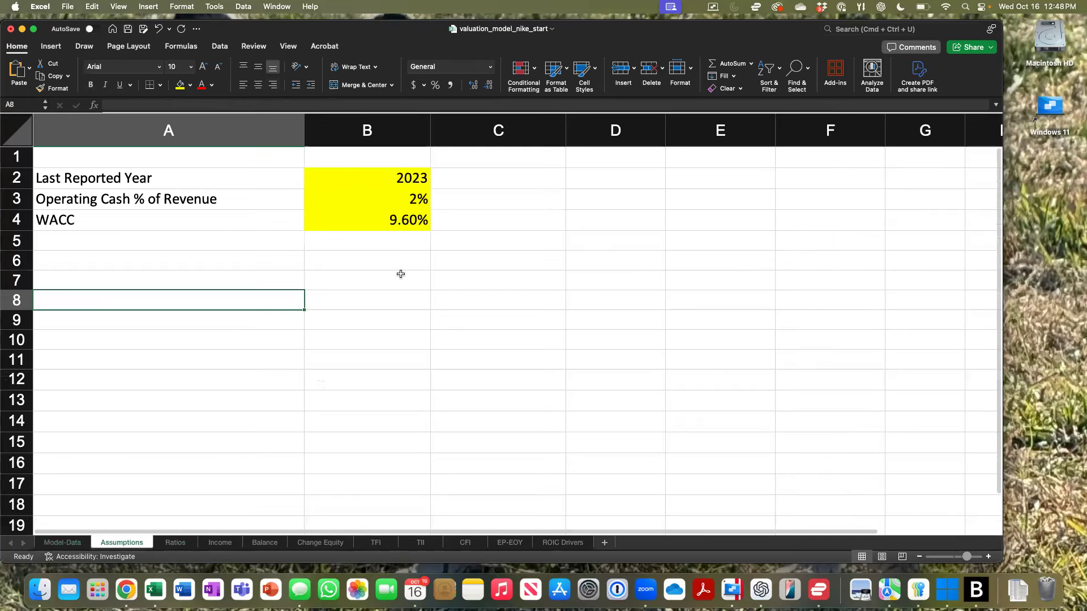
left_click(398, 181)
type("2")
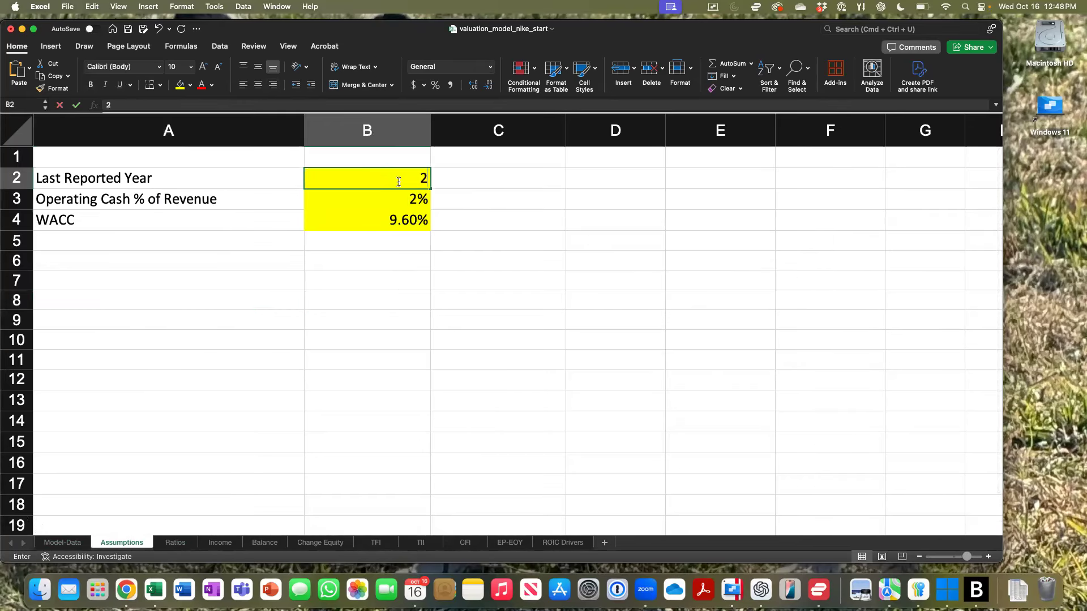
type("024")
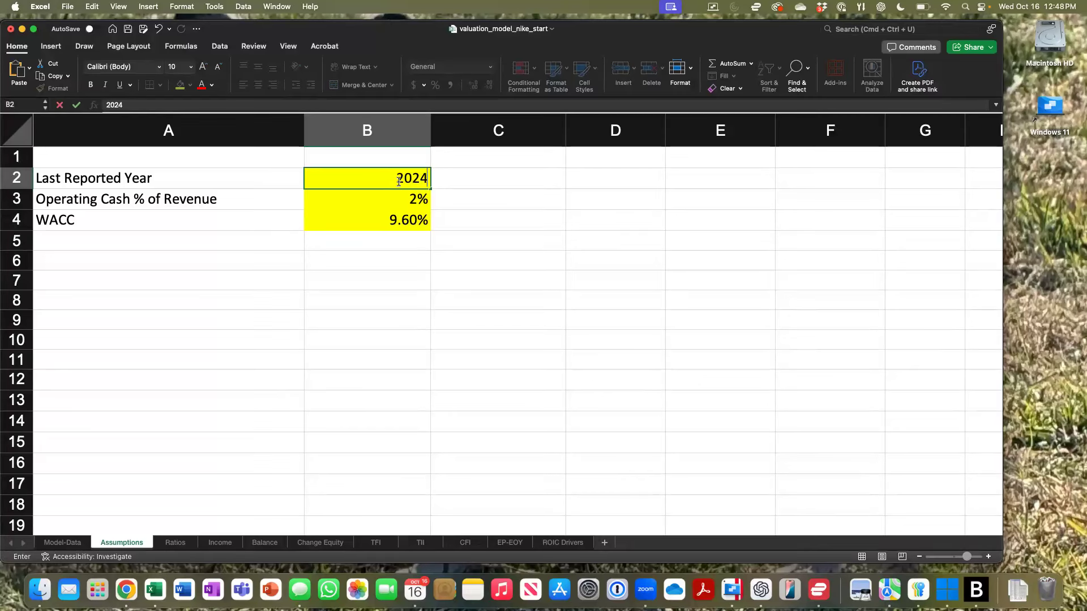
key("Return")
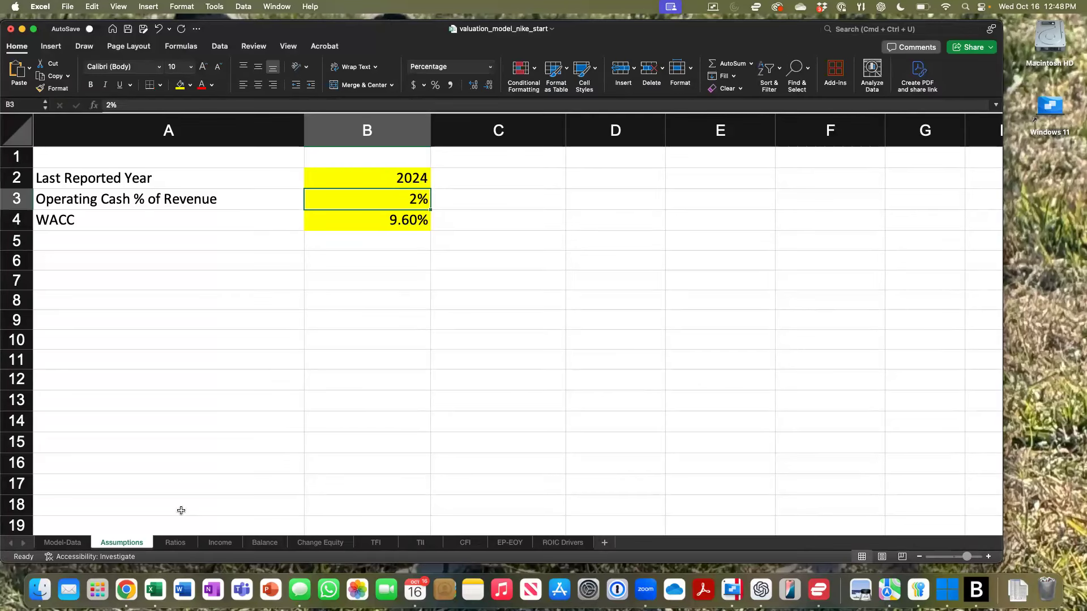
Step: Add the first forecast year in cell H2 of the Ratios sheet with the formula =G2+1
left_click(174, 543)
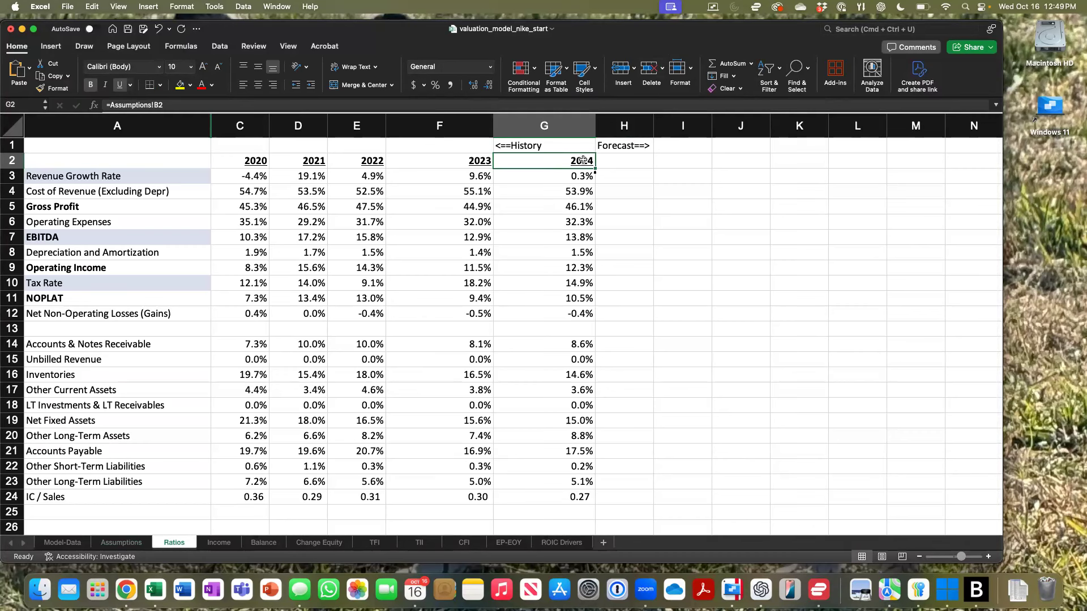
left_click(623, 157)
type("=")
left_click(564, 165)
type("+1")
key("Return")
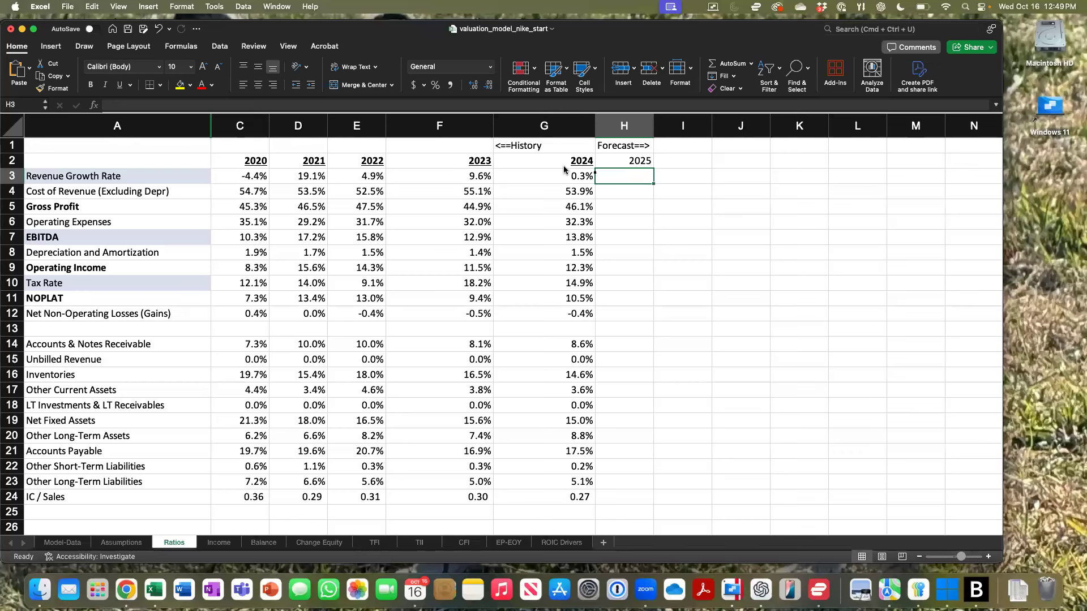
Step: Set the 2025 Revenue Growth Rate in H3 equal to the prior year with =G3 and fill the cell yellow
type("=")
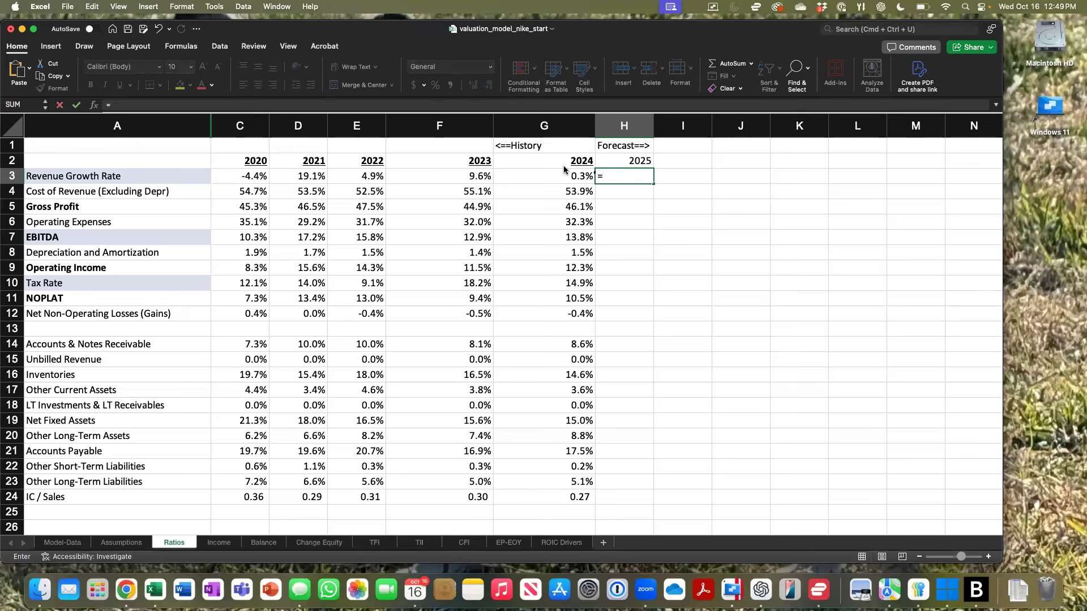
key("Return")
key("Up")
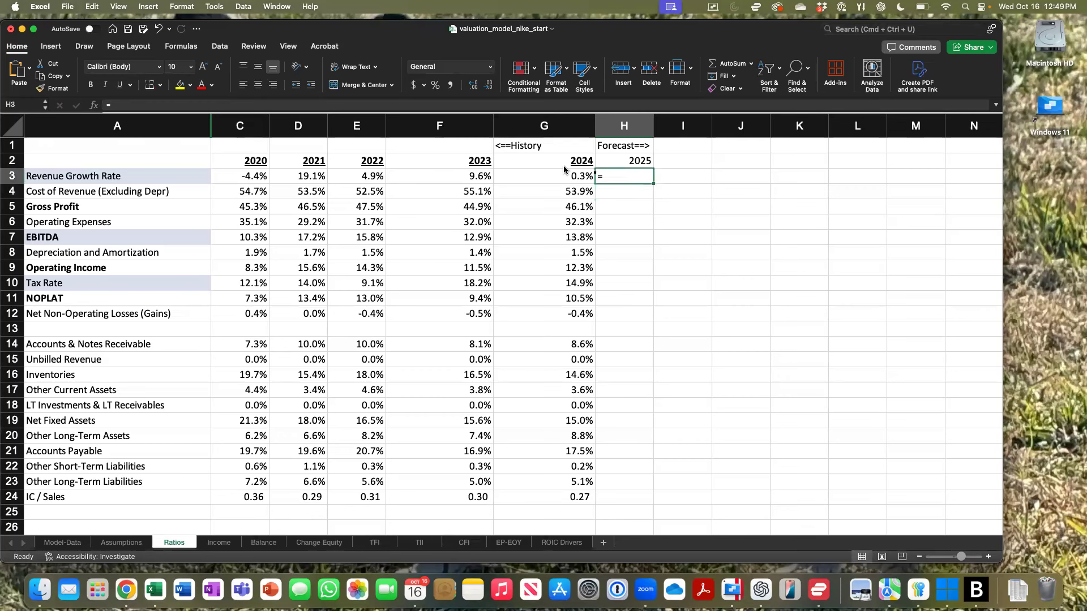
type("=")
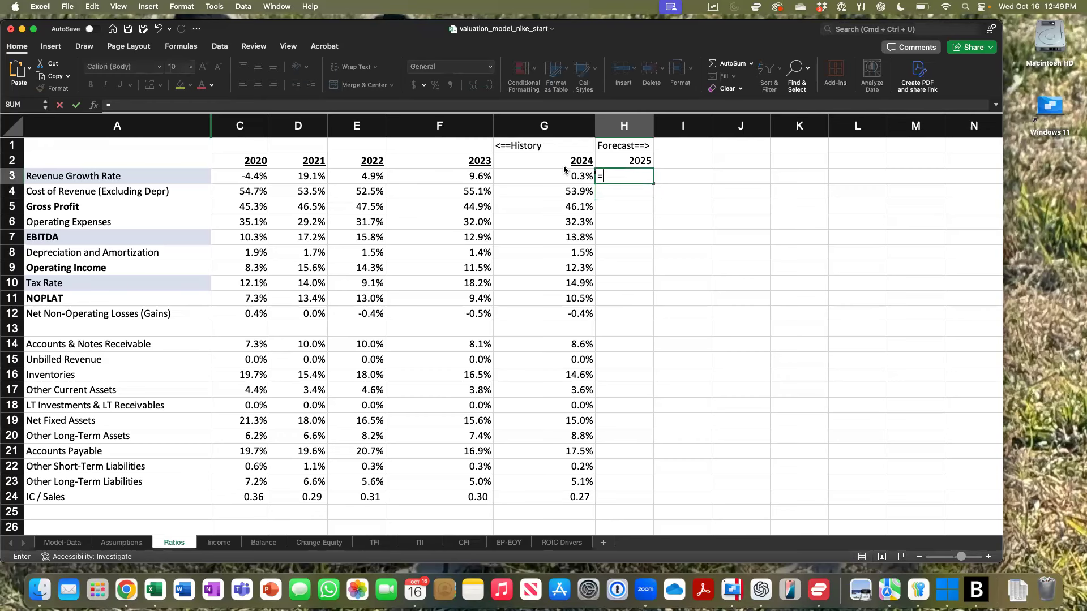
left_click(553, 176)
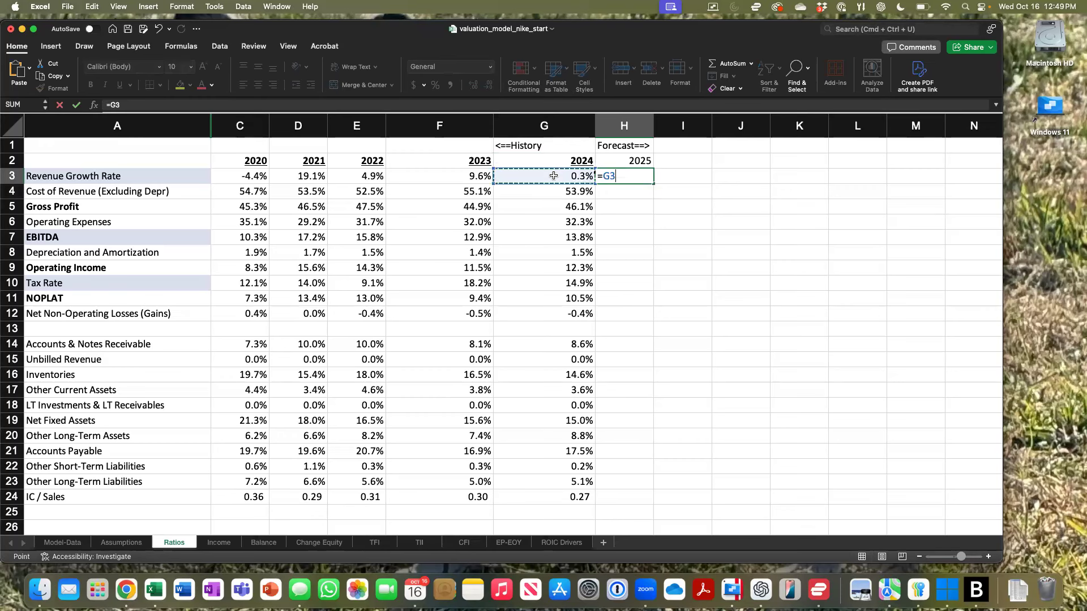
key("Return")
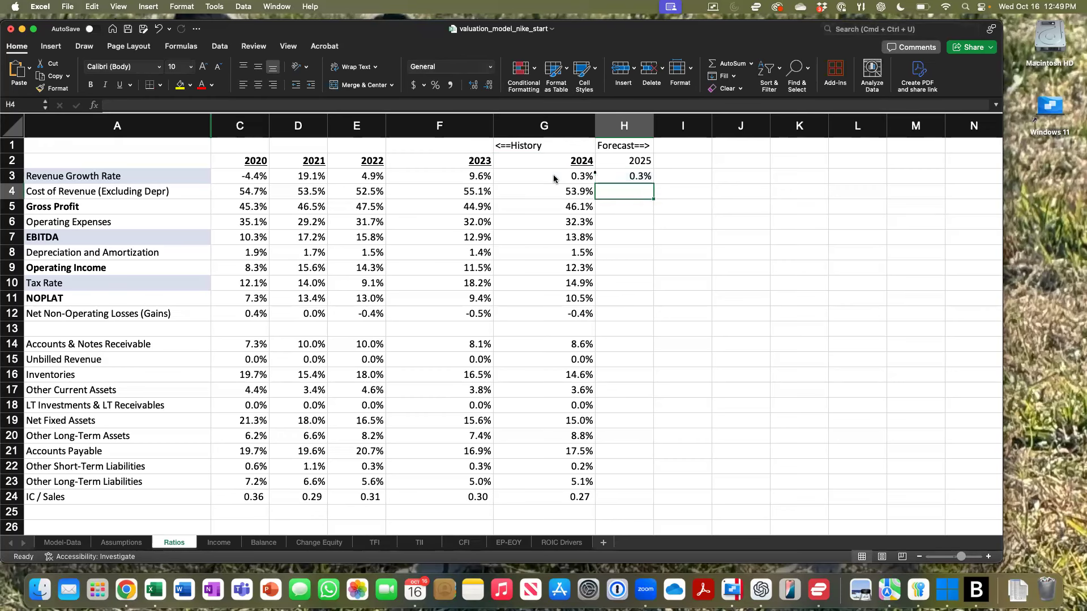
left_click(633, 173)
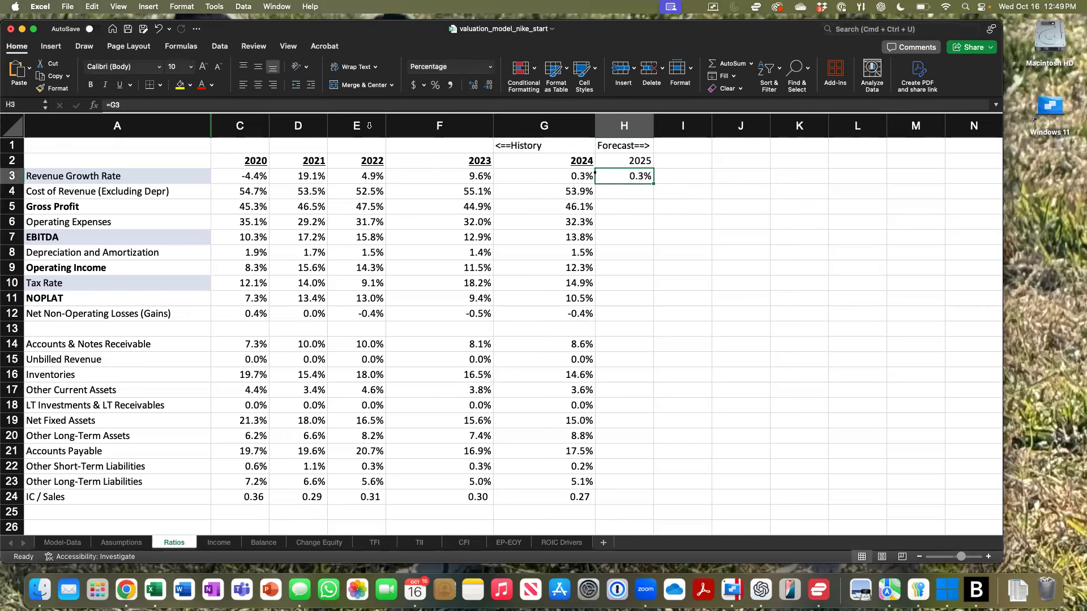
left_click(180, 86)
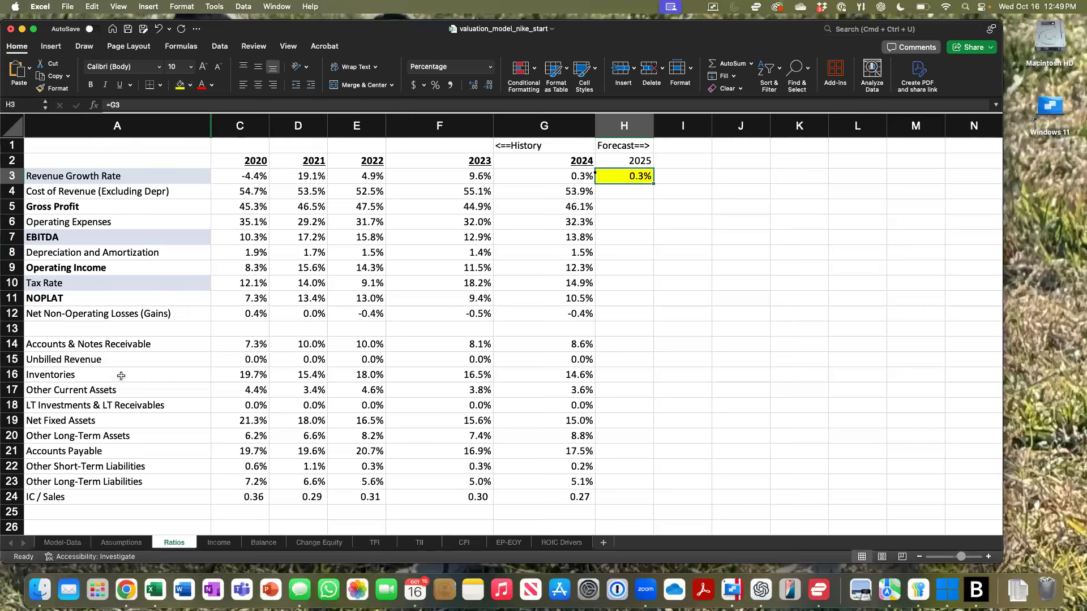
Step: On the Income sheet, enter the heading "Forecast==>" in H1 and the forecast year formula =G2+1 in H2
left_click(220, 543)
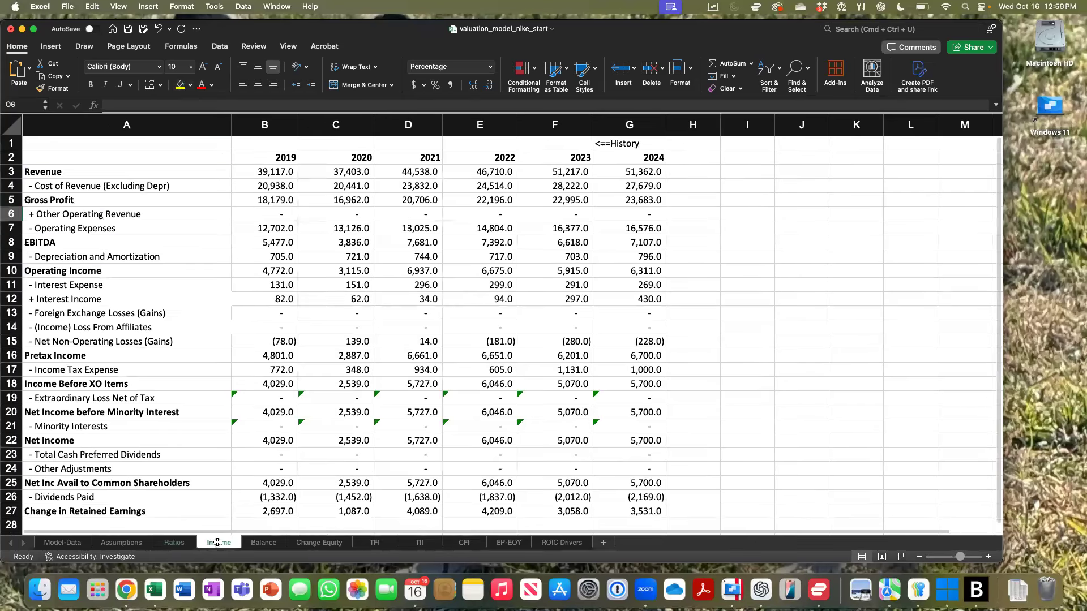
left_click(693, 146)
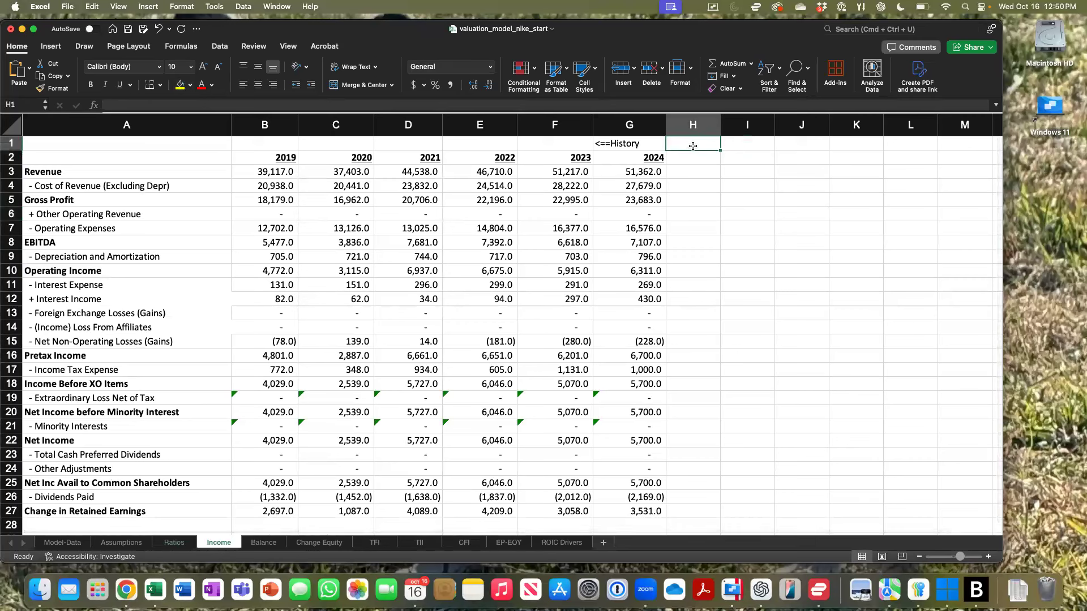
type("Fo")
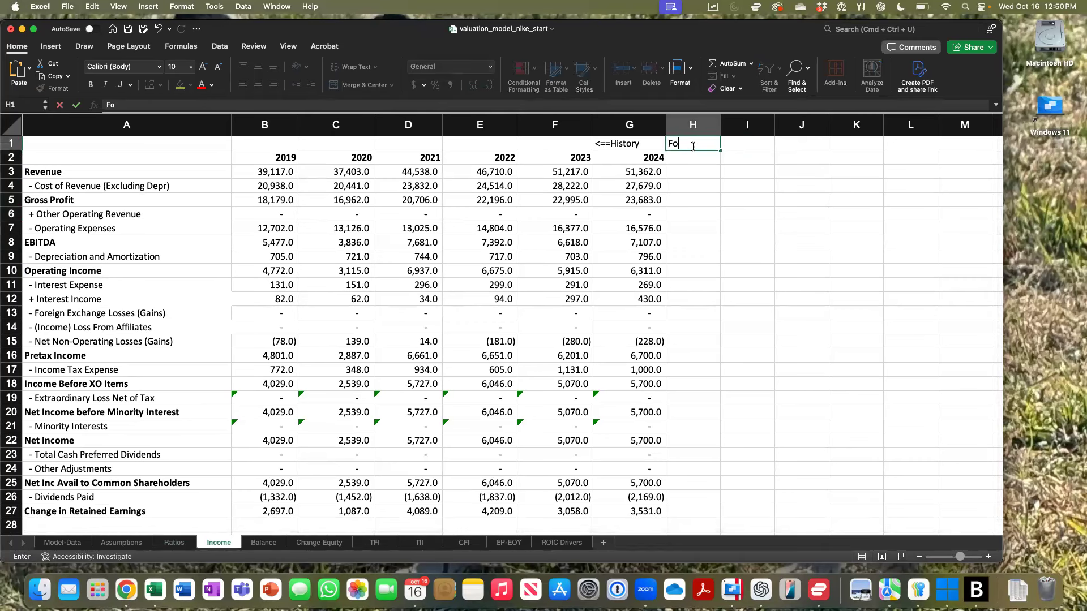
type("recast==>")
key("Return")
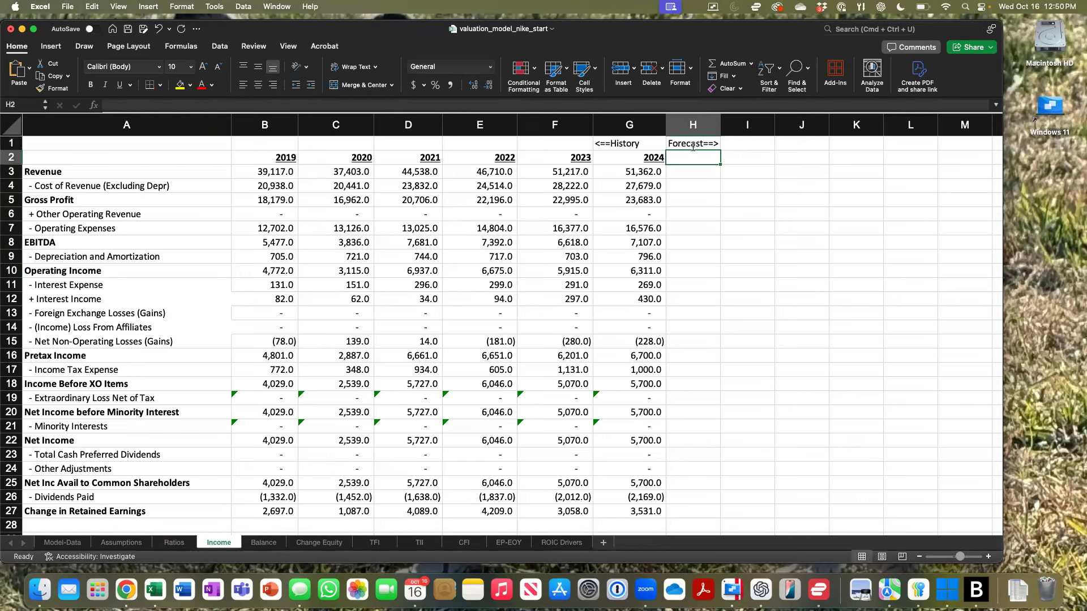
type("=")
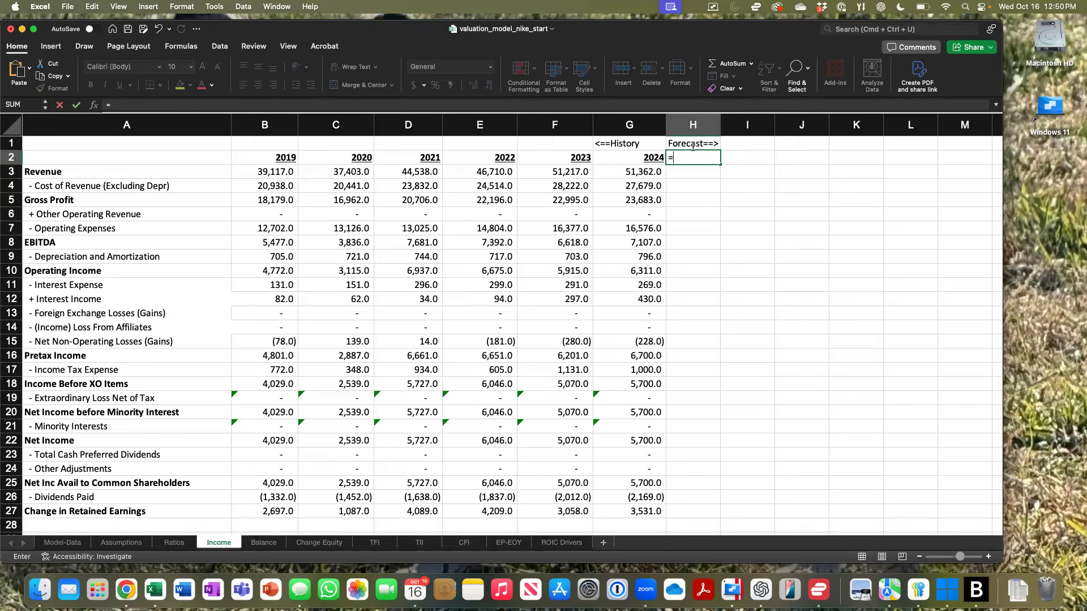
key("Left")
type("+1")
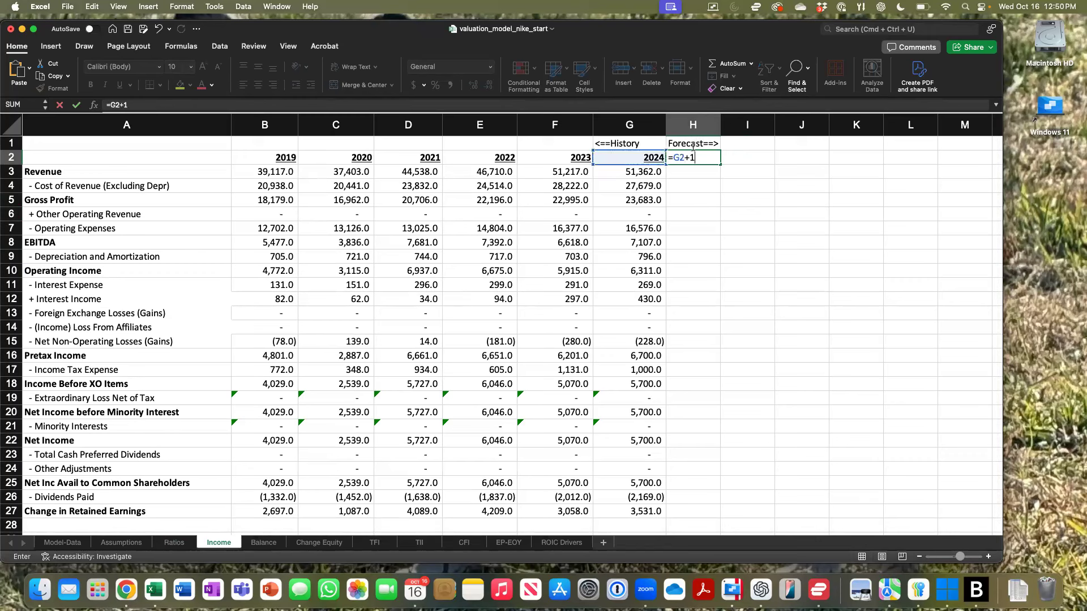
key("Return")
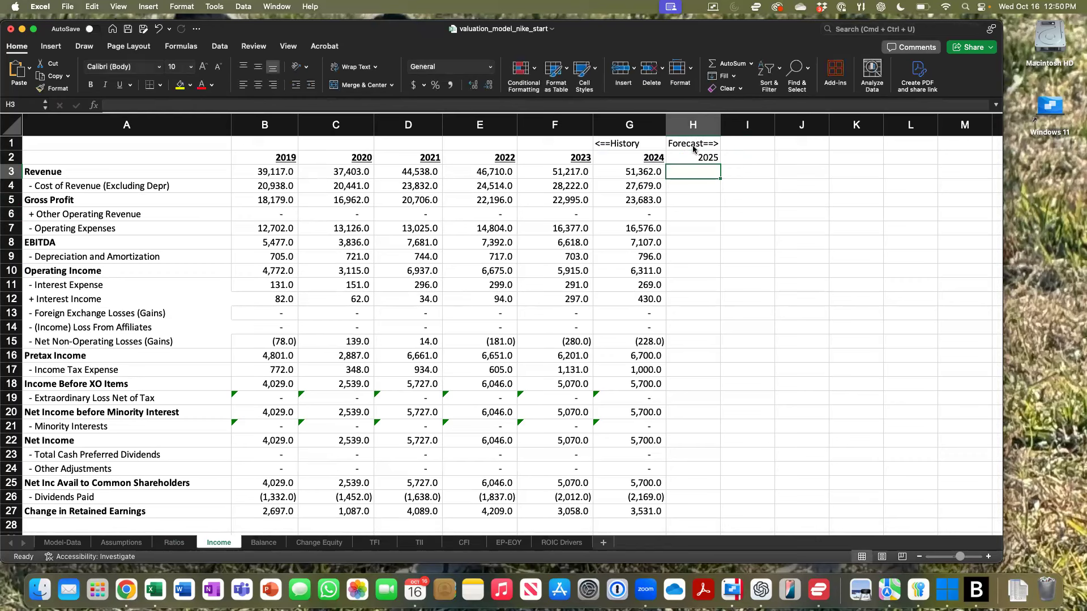
Step: Forecast 2025 Revenue in H3 of the Income sheet with the formula =G3*(1+Ratios!H3)
type("=")
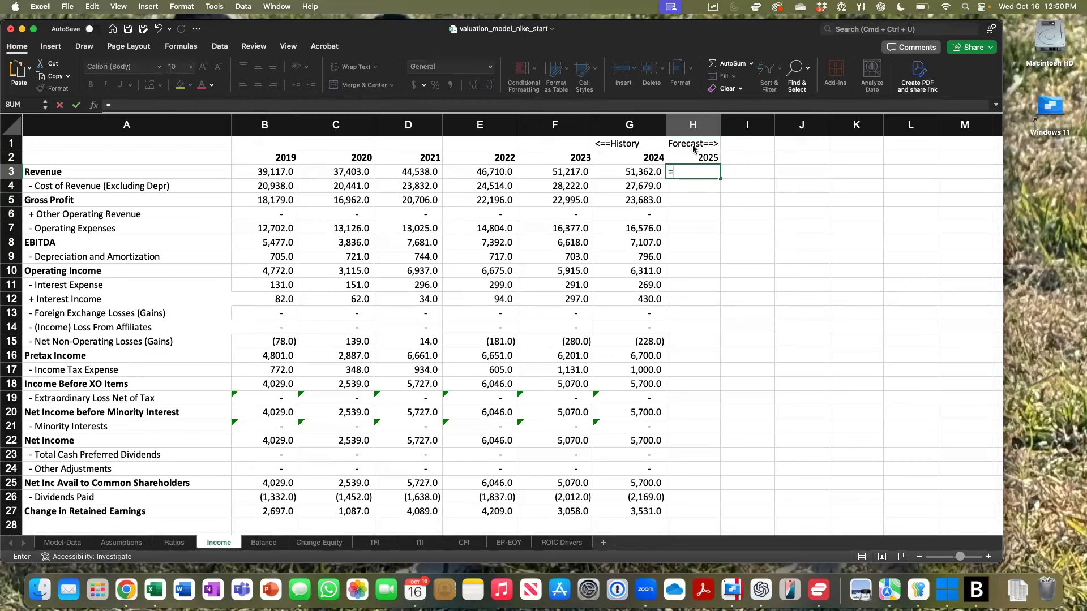
left_click(631, 173)
type("*")
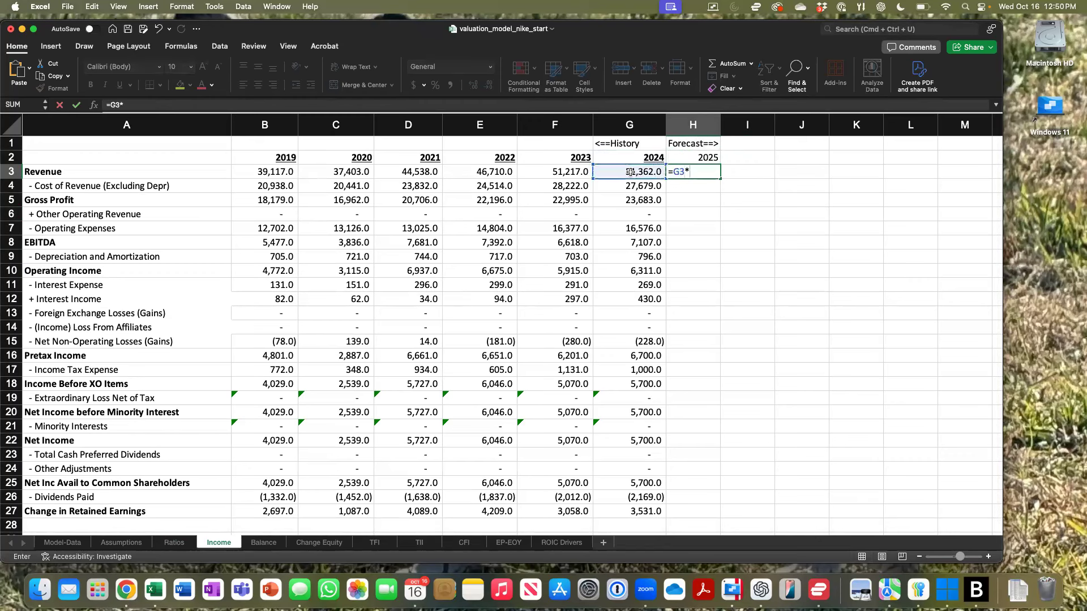
type("(1+")
left_click(174, 544)
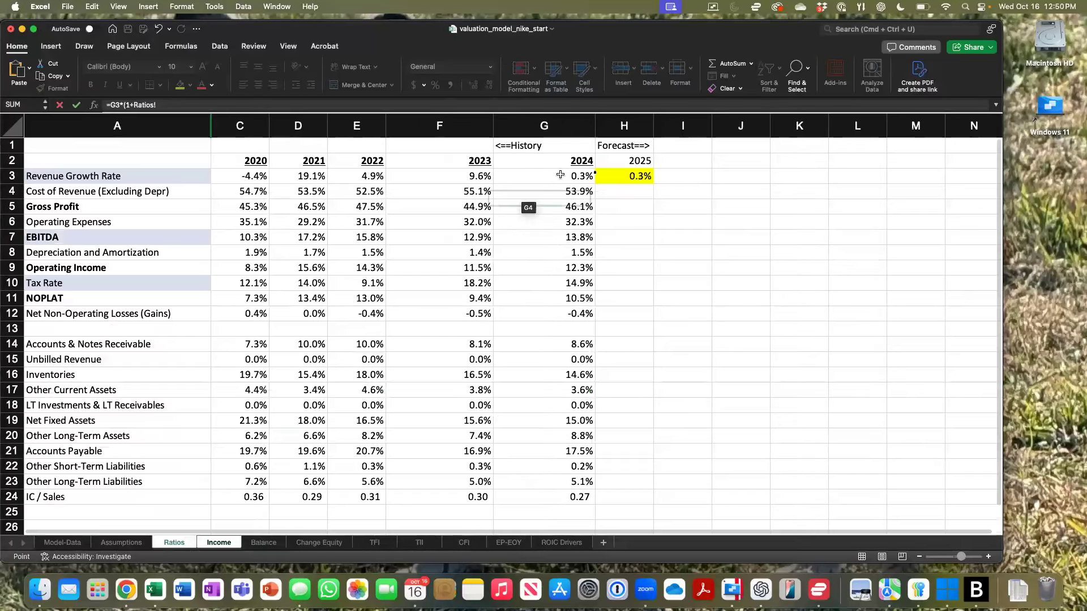
left_click(614, 173)
type(")")
key("Return")
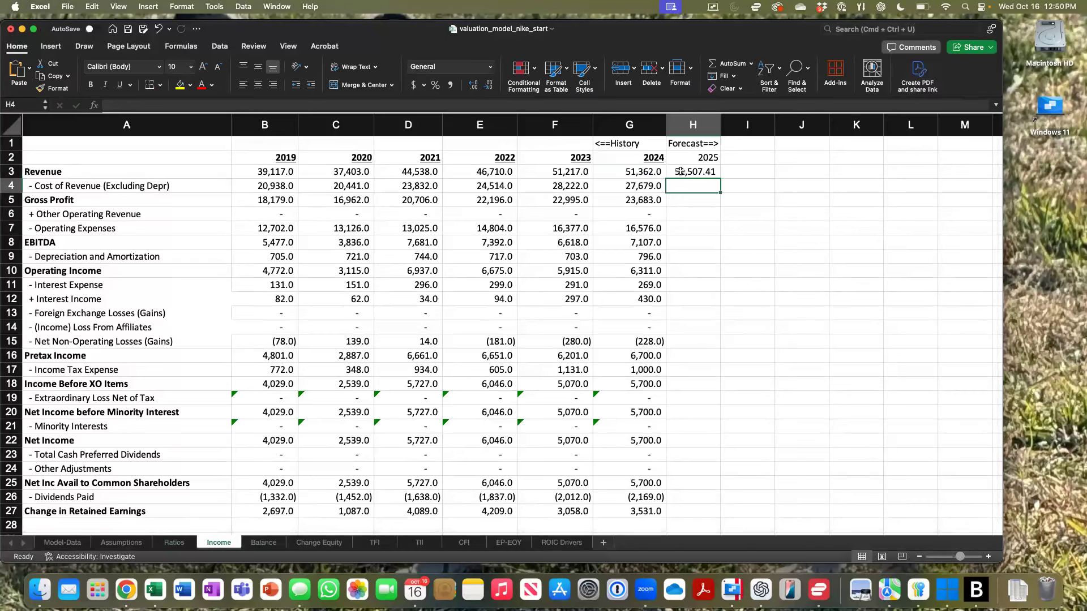
Step: Format the Income sheet's forecast cells H3:H27 with comma style and one decimal place
left_click(679, 171)
scroll(696, 323, "down", 5)
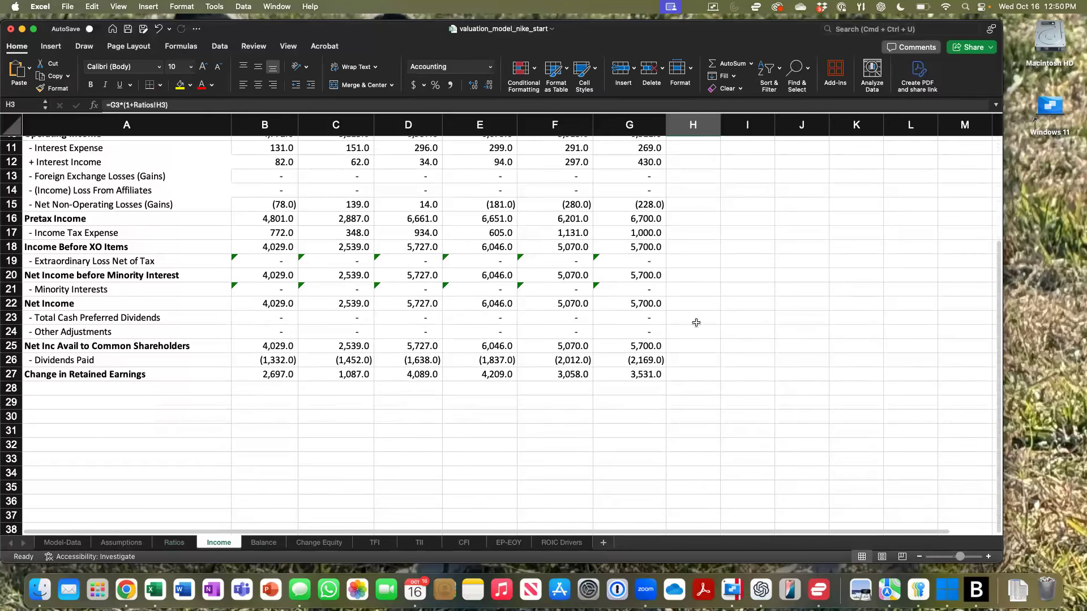
left_click(687, 371, "shift")
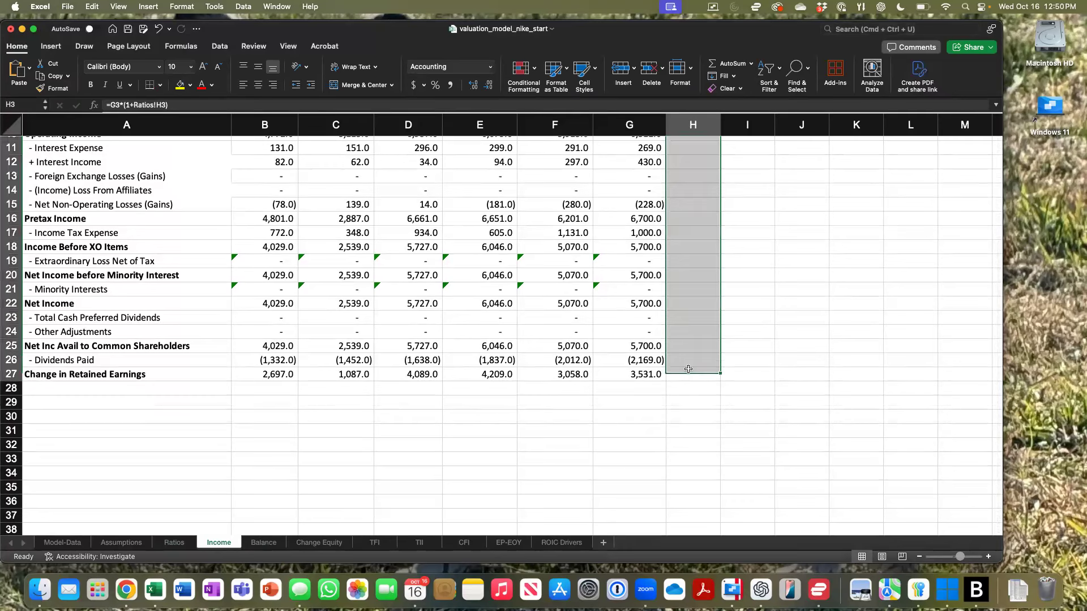
left_click(451, 85)
left_click(489, 85)
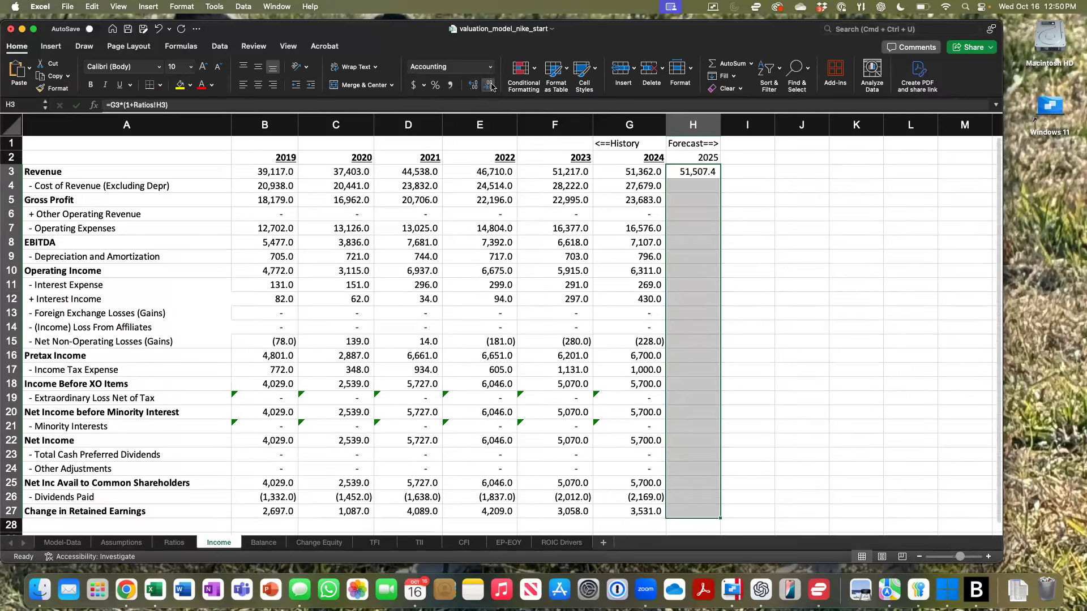
Step: Examine the 2022 EBITDA formula on the Income sheet and the 2025 growth assumption on the Ratios sheet
left_click(487, 246)
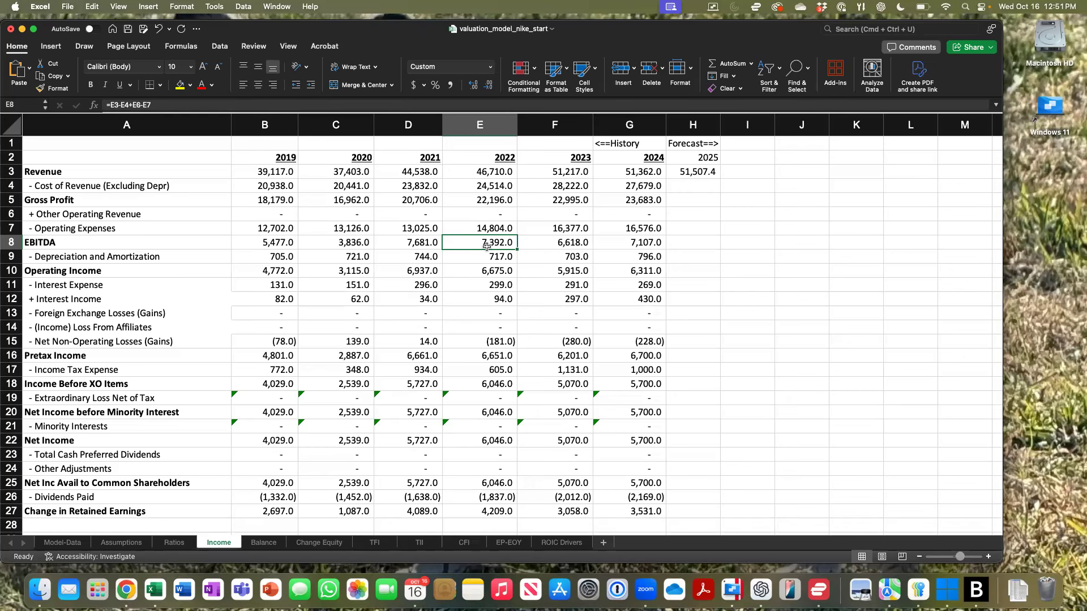
left_click(173, 542)
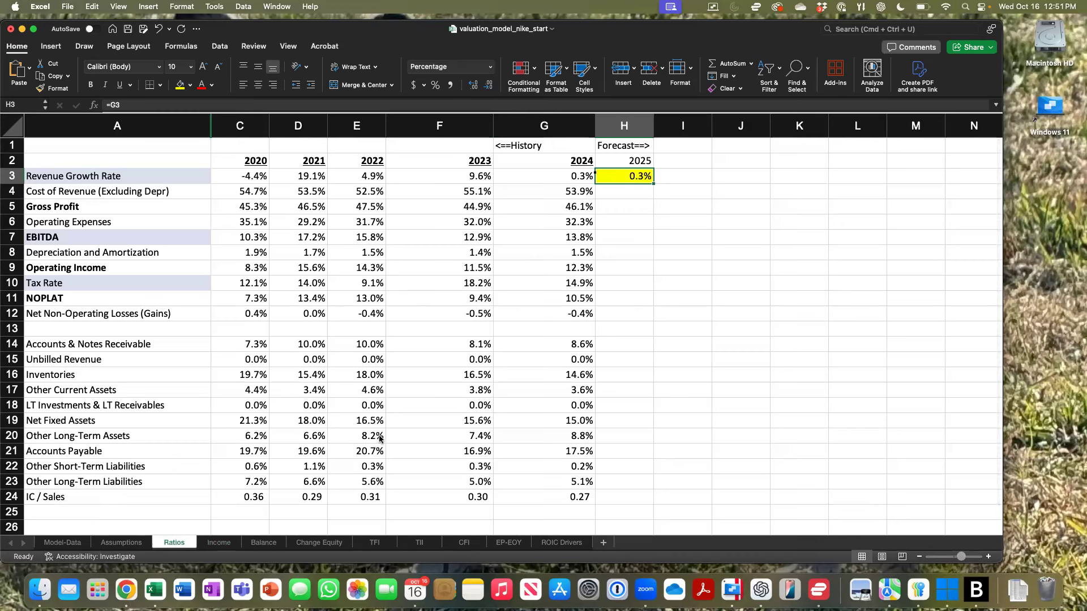
left_click(220, 543)
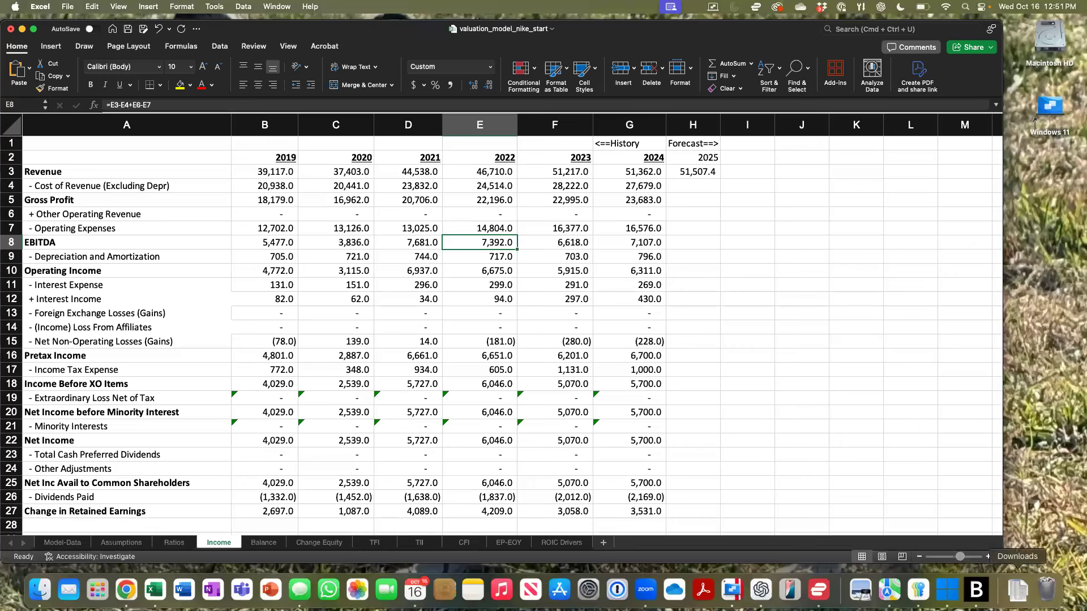
Step: Switch to the Bloomberg terminal and load the NKE US Equity security, NIKE Inc Class B (U.S.)
left_click(976, 590)
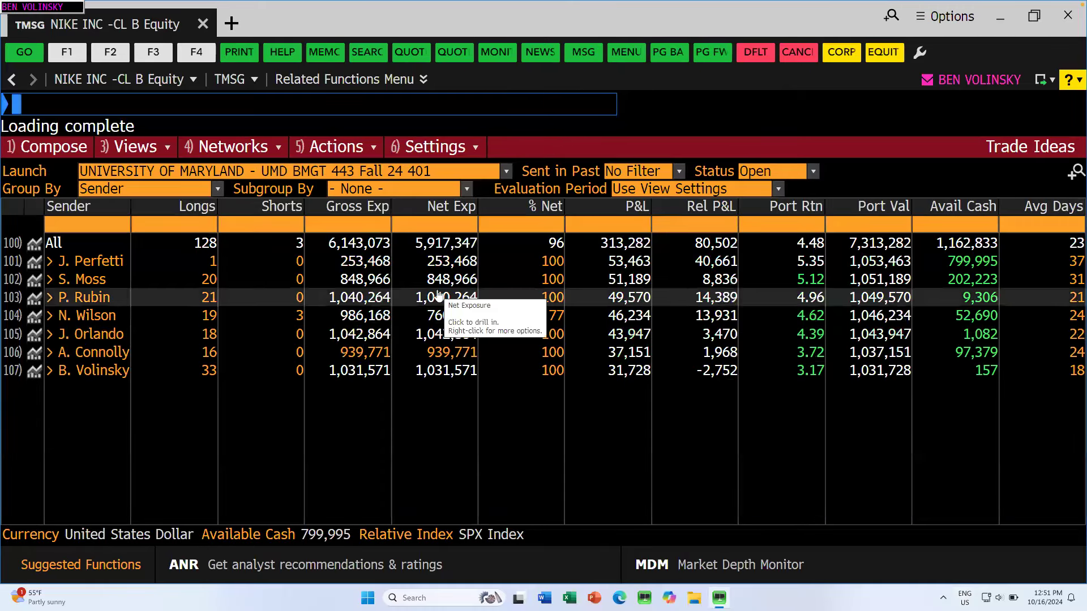
type("NKE")
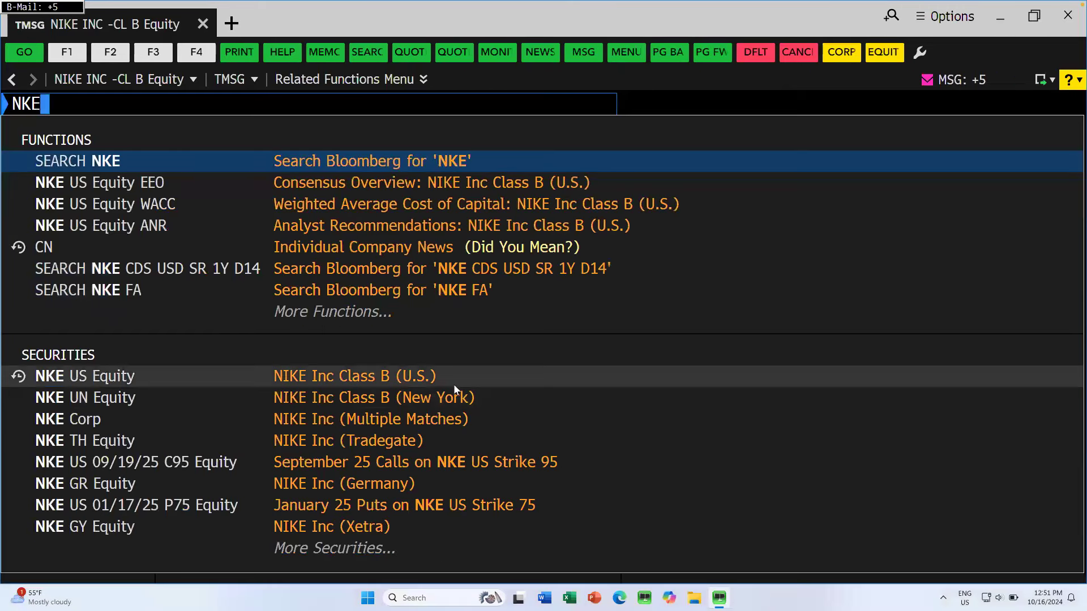
left_click(454, 384)
key("Return")
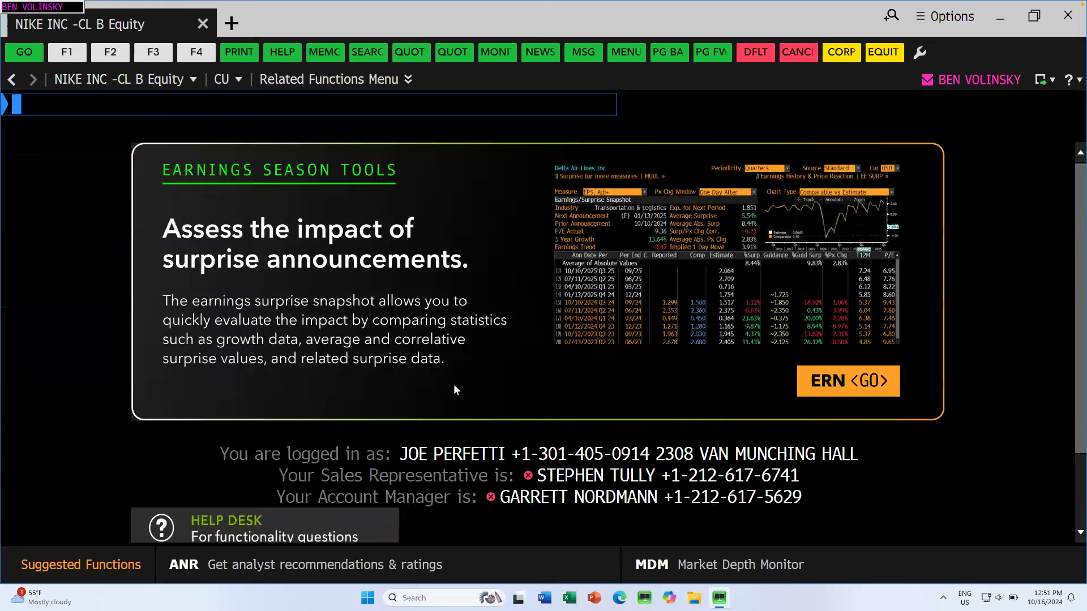
Step: Open Nike's EEO consensus overview and examine the FY 2025 revenue estimate and the headline growth estimates
type("EEO")
key("Return")
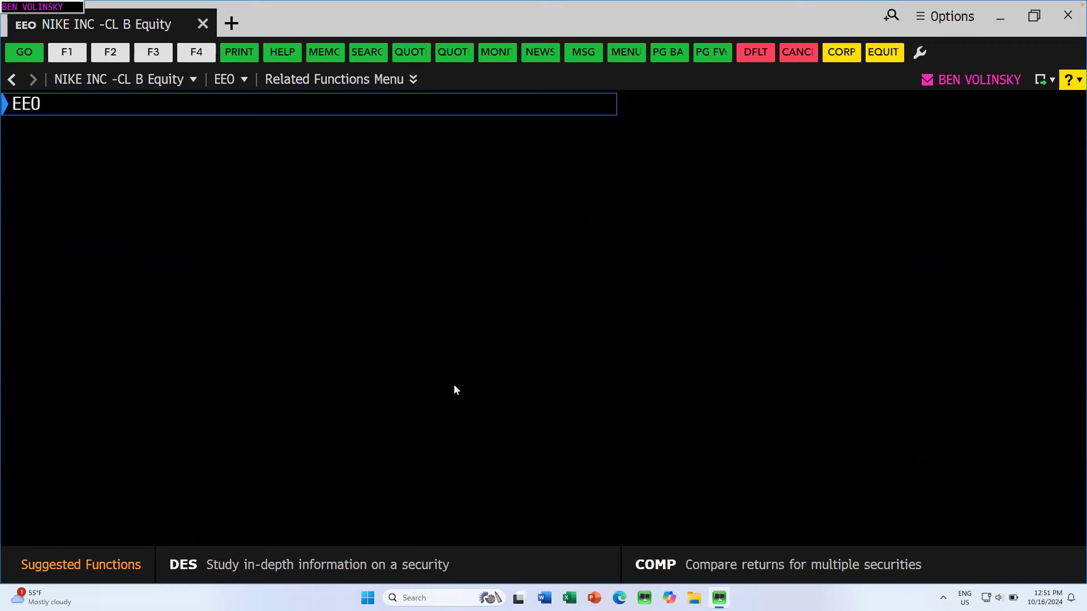
mouse_move(469, 324)
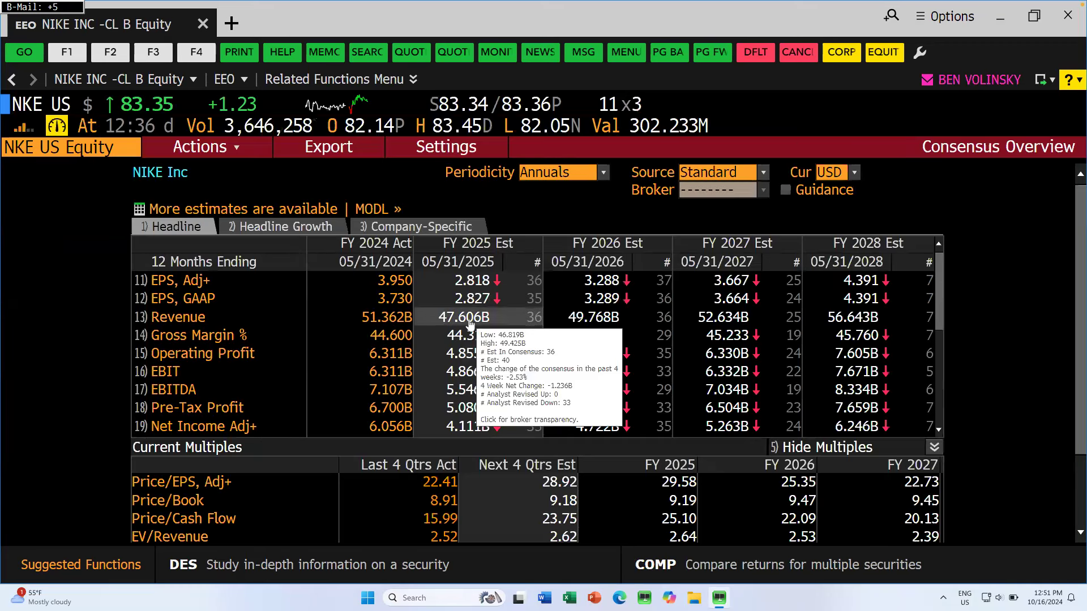
left_click(331, 228)
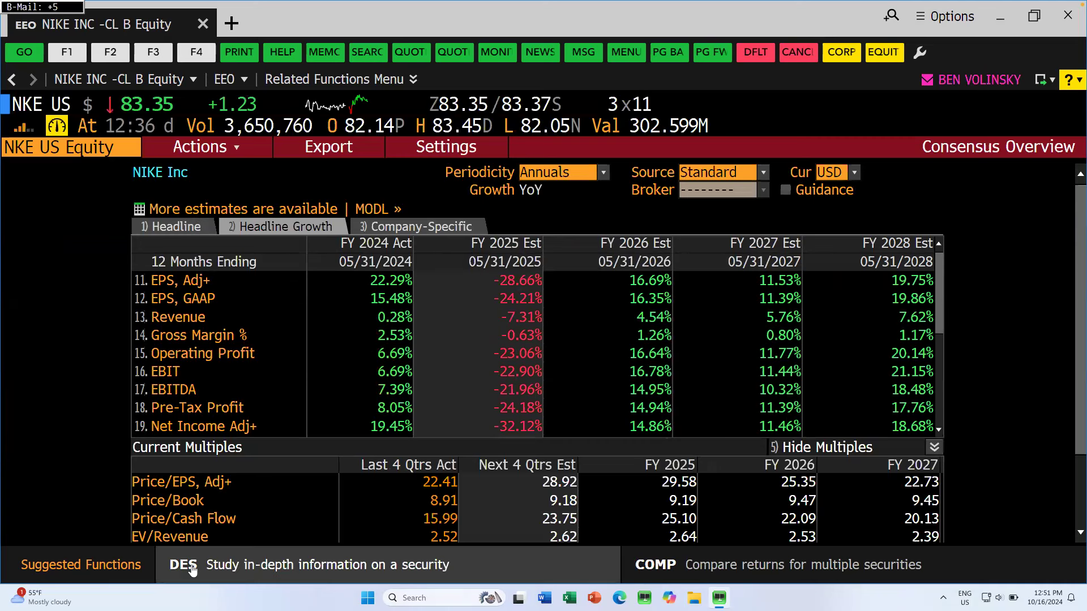
Step: Back in Excel, set the 2025 Revenue Growth Rate in Ratios H3 to -7.31% and check the forecast revenue on the Income sheet
key("super+Tab")
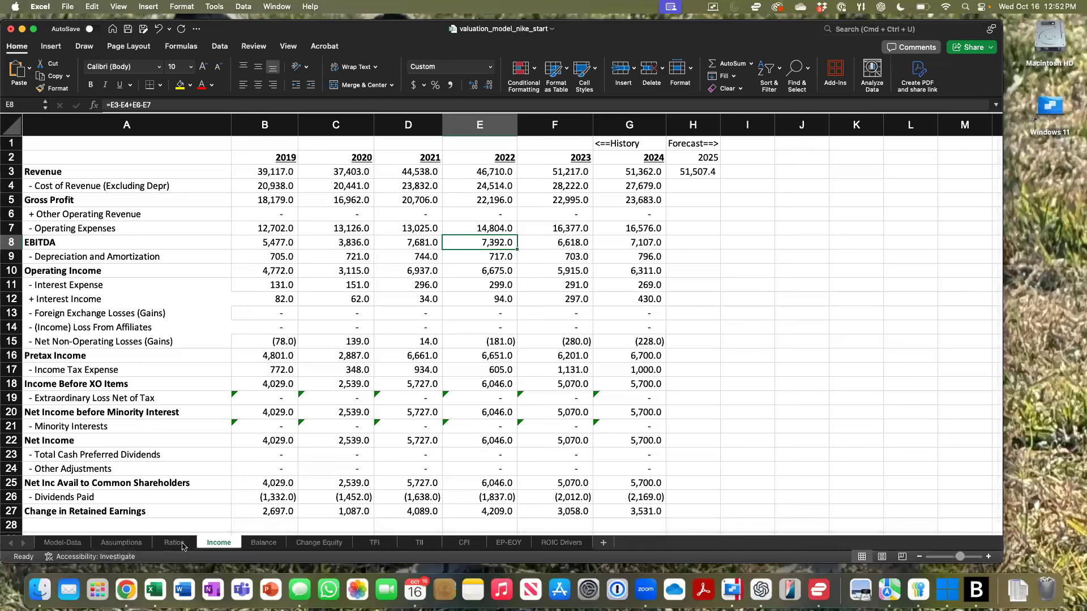
left_click(181, 544)
type("-7.31")
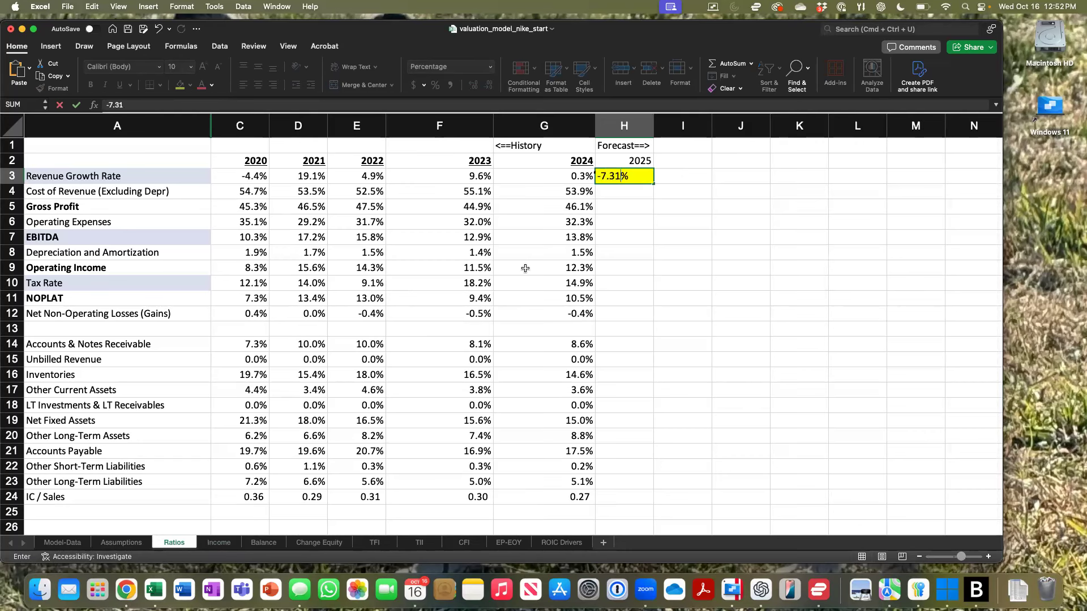
key("Return")
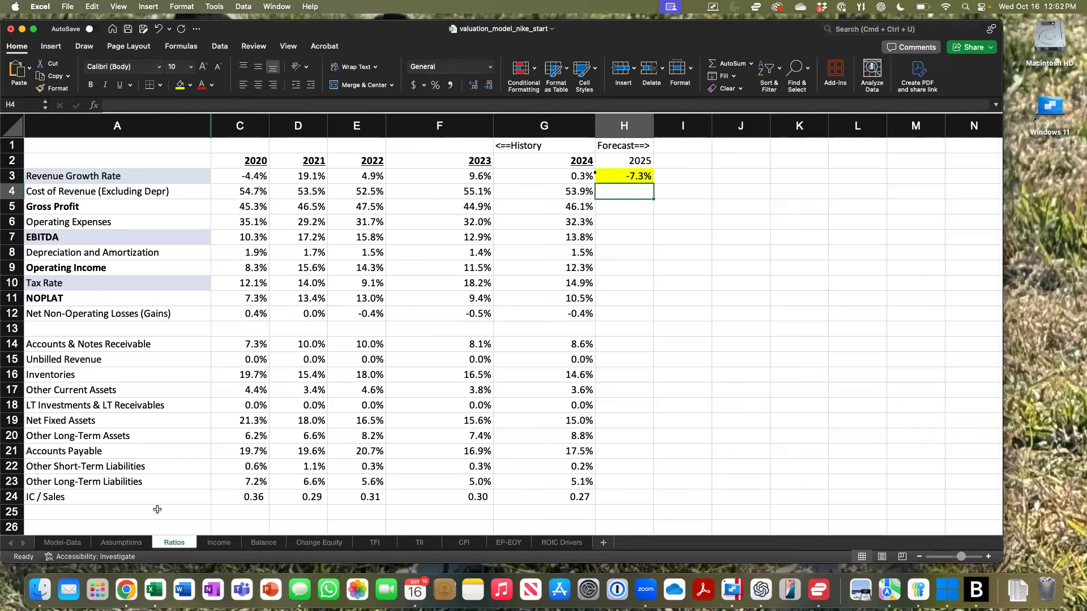
left_click(209, 544)
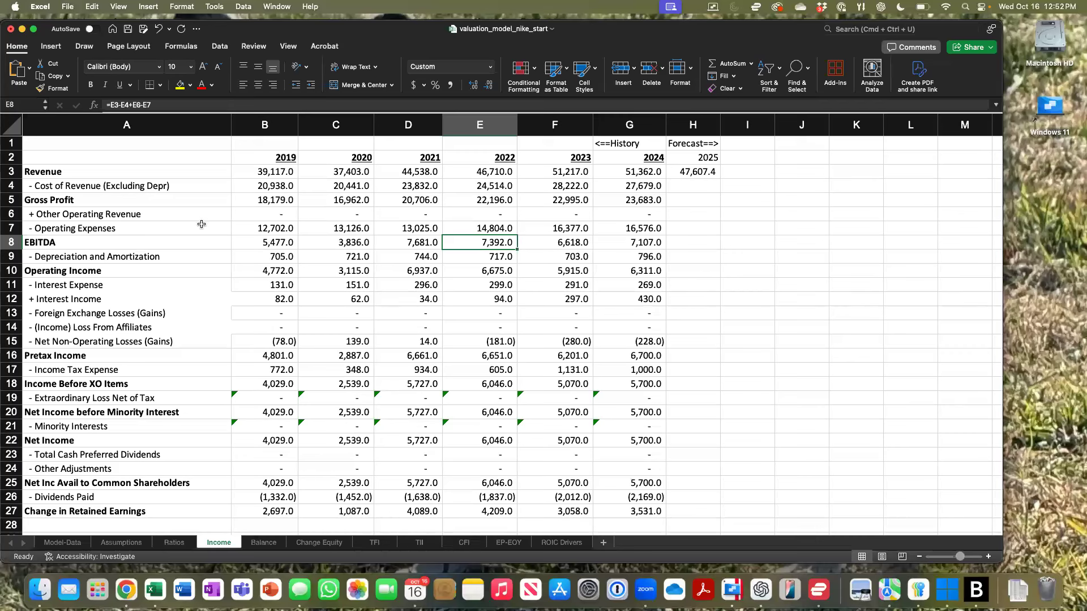
Step: Undo the -7.31% growth entry so Ratios H3 holds =G3, and check the forecast revenue on the Income sheet
left_click(158, 29)
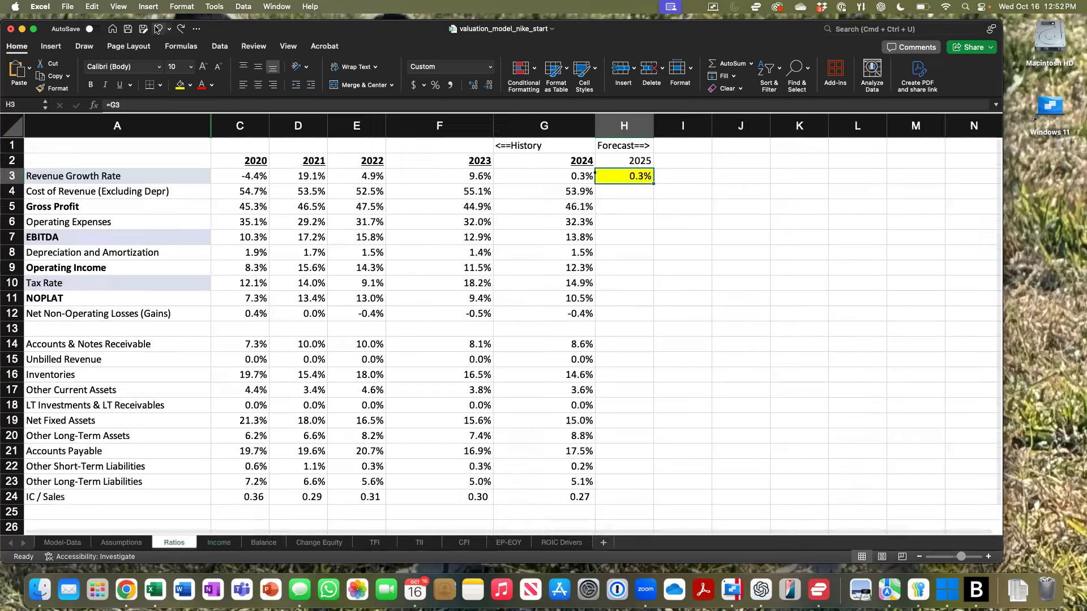
left_click(182, 30)
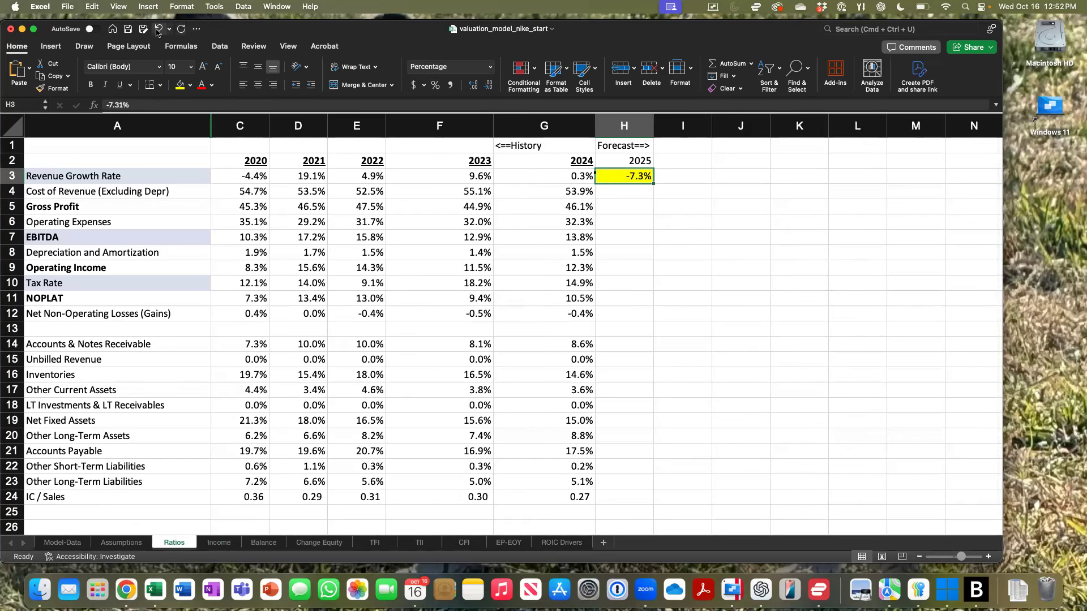
left_click(158, 29)
left_click(219, 542)
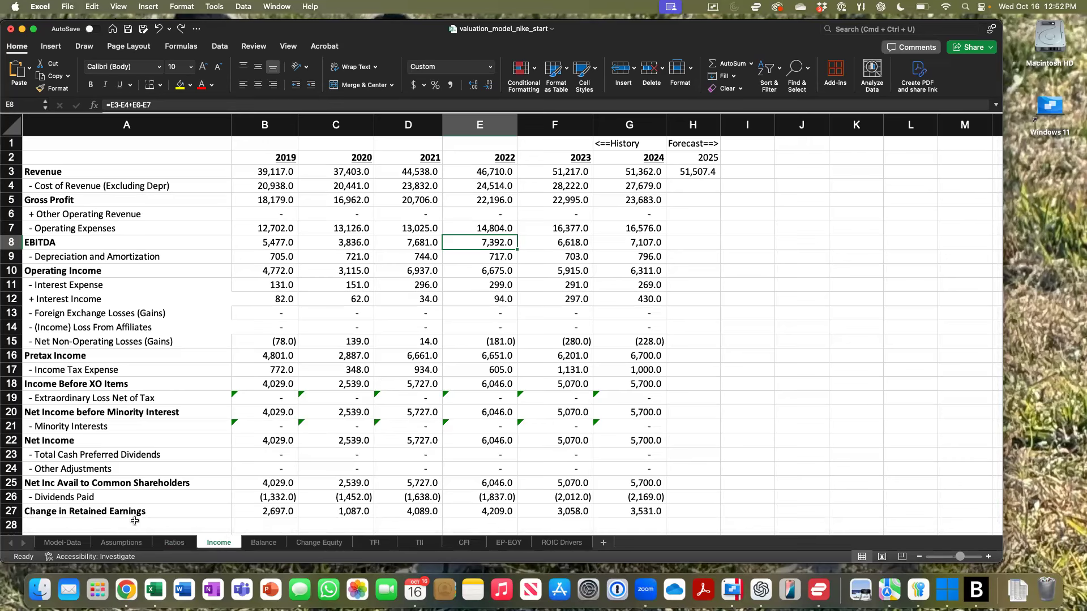
Step: On the Ratios sheet, forecast the 2025 EBITDA margin in H7 with the formula =G7 and fill the cell yellow
left_click(170, 543)
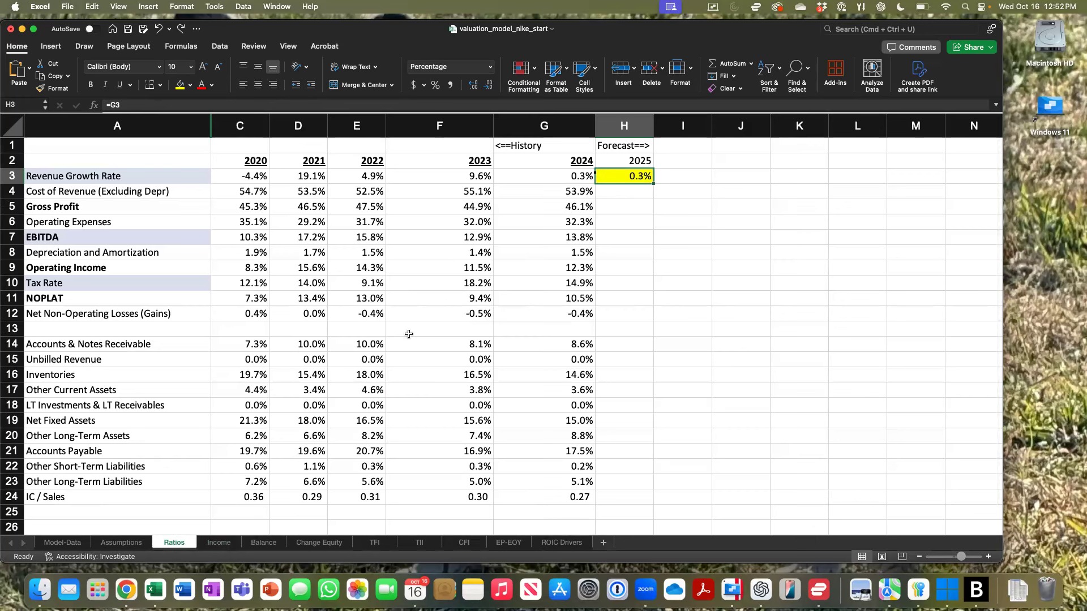
left_click(613, 235)
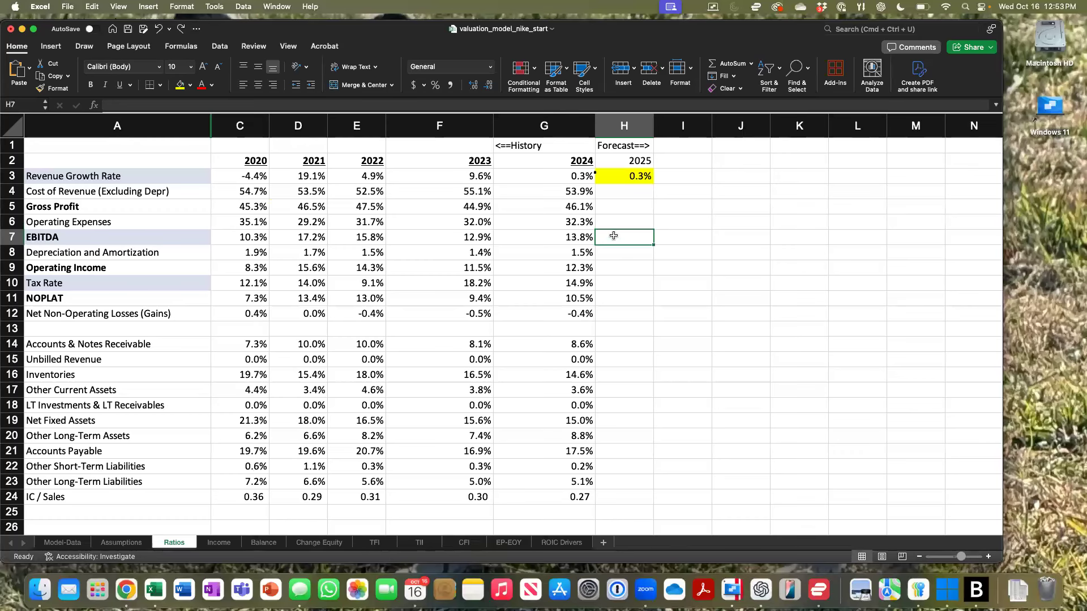
type("=")
key("Left")
key("Return")
left_click(619, 237)
left_click(180, 85)
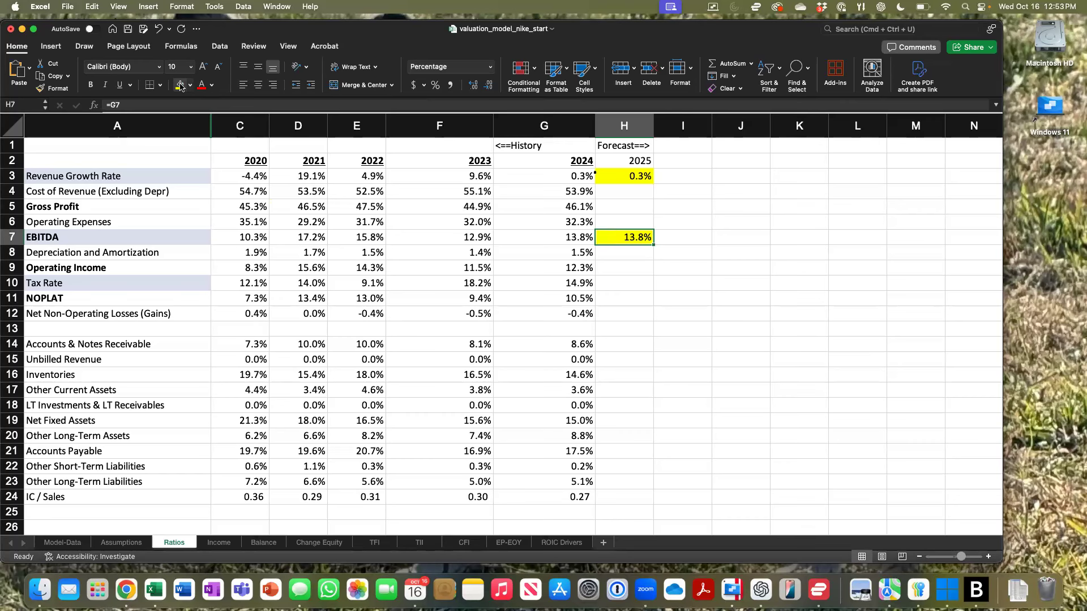
Step: Forecast the 2025 Depreciation and Amortization ratio in H8 with the formula =G8 and fill the cell yellow
key("Down")
type("=")
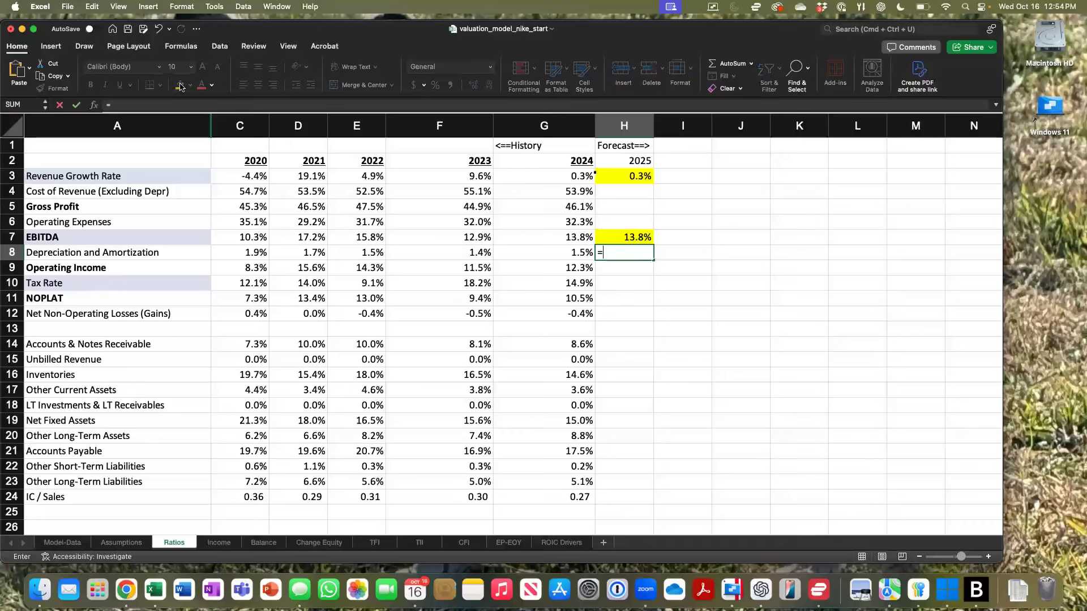
key("Left")
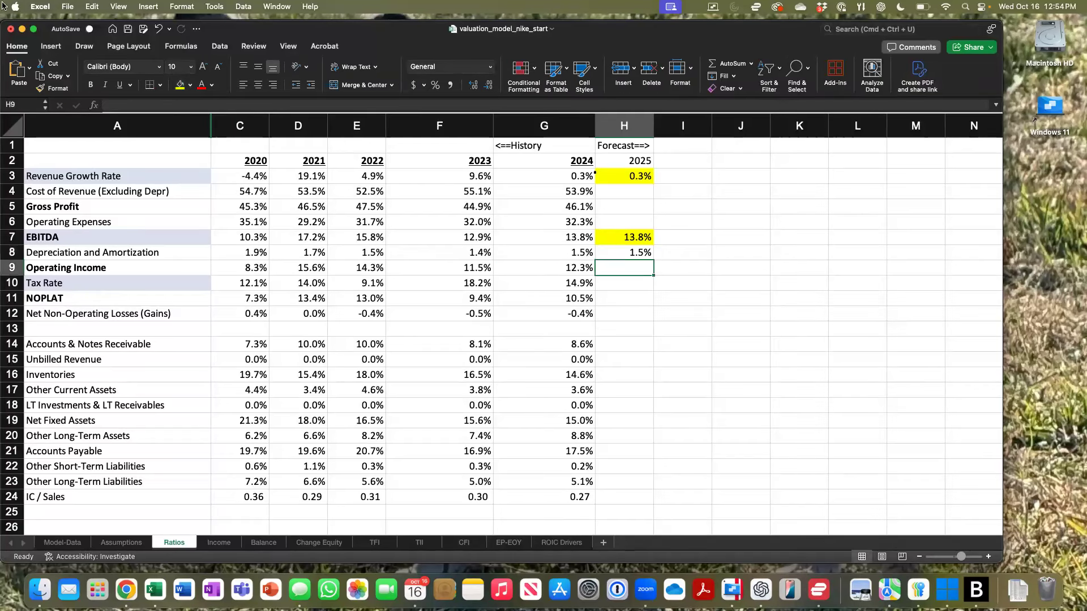
left_click(621, 237)
left_click(617, 253)
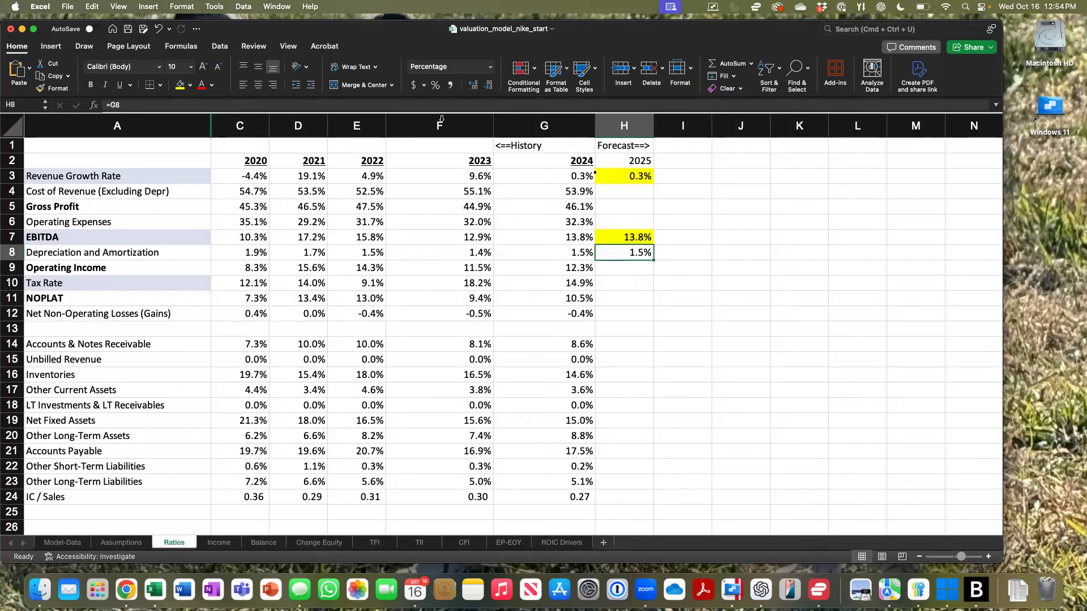
left_click(180, 86)
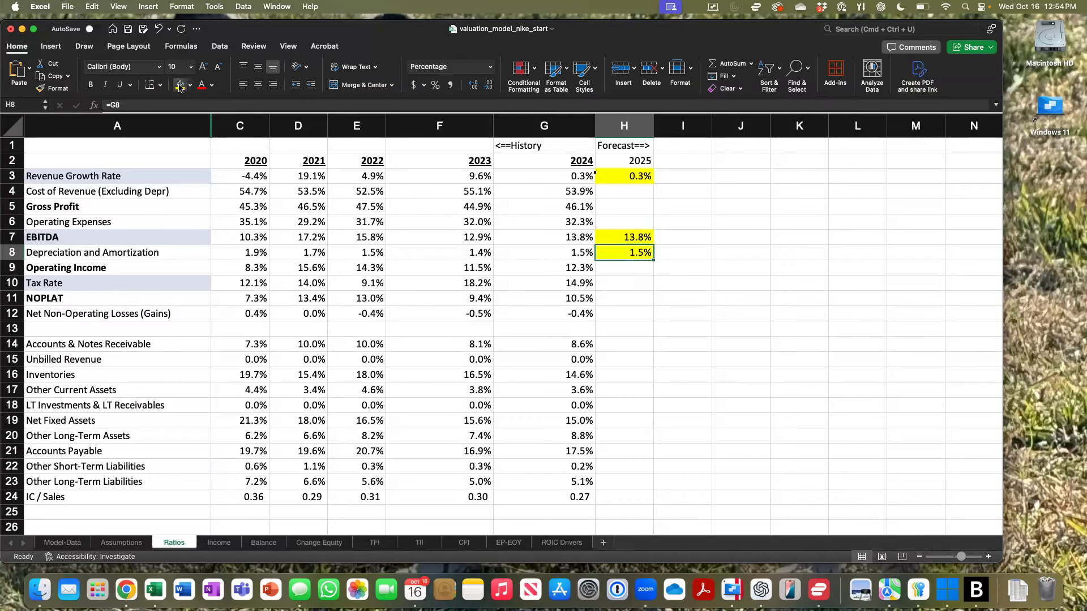
Step: Calculate the 2025 Operating Income margin in H9 of the Ratios sheet with the formula =H7-H8
left_click(613, 264)
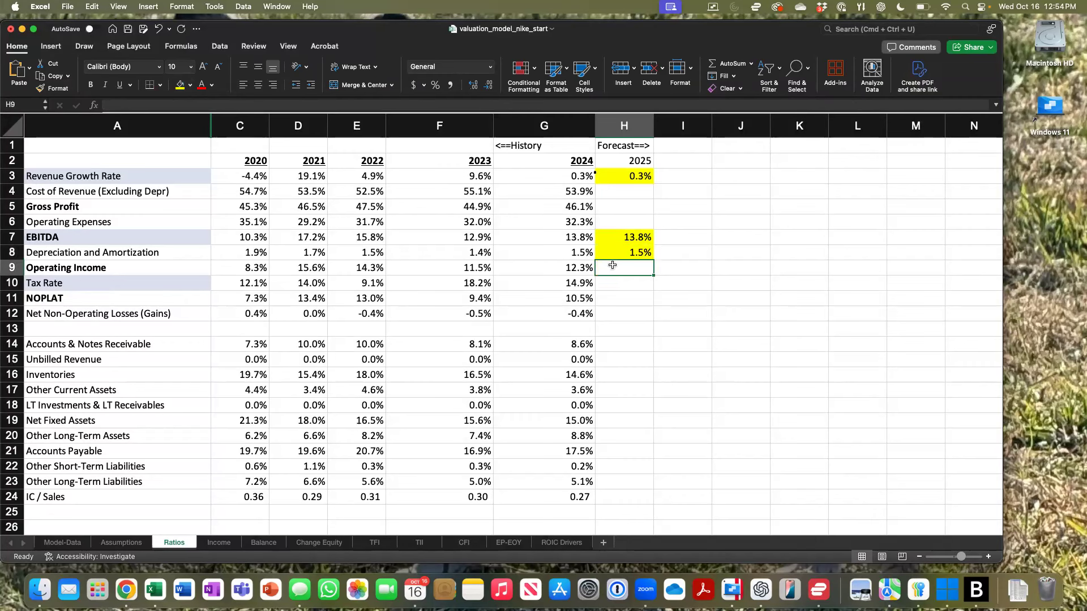
type("=")
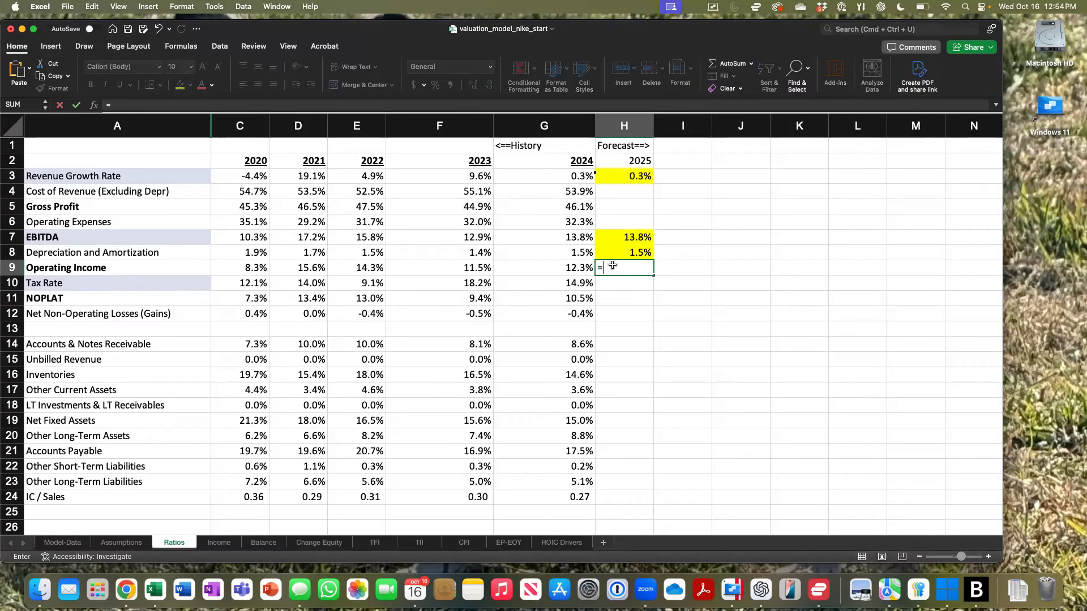
left_click(621, 236)
type("-")
left_click(604, 254)
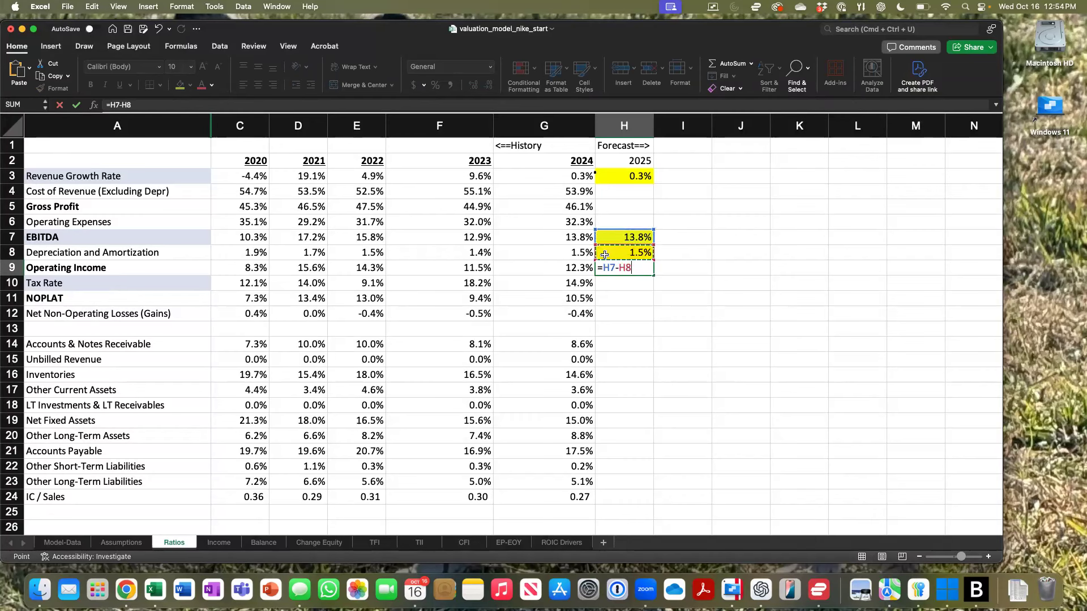
key("Return")
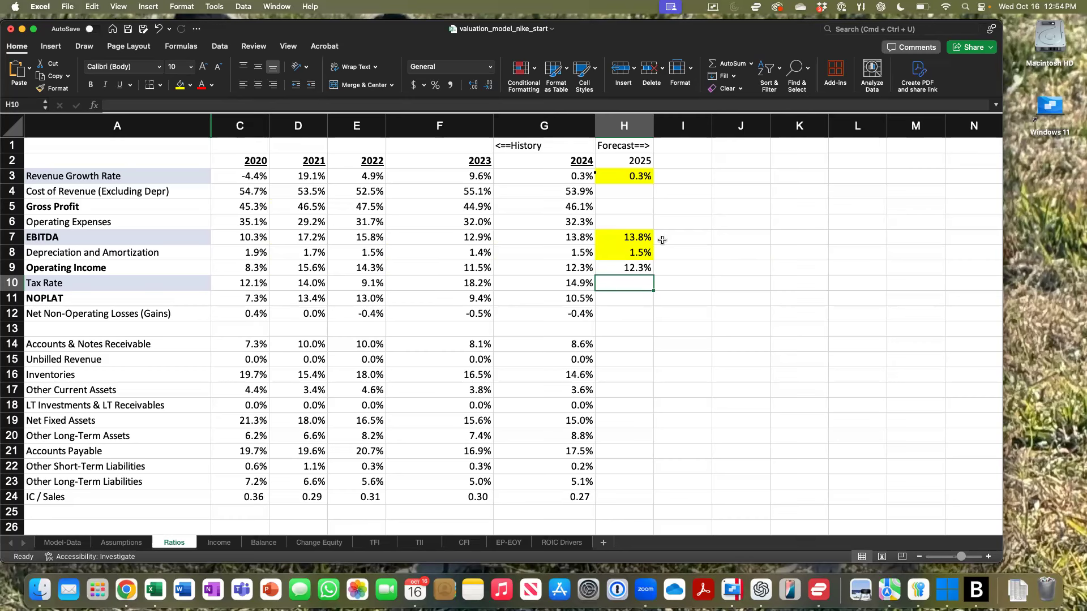
Step: Forecast the 2025 Tax Rate in H10 with the formula =G10 and fill the cell yellow
type("=")
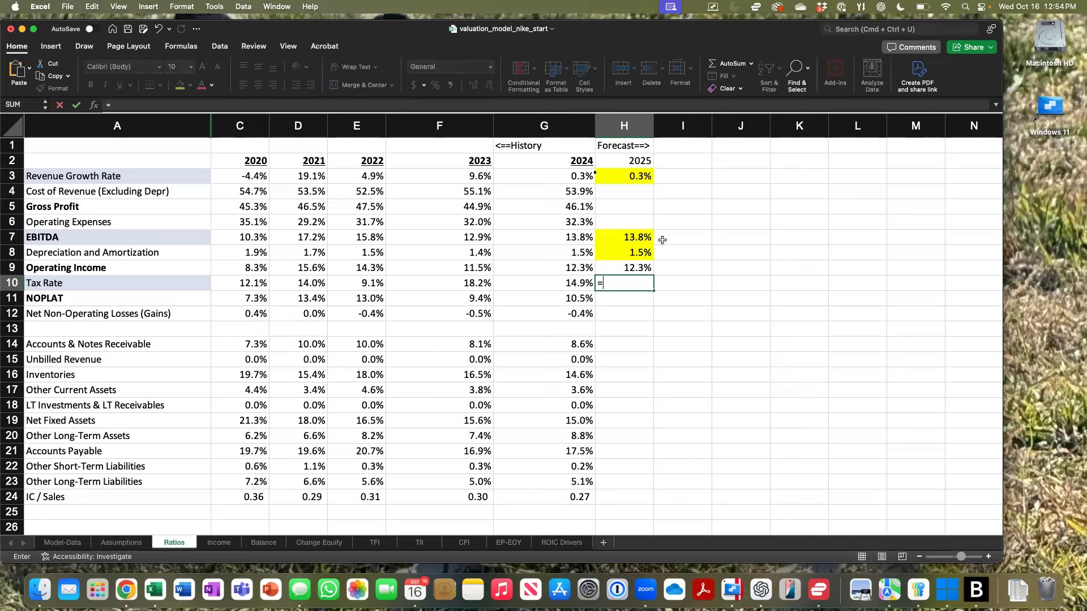
key("Left")
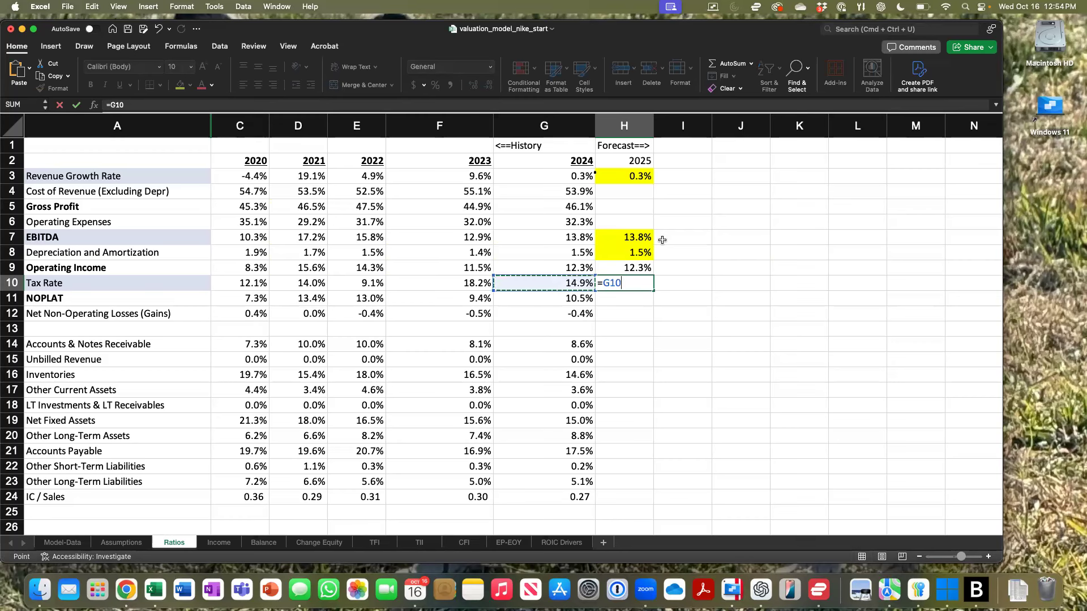
key("Return")
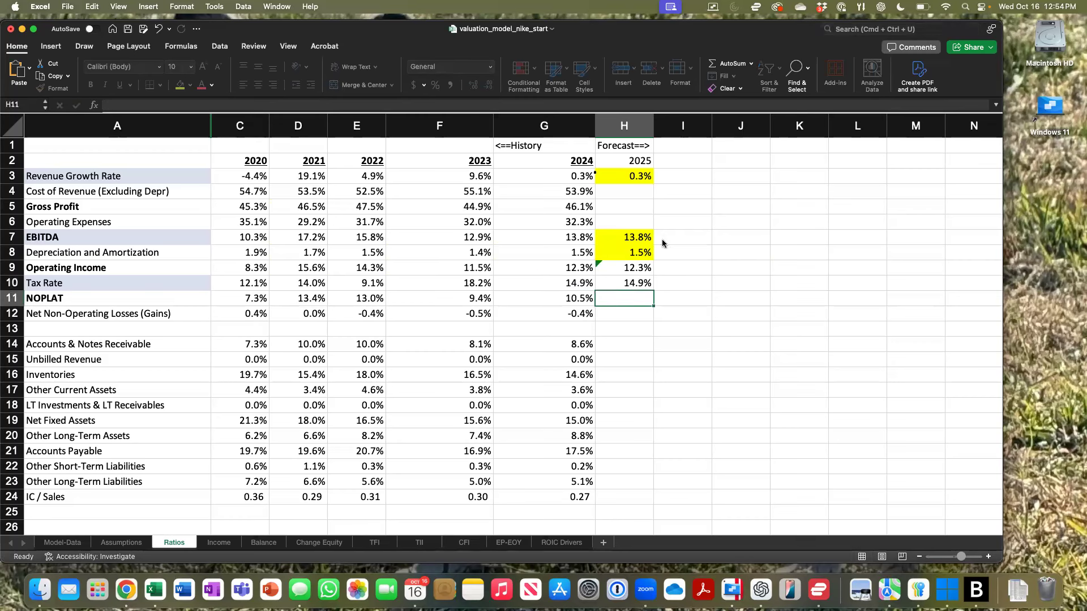
left_click(621, 284)
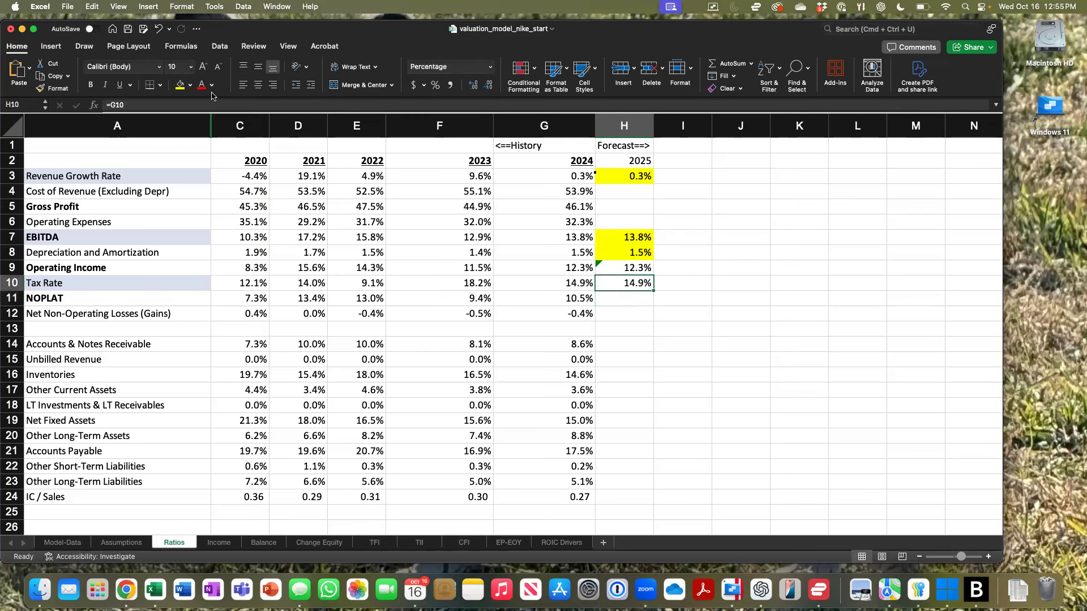
left_click(179, 85)
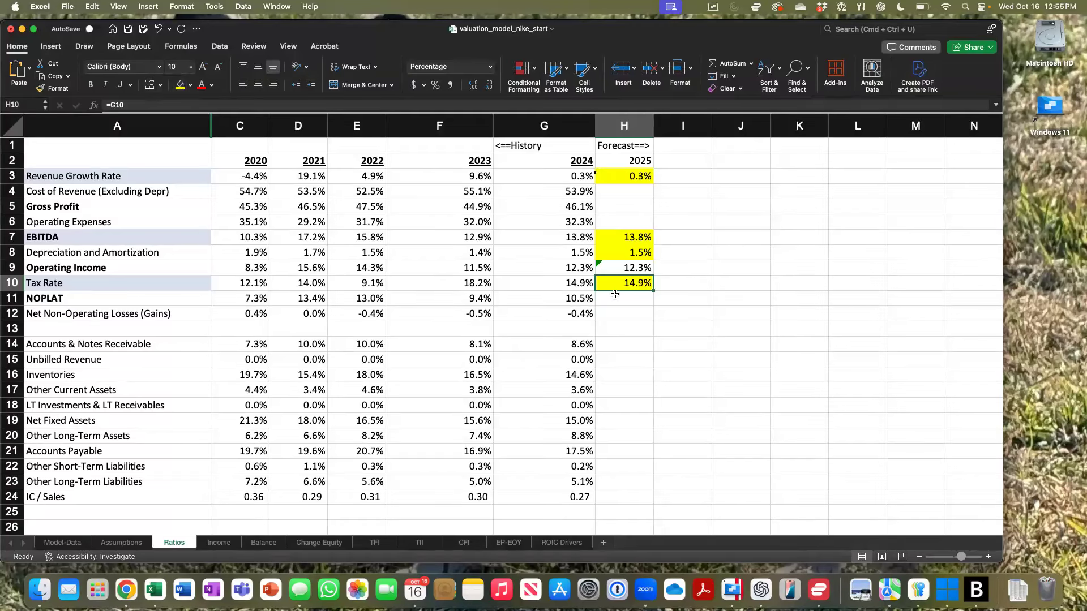
Step: Copy the 2024 NOPLAT formula from G11 into the 2025 forecast cell H11
left_click(614, 294)
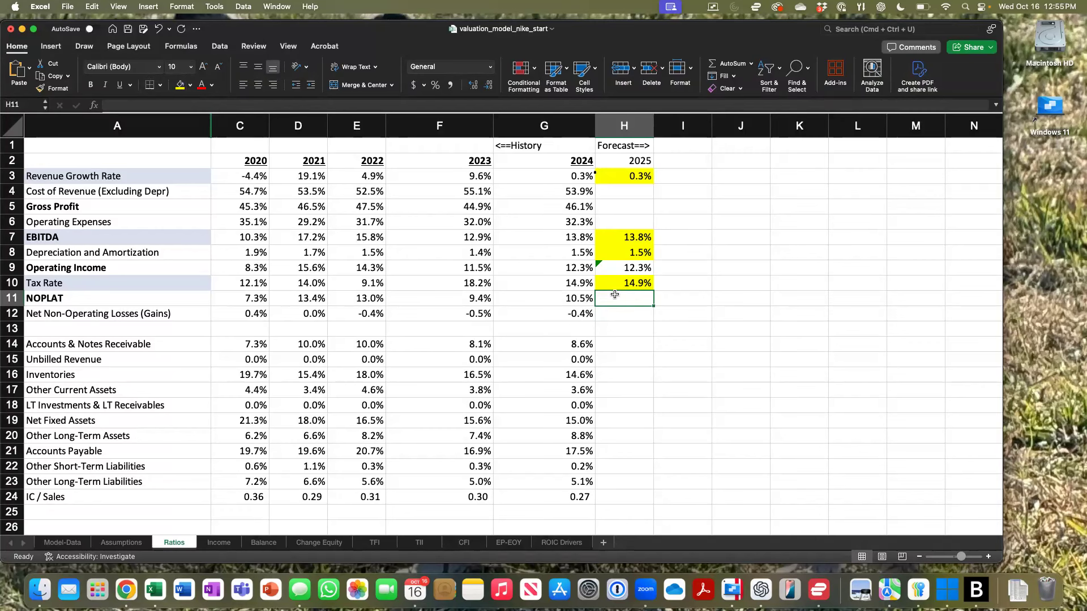
left_click(578, 298)
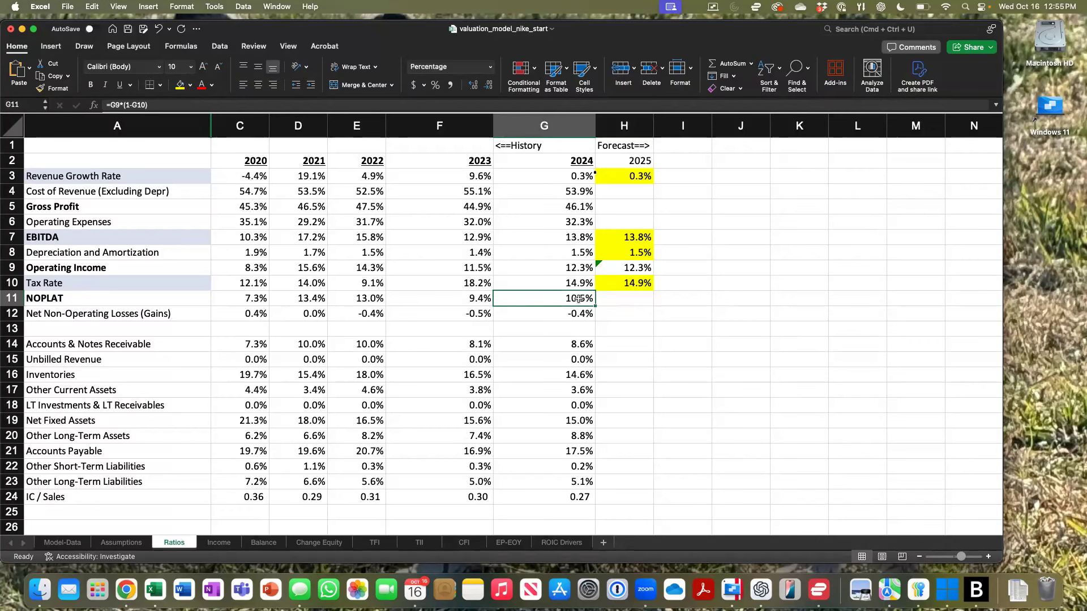
key("super+c")
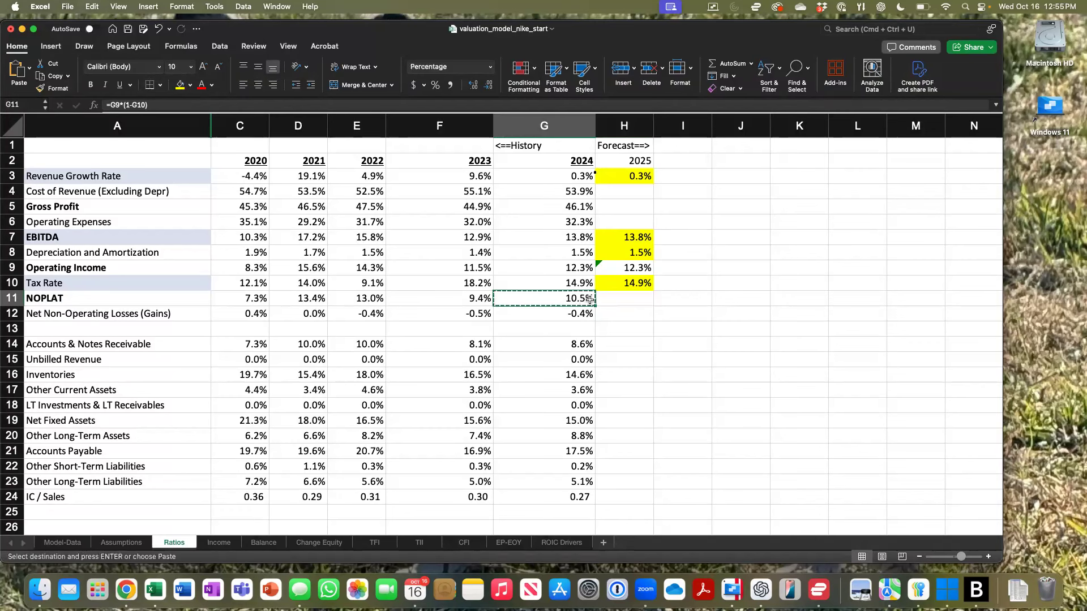
left_click(611, 302)
key("super+v")
left_click(799, 320)
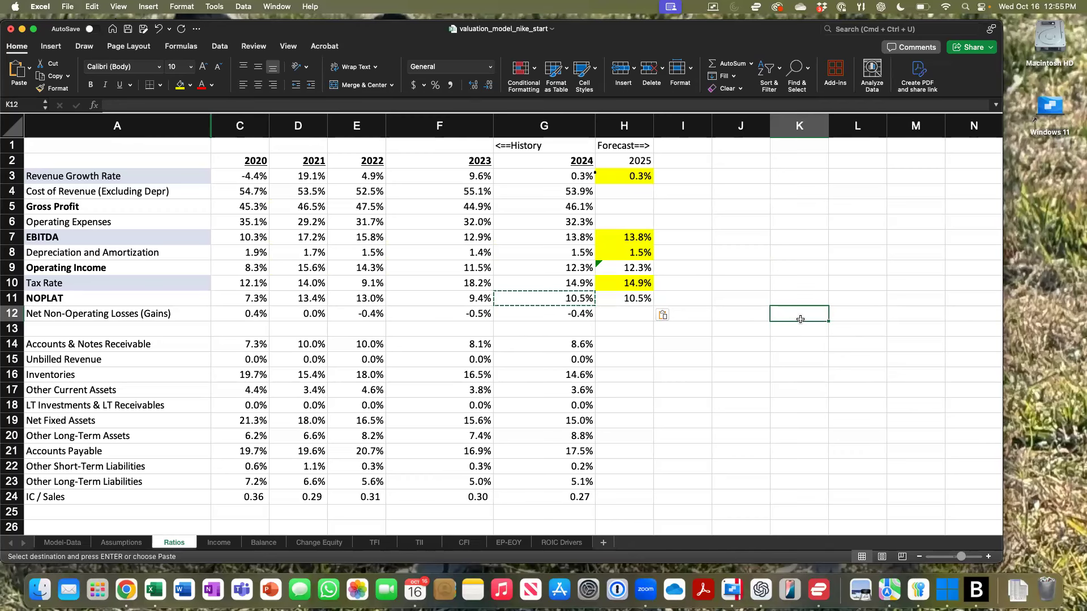
Step: Forecast the 2025 Net Non-Operating Losses (Gains) ratio in H12 with the formula =G12 and fill the cell yellow
left_click(629, 315)
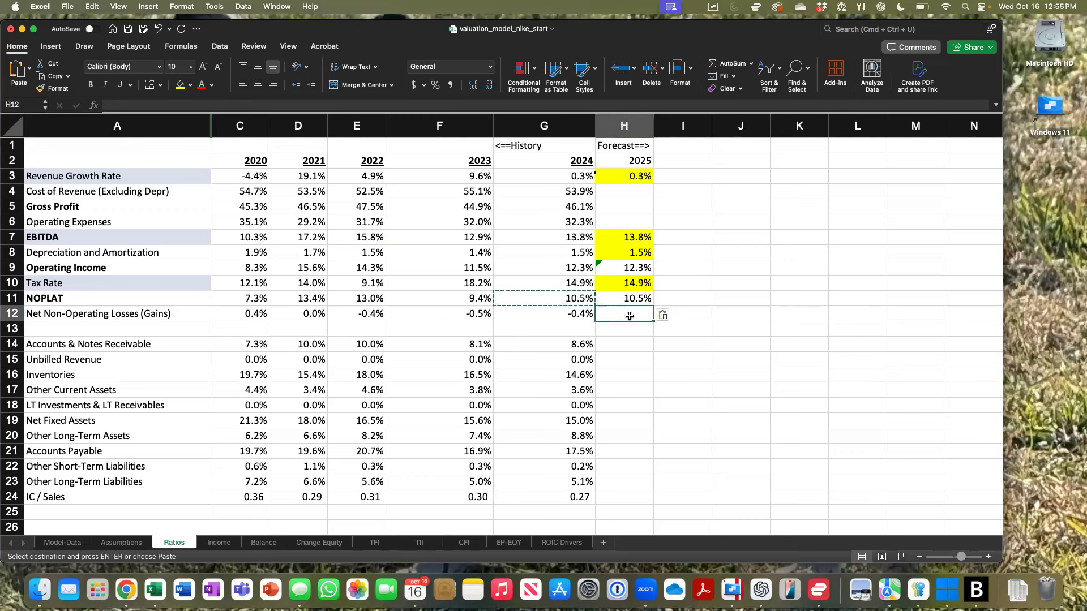
type("=")
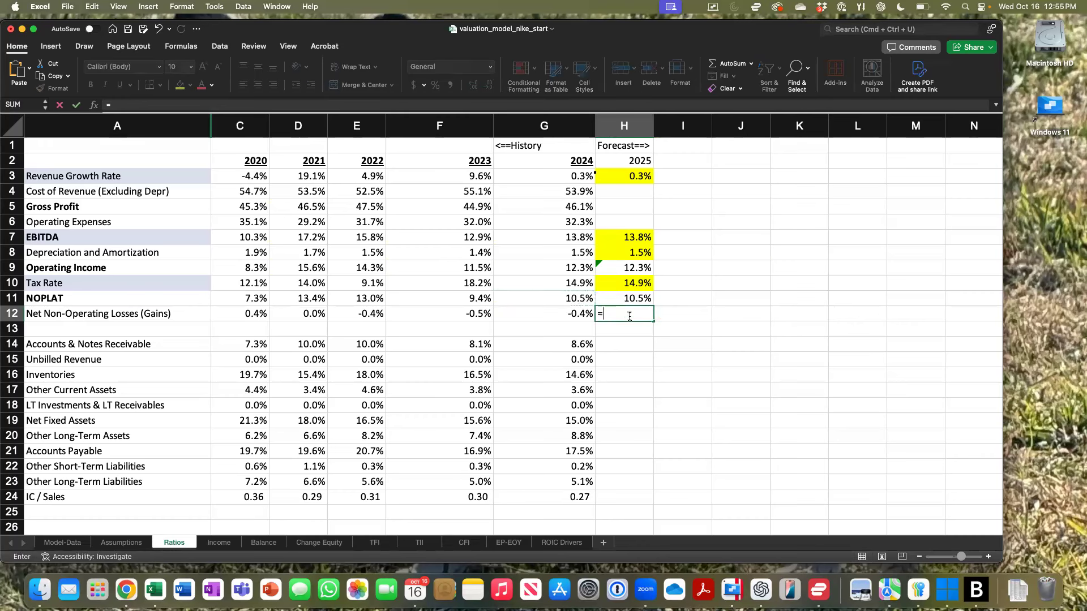
left_click(582, 319)
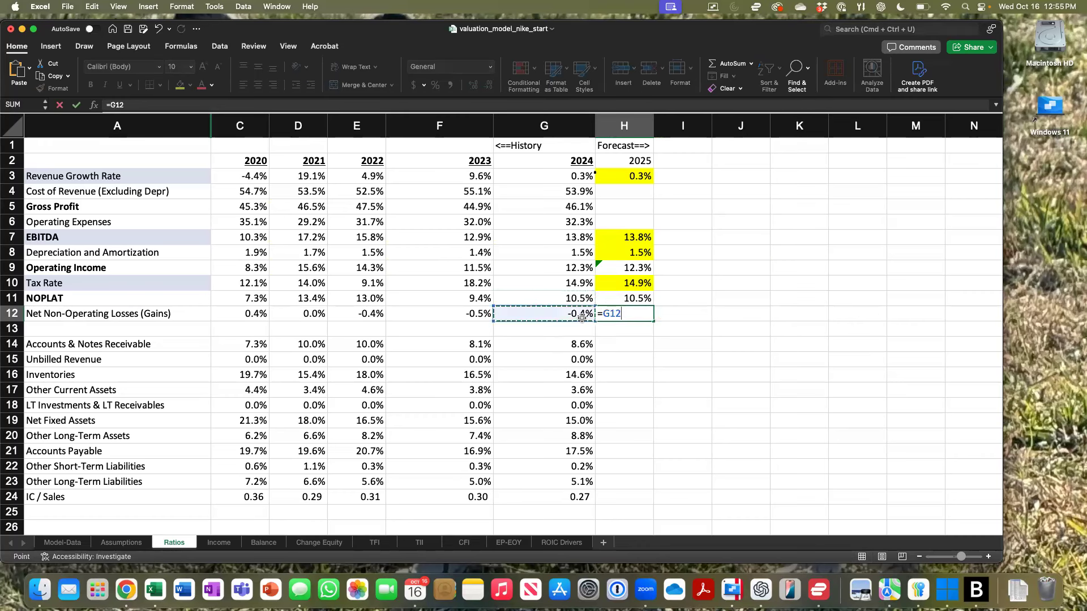
key("Return")
left_click(630, 315)
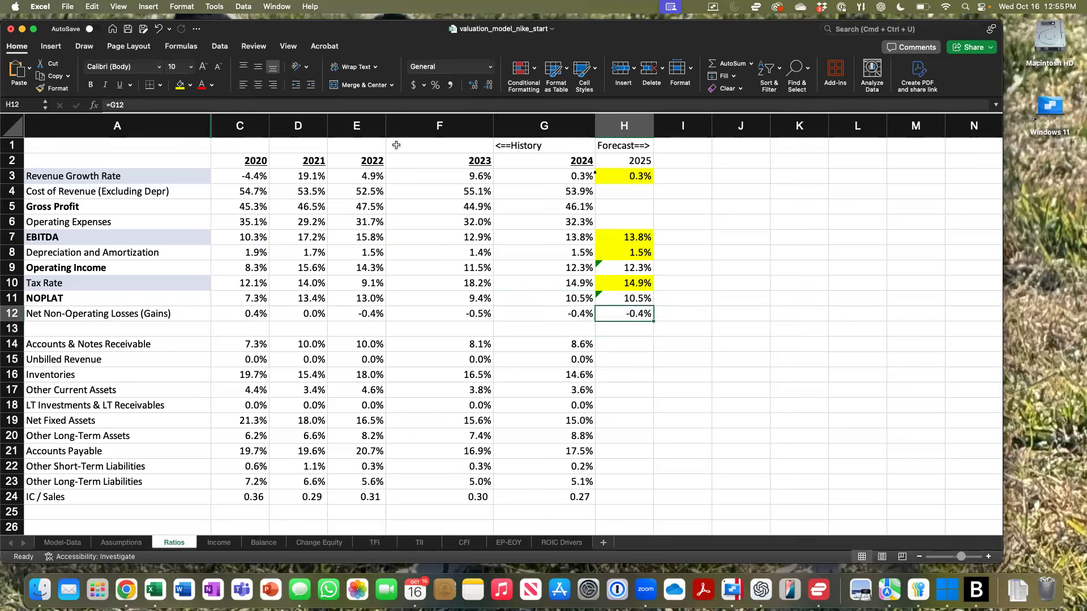
left_click(178, 86)
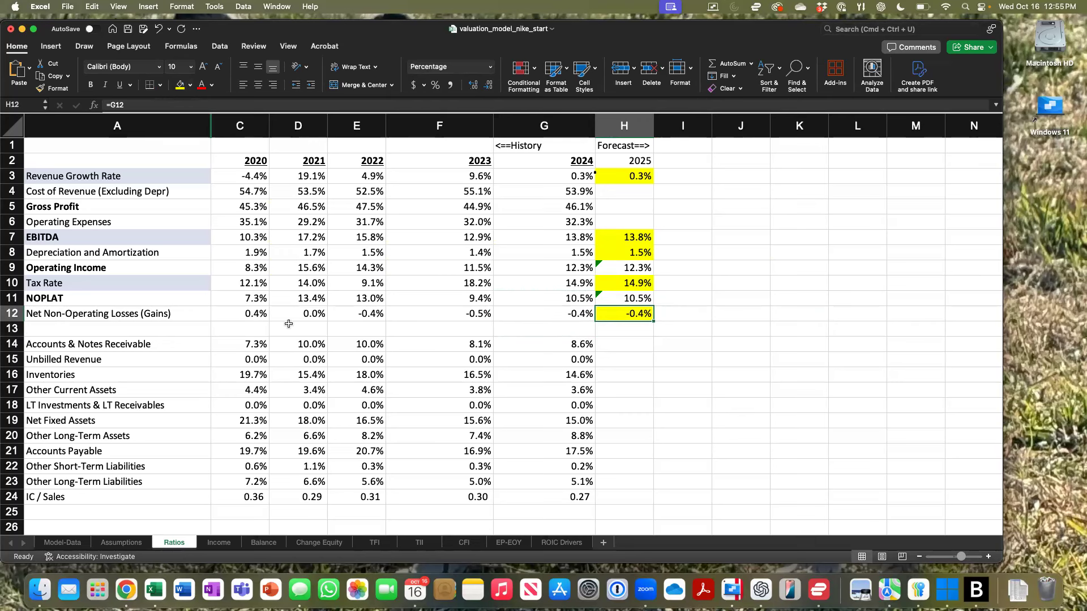
Step: Copy the 2025 forecast column H of the Ratios sheet across to column M to extend the forecast through 2030
left_click(635, 129)
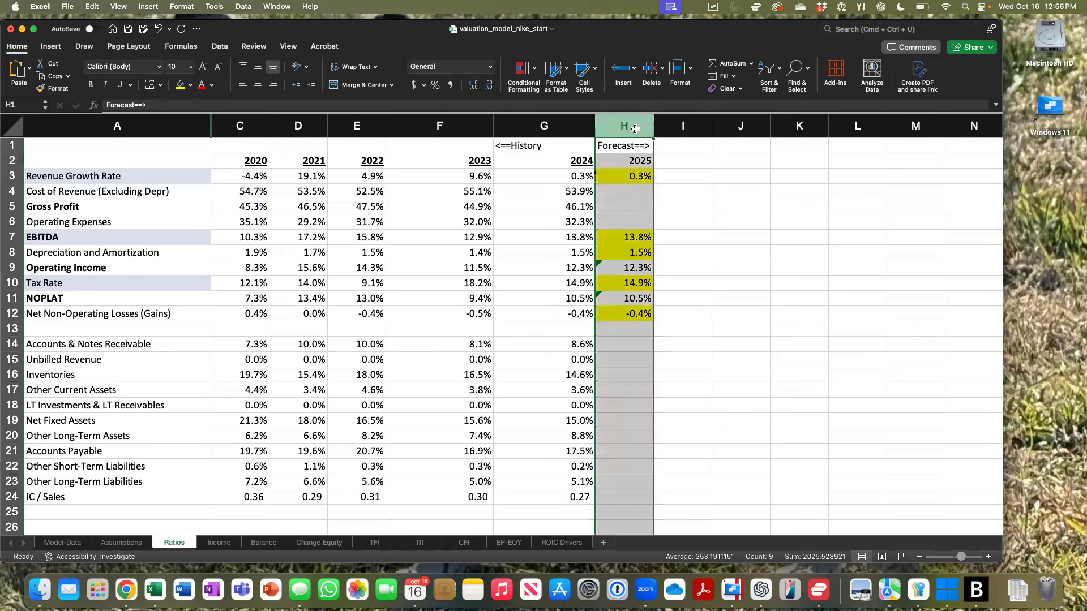
key("super+c")
scroll(769, 177, "right", 2)
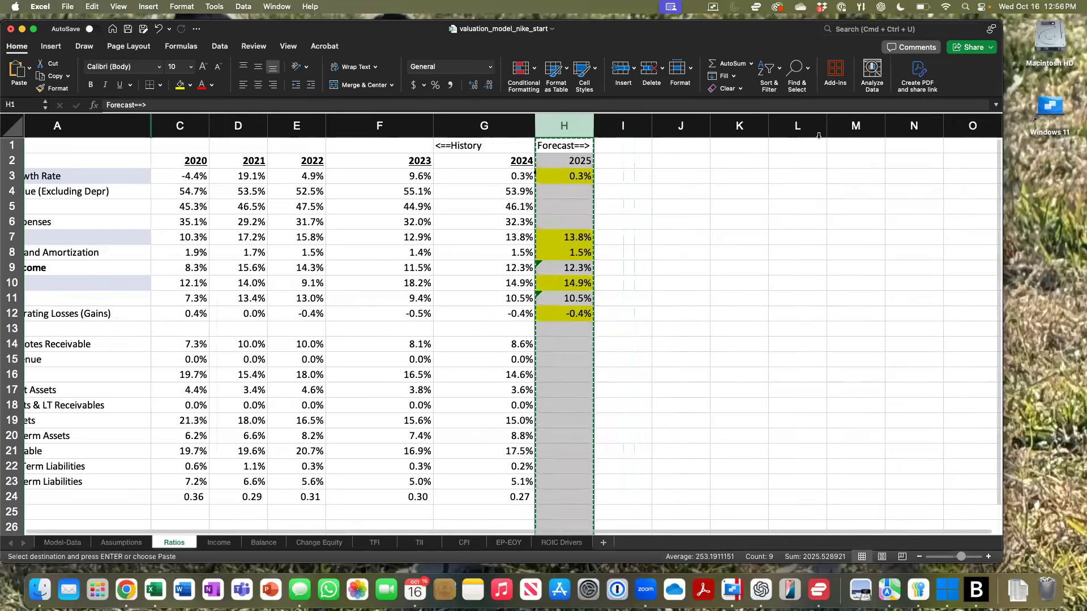
left_click(846, 133, "shift")
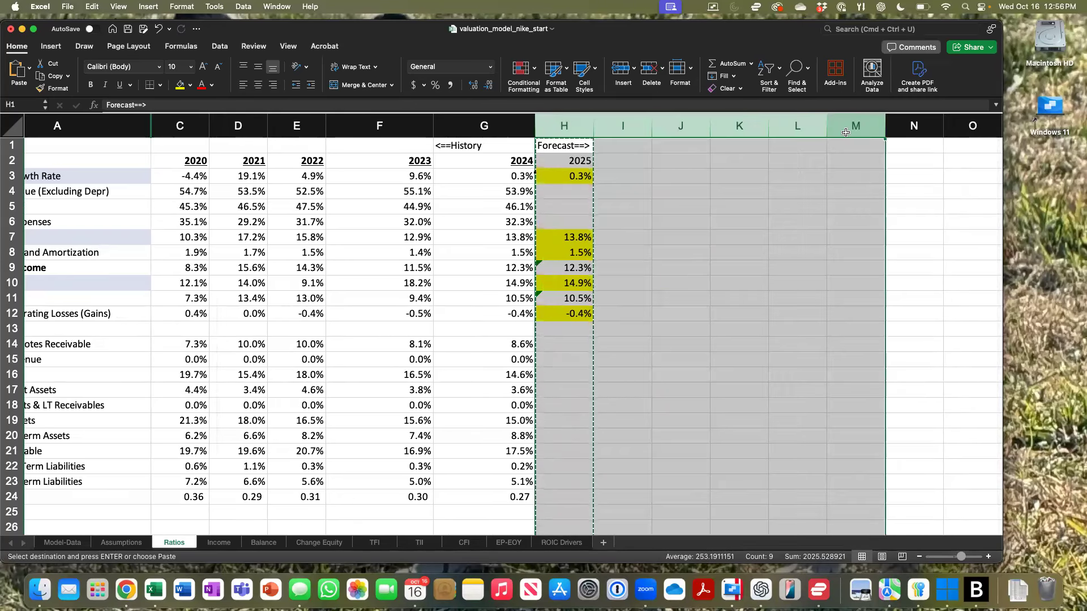
key("super+v")
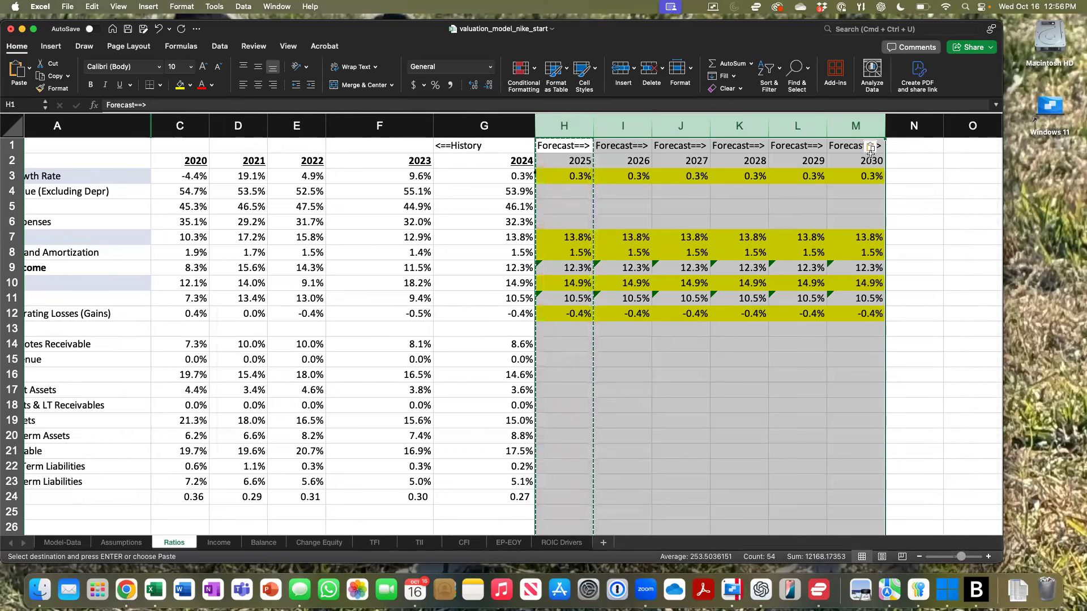
left_click(634, 364)
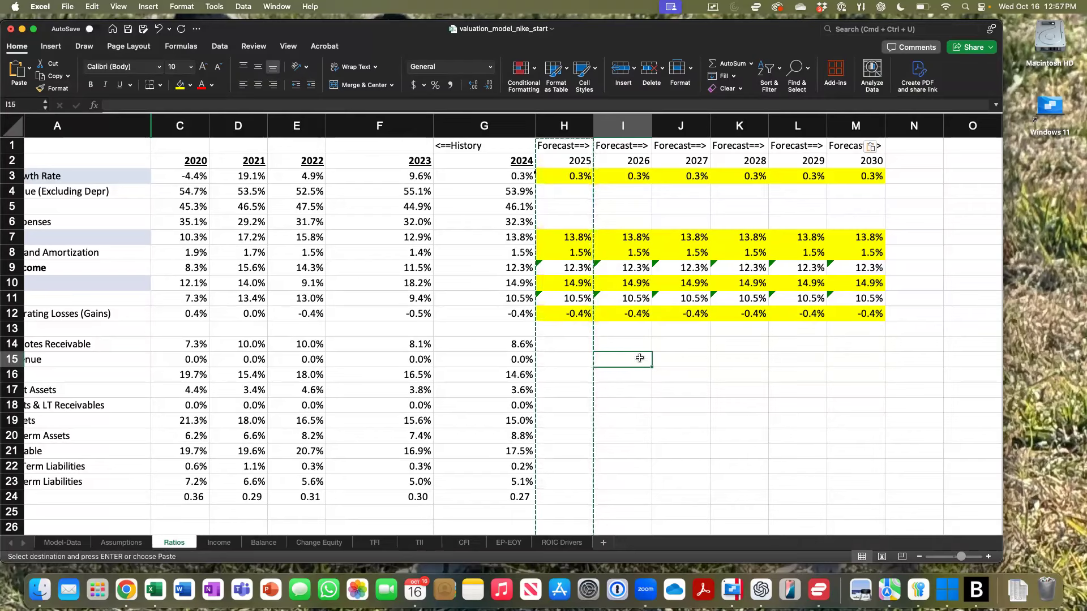
scroll(654, 333, "left", 3)
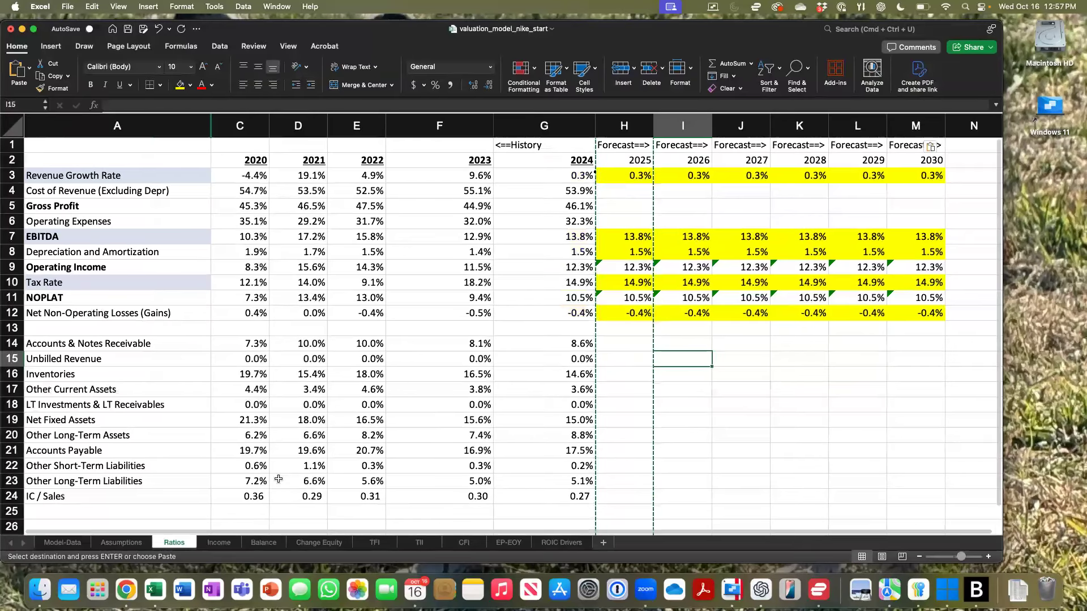
Step: Enter the formula =H3*Ratios!H7 in H7 of the Income sheet, multiplying 2025 revenue by the forecast EBITDA margin
left_click(220, 543)
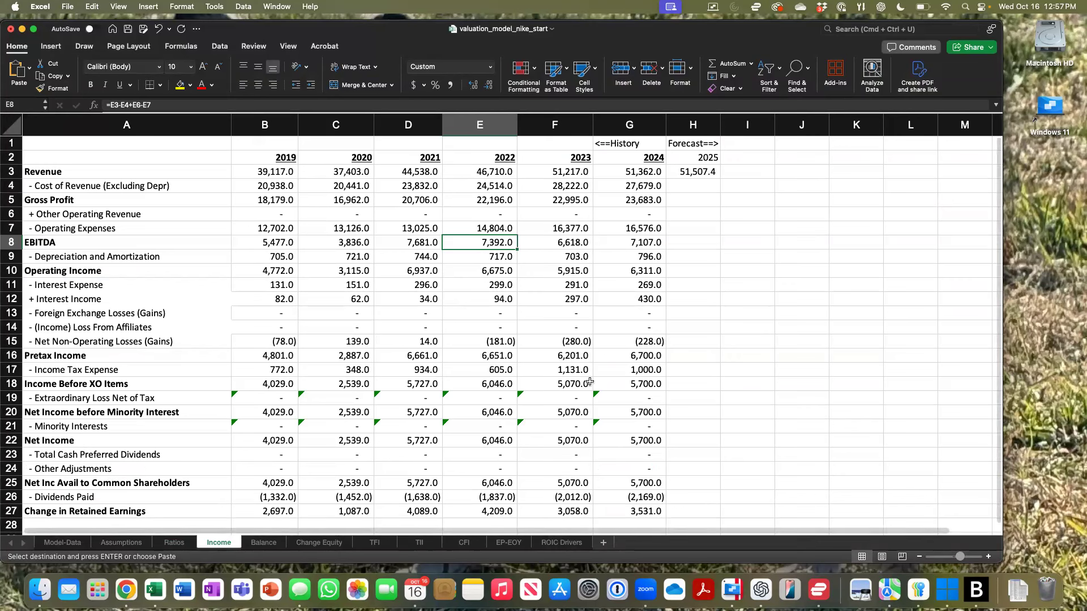
left_click(688, 231)
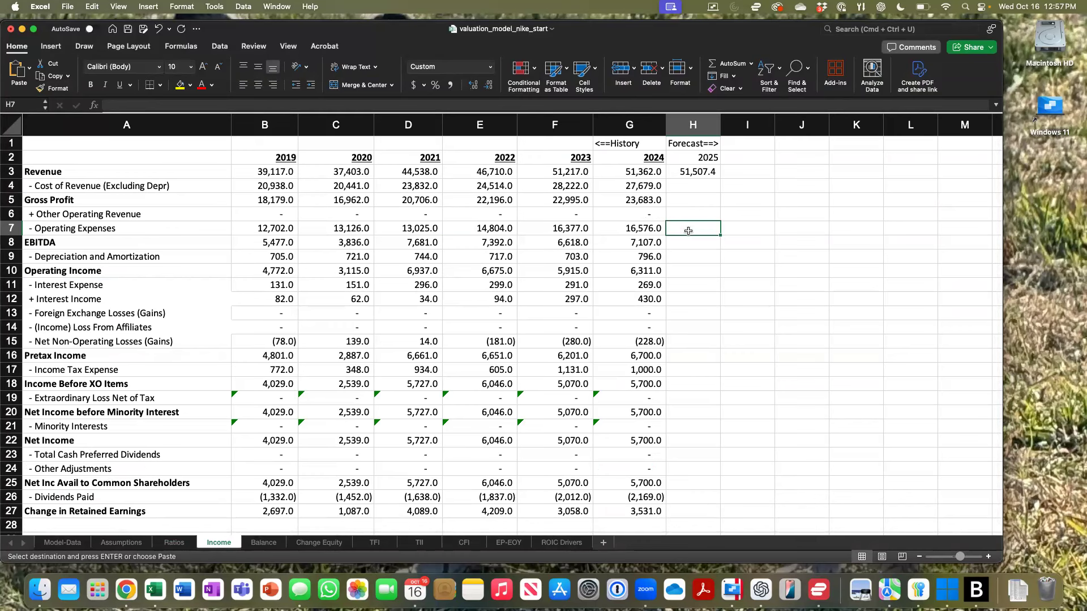
type("=")
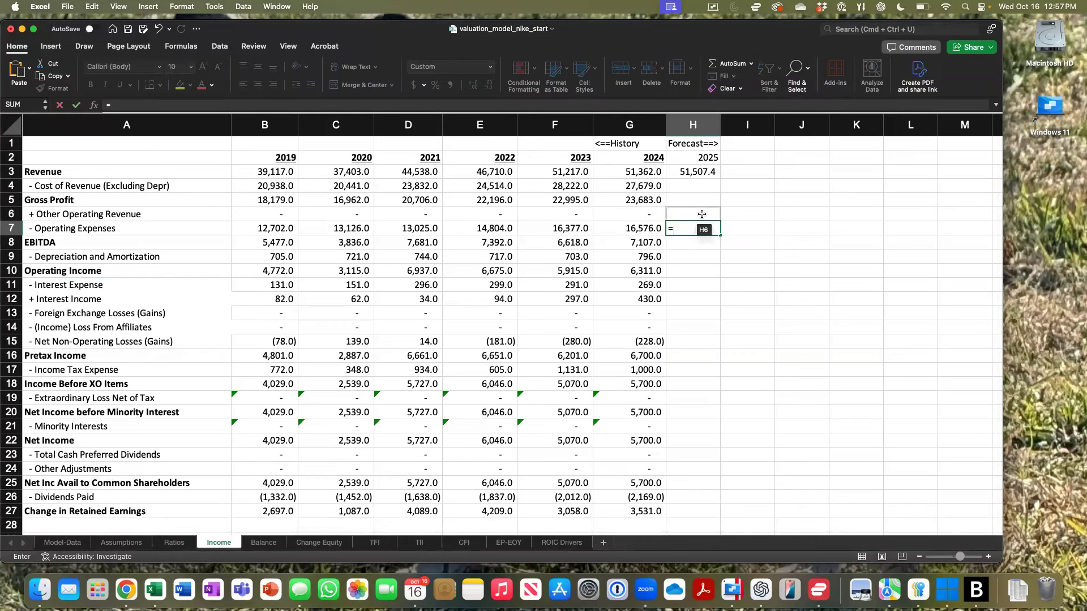
left_click(707, 174)
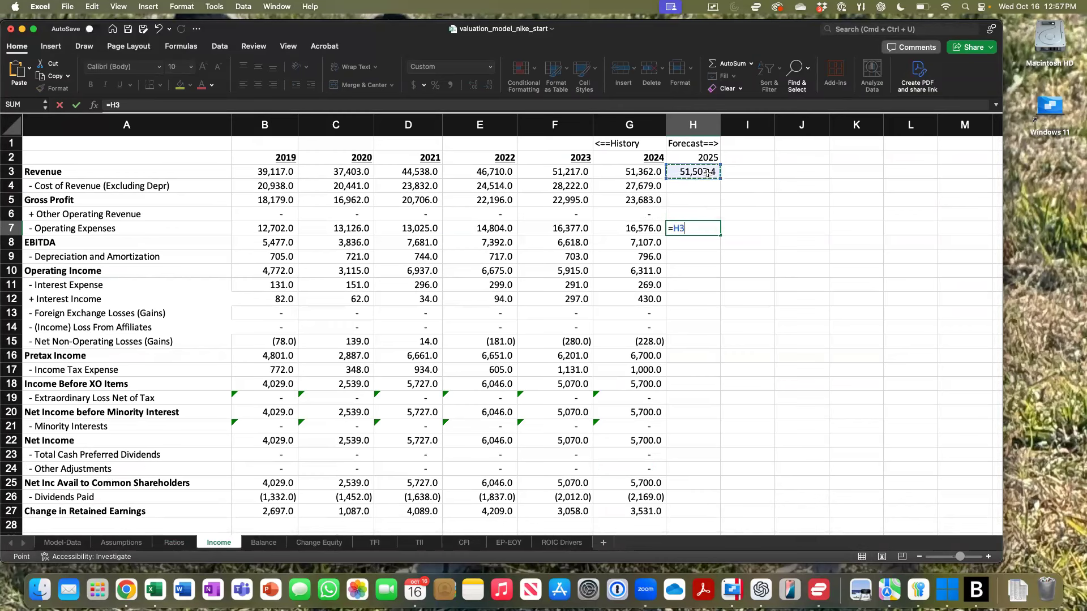
type("*")
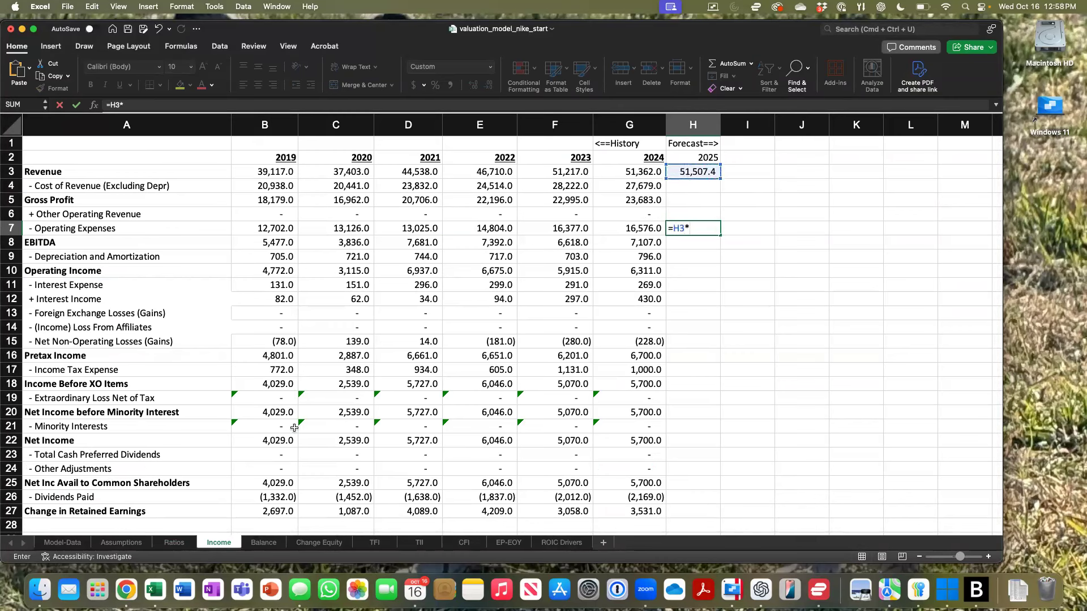
left_click(175, 542)
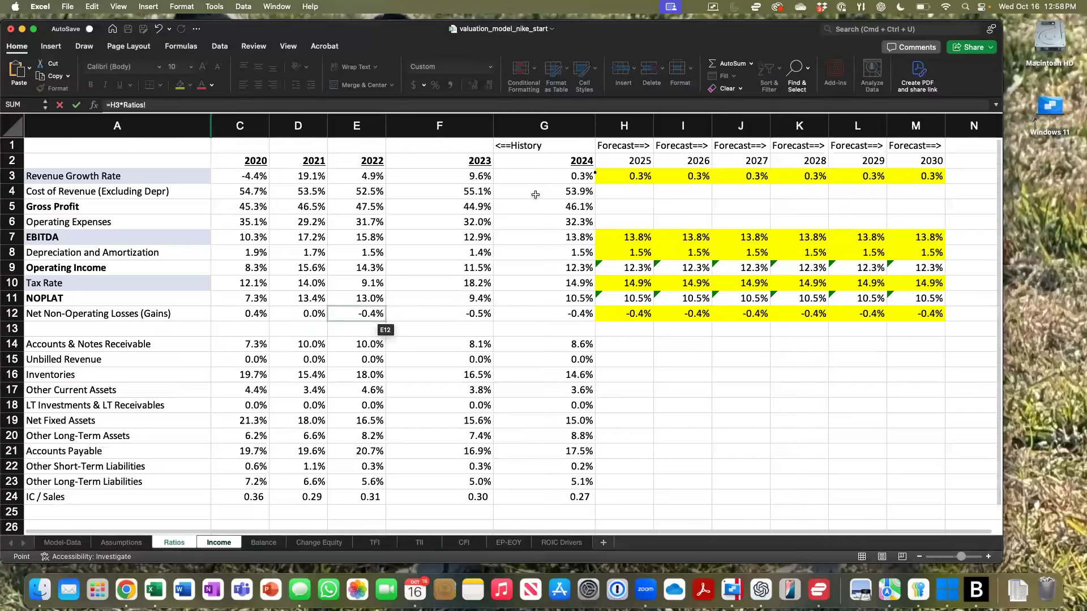
left_click(616, 240)
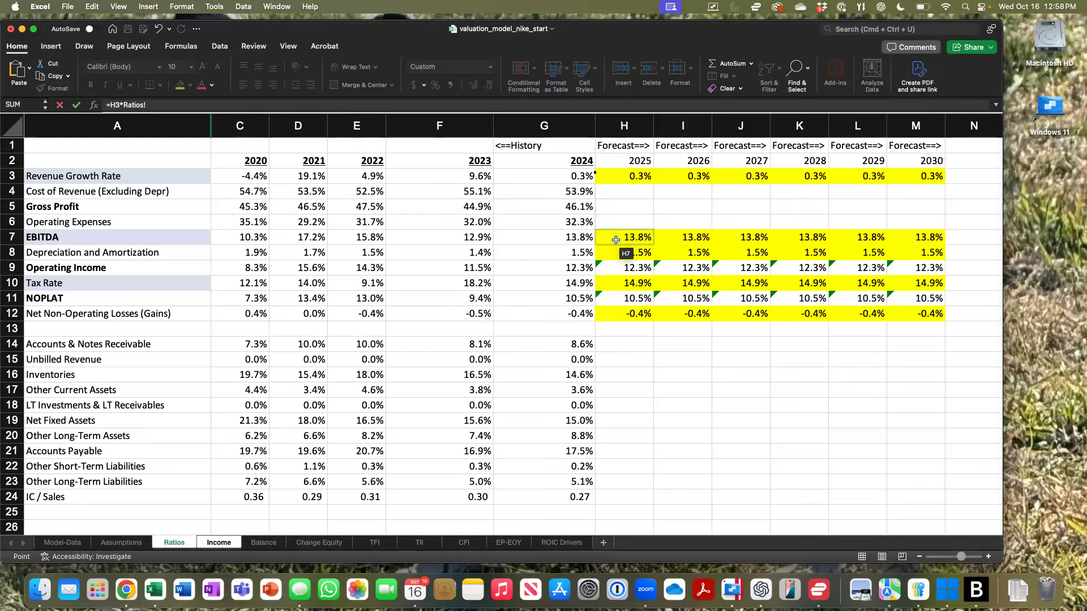
key("Return")
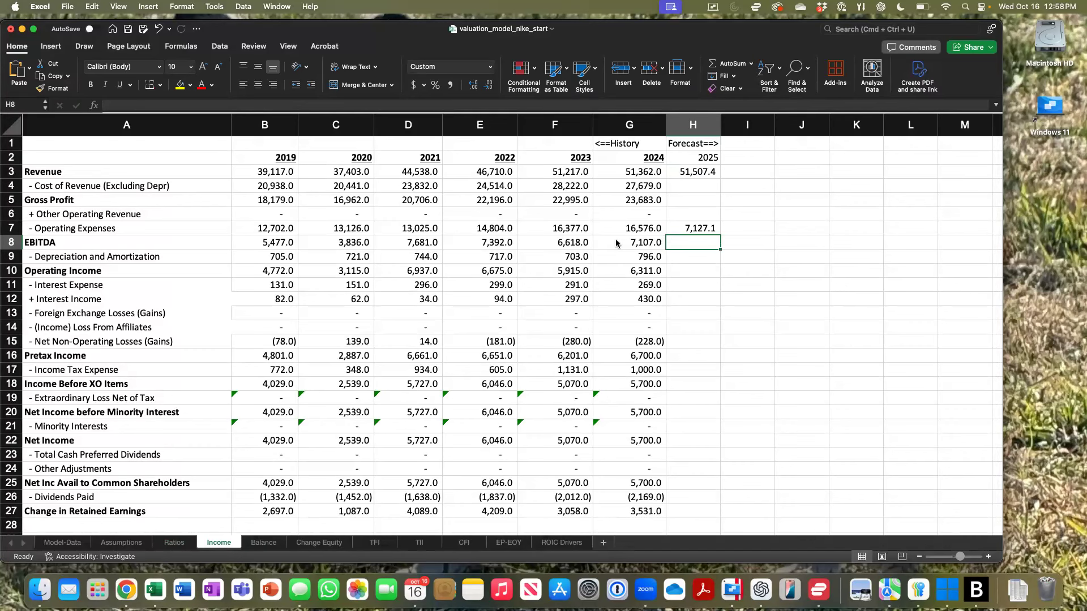
Step: Move the misplaced EBITDA formula from H7 to the EBITDA row in H8 and check its cell references
left_click(698, 226)
key("super+c")
left_click(683, 244)
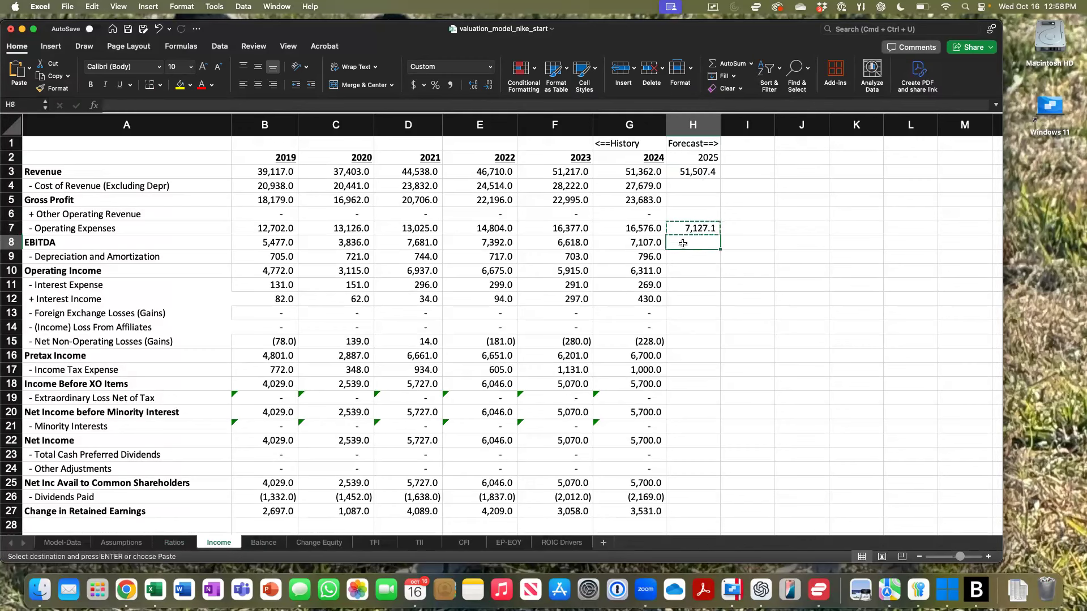
key("super+v")
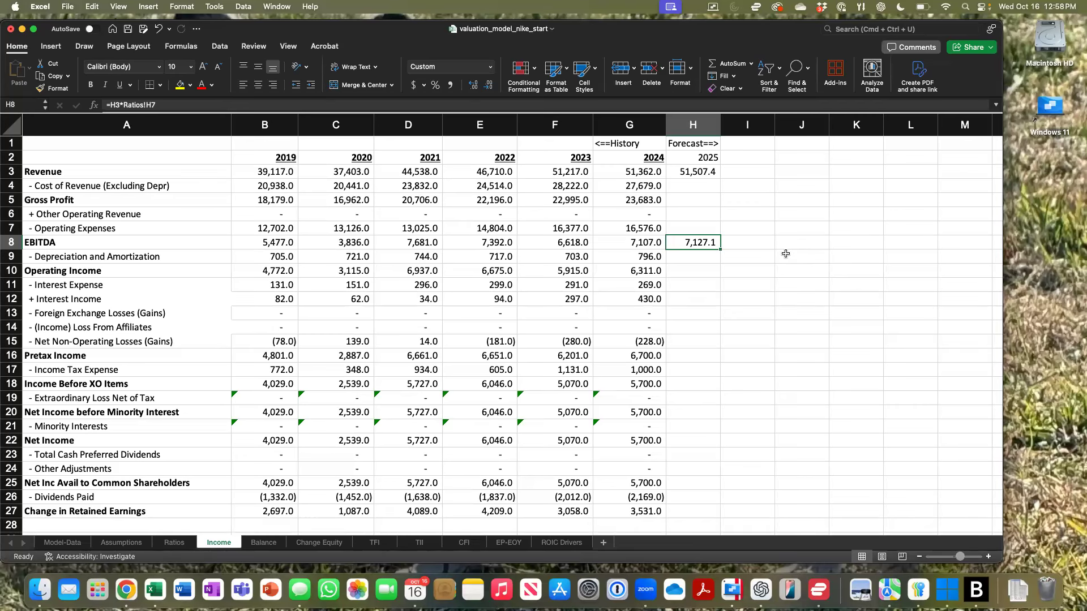
double_click(702, 241)
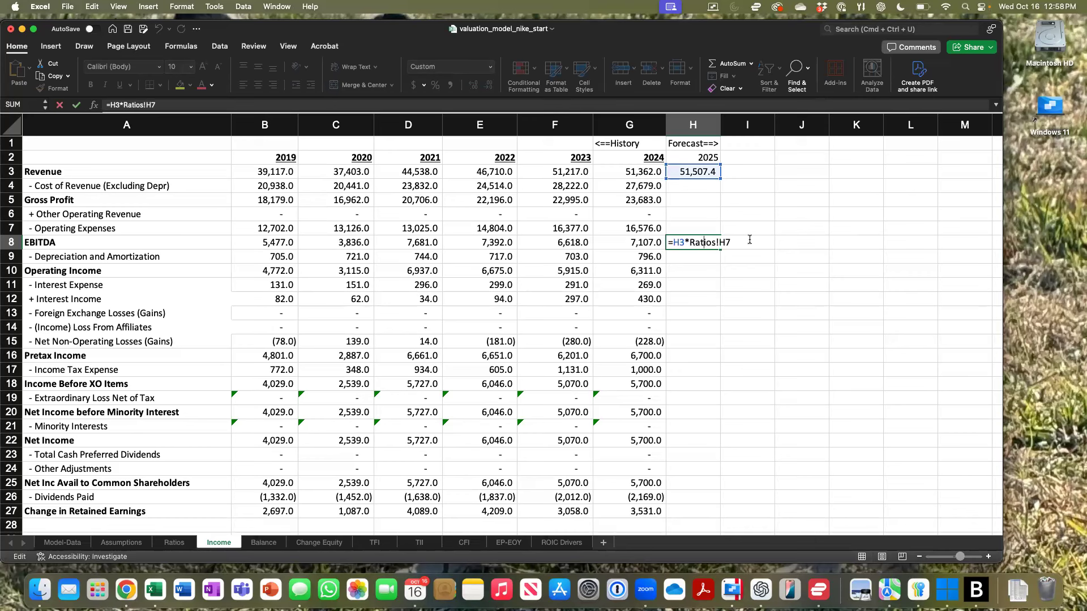
key("Escape")
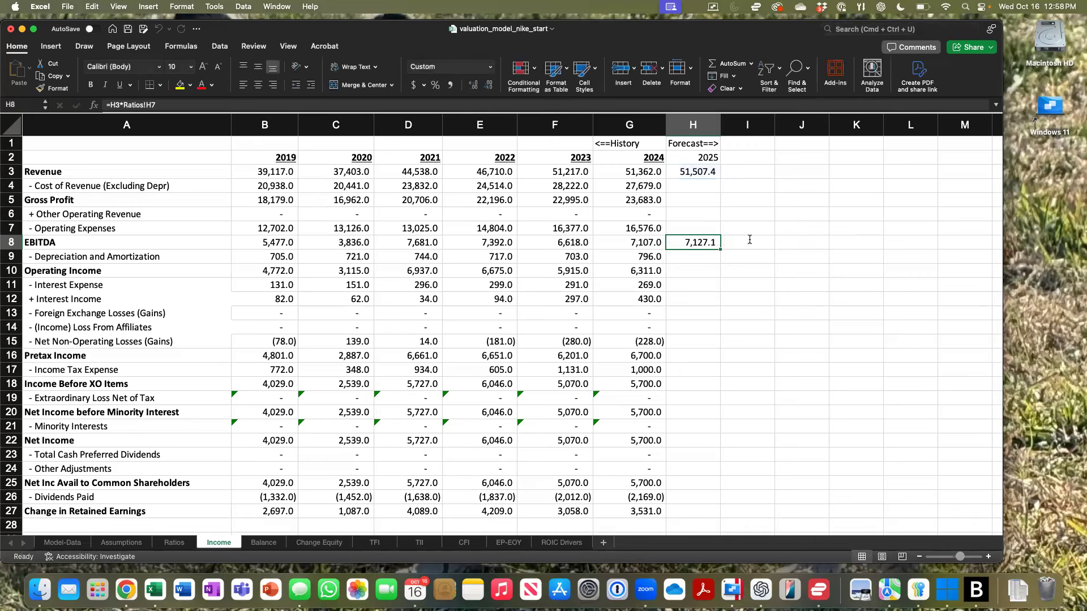
Step: Calculate the 2025 Depreciation and Amortization in H9 of the Income sheet with the formula =H3*Ratios!H8
left_click(702, 254)
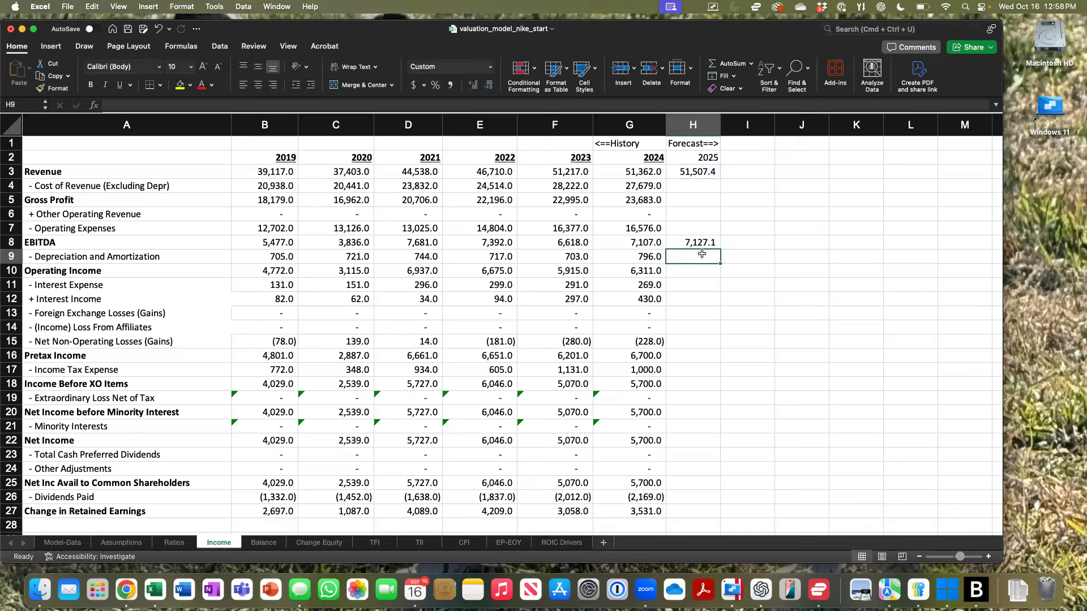
type("=")
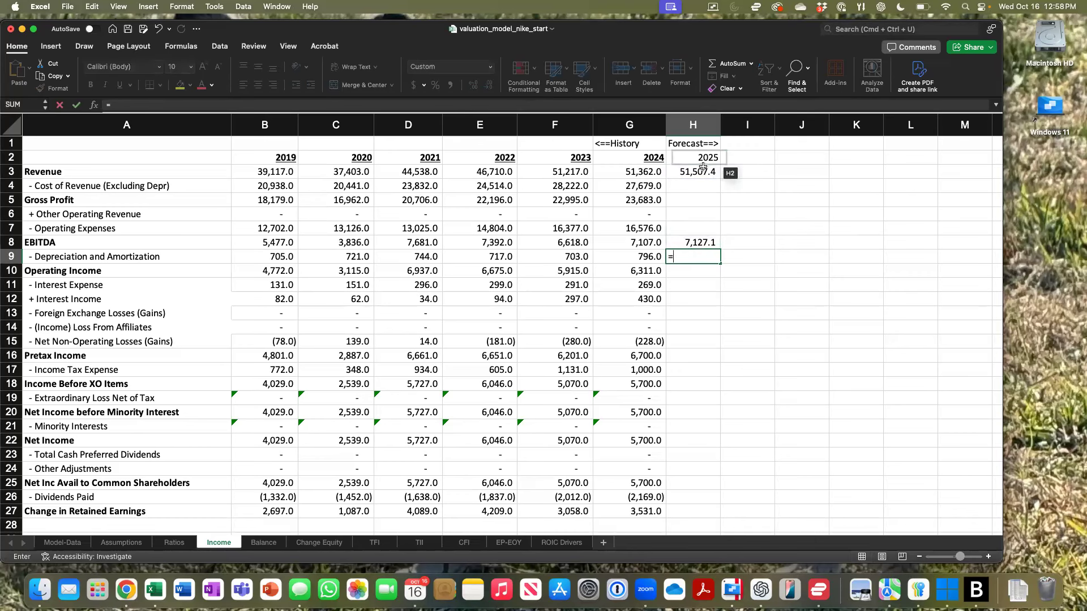
left_click(699, 170)
type("*")
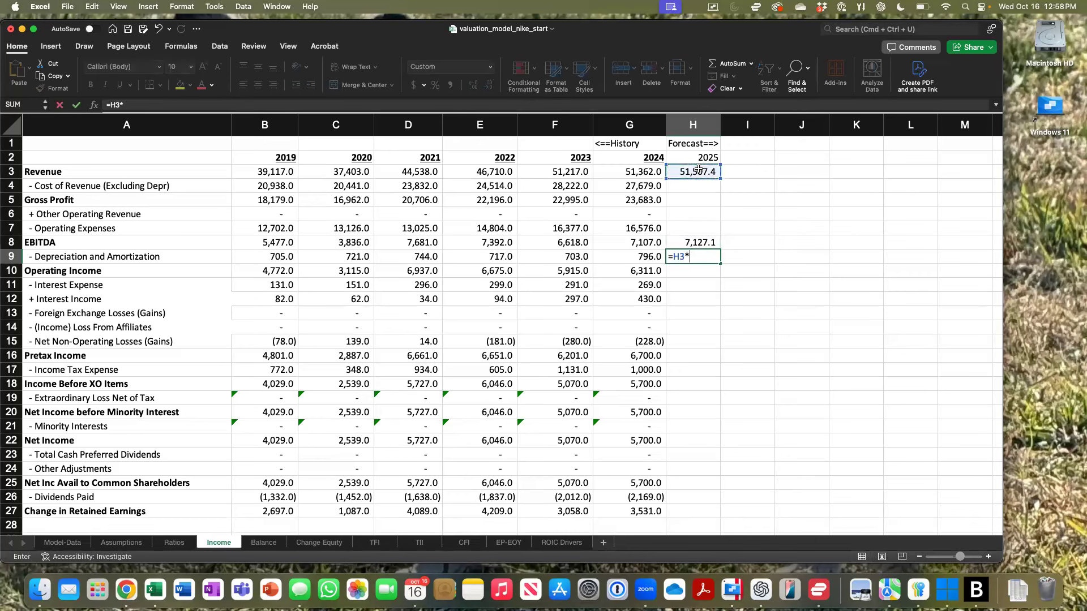
left_click(169, 543)
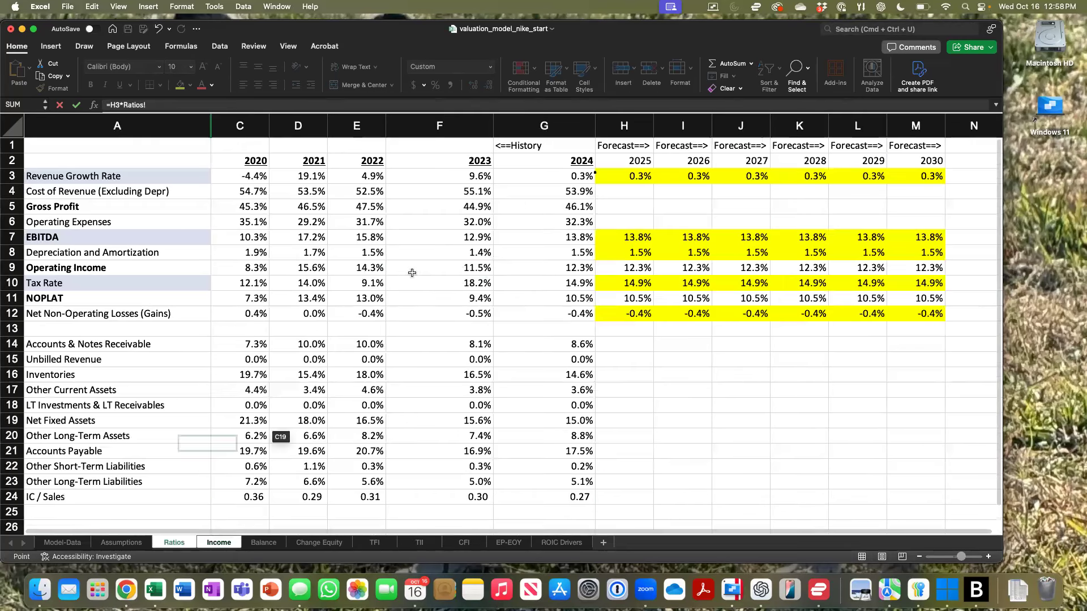
left_click(636, 251)
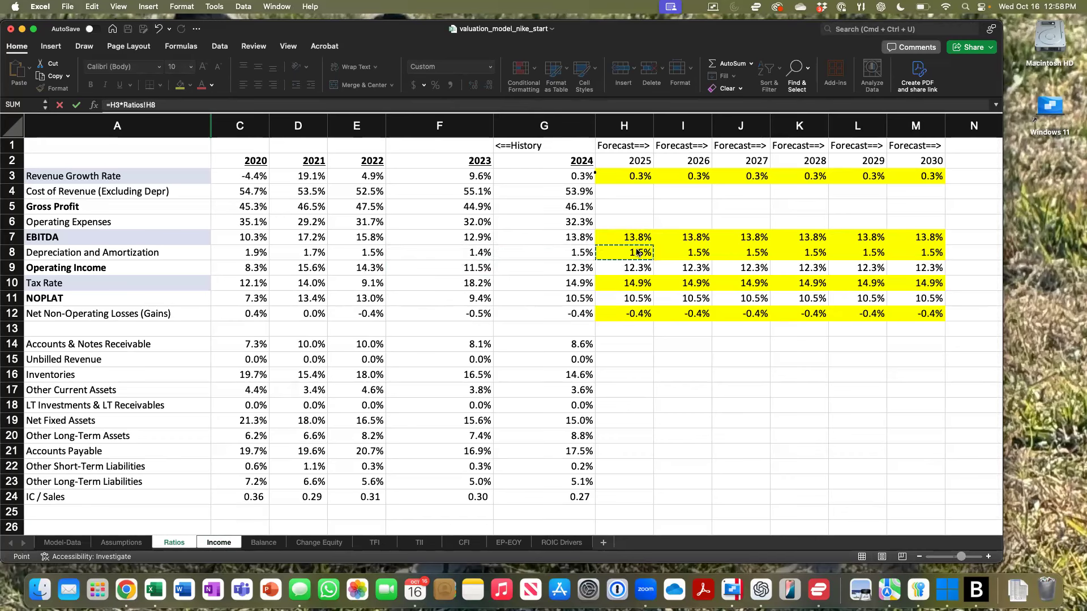
key("Return")
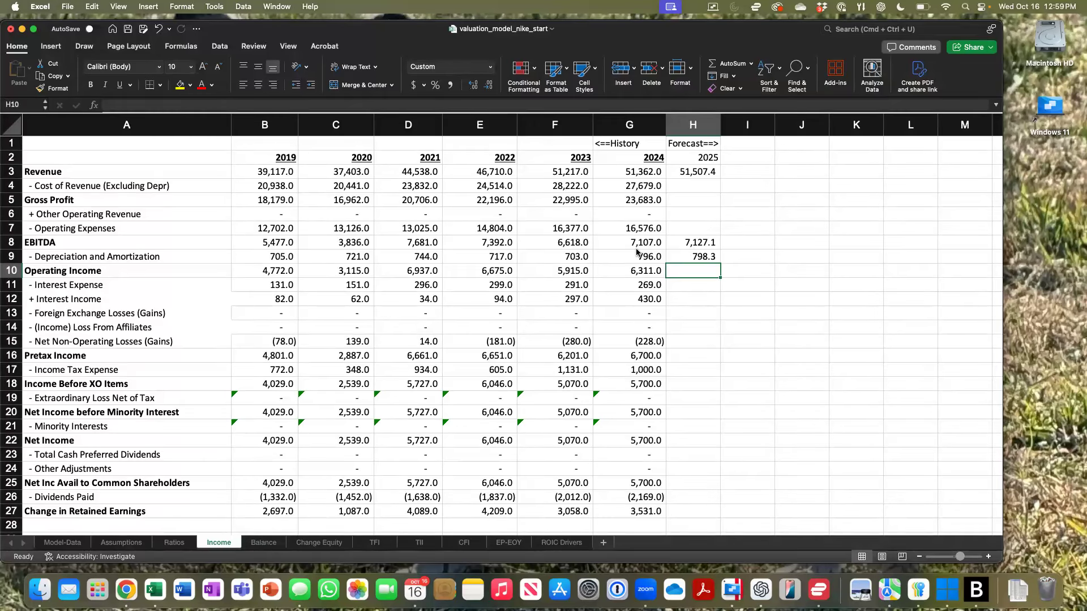
Step: Calculate the 2025 Operating Income in H10 of the Income sheet with the formula =H8-H9
type("=")
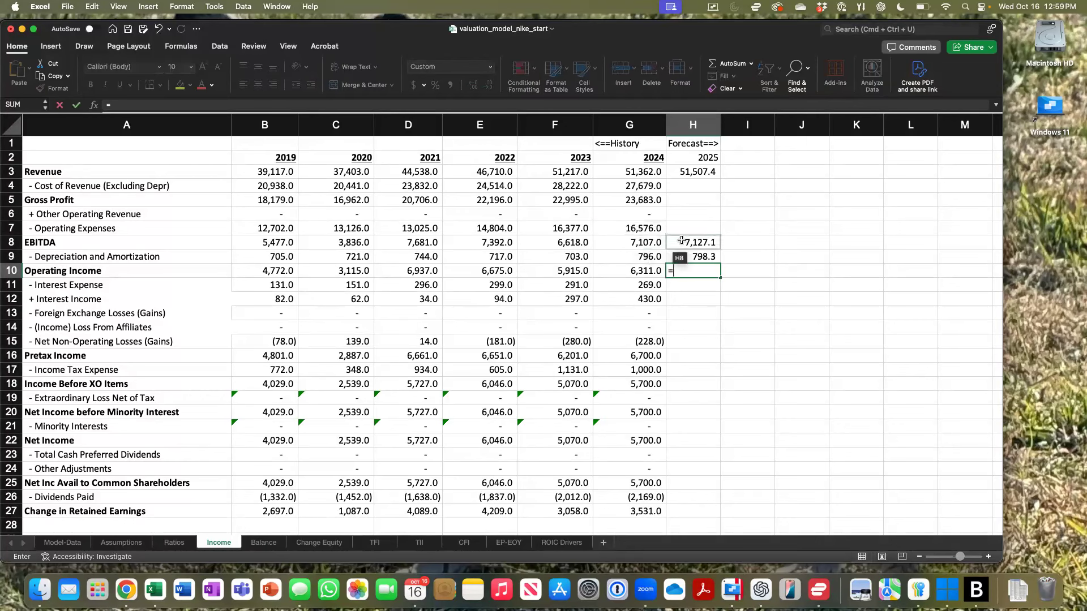
left_click(681, 241)
type("-")
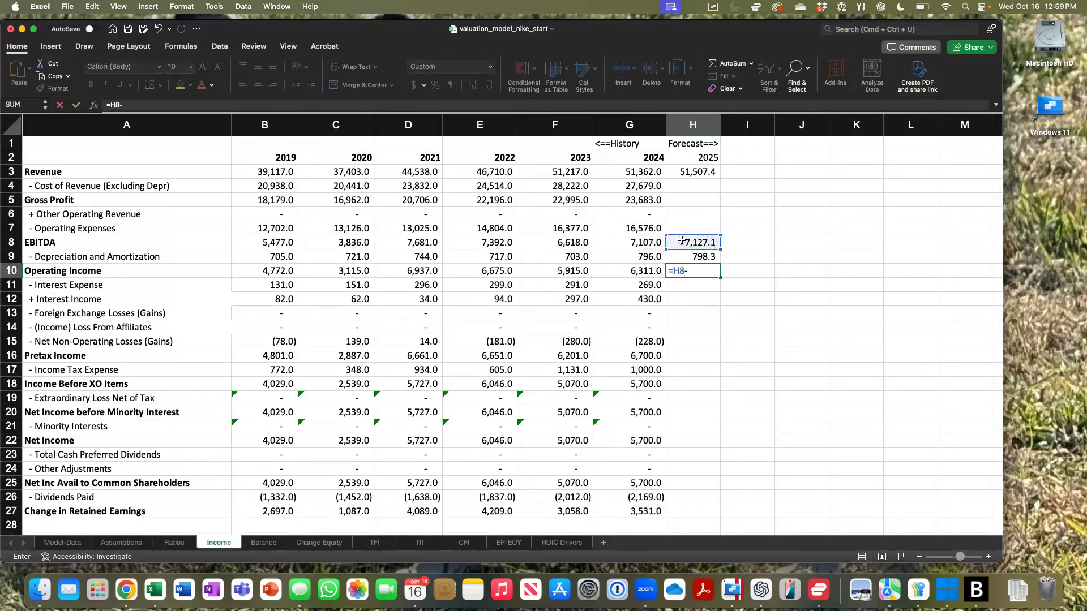
left_click(679, 255)
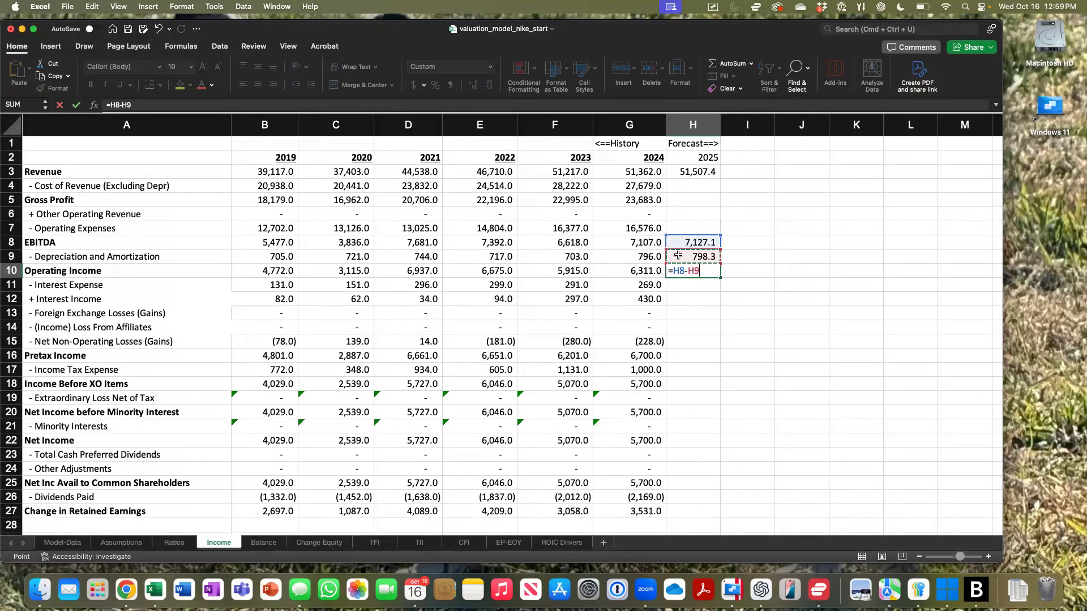
key("Return")
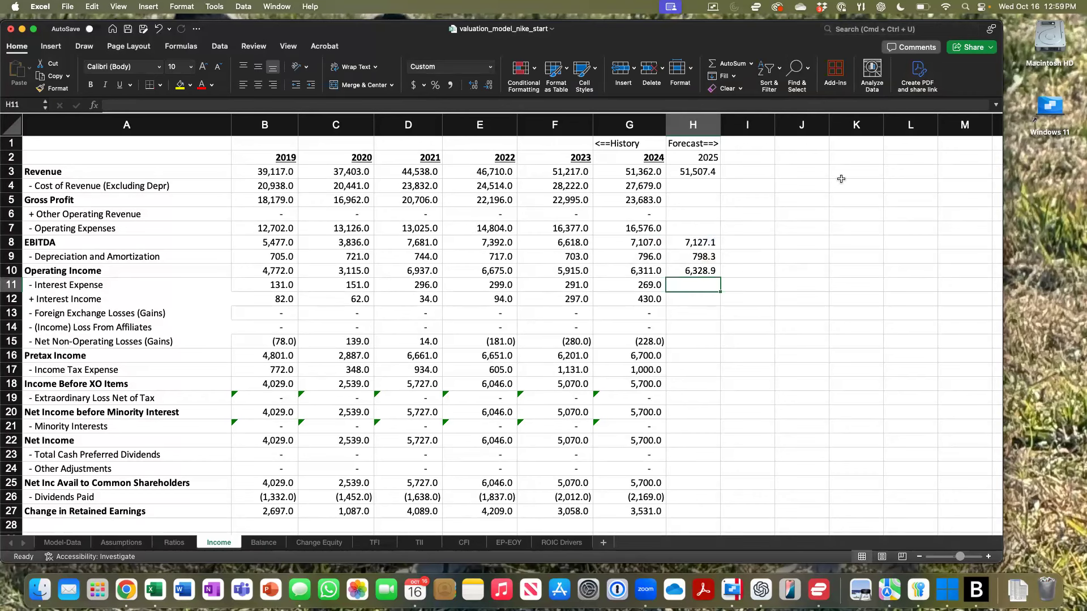
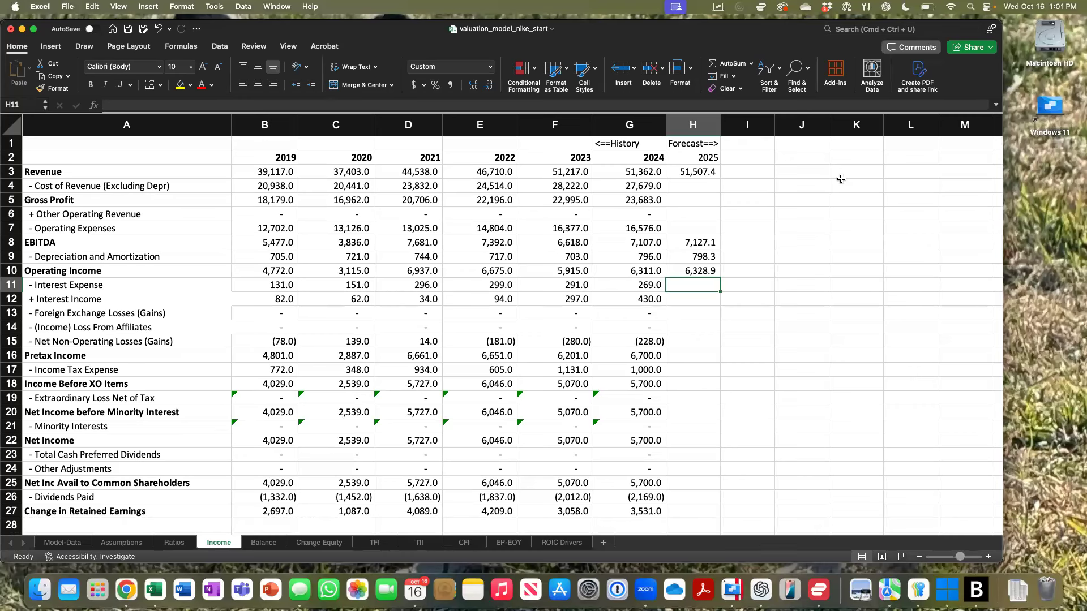
Step: Carry the 2024 Interest Expense and Interest Income forward to 2025 with =G11 in H11 and =G12 in H12
type("=G11\\")
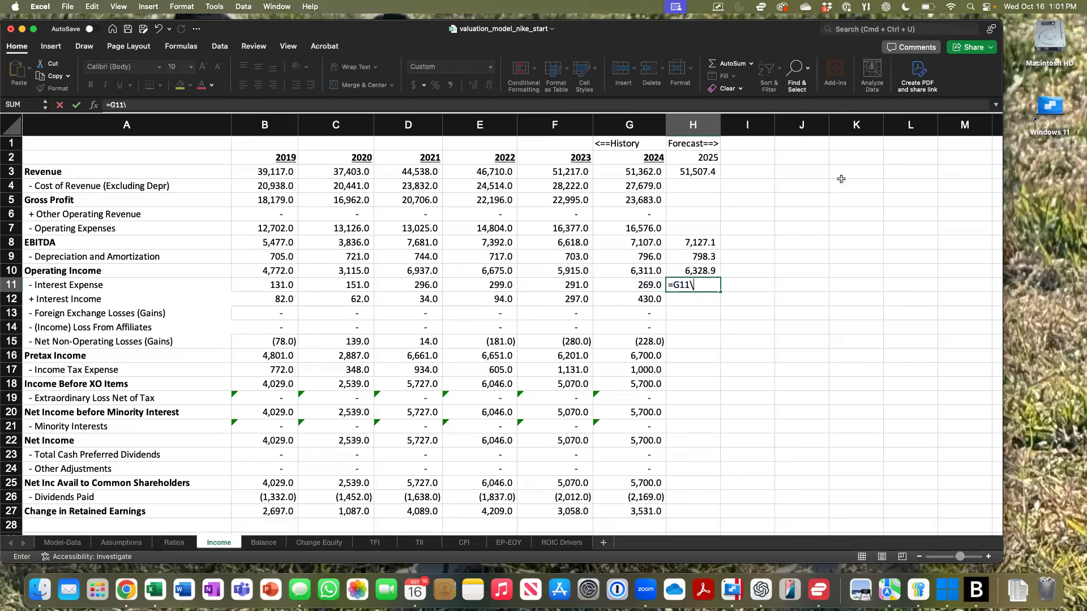
key("BackSpace")
key("Return")
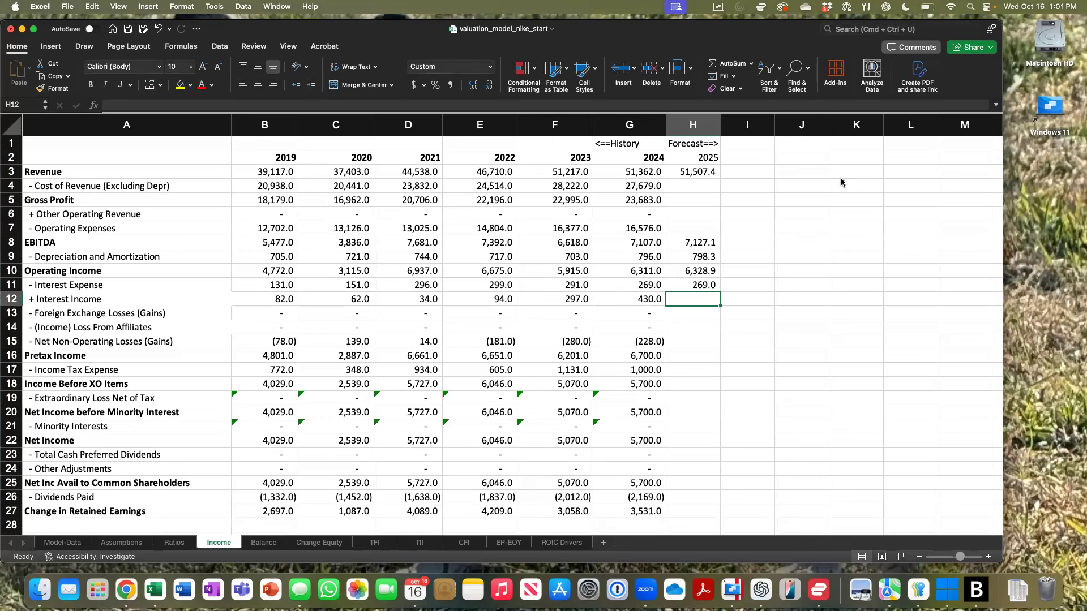
type("=G12")
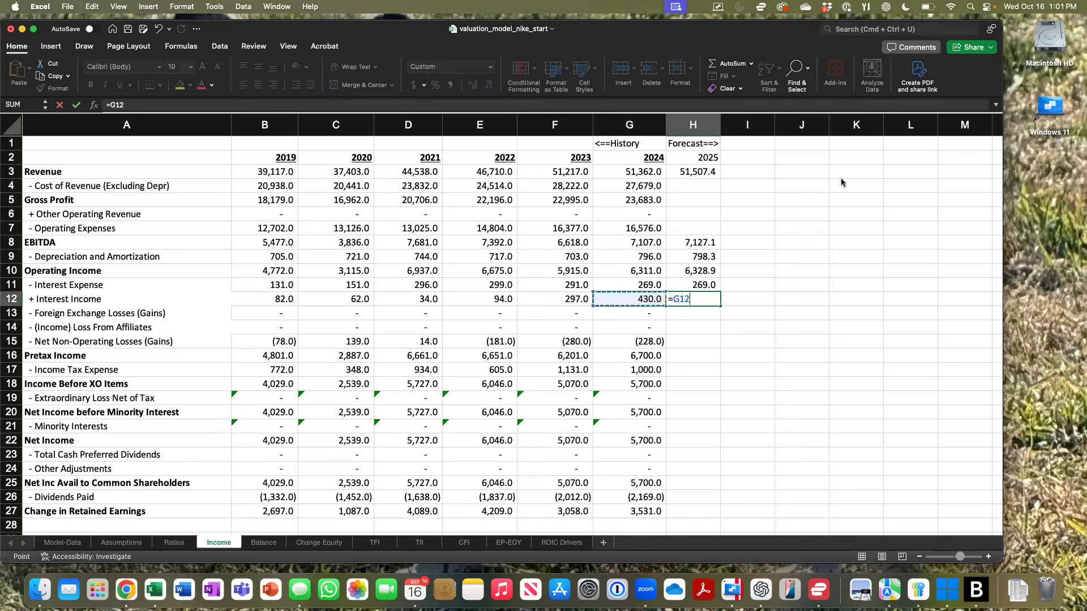
key("Return")
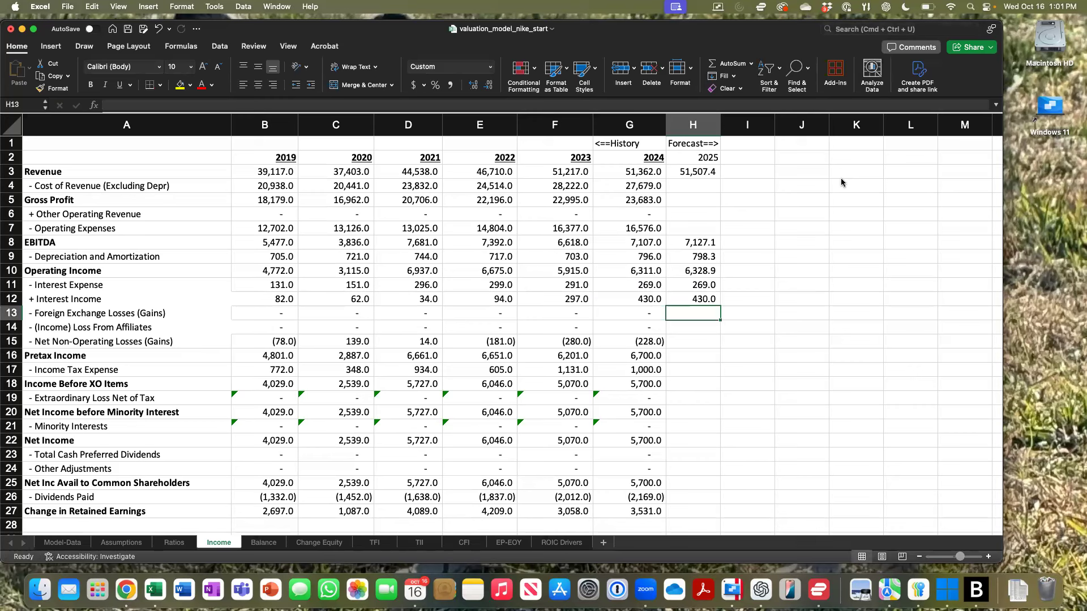
Step: Set the 2025 Foreign Exchange Losses in H13 to 0 and link (Income) Loss From Affiliates in H14 to the 2024 value with =G14
type("0")
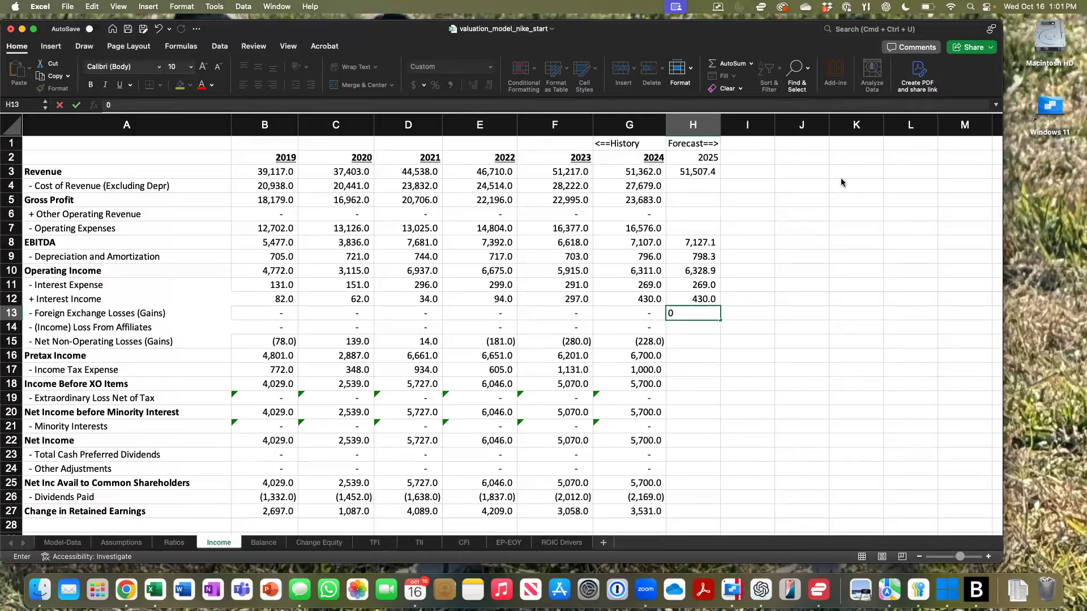
key("Return")
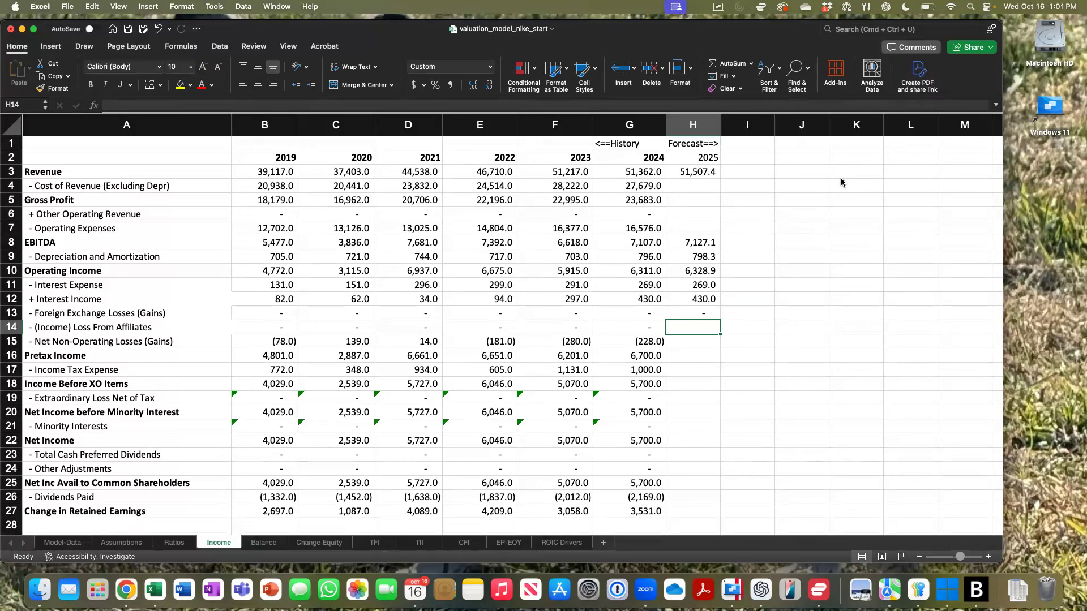
type("=")
key("Left")
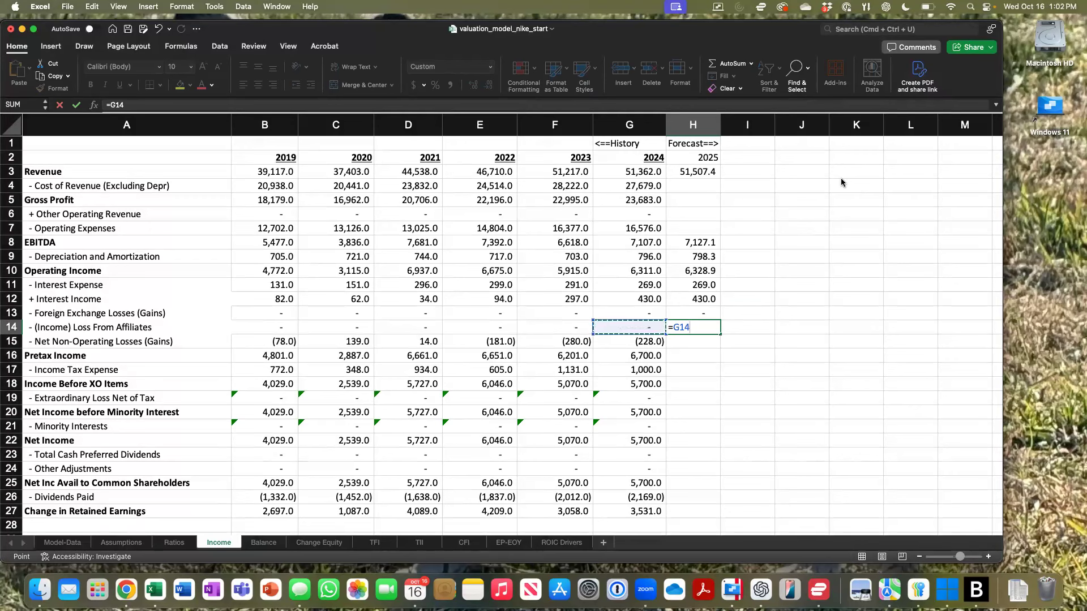
key("Return")
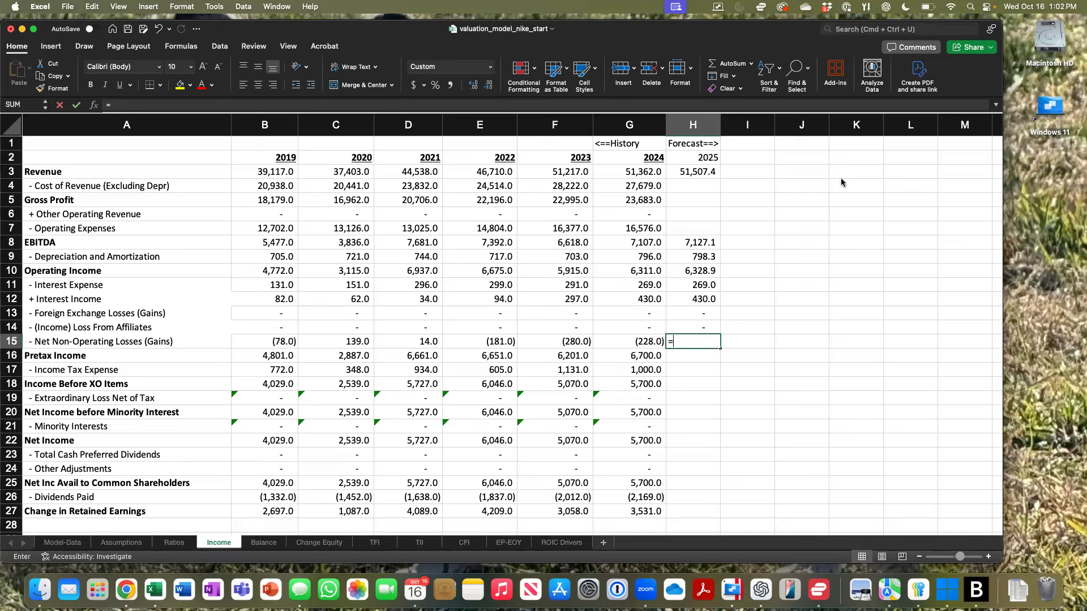
Step: Calculate the 2025 Net Non-Operating Losses in H15 as revenue times the forecast ratio, with the formula =H3*Ratios!H12
type("=")
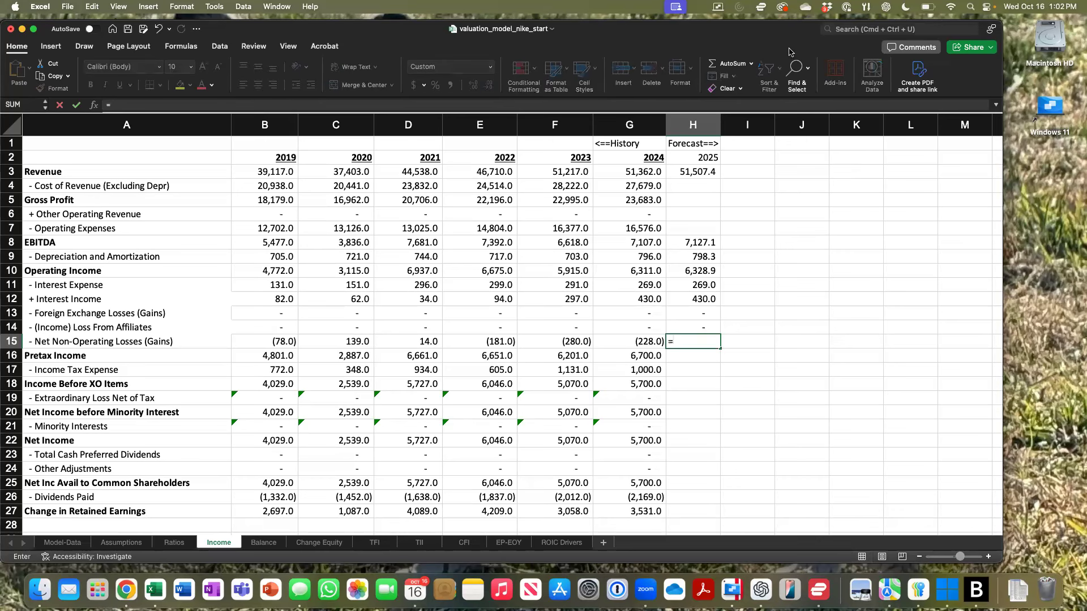
left_click(699, 172)
type("*")
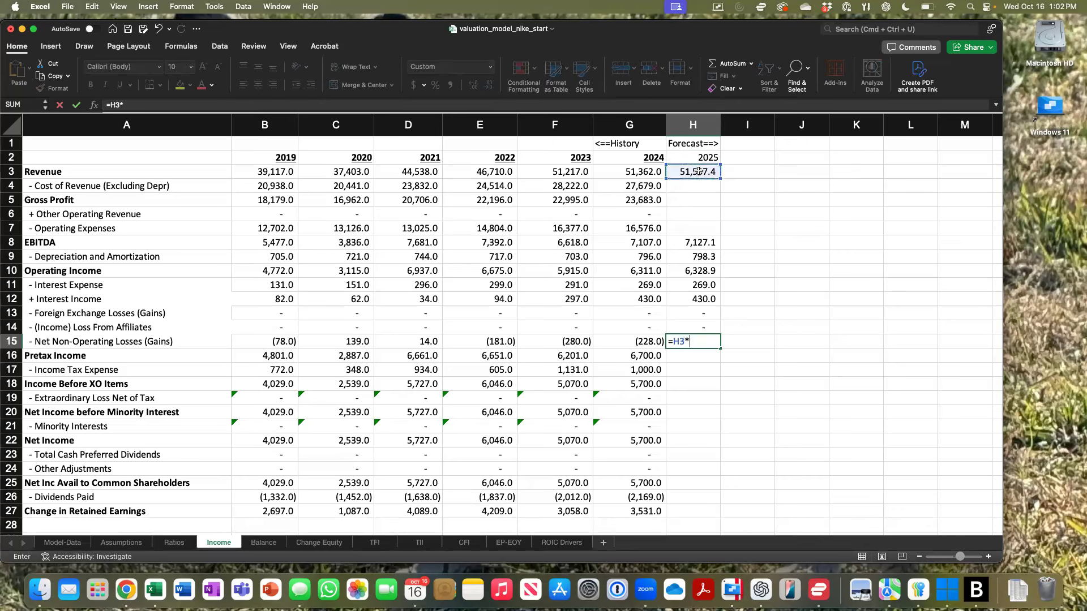
left_click(186, 544)
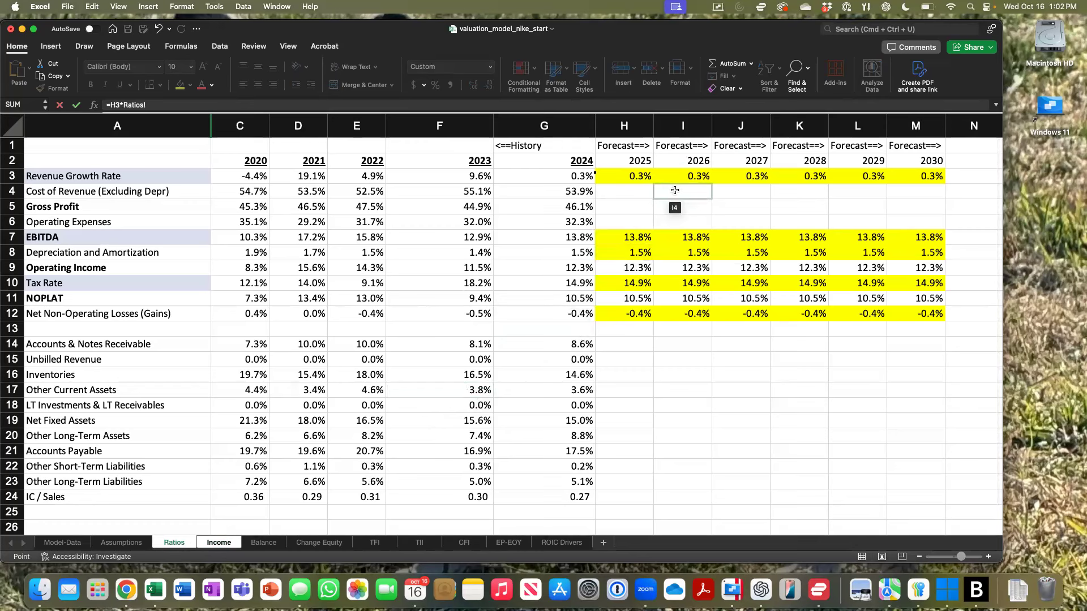
left_click(622, 320)
key("Return")
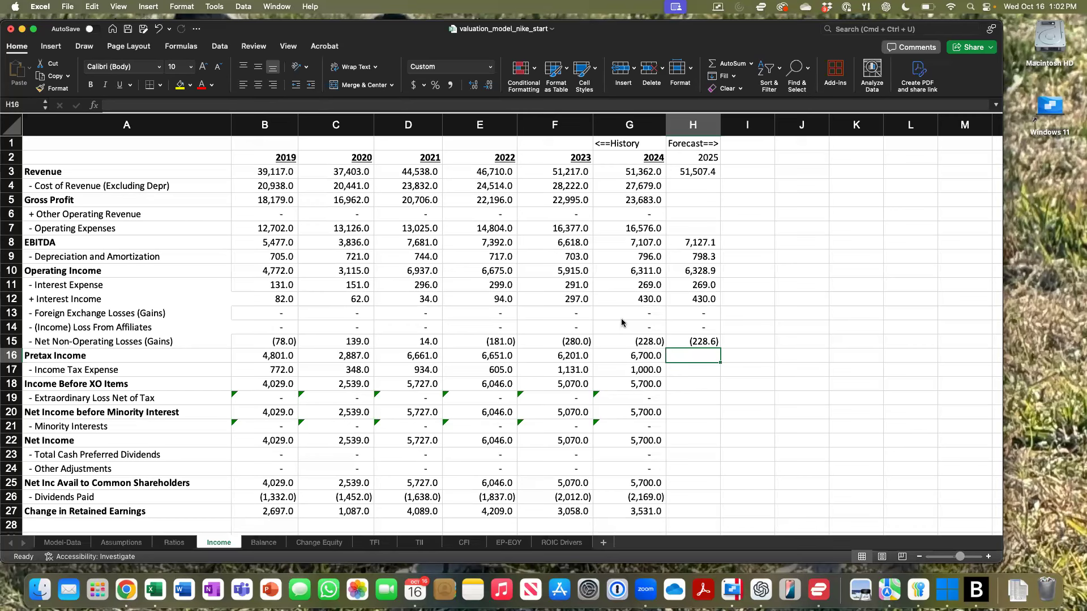
Step: Copy the 2024 Pretax Income formula from G16 into H16 for 2025
left_click(642, 354)
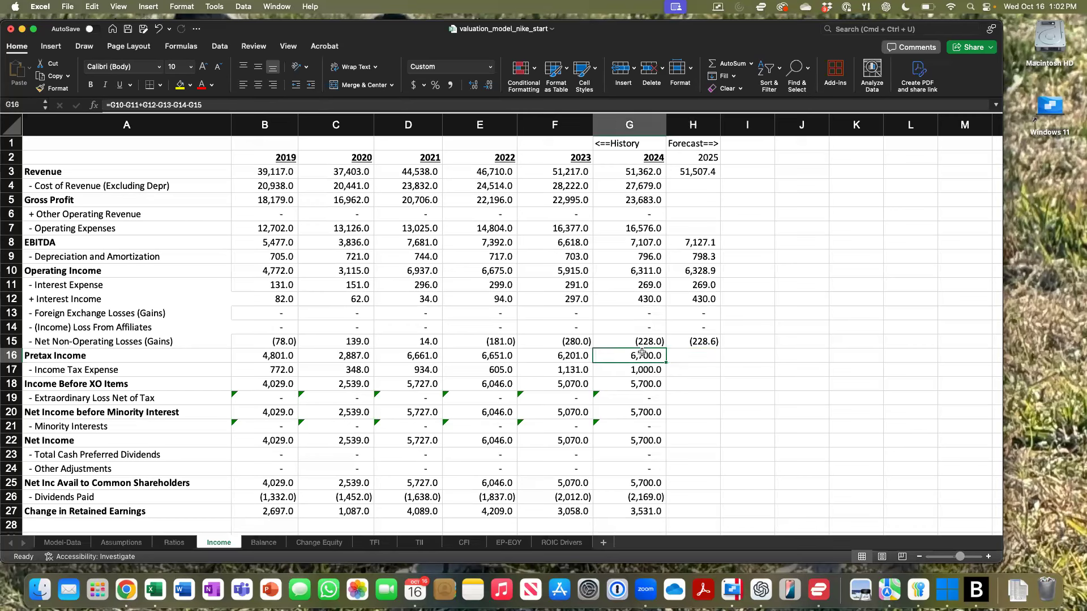
key("super+c")
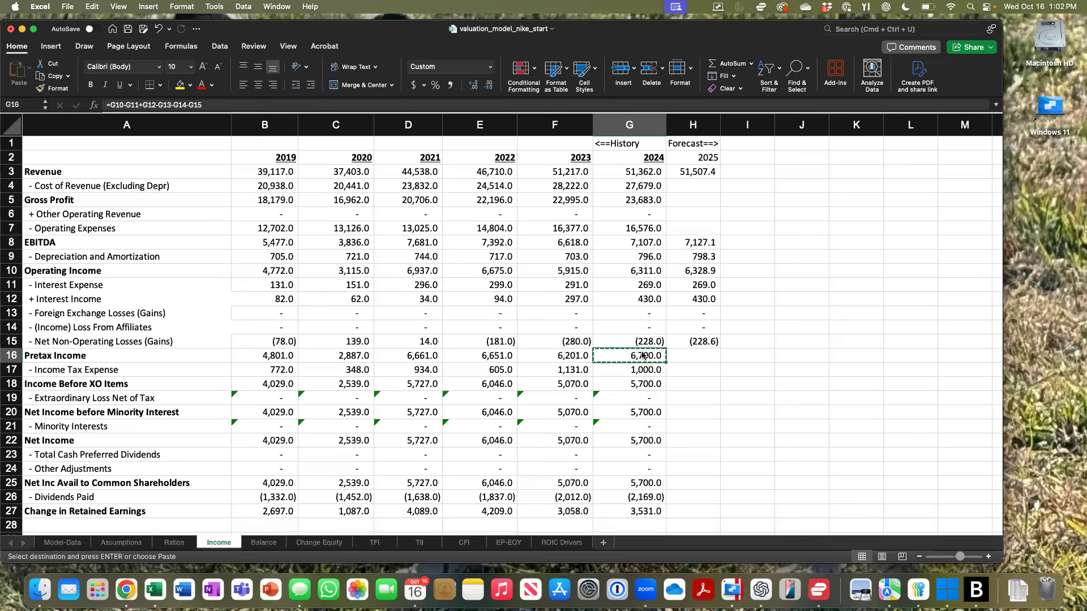
left_click(681, 351)
key("super+v")
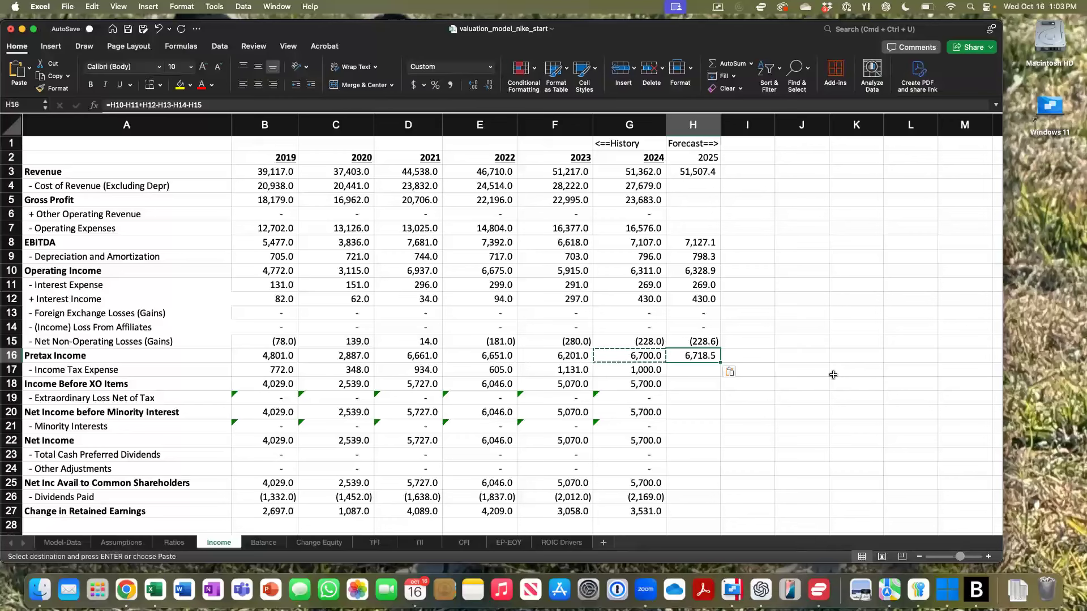
Step: Calculate the 2025 Income Tax Expense in H17 from pretax income and the forecast tax rate, with the formula =H16*Ratios!H10
left_click(703, 367)
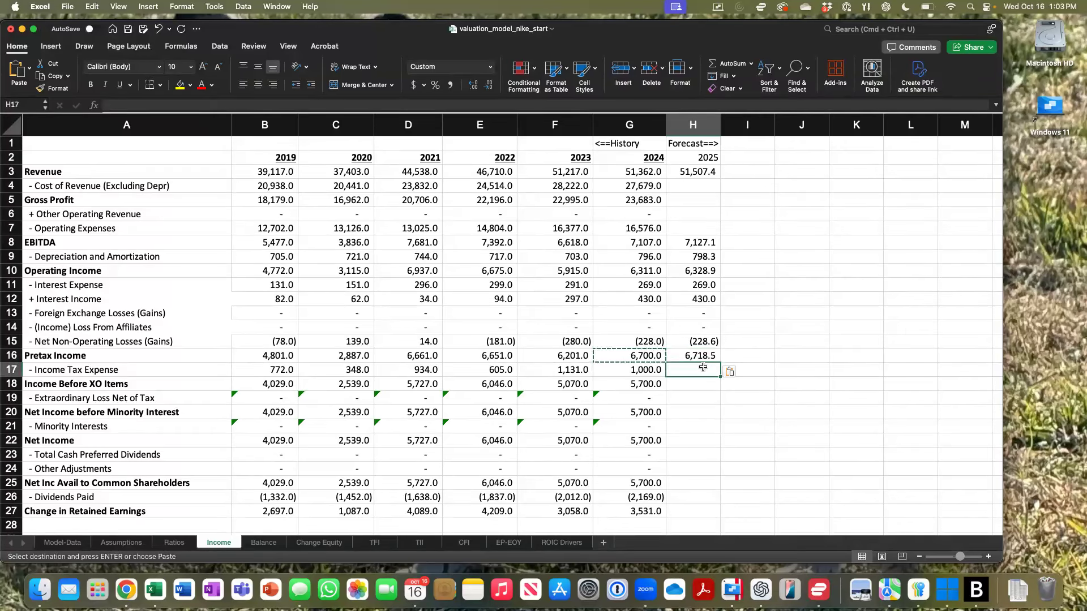
type("=")
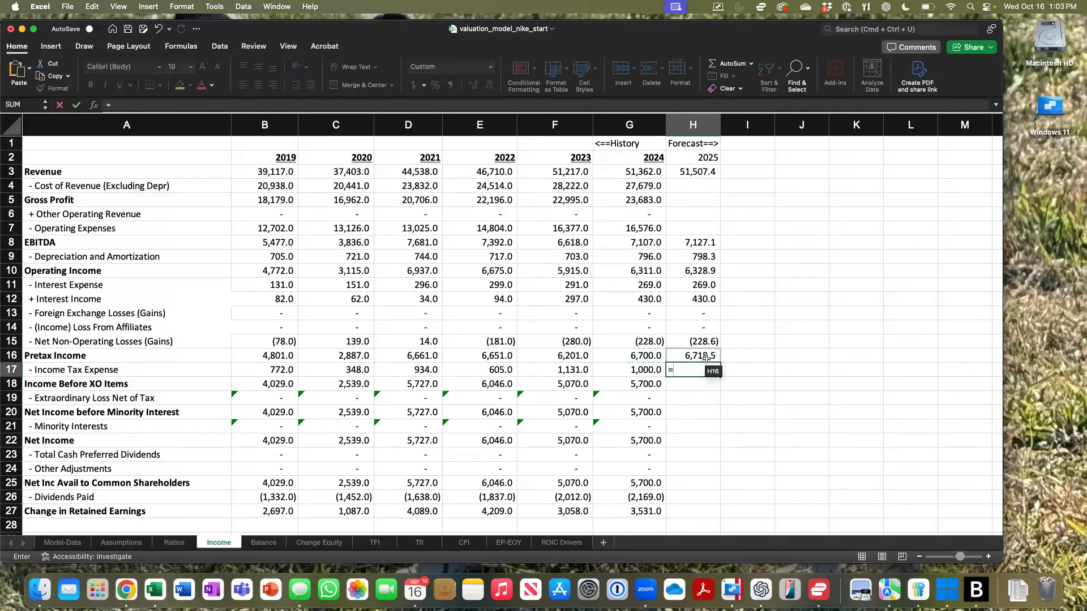
left_click(706, 358)
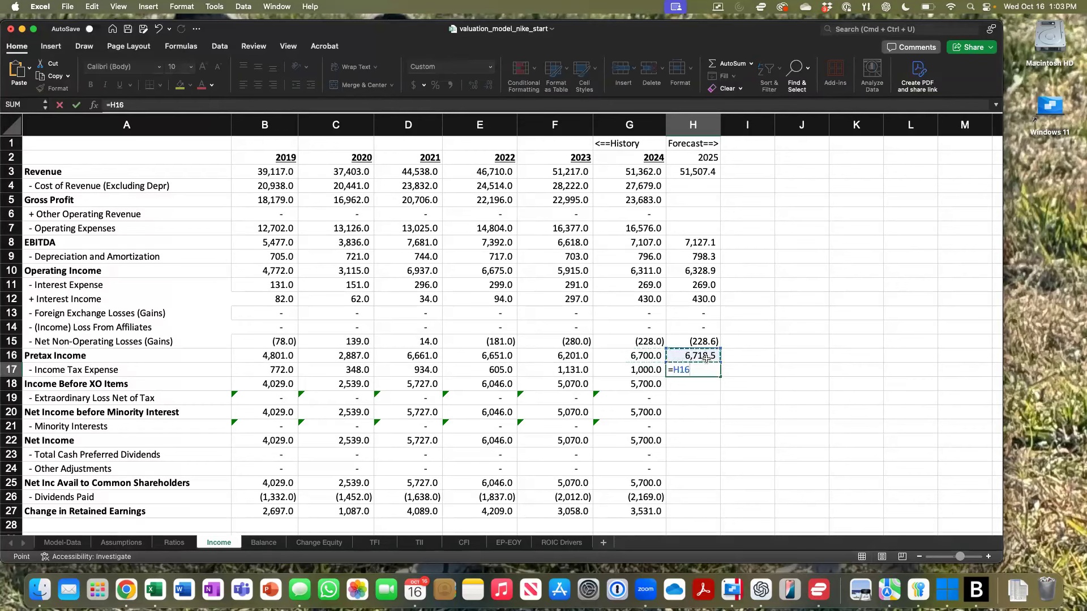
type("*")
left_click(175, 543)
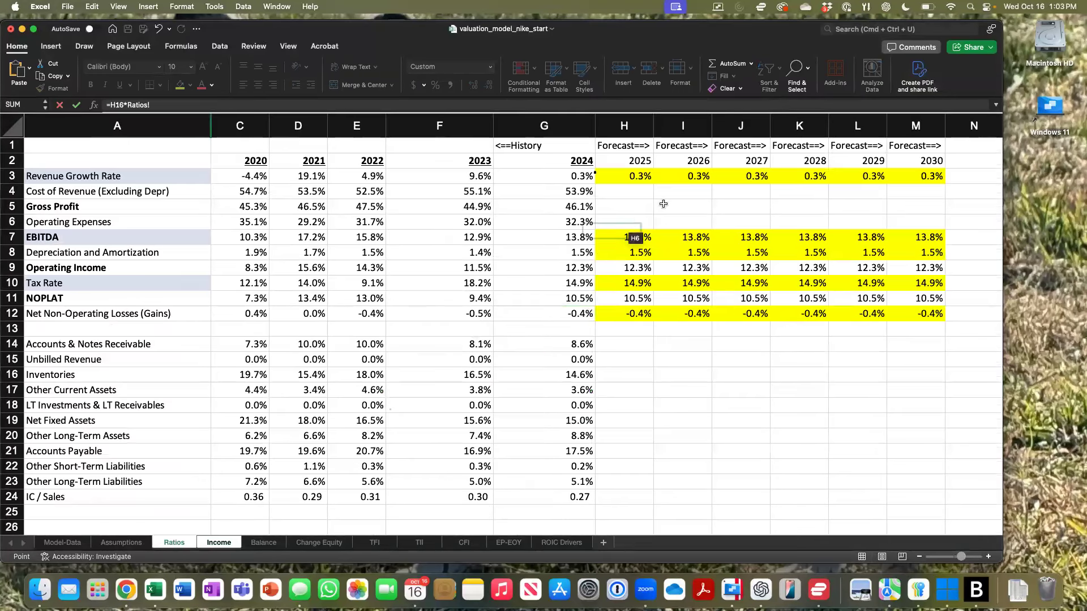
left_click(625, 285)
key("Return")
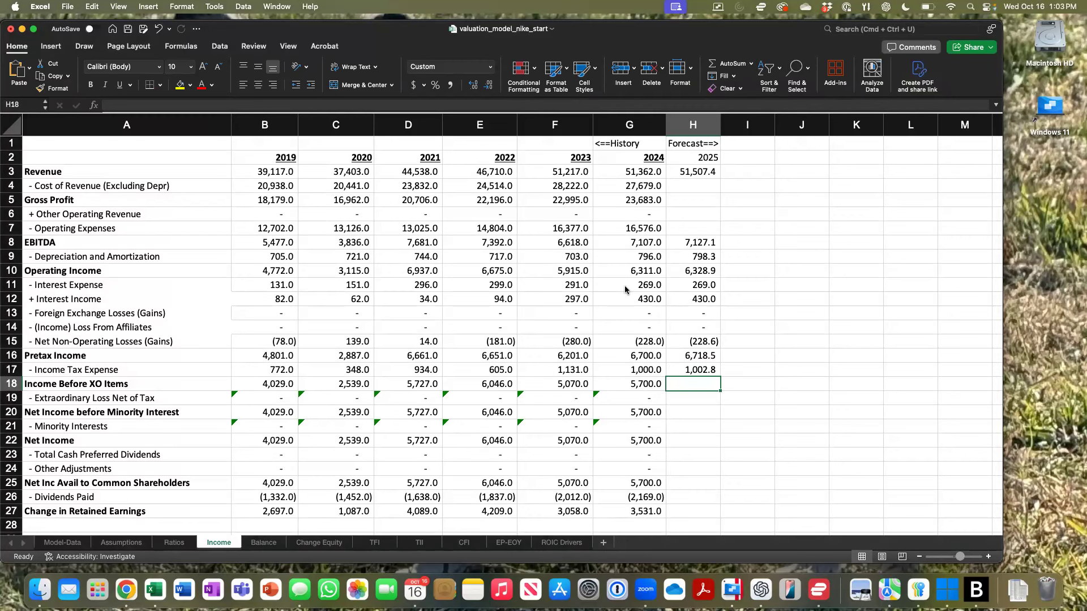
Step: Try to calculate the 2025 Income Before XO Items in H18 with the formula =H16-H17:H18
type("=")
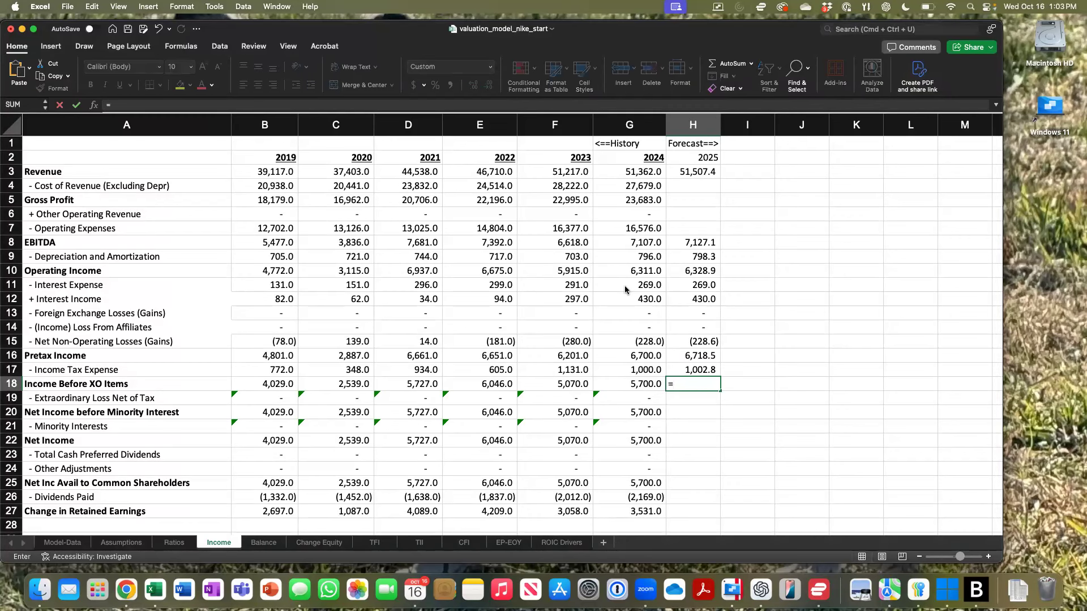
key("Up")
key("Up")
key("Up")
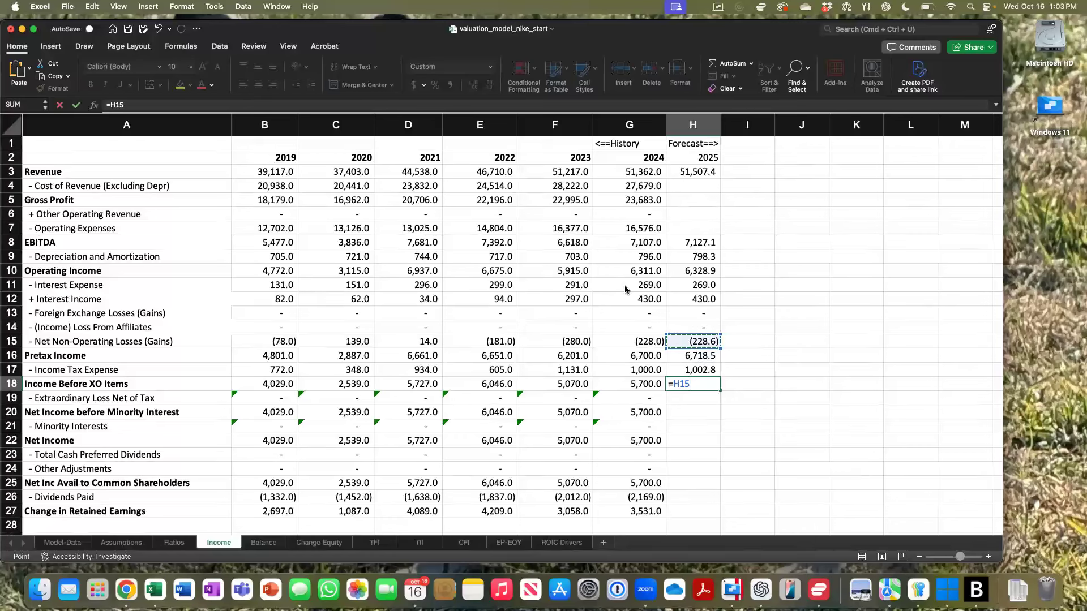
key("Down")
type("-")
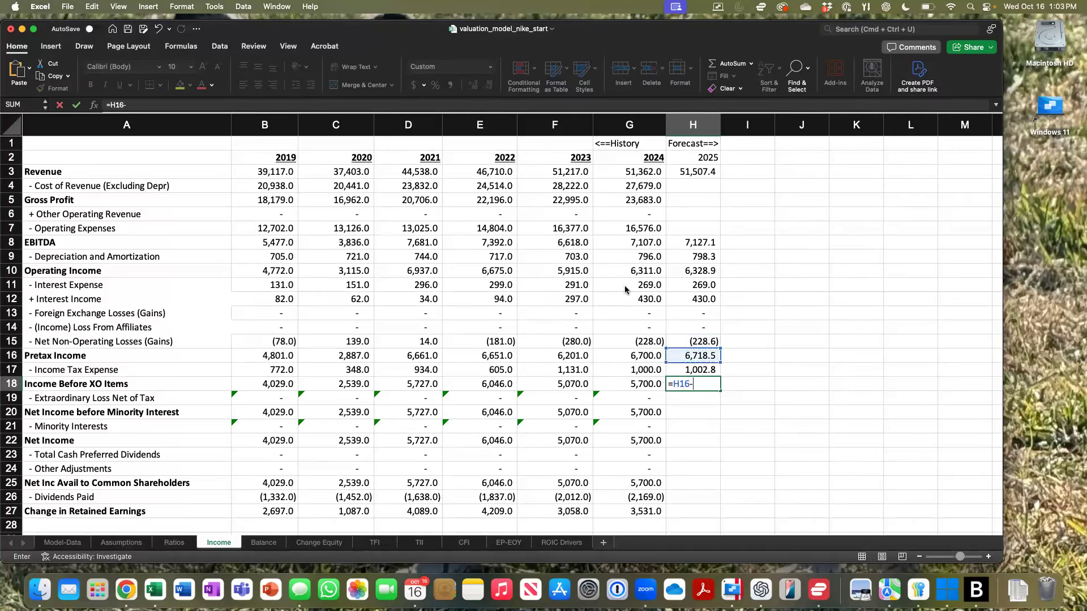
key("shift+Up")
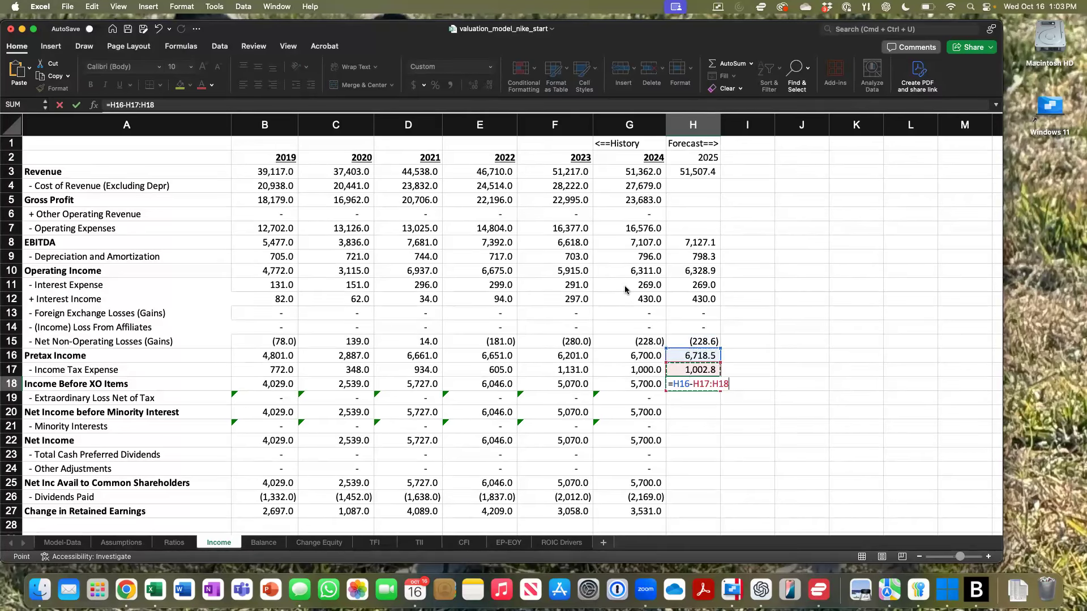
key("Return")
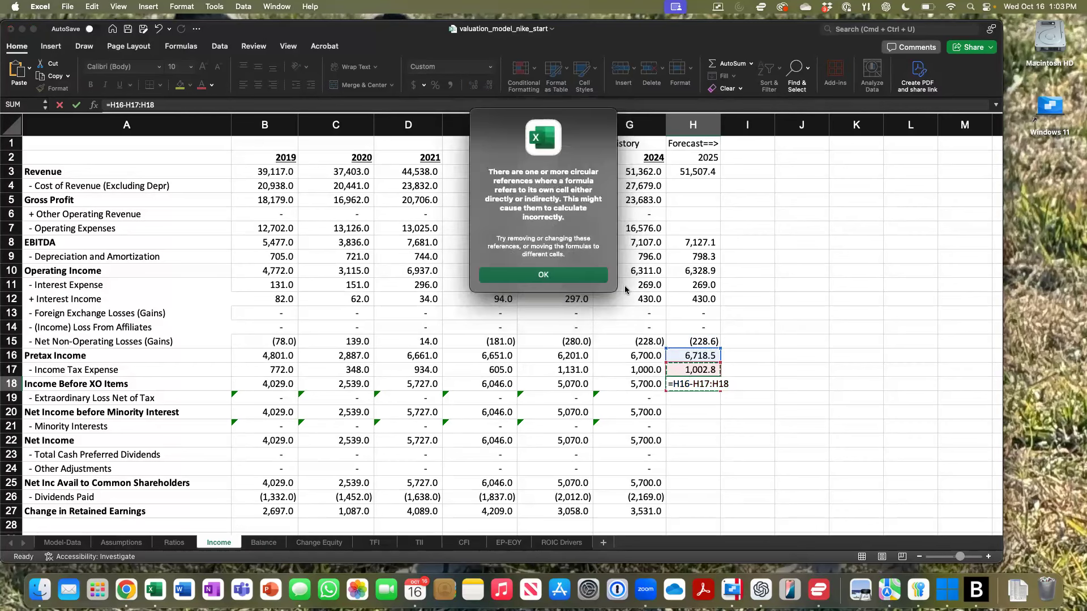
left_click(601, 278)
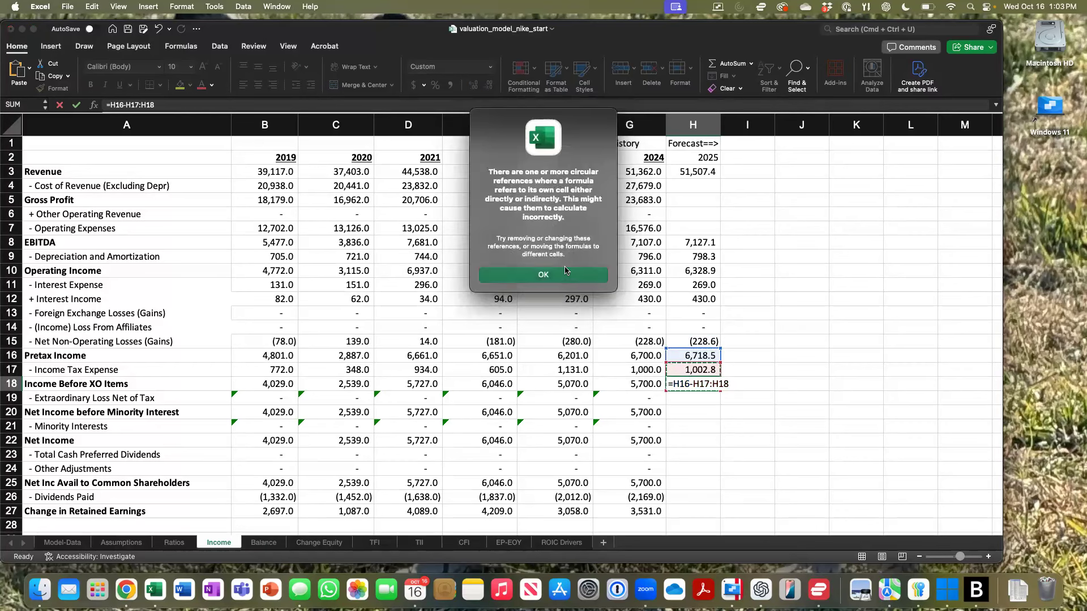
Step: Calculate the 2025 Income Before XO Items in H18 by subtracting income tax from pretax income, with the formula =H16-H17
left_click(680, 379)
type("=")
key("Up")
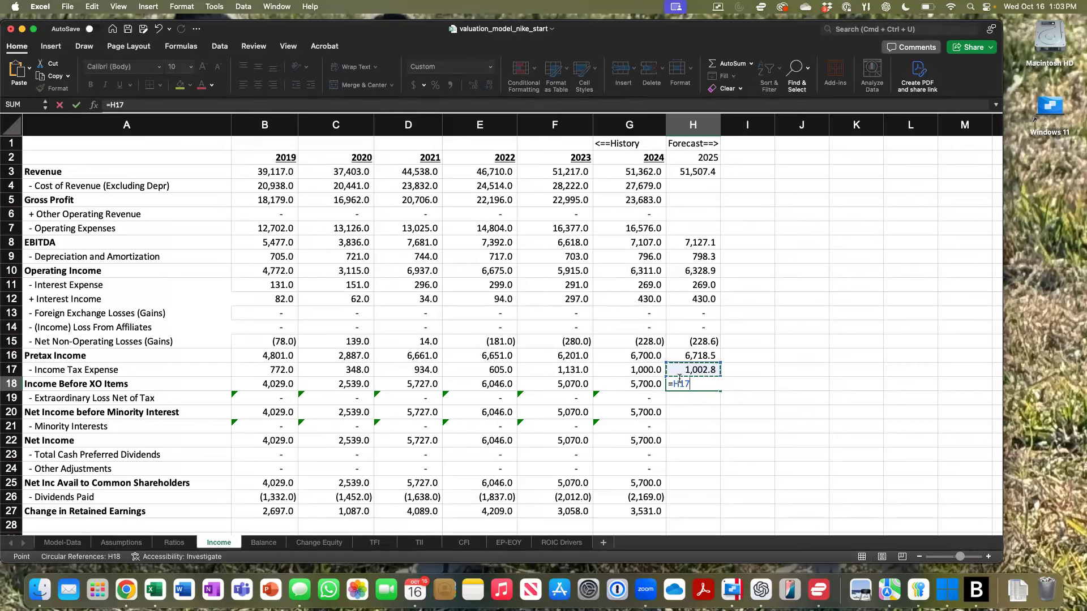
key("shift+Up")
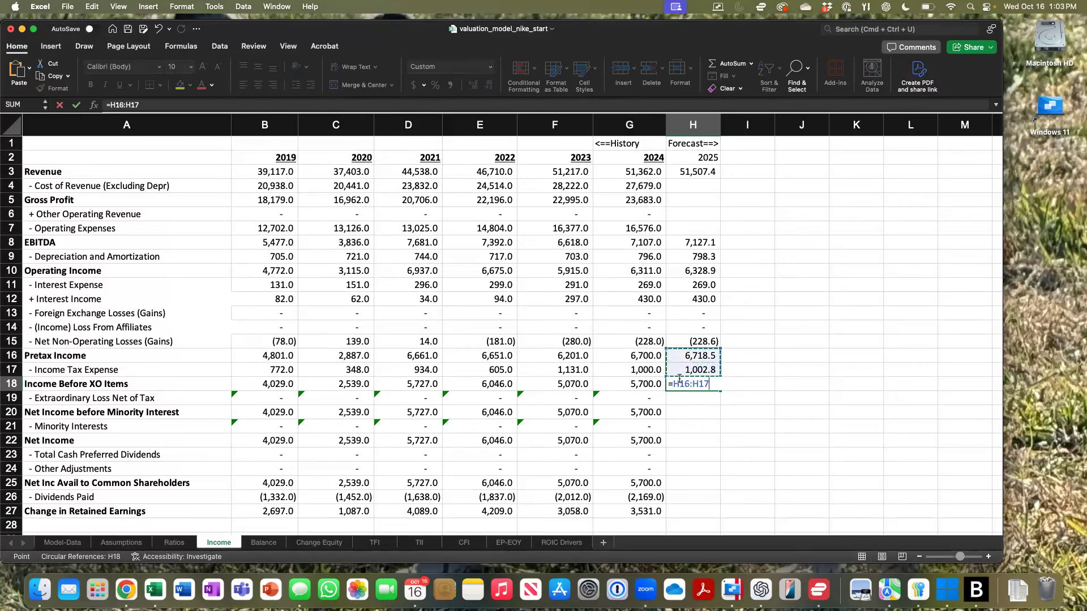
key("BackSpace")
key("BackSpace")
key("BackSpace")
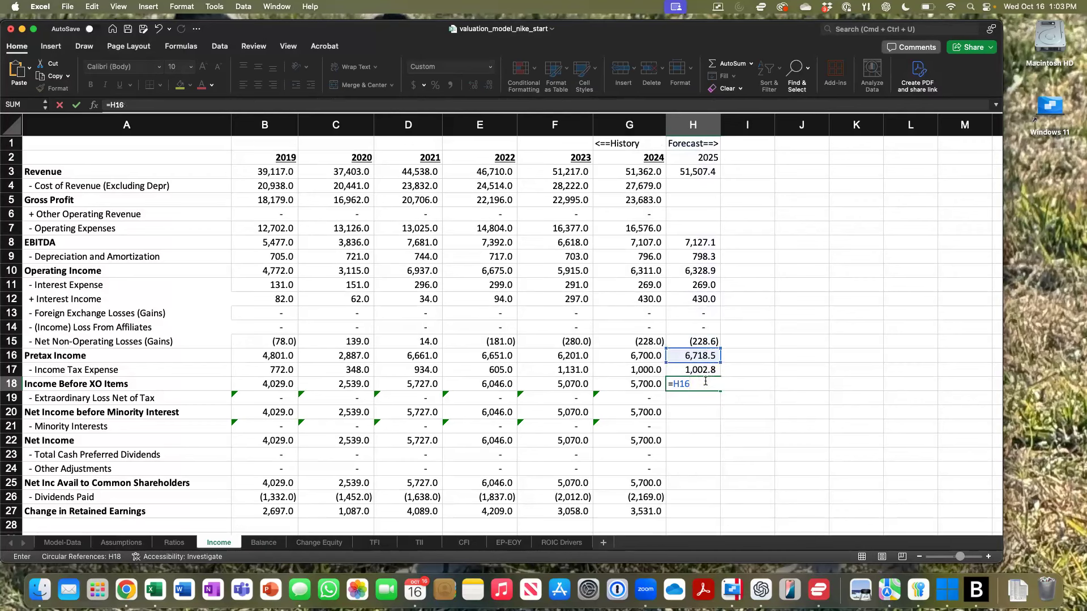
left_click(712, 370)
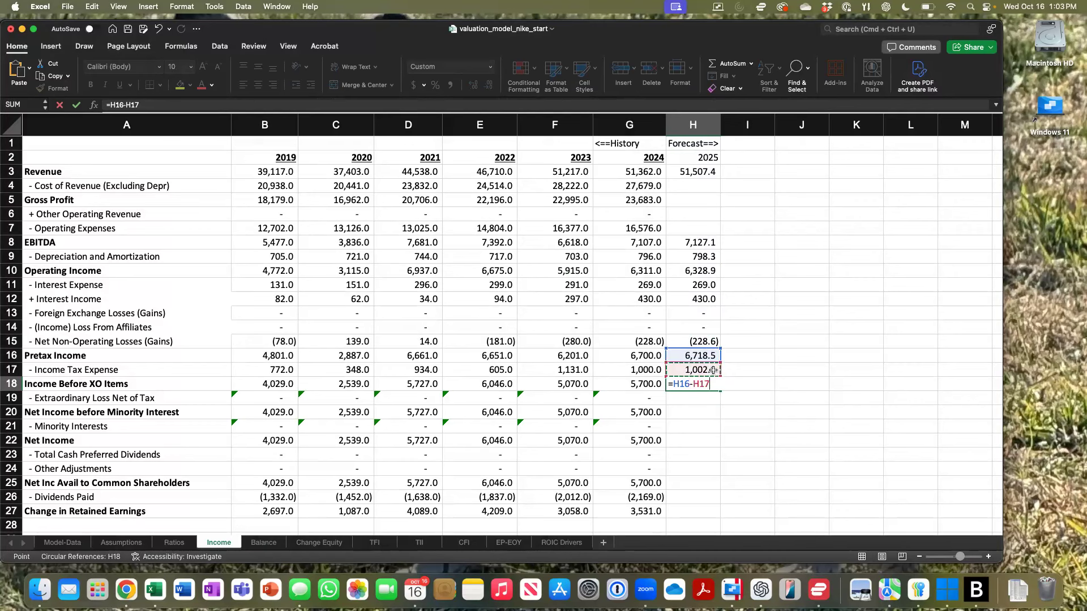
key("Return")
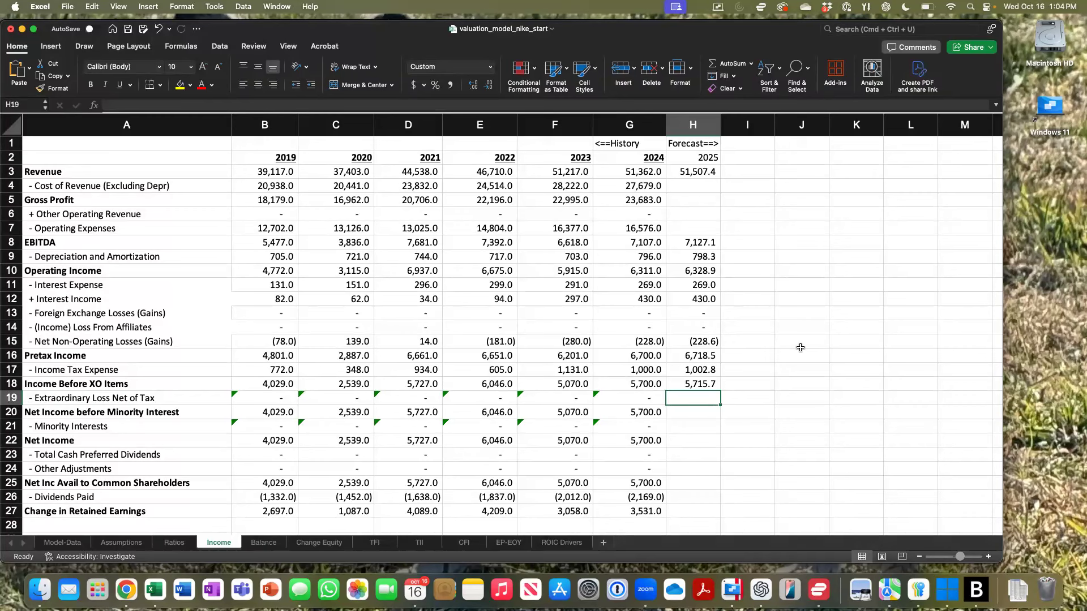
Step: Set the 2025 Extraordinary Loss in H19 to 0 and calculate Net Income before Minority Interest in H20 with the formula =H18-H19
type("0")
key("Return")
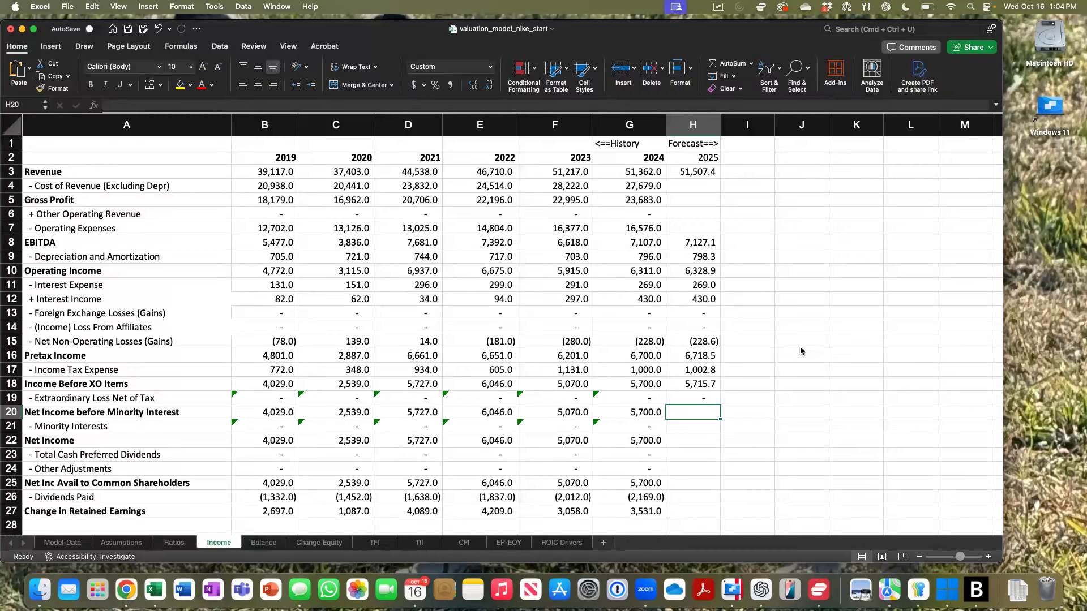
type("=")
key("Up")
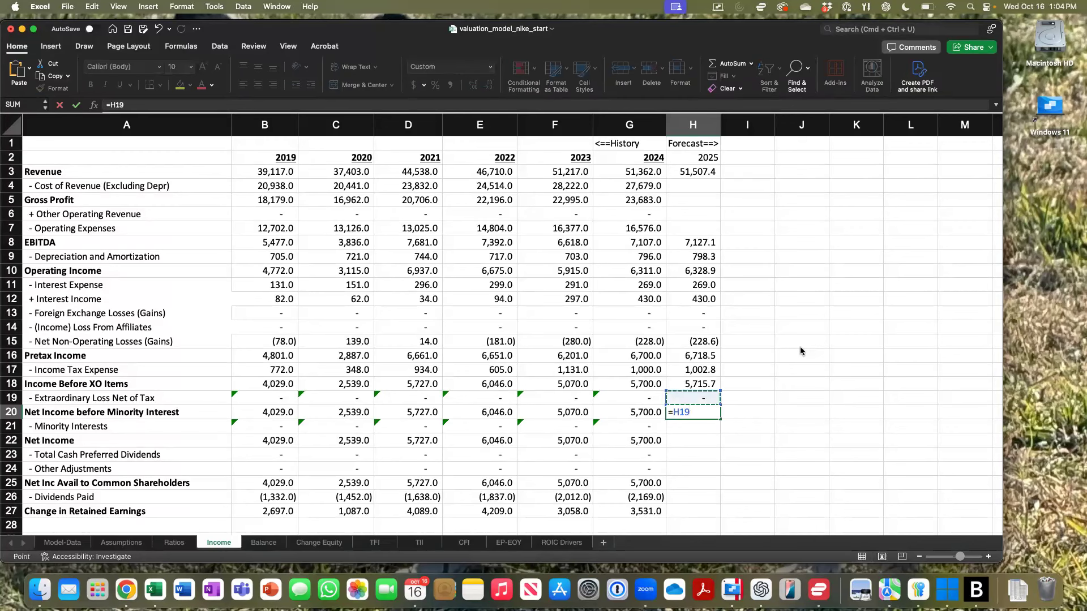
key("Up")
type("-")
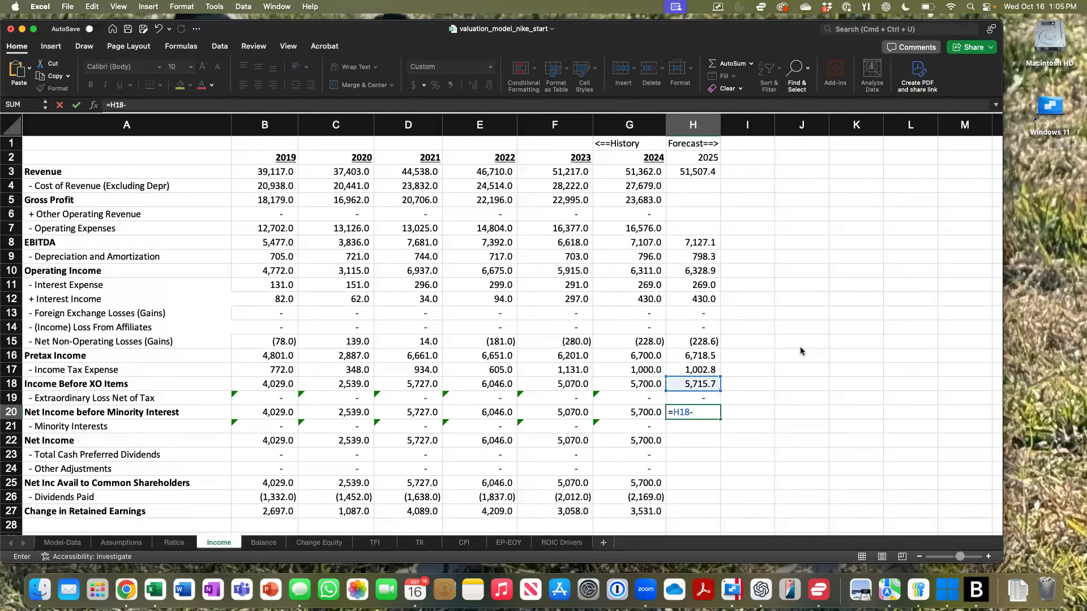
key("Up")
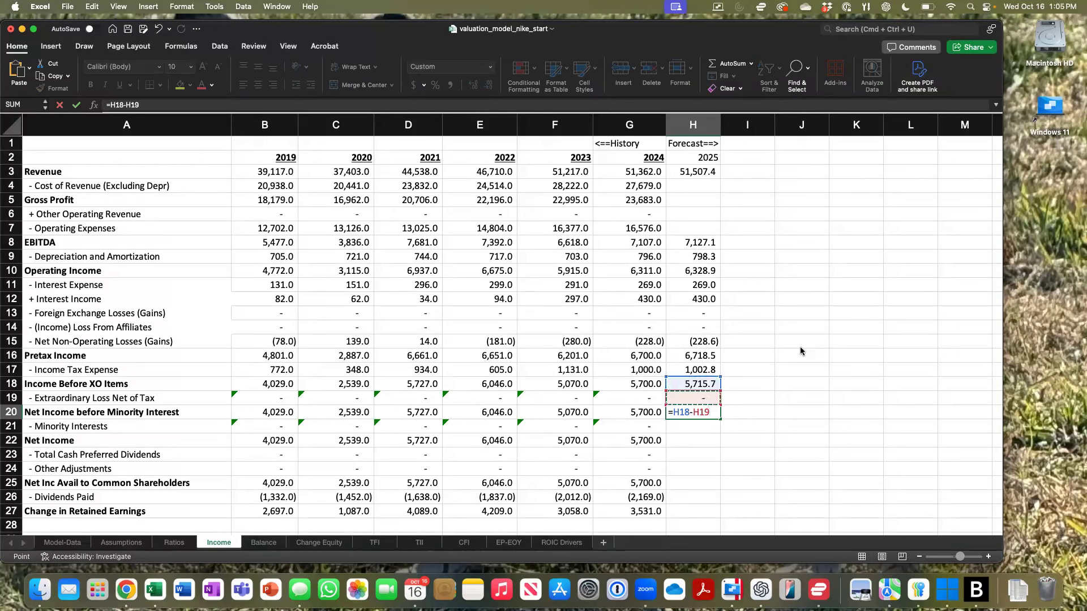
key("Return")
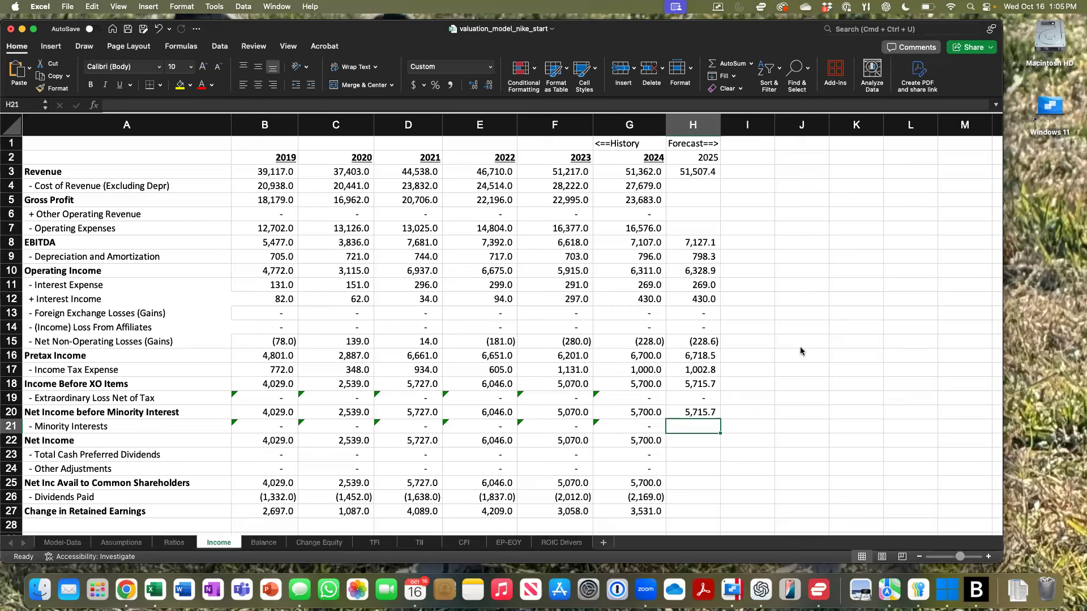
Step: Carry the 2024 Minority Interests forward to 2025 in H21 with the formula =G21
type("=")
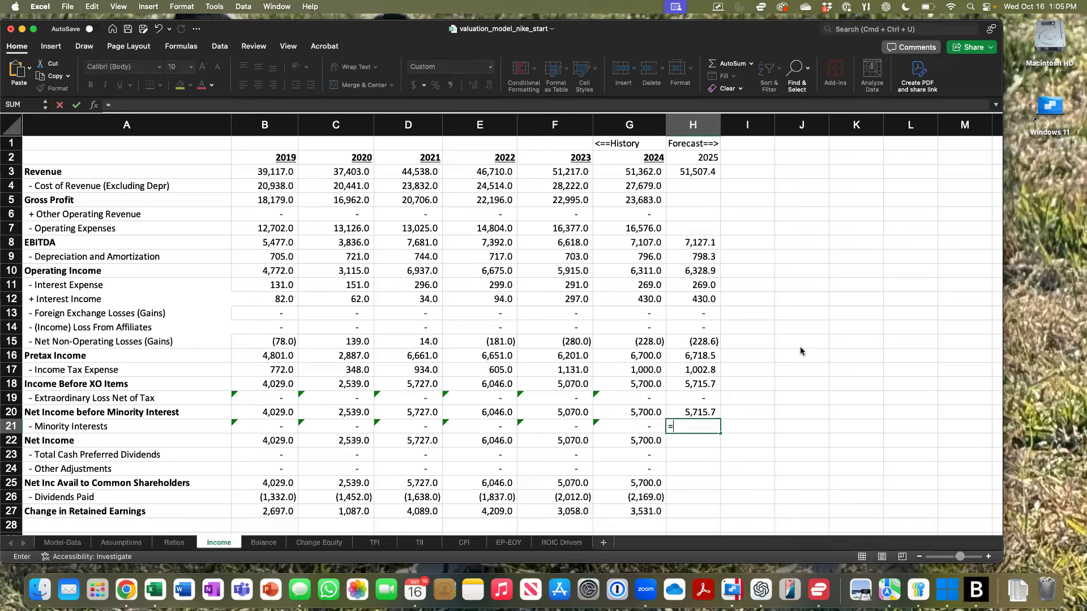
key("Left")
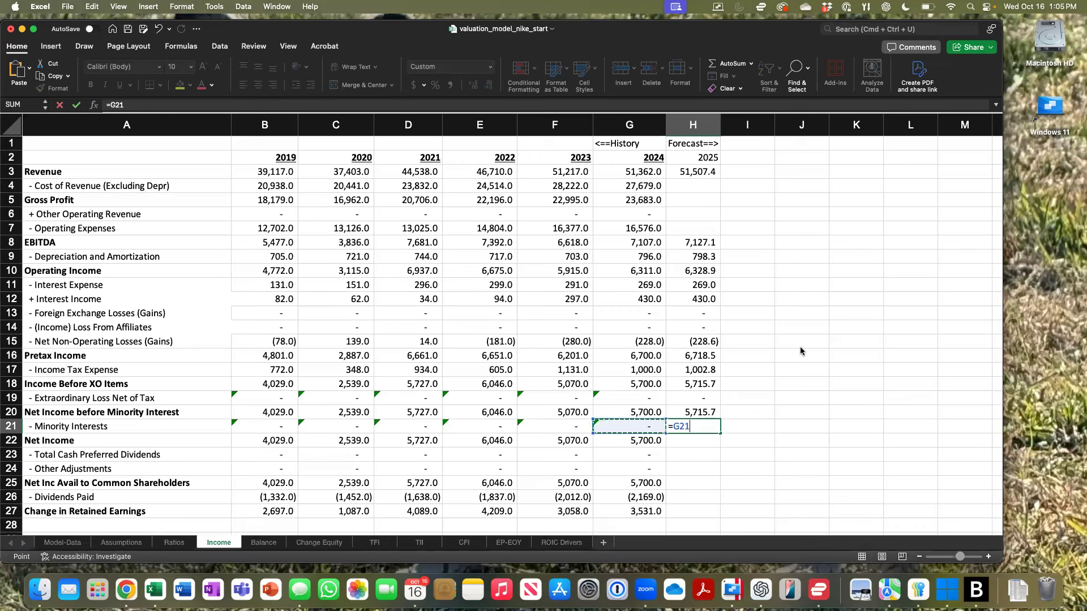
key("Return")
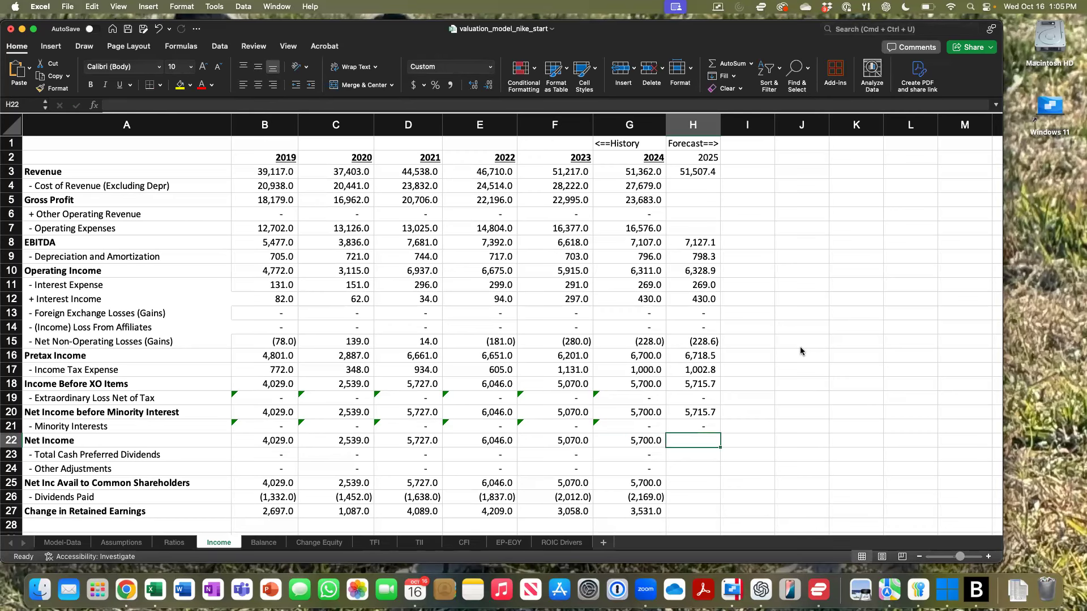
Step: Calculate the 2025 Net Income in H22 by subtracting minority interests, with the formula =H20-H21
type("=")
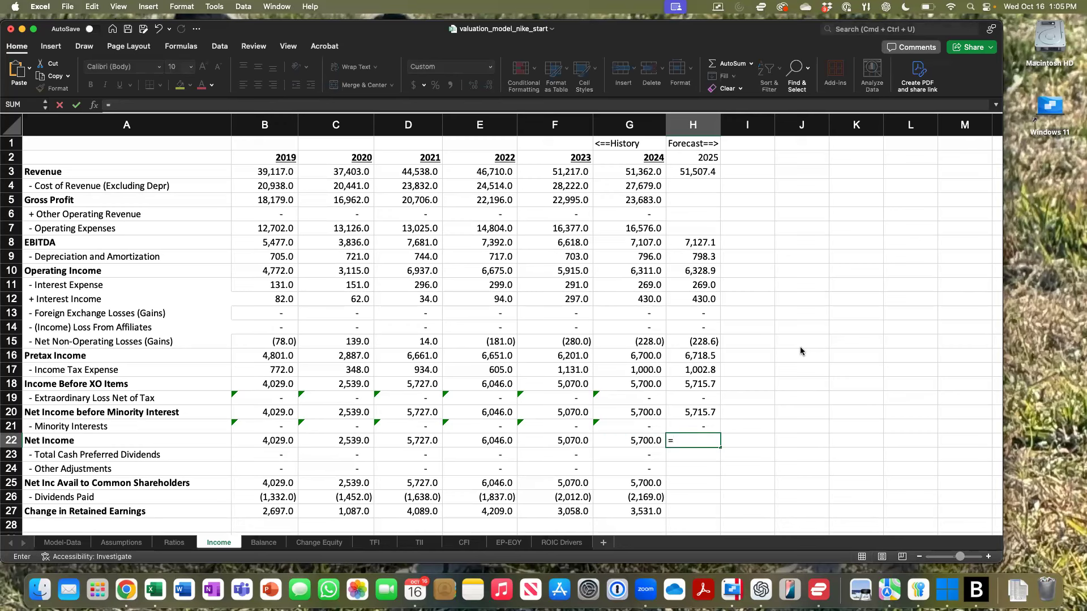
key("Up")
key("shift+Up")
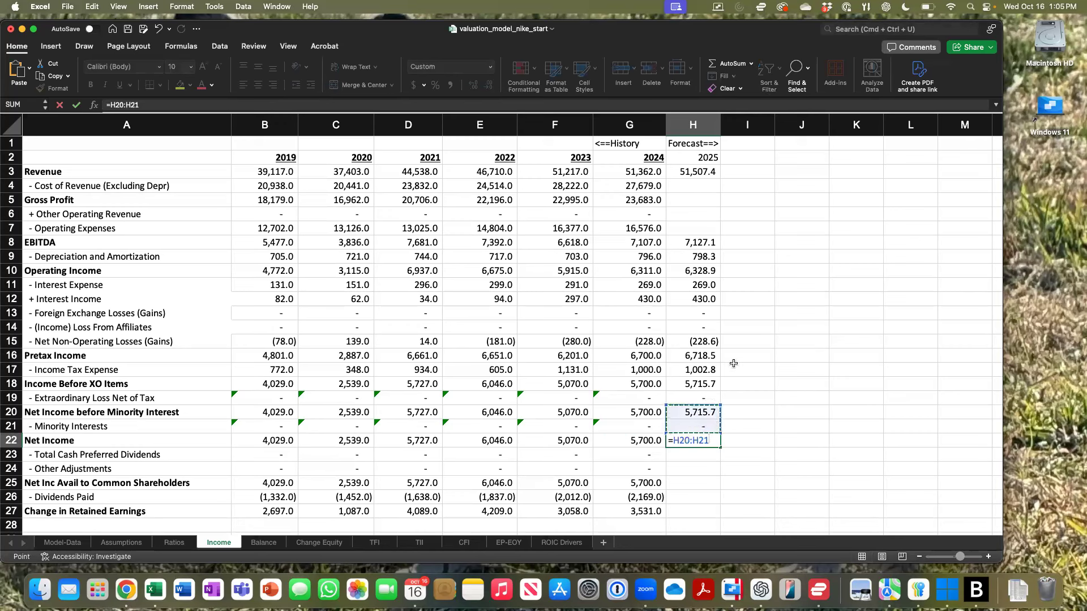
key("BackSpace")
key("BackSpace")
key("BackSpace")
key("BackSpace")
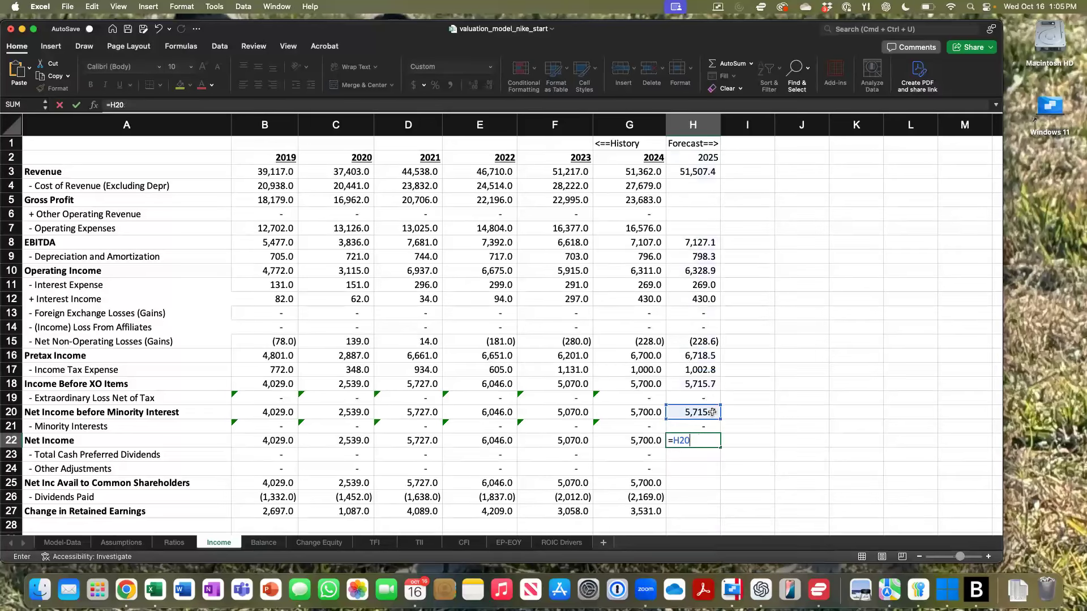
type("-")
left_click(694, 424)
key("Return")
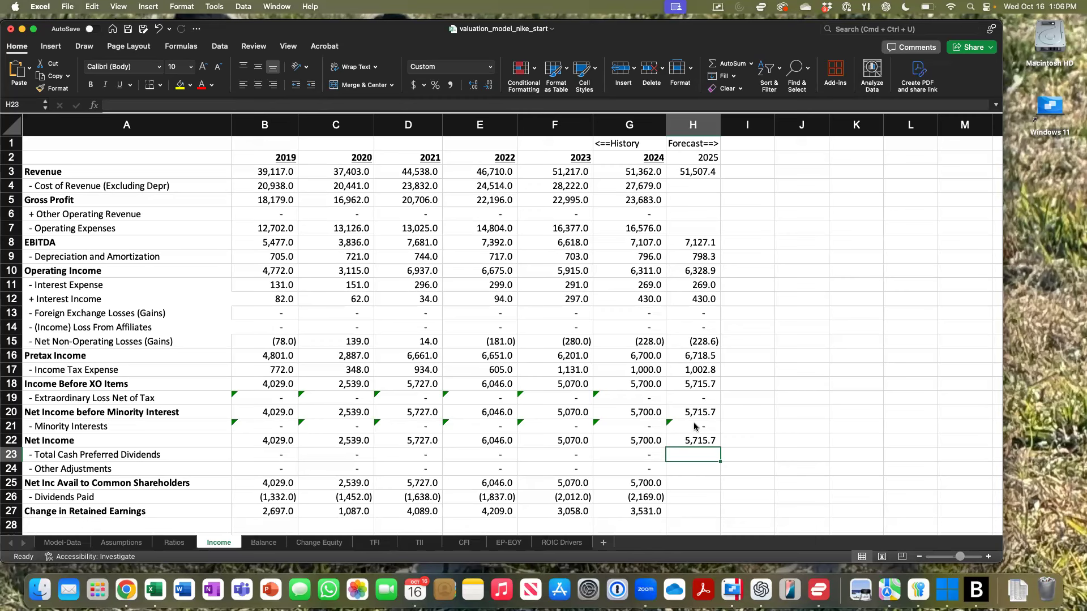
Step: Link the 2025 Total Cash Preferred Dividends in H23 to 2024 with =G23 and set Other Adjustments in H24 to 0
type("=")
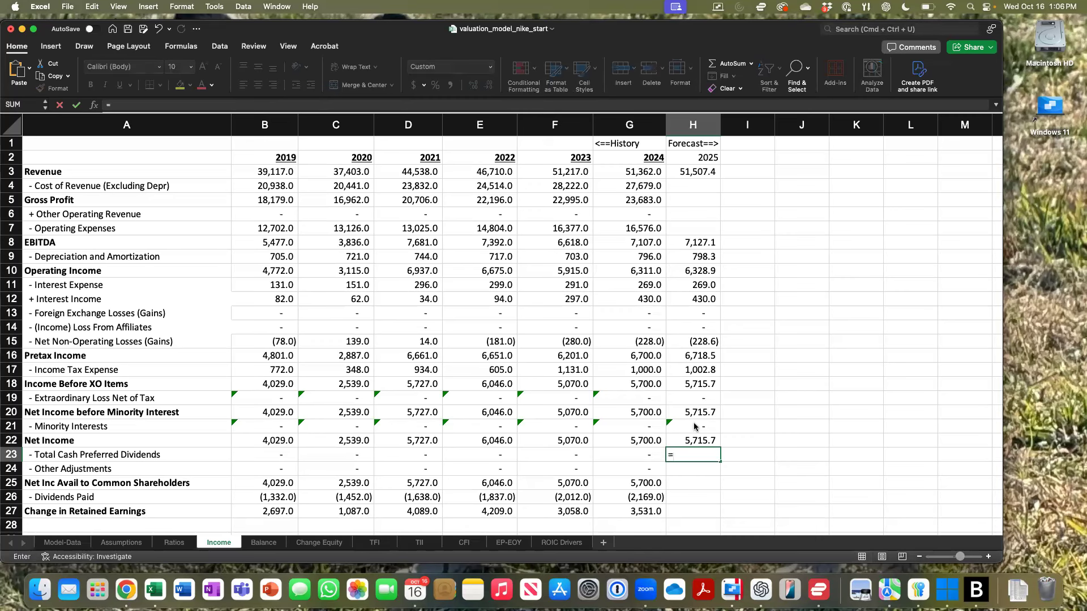
key("Left")
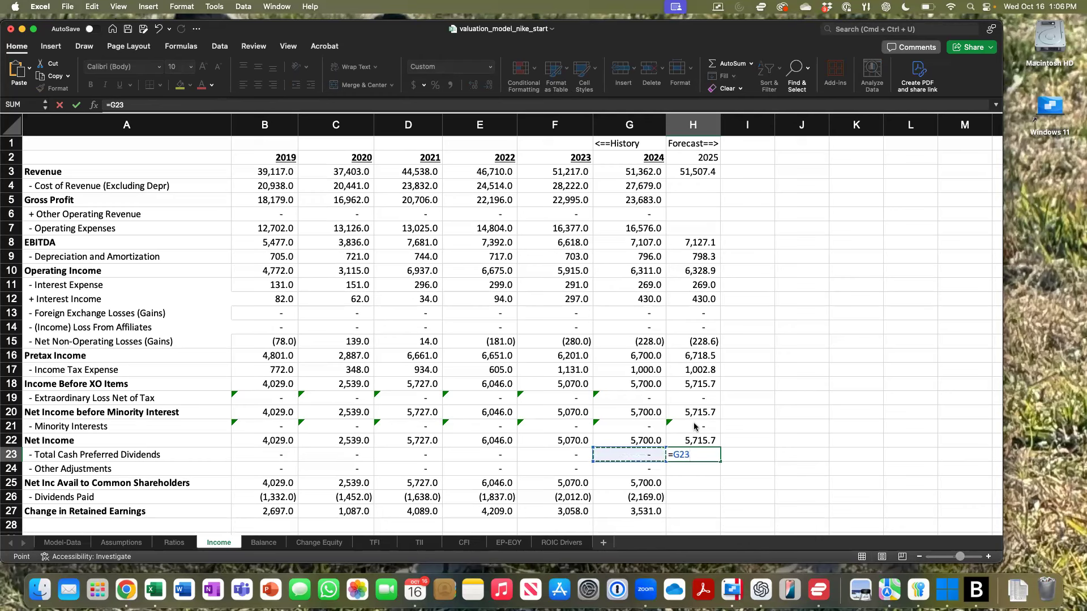
key("Return")
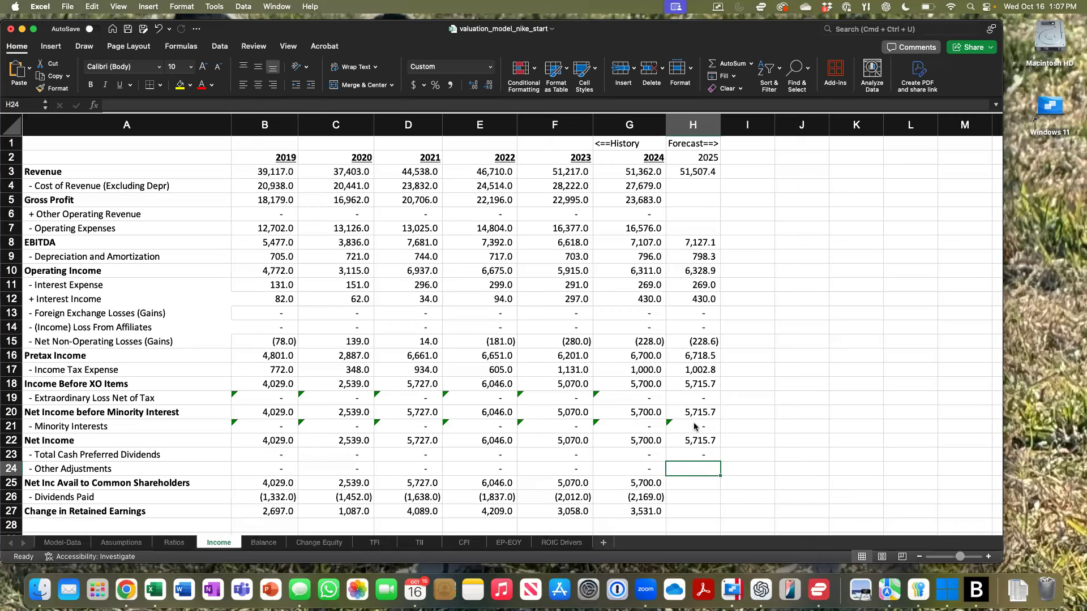
type("0")
key("Return")
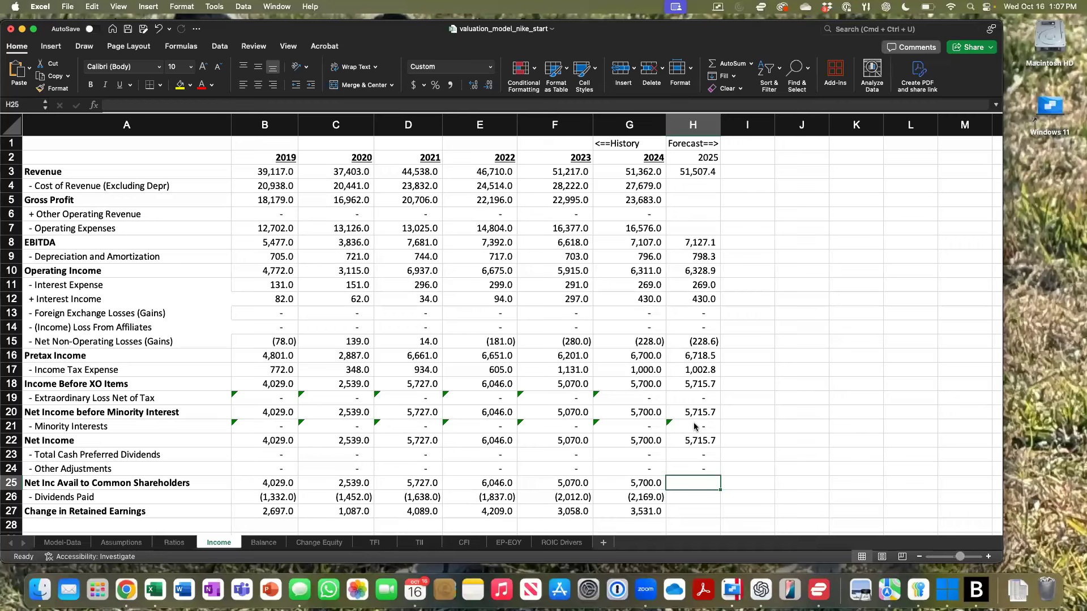
Step: Switch to the Bloomberg terminal to check Nike's consensus growth estimates, and return to the Excel valuation model
left_click(974, 591)
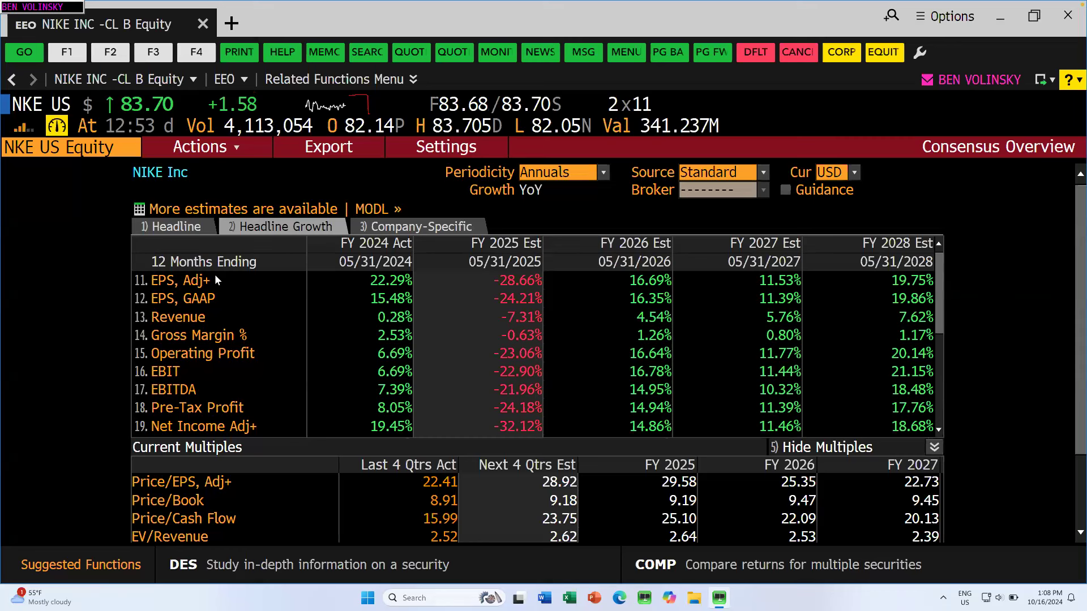
key("alt+Tab")
key("super+Tab")
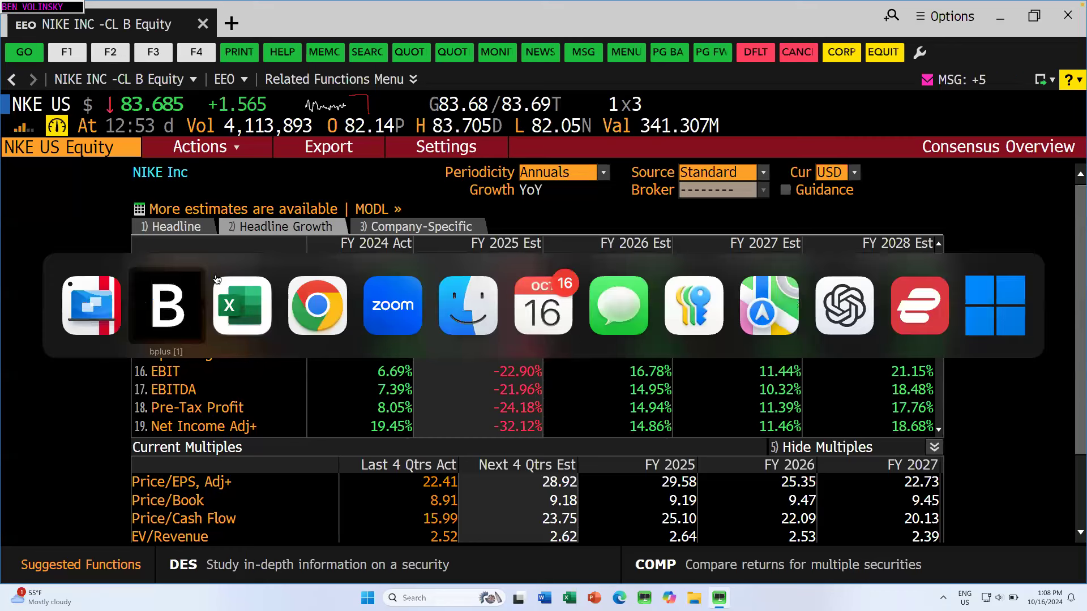
Step: Copy the 2024 Net Inc Avail to Common Shareholders formula from G25 into H25 for 2025
scroll(377, 279, "down", 2)
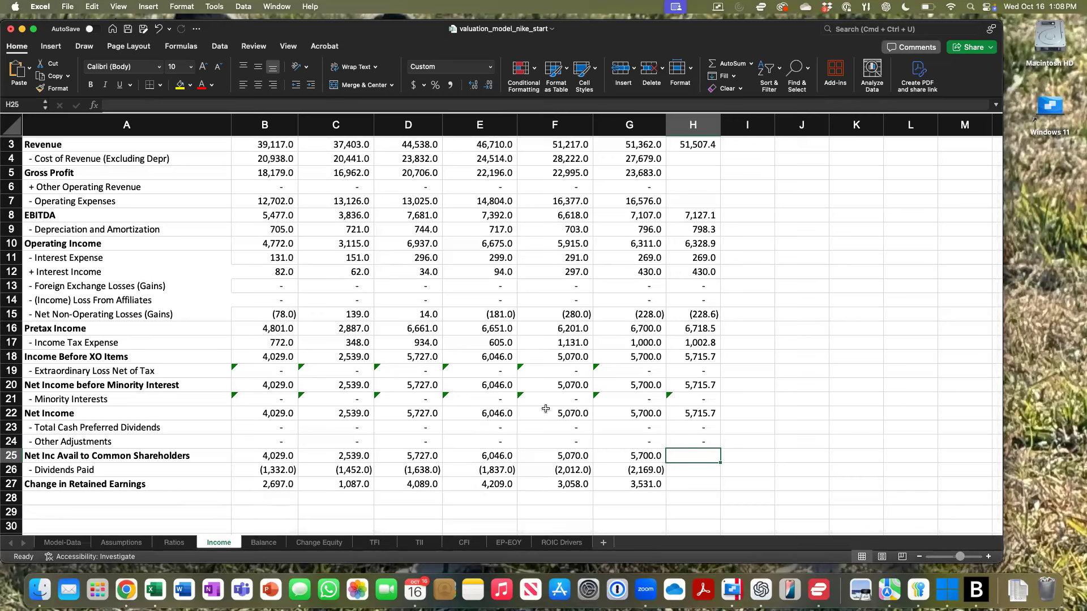
left_click(632, 457)
key("cmd+c")
left_click(681, 449)
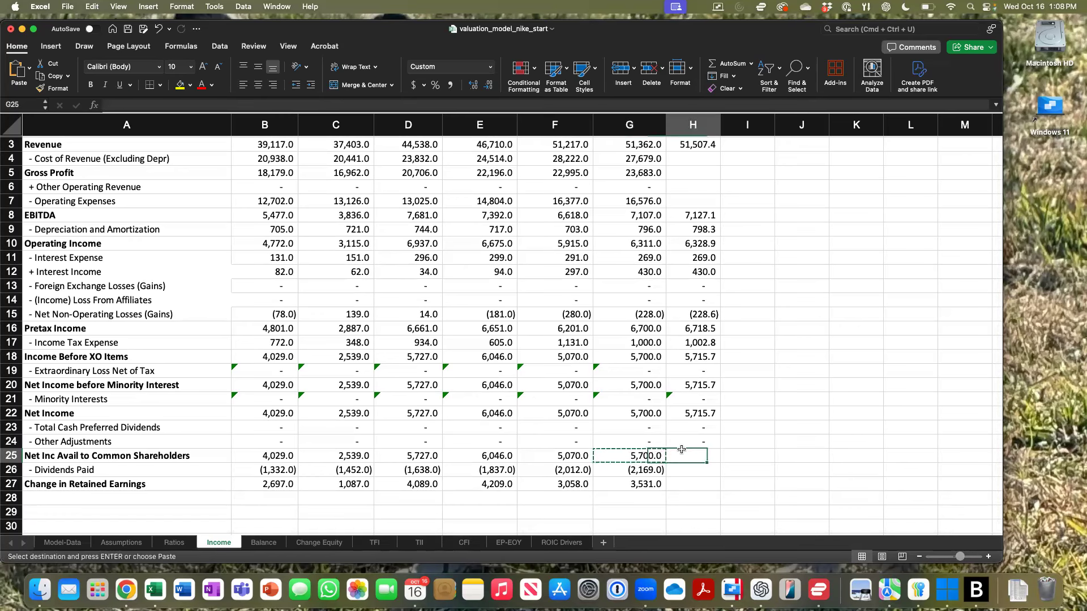
key("cmd+v")
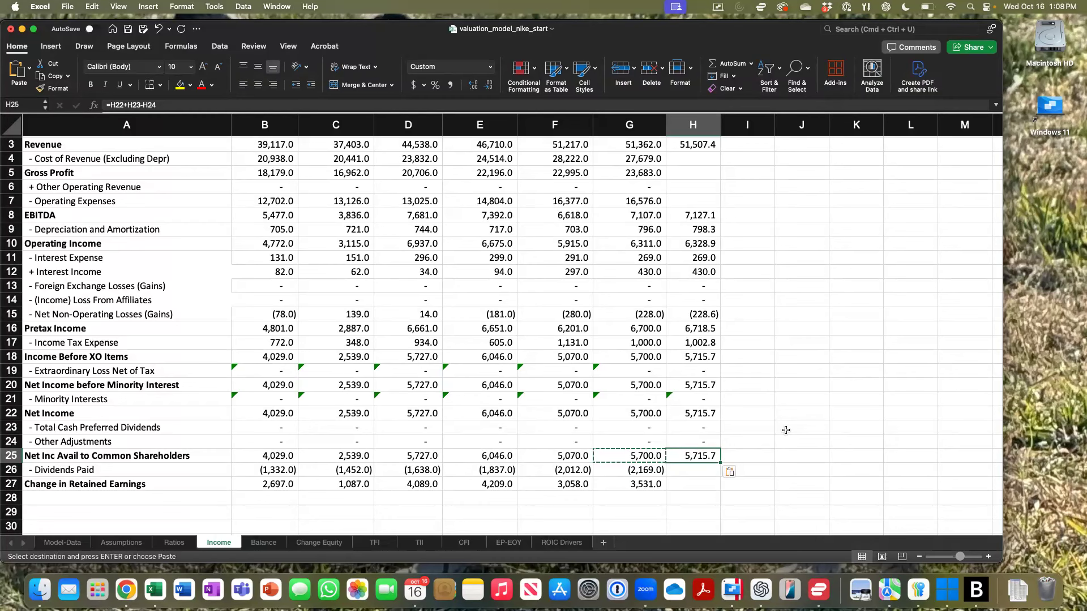
Step: Hold the 2025 Dividends Paid in H26 at the 2024 amount with the formula =G26
left_click(698, 469)
type("=")
key("Left")
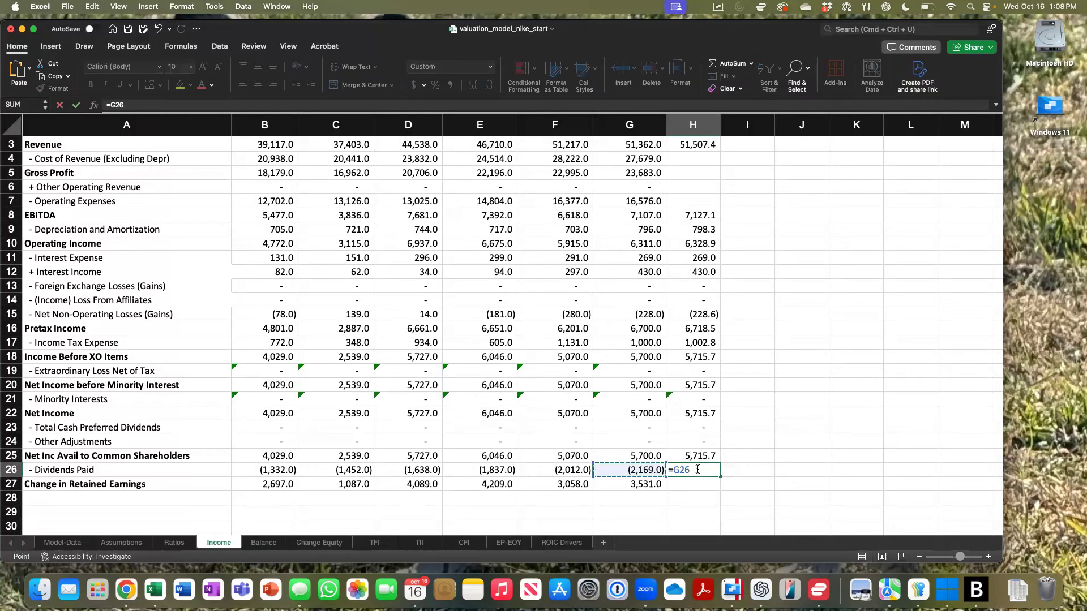
key("Return")
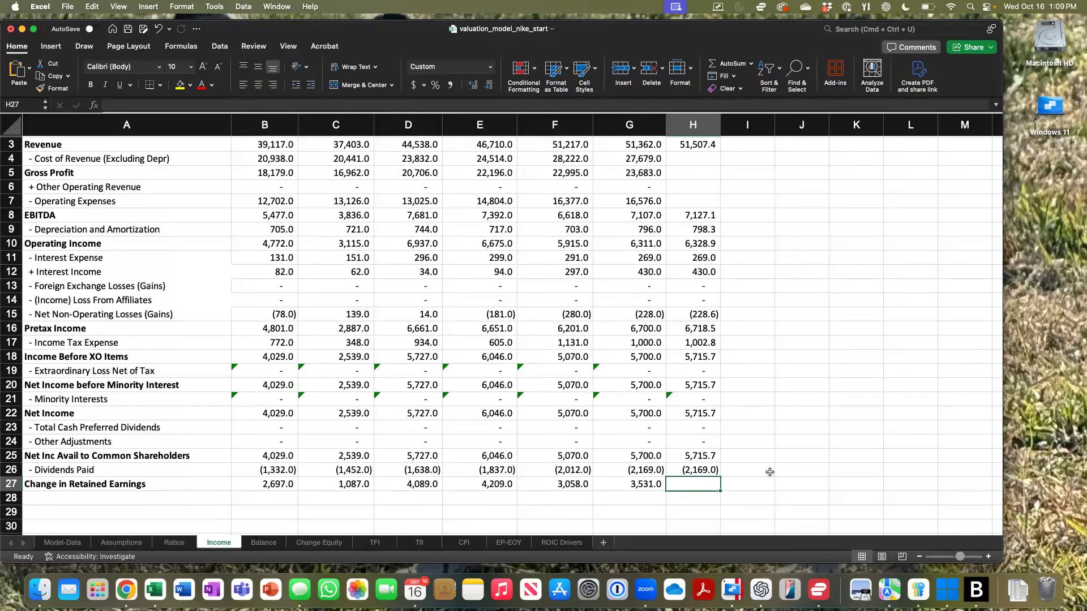
Step: Calculate the 2025 Change in Retained Earnings in H27 from net income to common and dividends, with the formula =H25+H26
type("=")
key("shift+Up")
key("shift+Up")
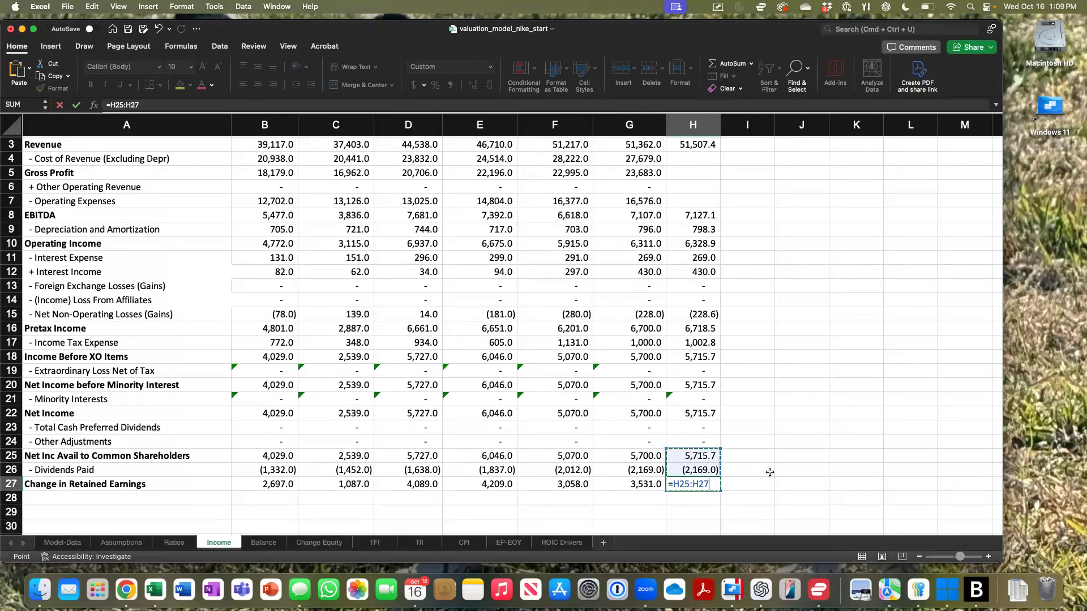
key("BackSpace")
key("BackSpace")
key("BackSpace")
key("BackSpace")
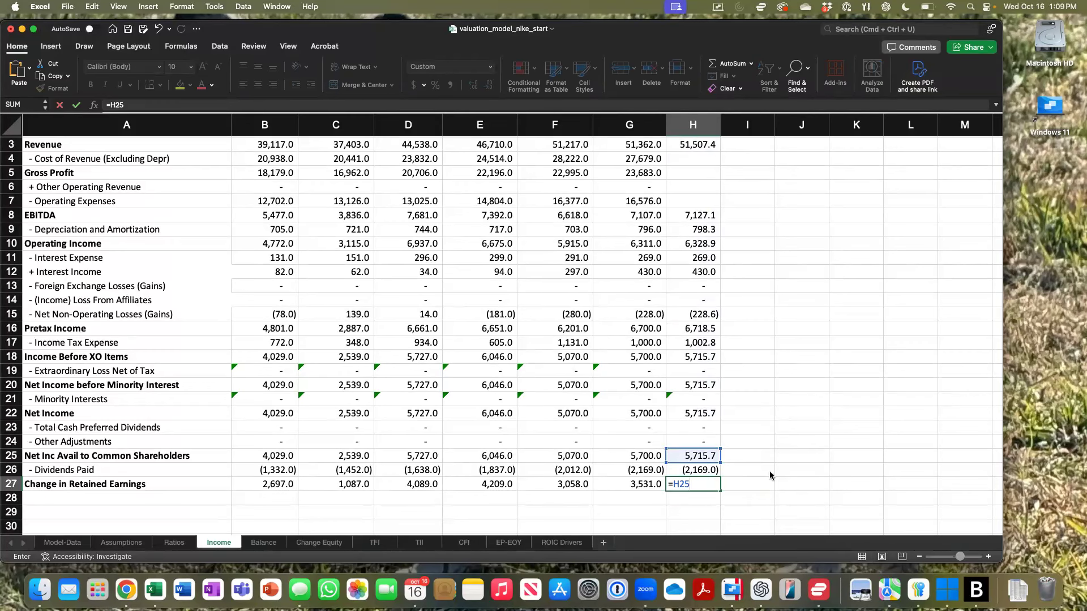
type("+")
left_click(709, 467)
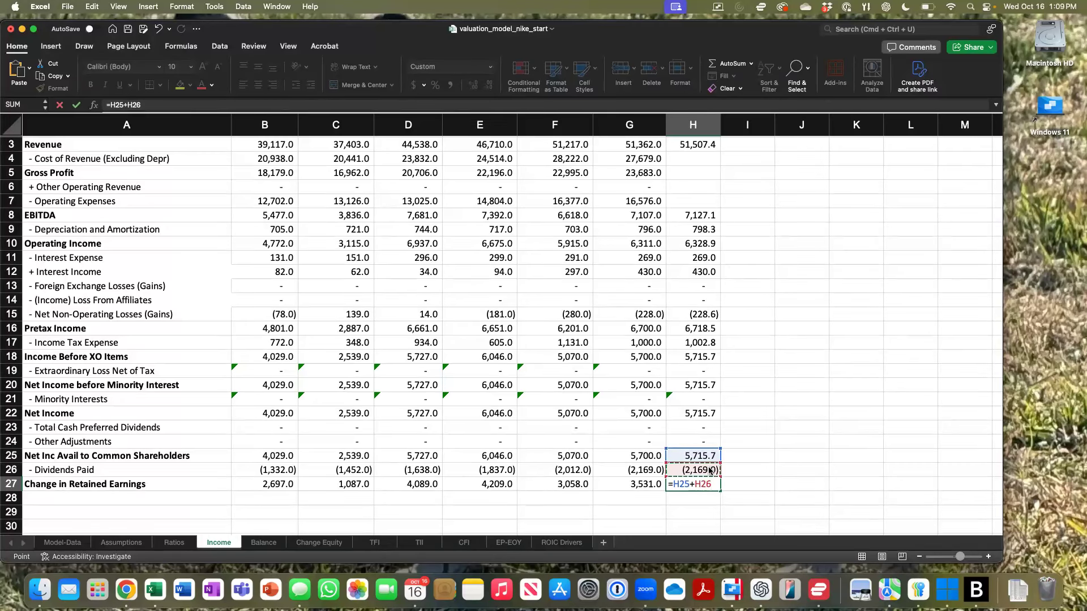
key("Return")
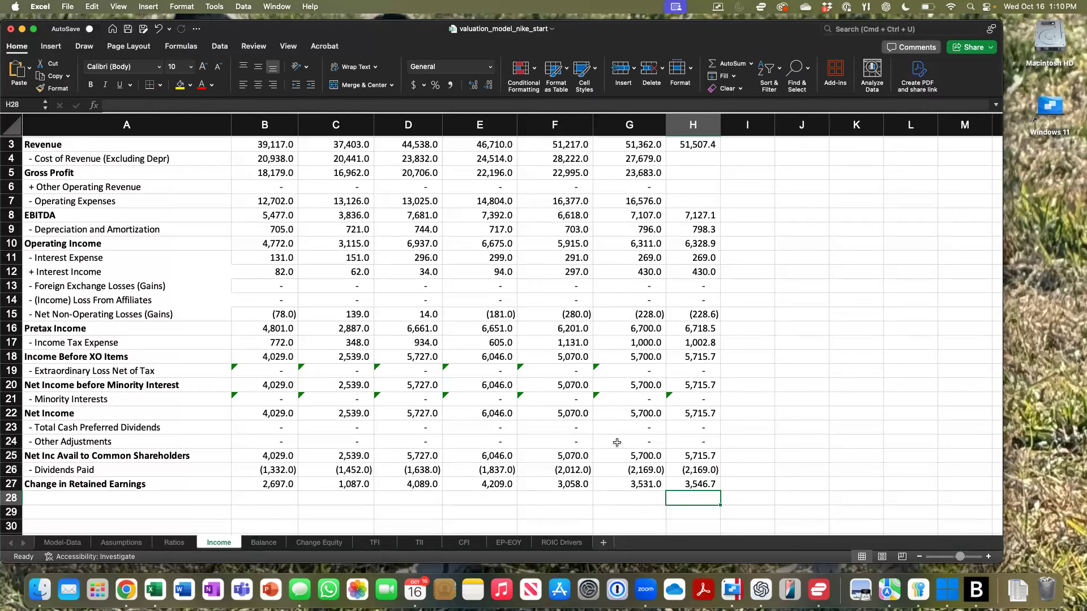
Step: Review the 2025 forecast formulas for Depreciation and Amortization, Interest Expense and Dividends Paid
left_click(712, 229)
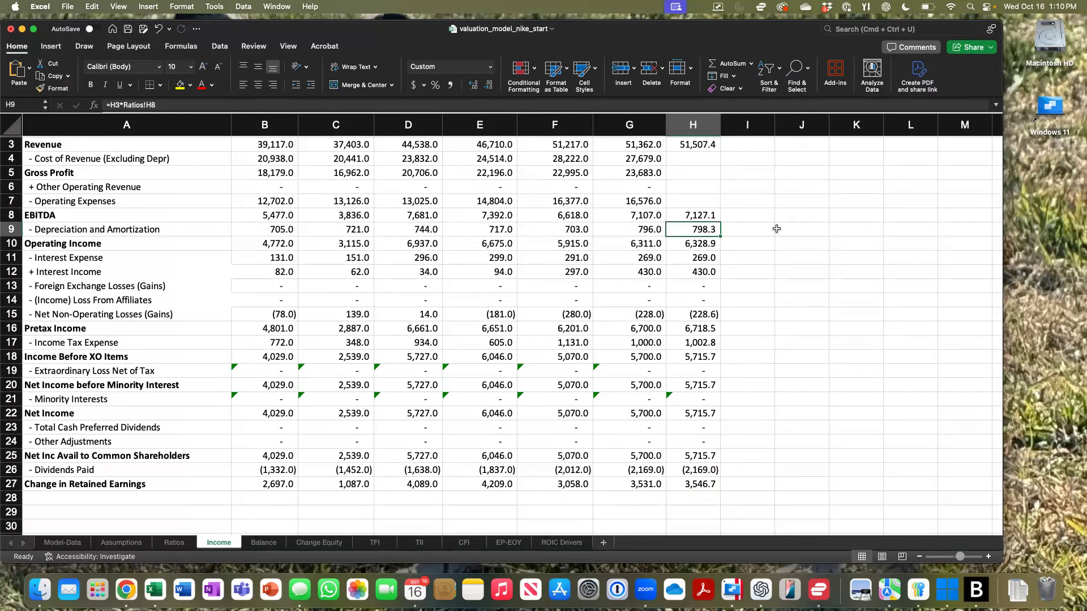
left_click(698, 259)
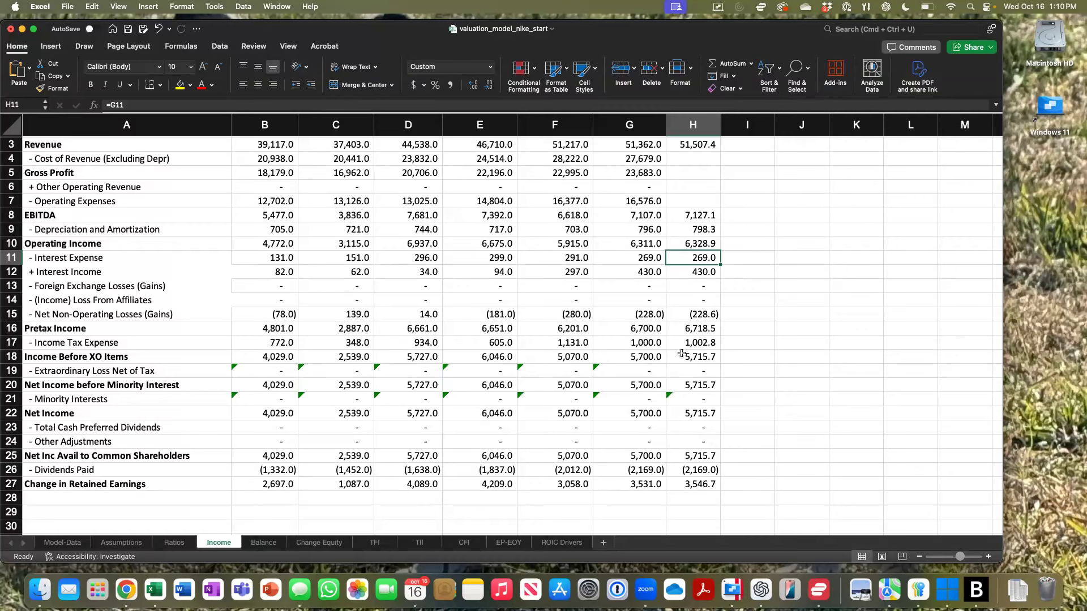
left_click(675, 467)
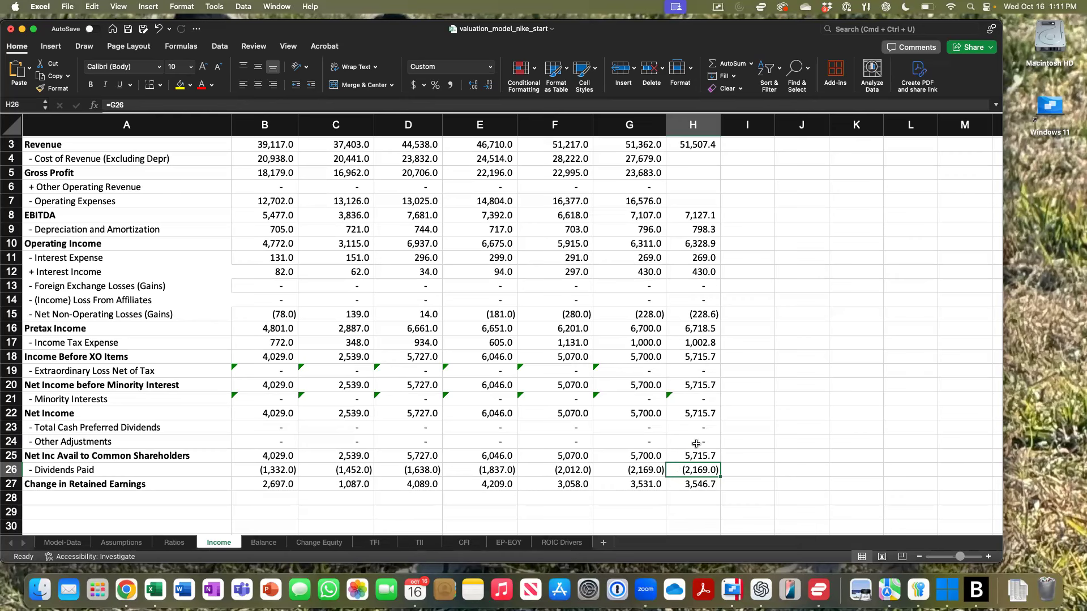
Step: Copy the entire 2025 forecast column H across through column M to fill the Income sheet forecast for 2026 to 2030
scroll(721, 430, "up", 2)
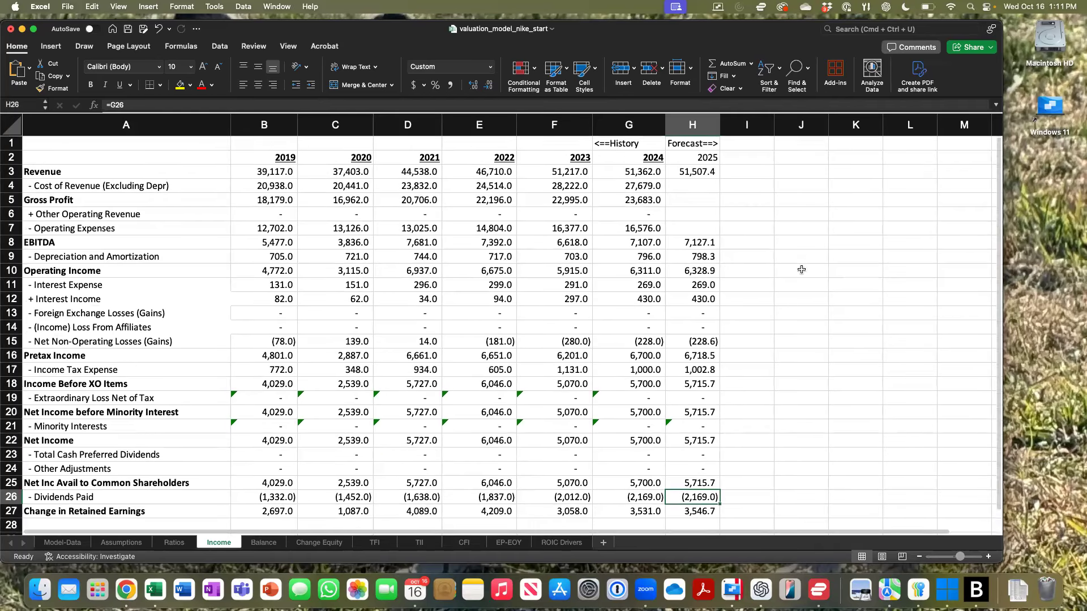
left_click(698, 125)
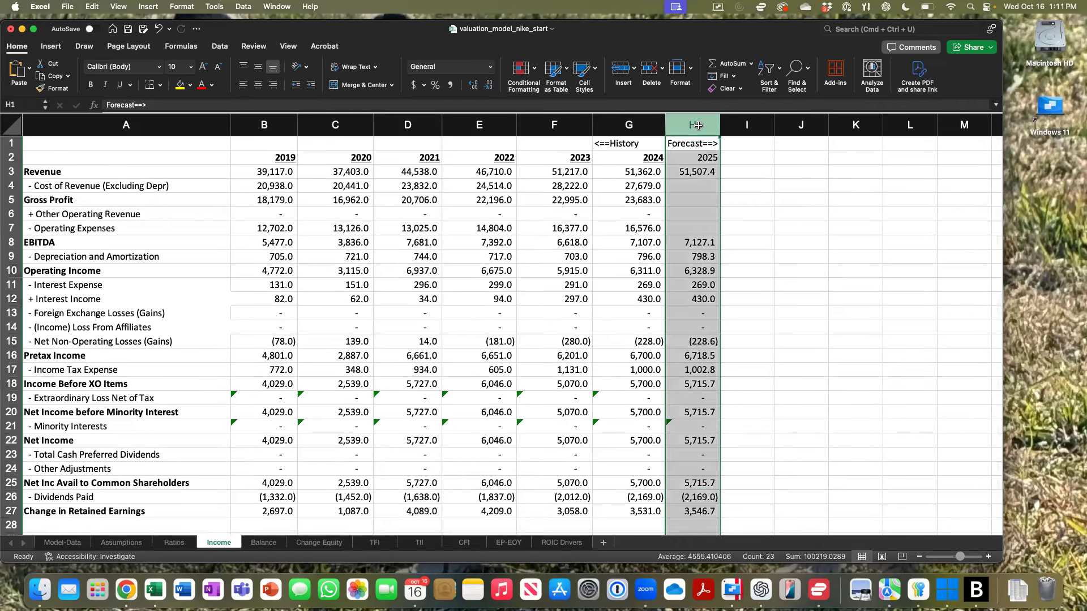
key("super+c")
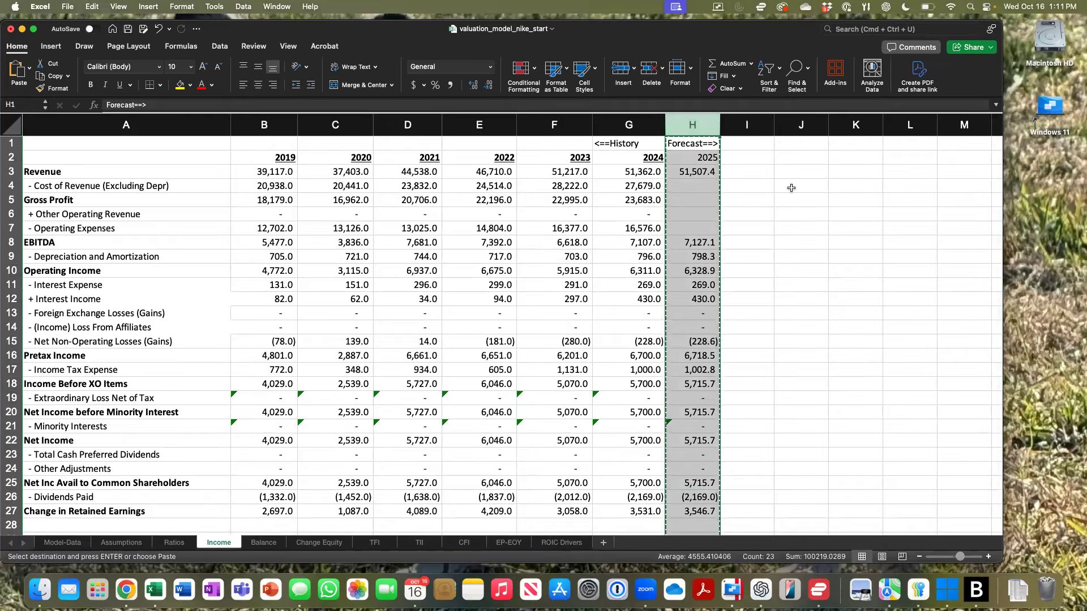
scroll(778, 166, "right", 3)
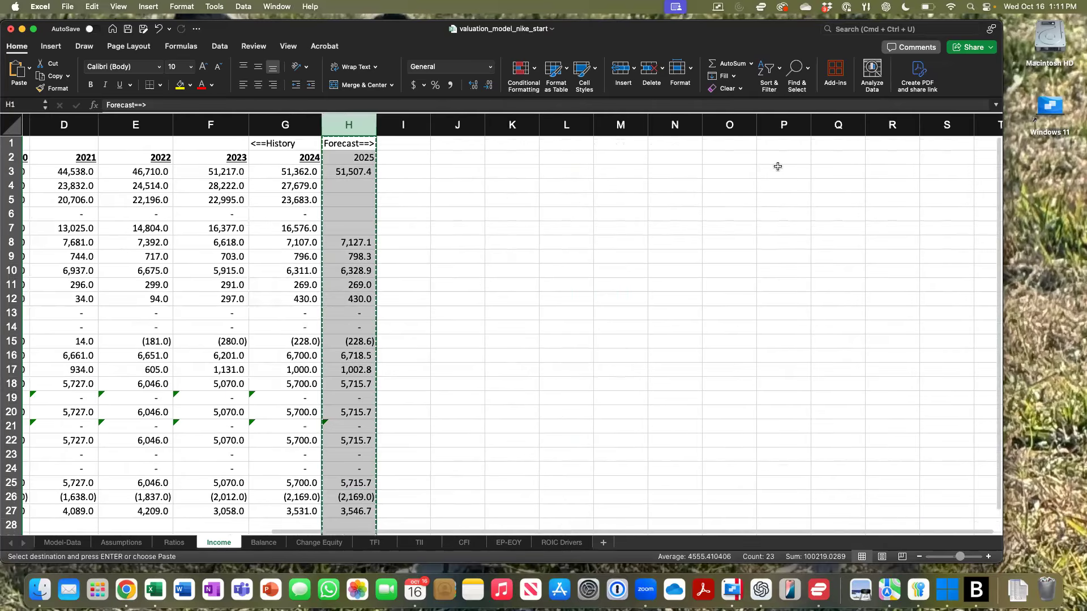
left_click(610, 123, "shift")
key("super+v")
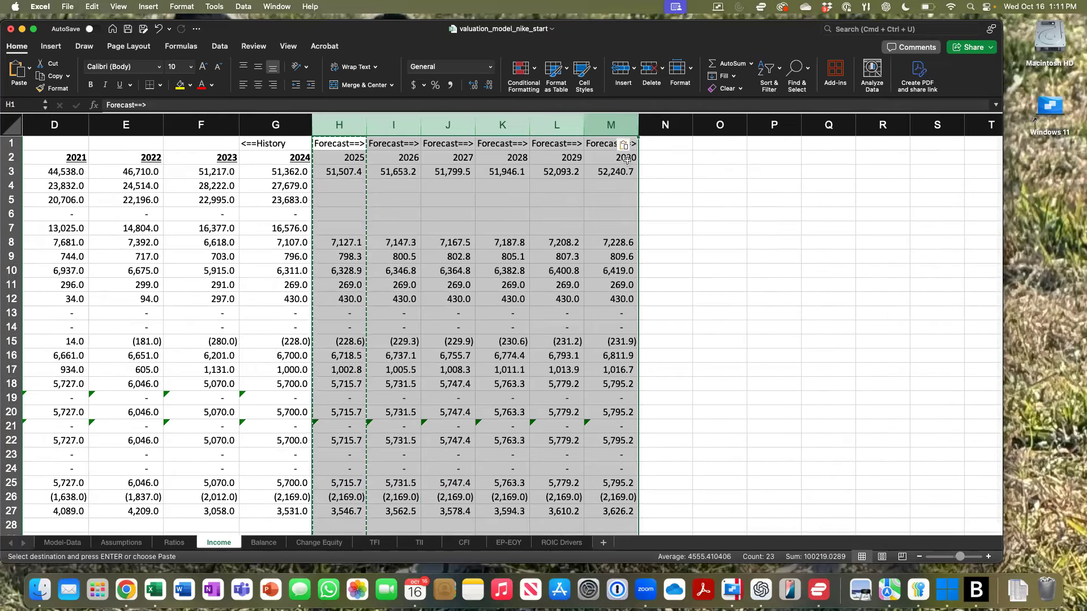
Step: Copy the entire 2024 column G on the TII sheet across through column M to extend it to 2030
left_click(732, 263)
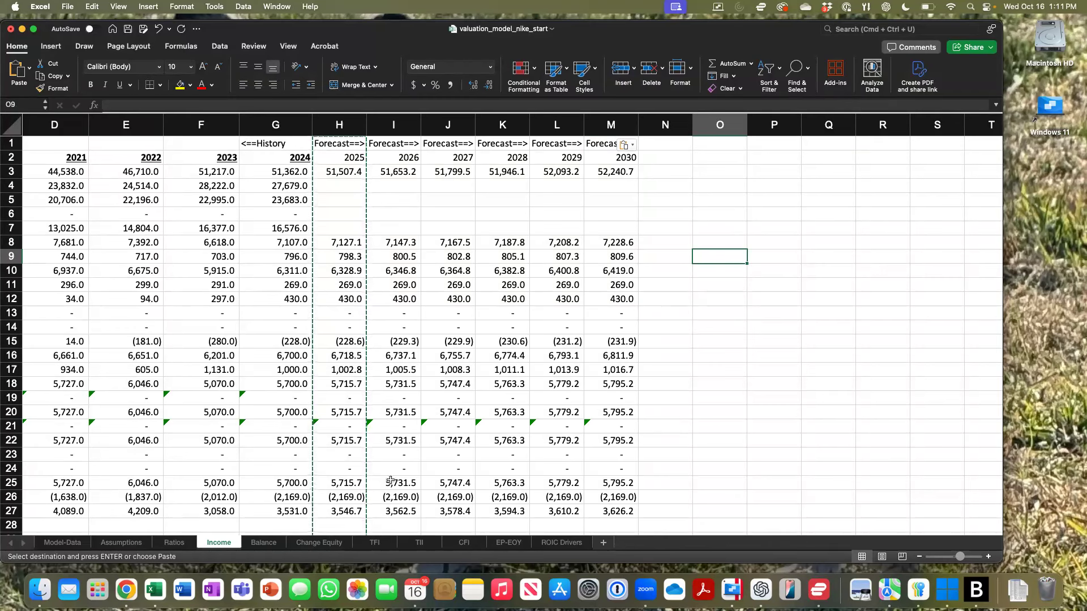
left_click(423, 544)
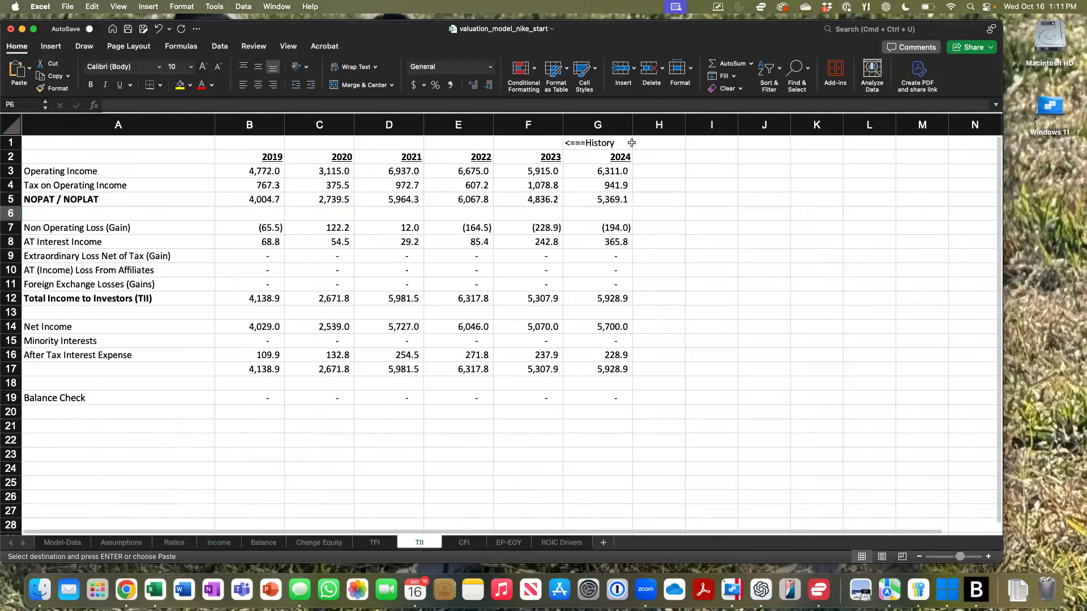
left_click(600, 124)
key("super+c")
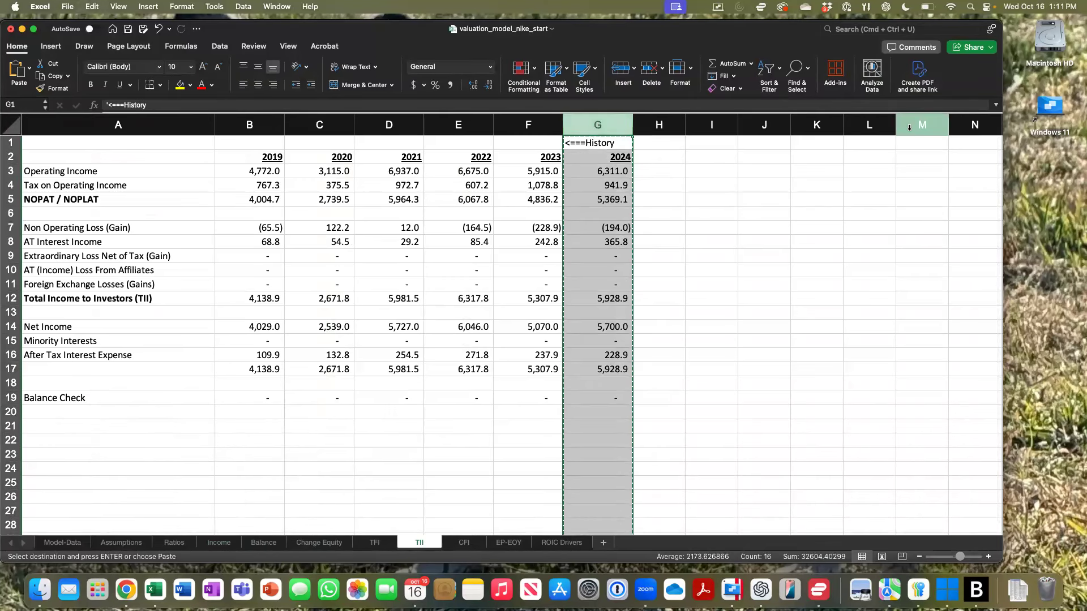
left_click(910, 127, "shift")
key("super+v")
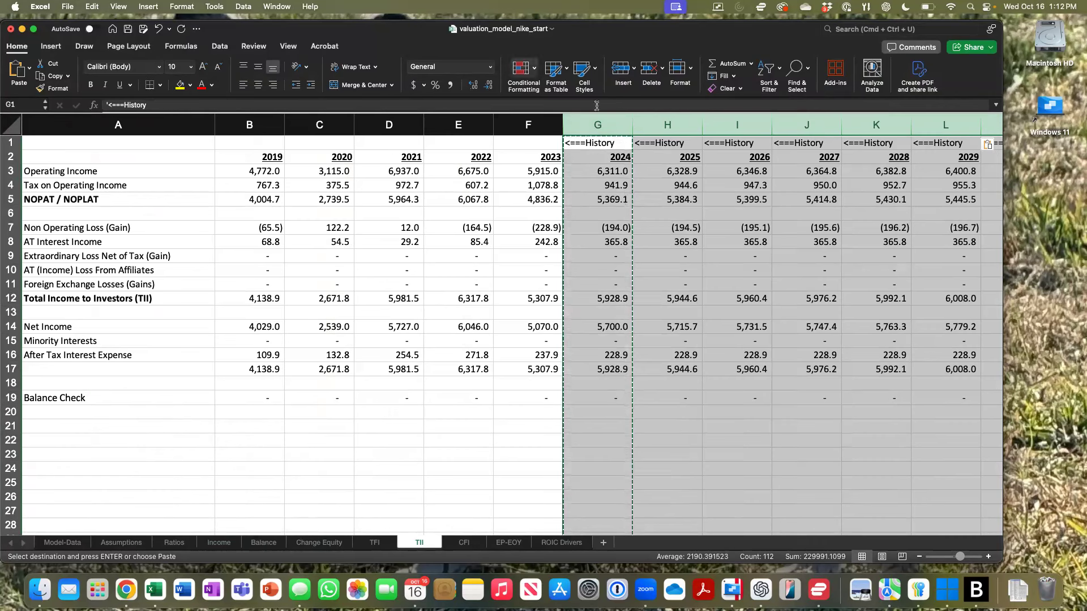
Step: Replace the header in H1 of the TII sheet with "Forecast=>" and copy it across through M1
left_click(660, 142)
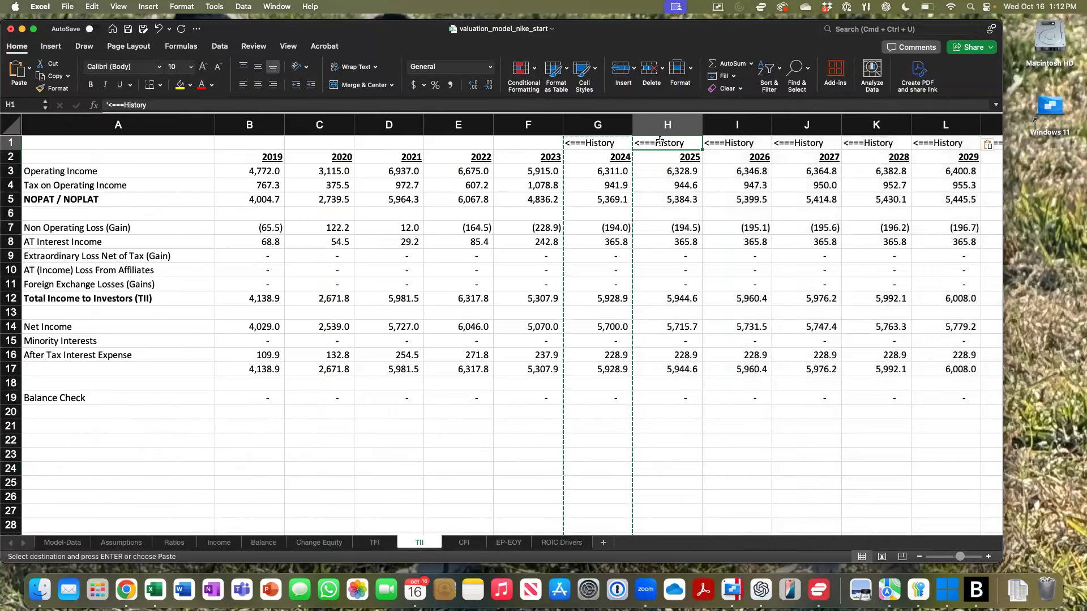
type("Forec")
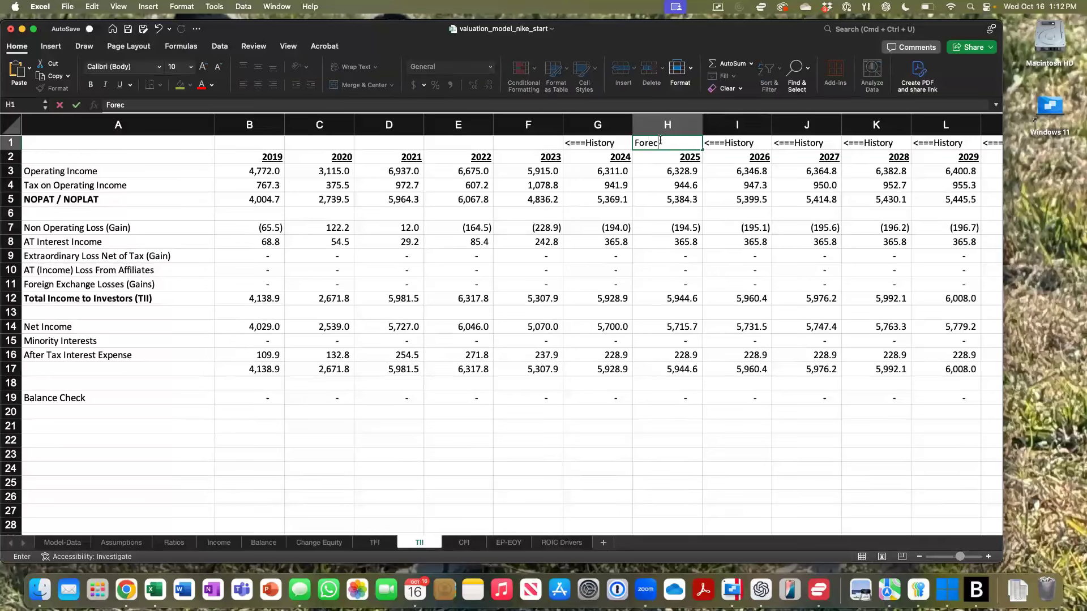
type("ast=>")
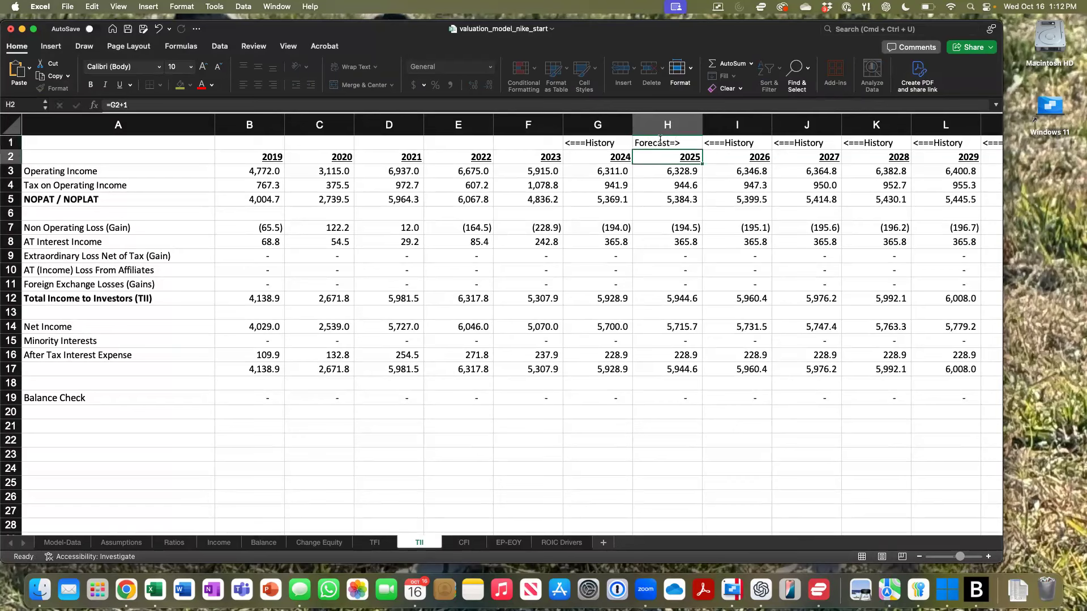
key("super+Return")
key("super+c")
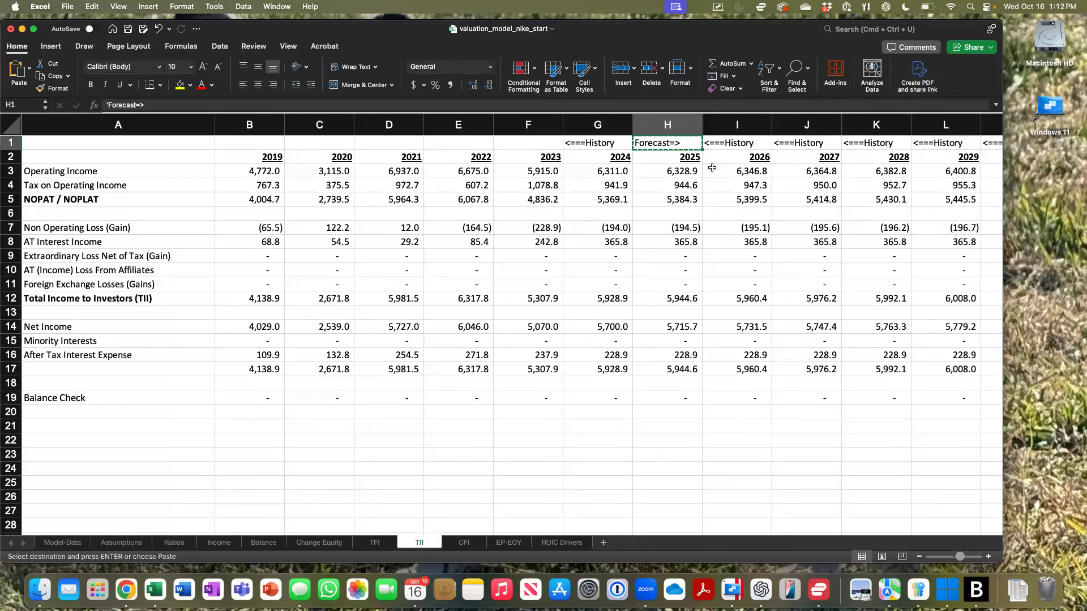
scroll(736, 226, "right", 3)
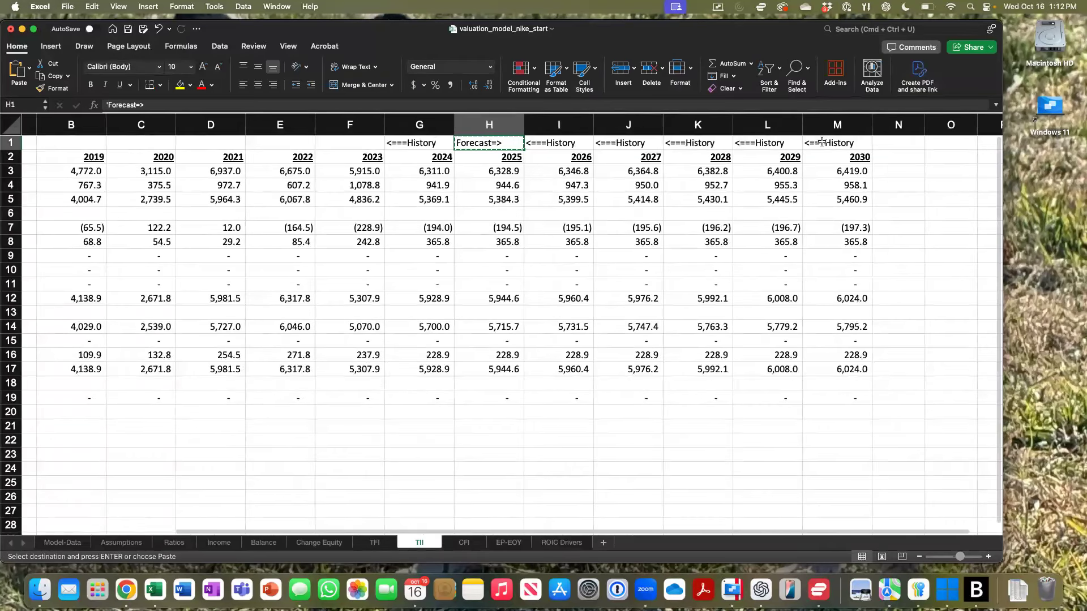
left_click(822, 142, "shift")
key("super+v")
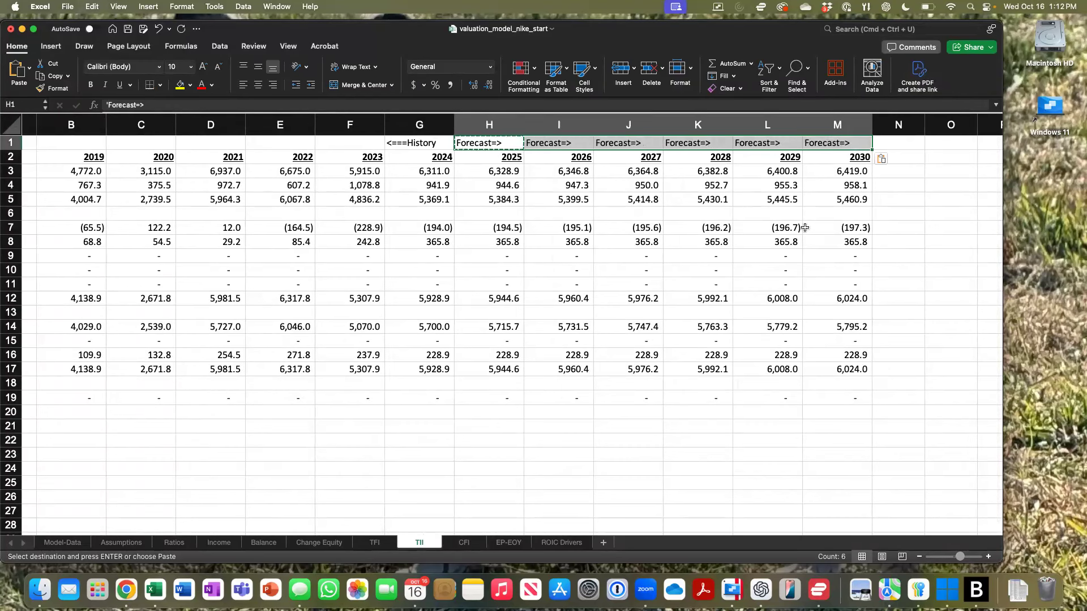
left_click(805, 228)
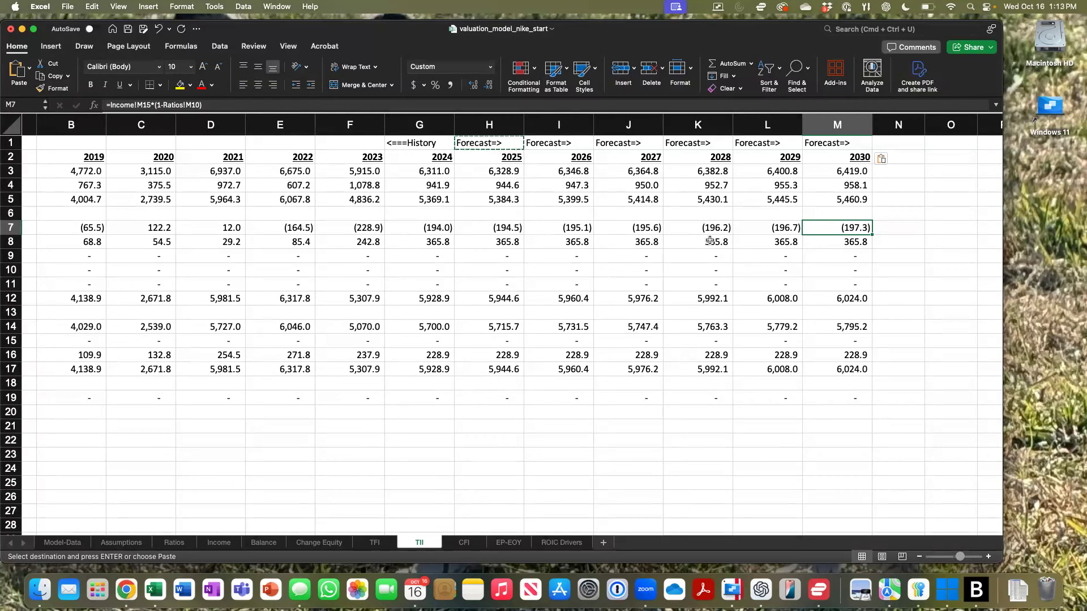
Step: On the Ratios sheet, set the 2025 Accounts & Notes Receivable ratio in H14 to =G14 and fill the cell yellow
left_click(174, 544)
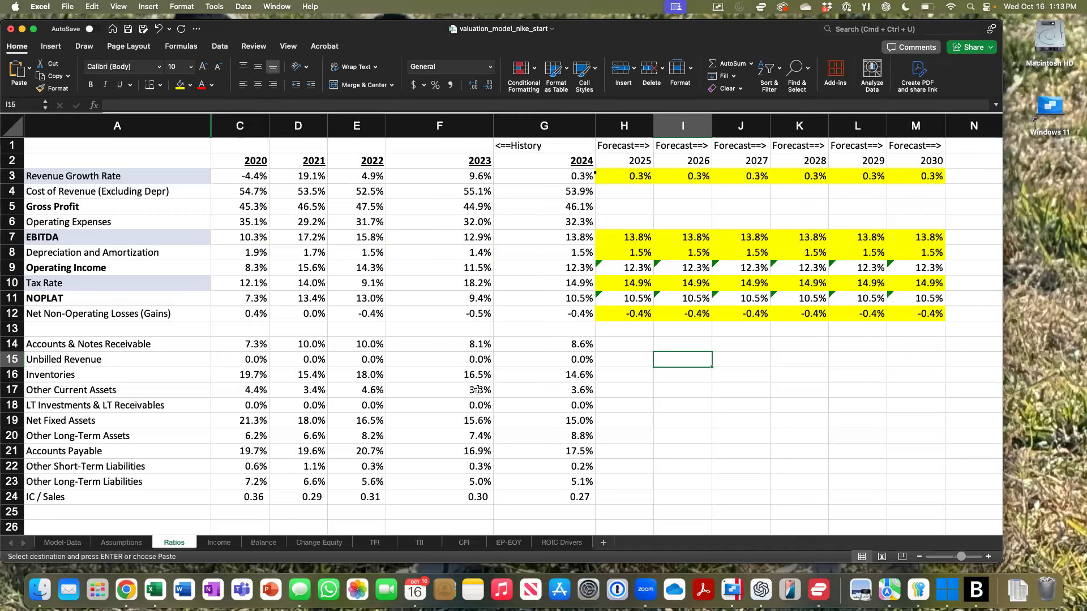
left_click(612, 349)
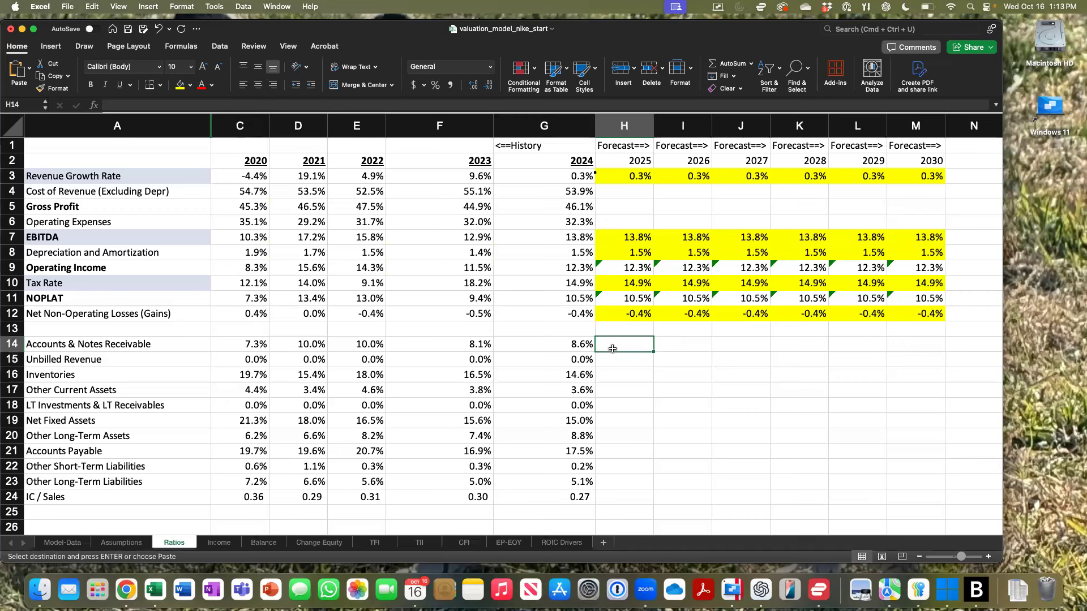
type("=")
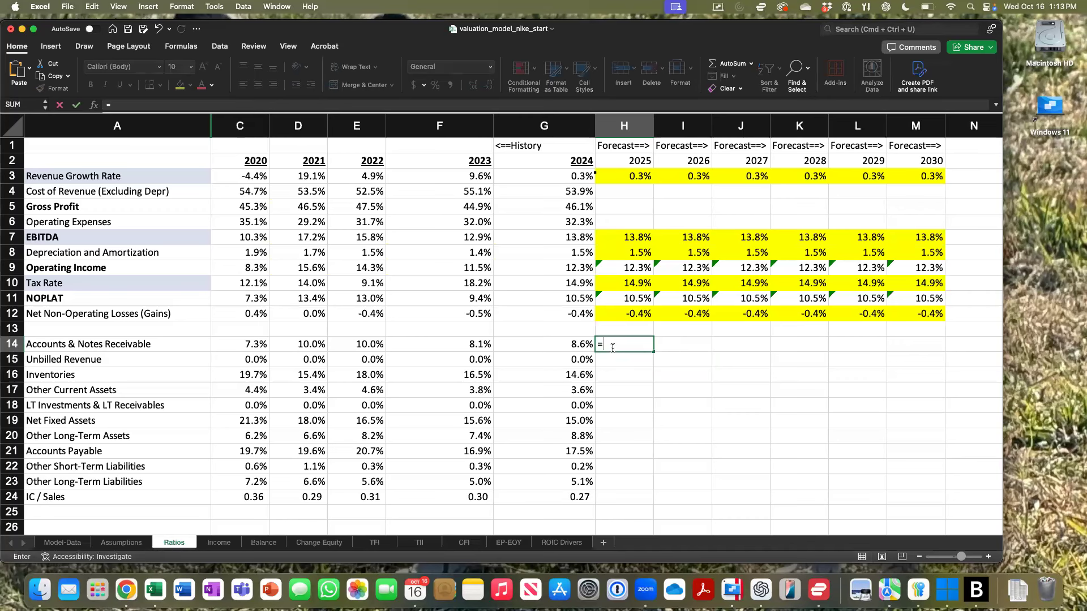
key("Left")
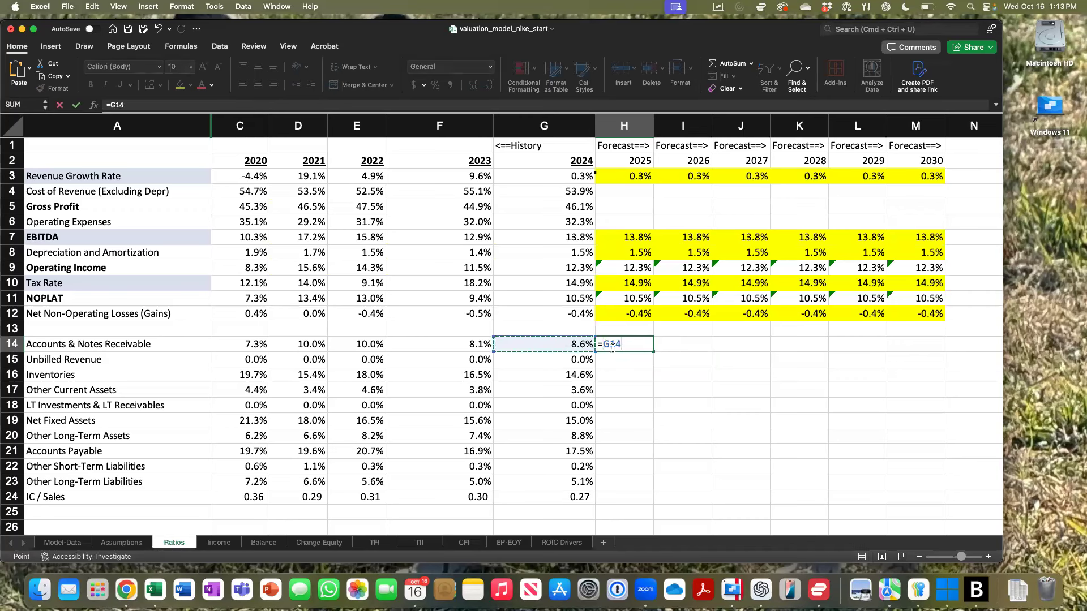
key("Return")
left_click(613, 350)
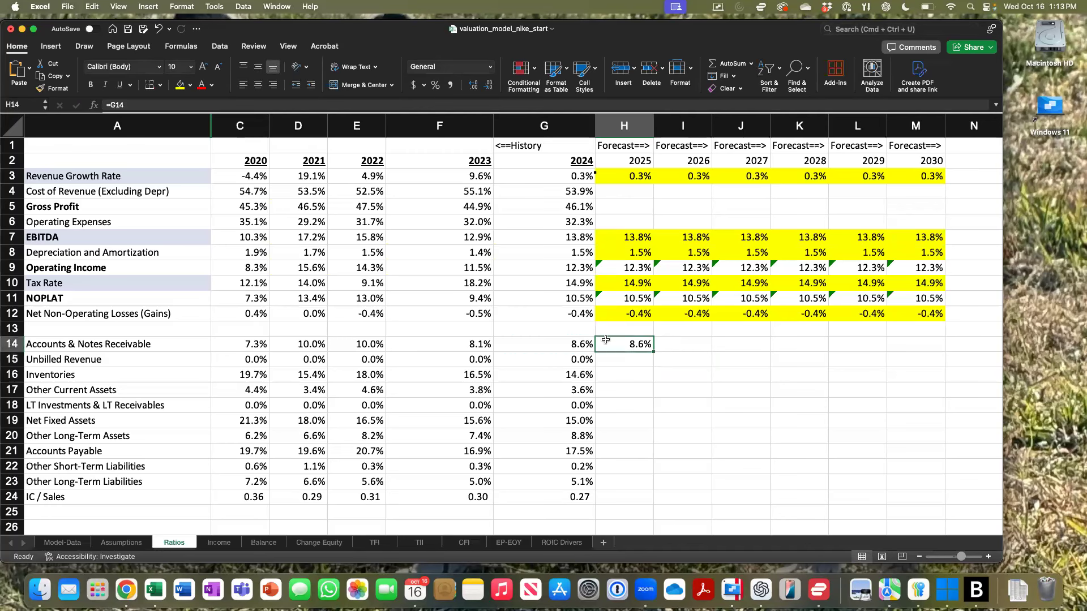
left_click(178, 85)
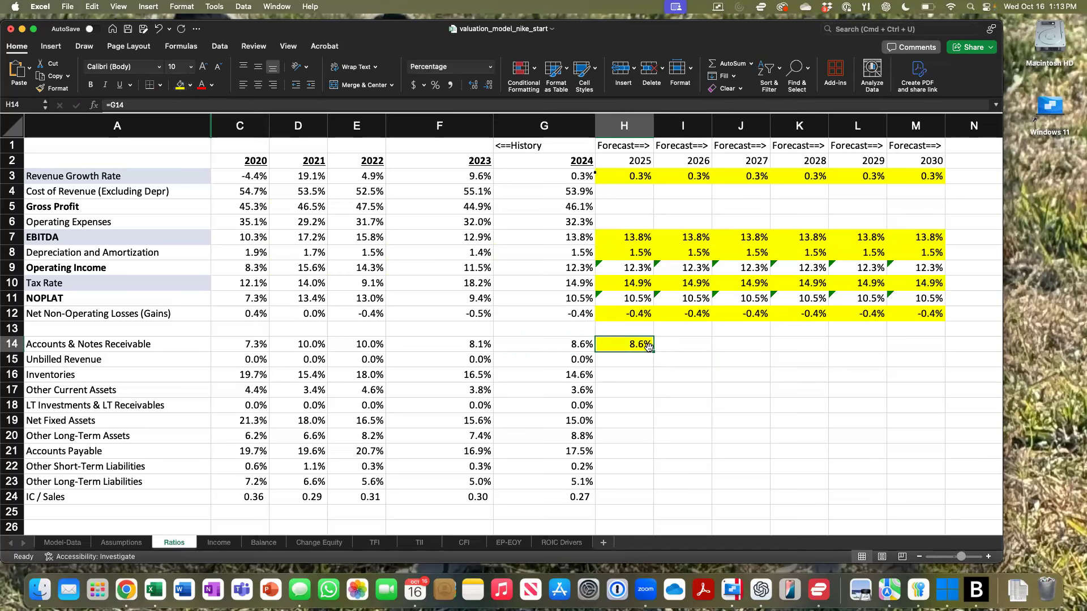
Step: Copy the H14 ratio formula and its yellow fill over H14:M23 to cover all balance sheet ratios for 2025 to 2030
key("super+c")
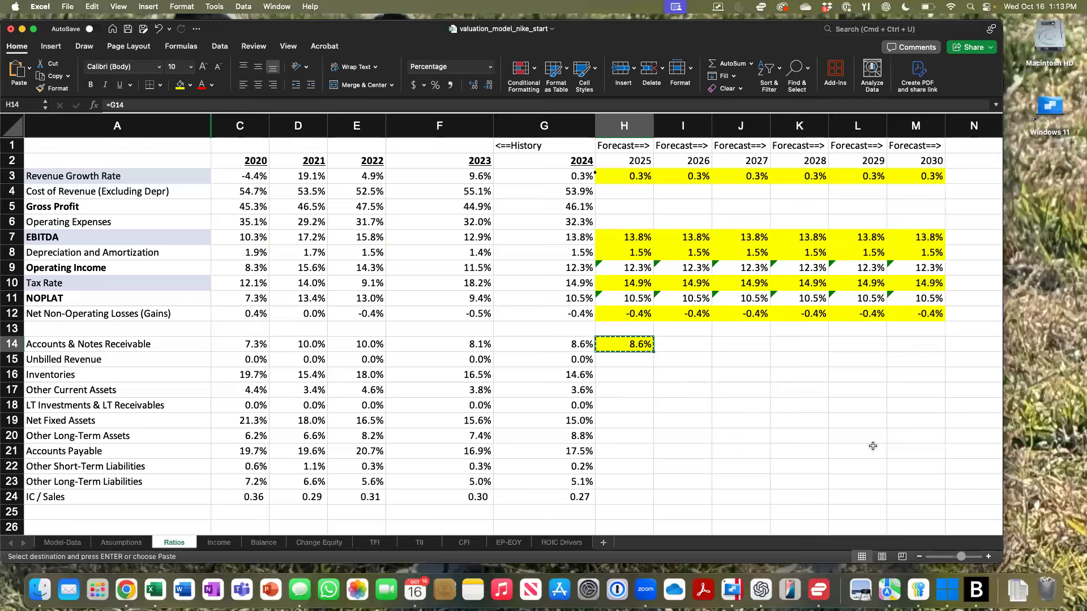
left_click(919, 483, "shift")
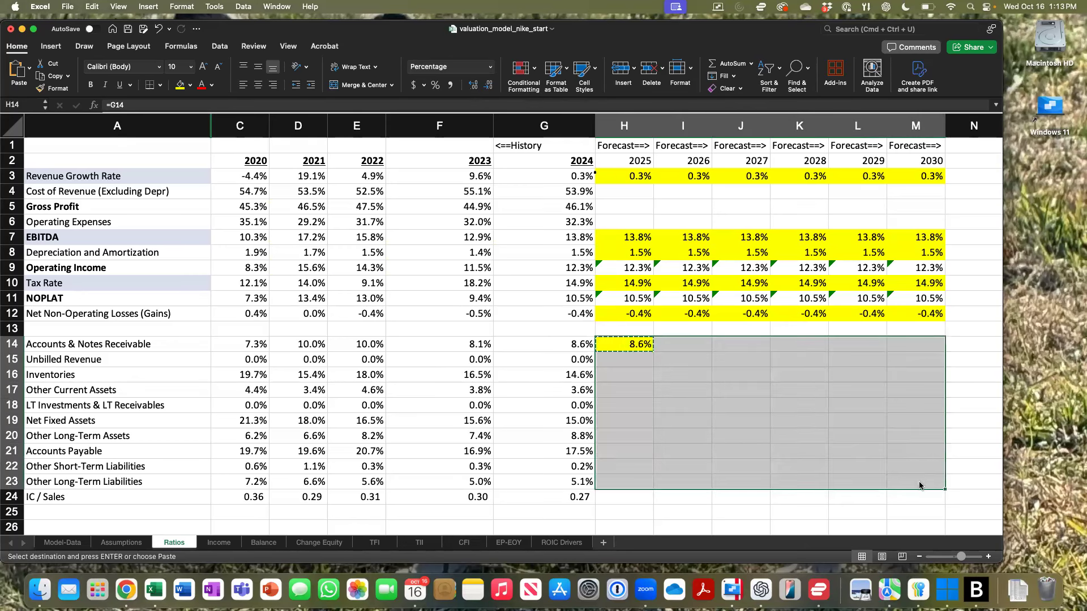
key("super+v")
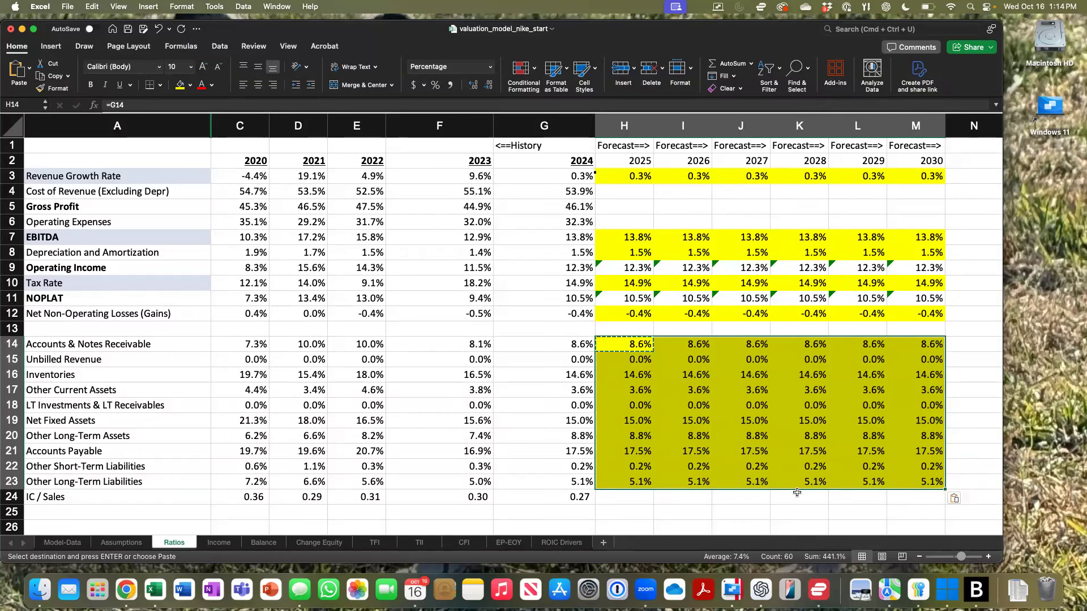
Step: Review the Invested Capital / Sales block on the ROIC Drivers sheet and the historical IC / Sales formulas in row 24 of Ratios
left_click(562, 543)
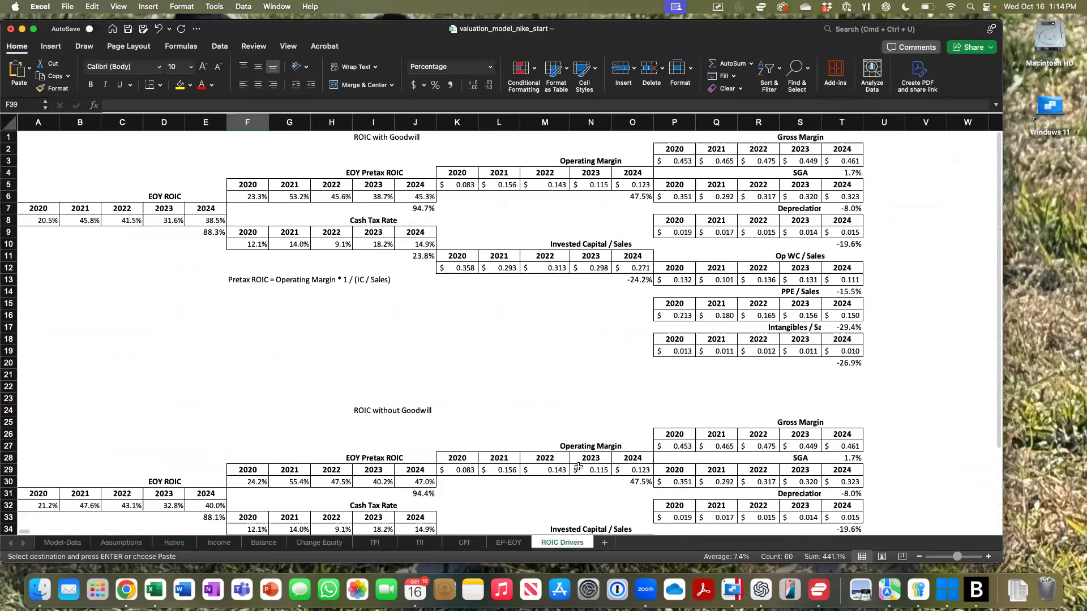
left_click(452, 244)
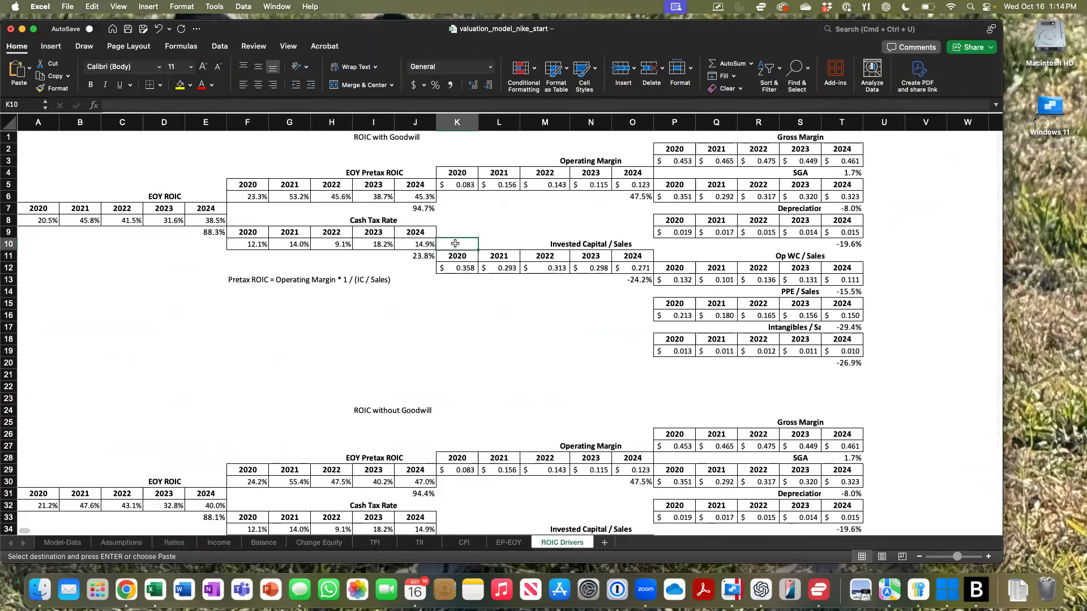
left_click(623, 258, "shift")
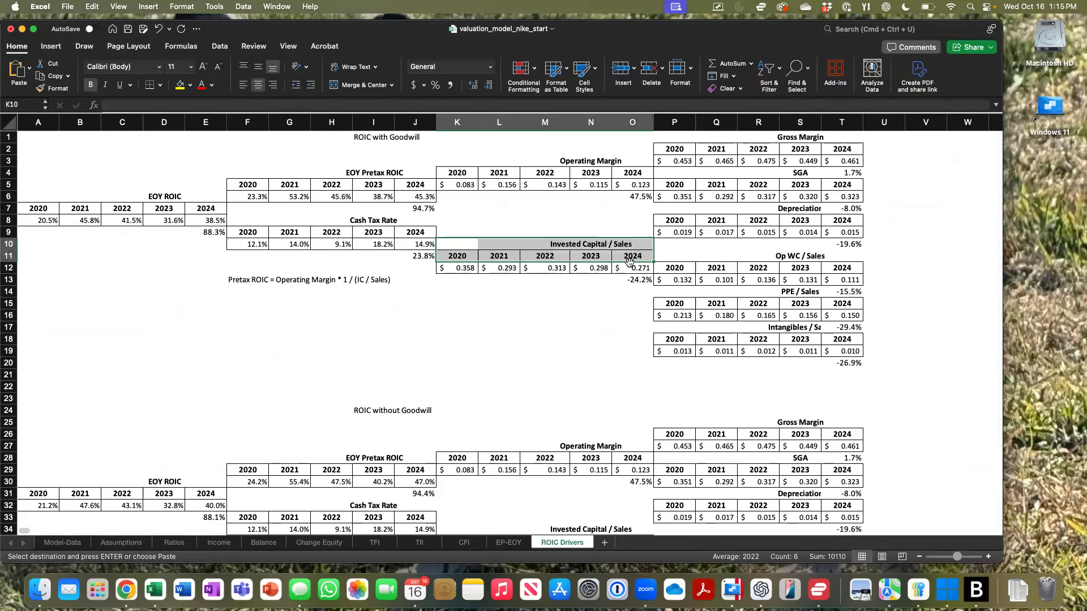
key("super+c")
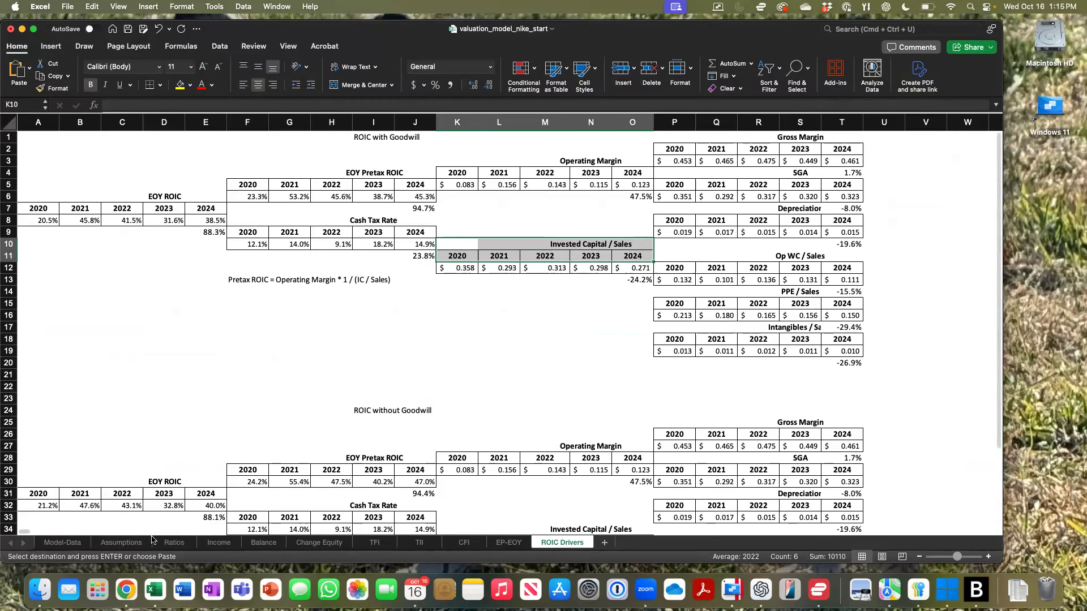
left_click(174, 542)
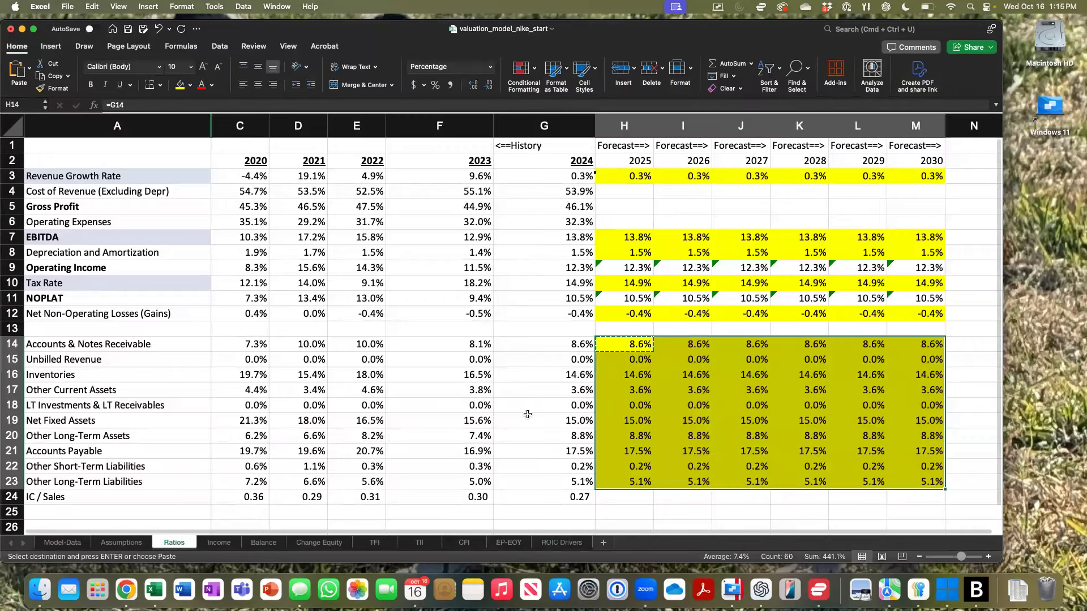
left_click(528, 415)
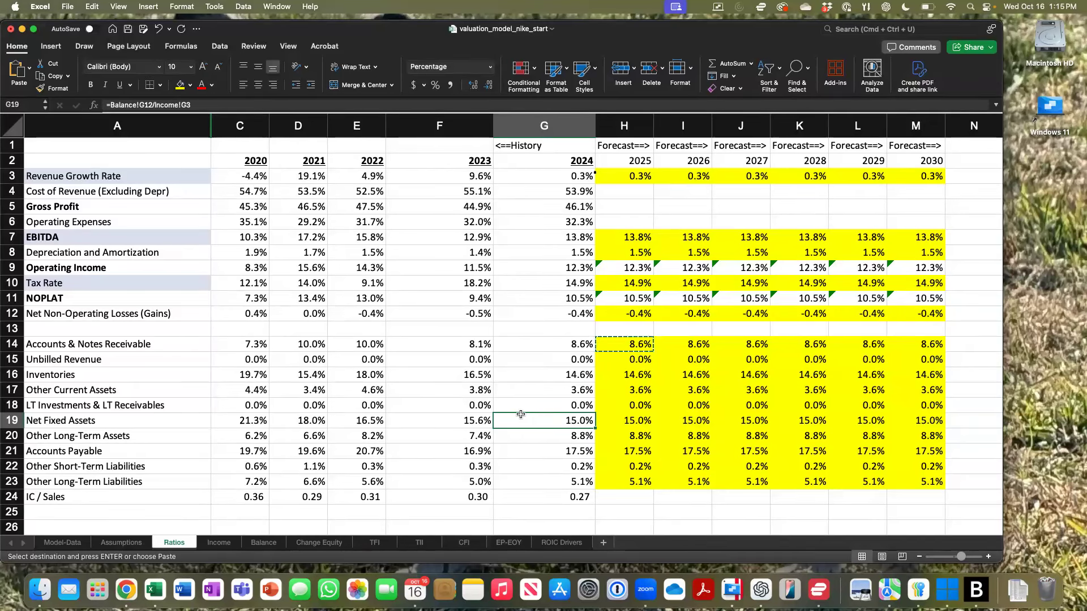
left_click(541, 497)
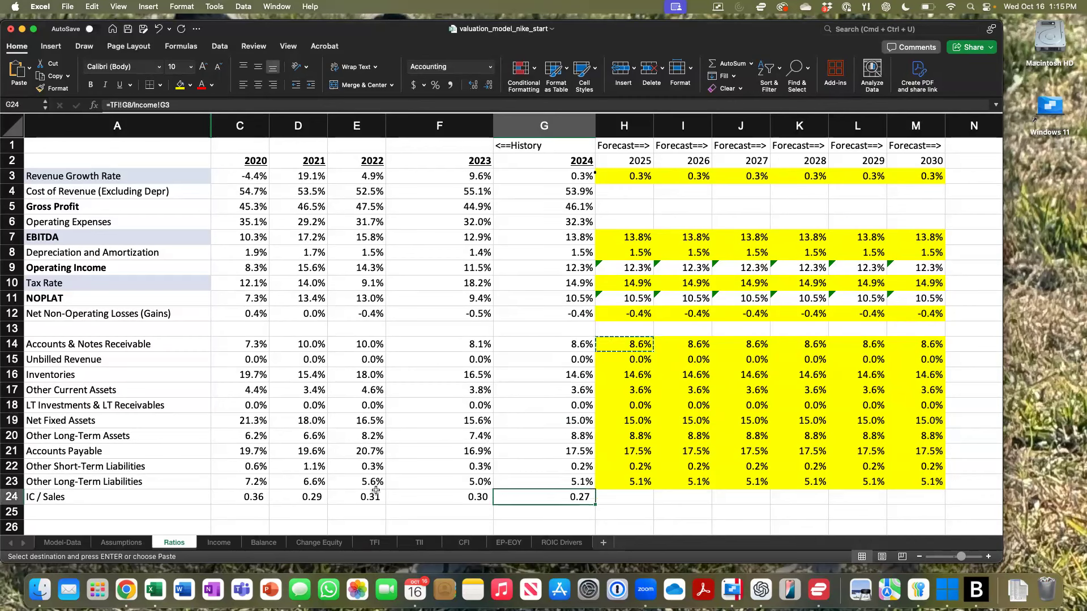
left_click(438, 491)
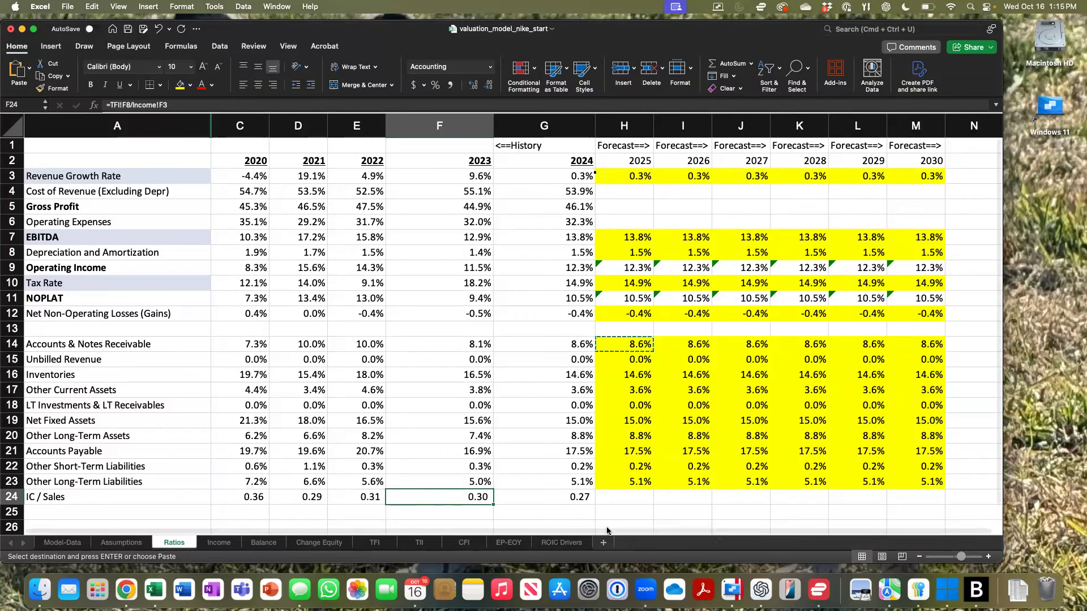
left_click(601, 493)
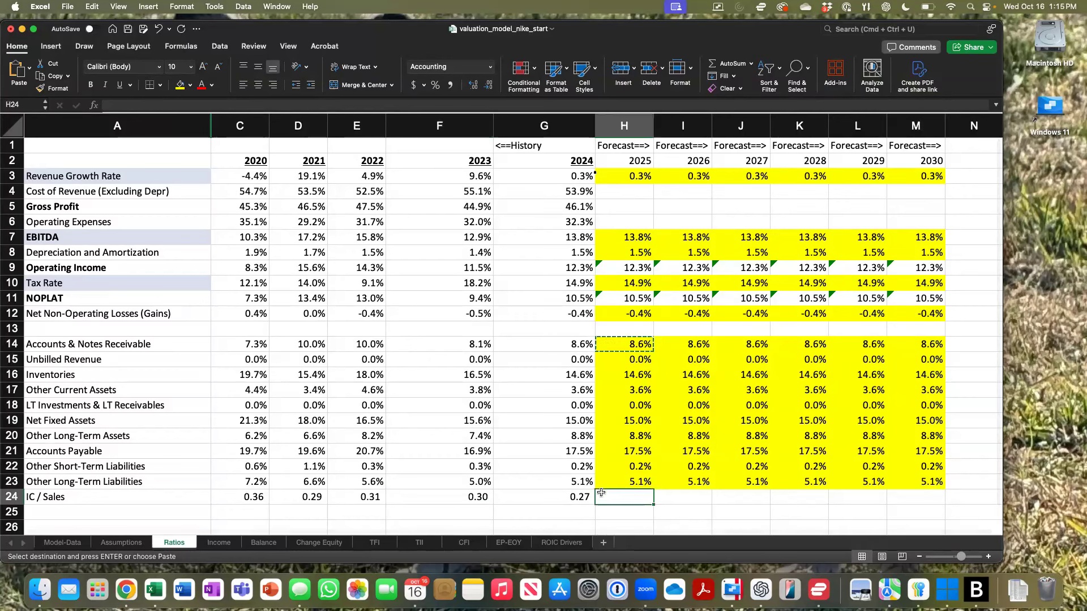
Step: Copy the 2024 IC / Sales formula from G24 across through M24 on the Ratios sheet
left_click(563, 497)
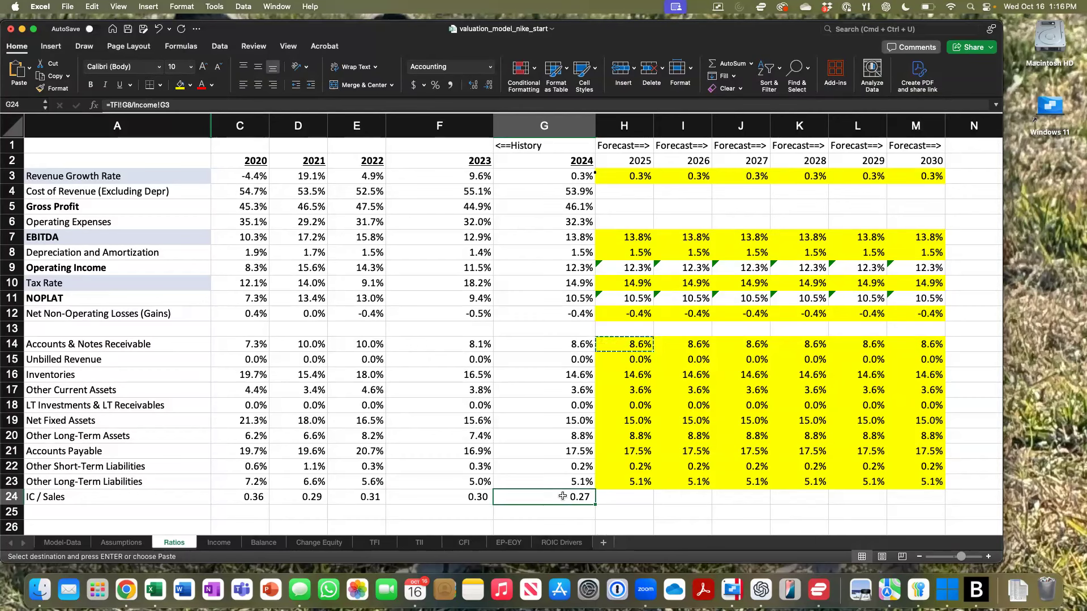
key("super+c")
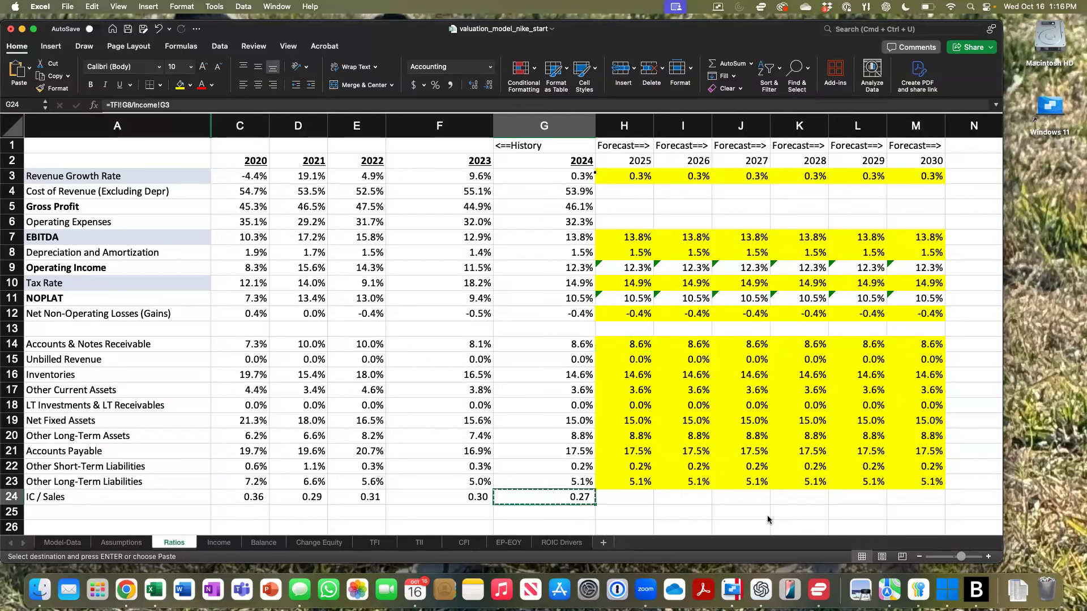
left_click(901, 496, "shift")
key("super+v")
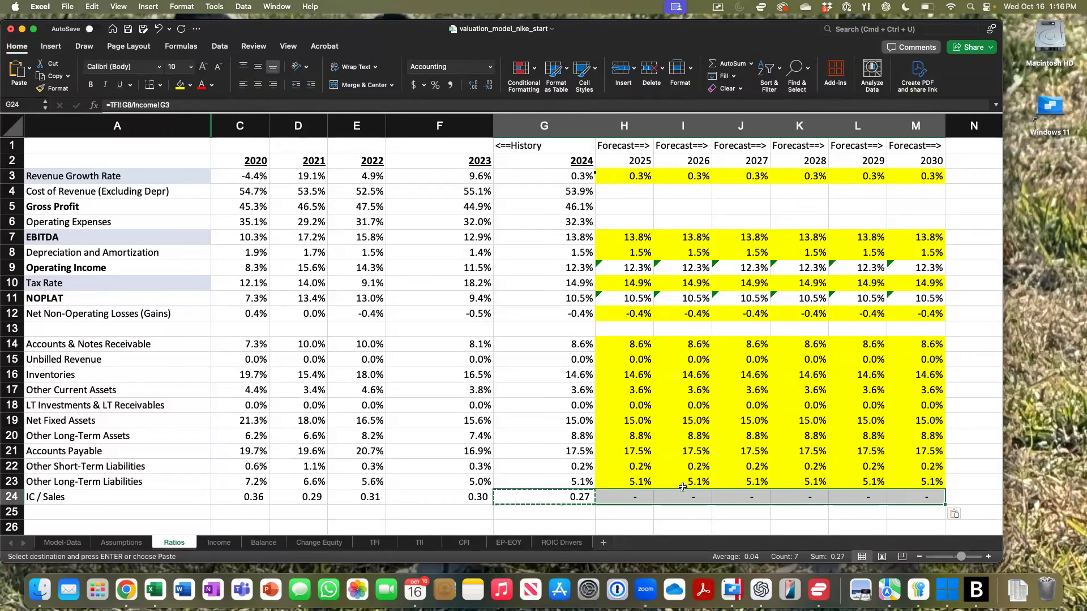
left_click(509, 466)
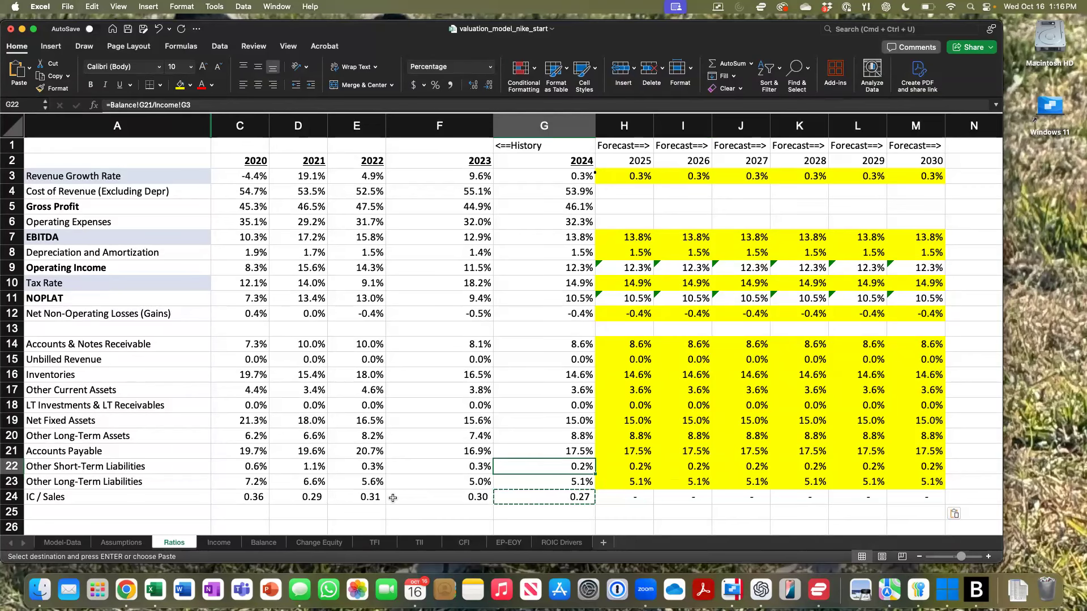
Step: On the Balance sheet, label column H as a forecast by entering "Forecast=>" in H1
left_click(276, 546)
scroll(840, 123, "up", 10)
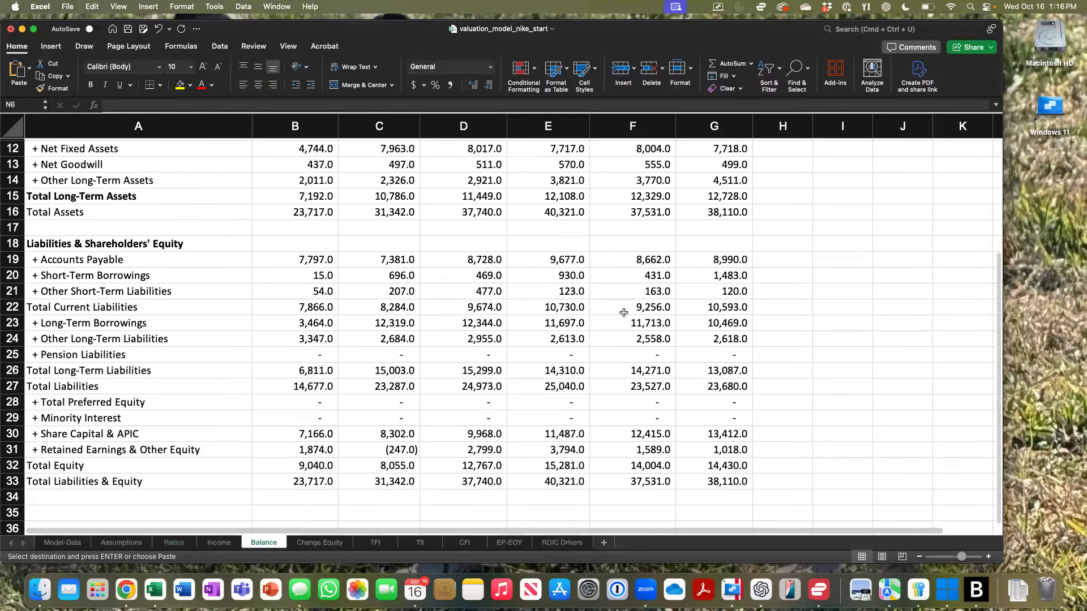
left_click(785, 147)
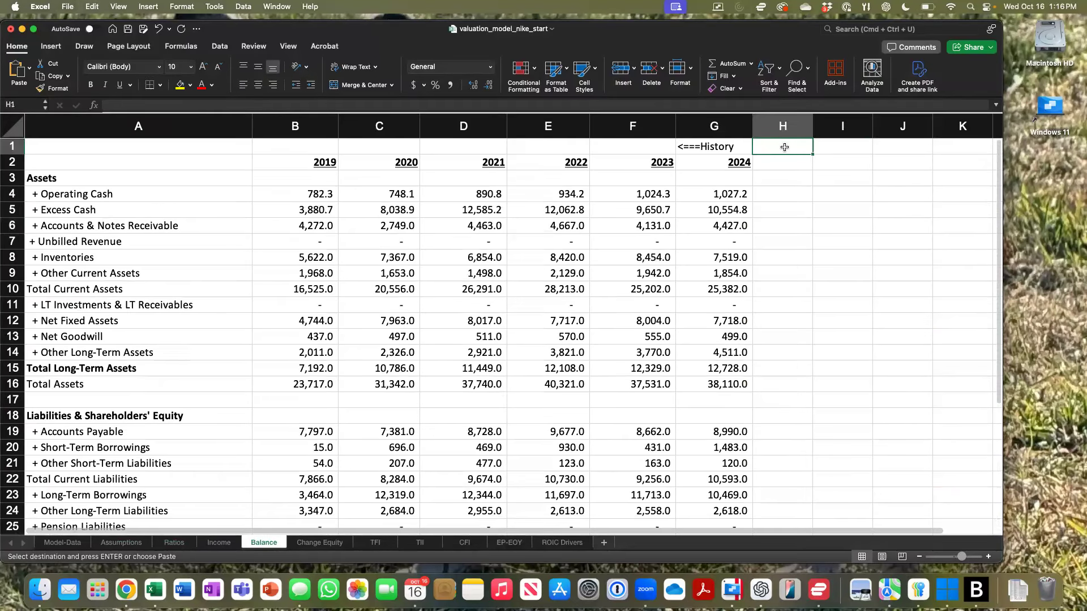
type("Fo")
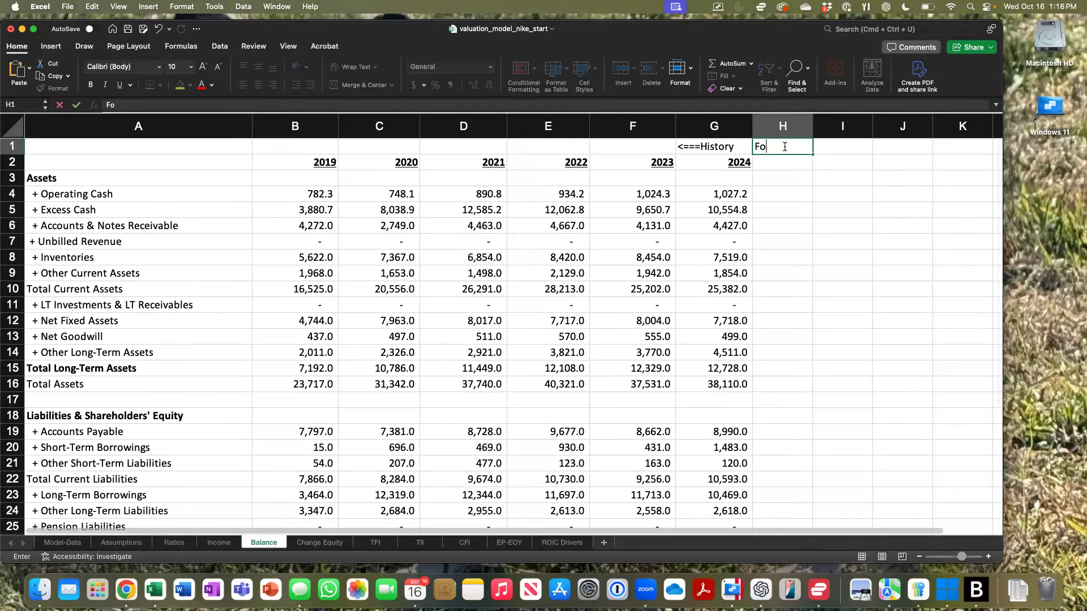
type("recas")
type("t")
type("=.")
key("BackSpace")
type(">")
key("Return")
Step: Enter the 2025 year heading in H2 of the Balance sheet with the formula =G2+1
type("=")
key("Left")
type("+1")
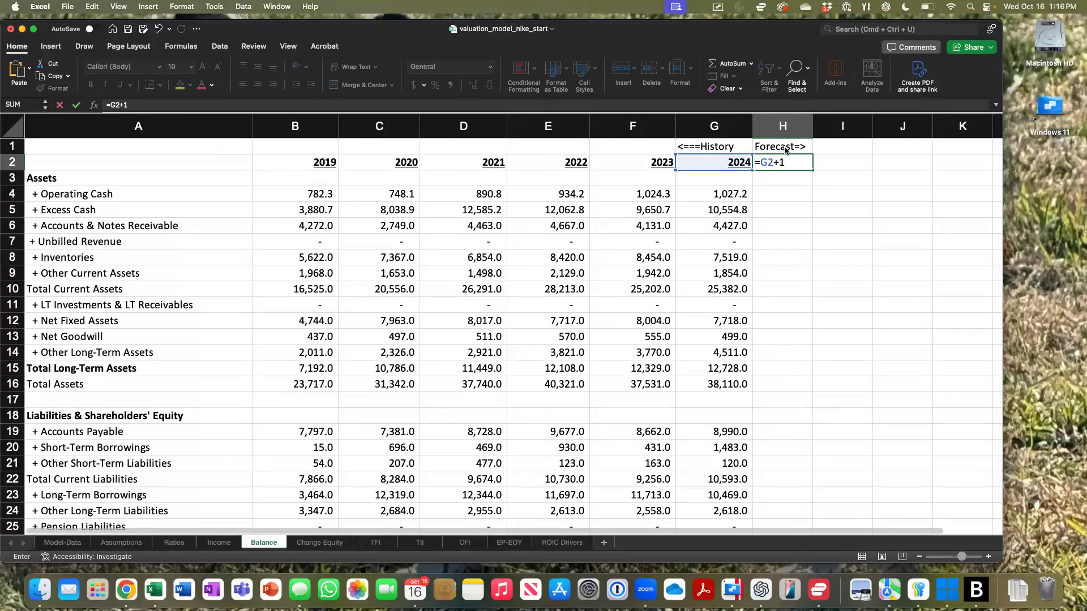
Step: Enter the first forecast year in H2 of the Balance sheet as =G2+1 and glance at the Ratios sheet
key("Return")
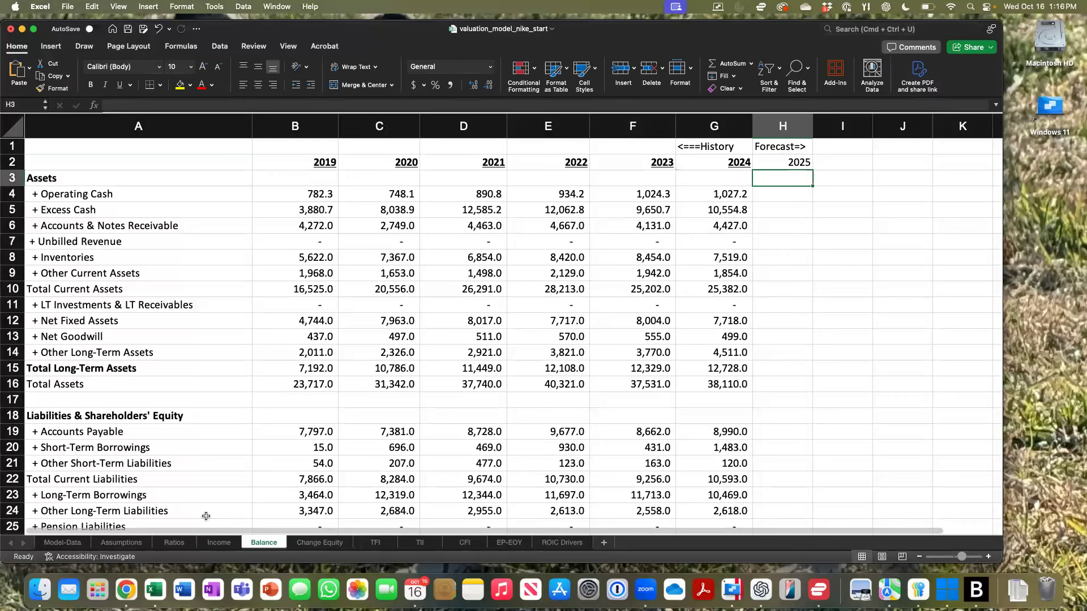
left_click(175, 542)
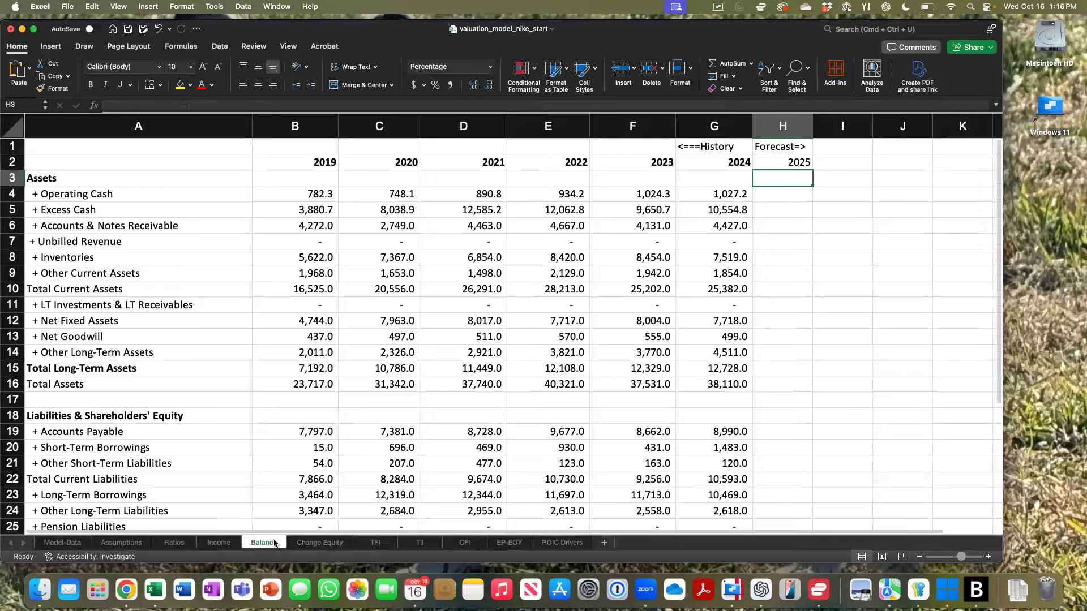
left_click(264, 542)
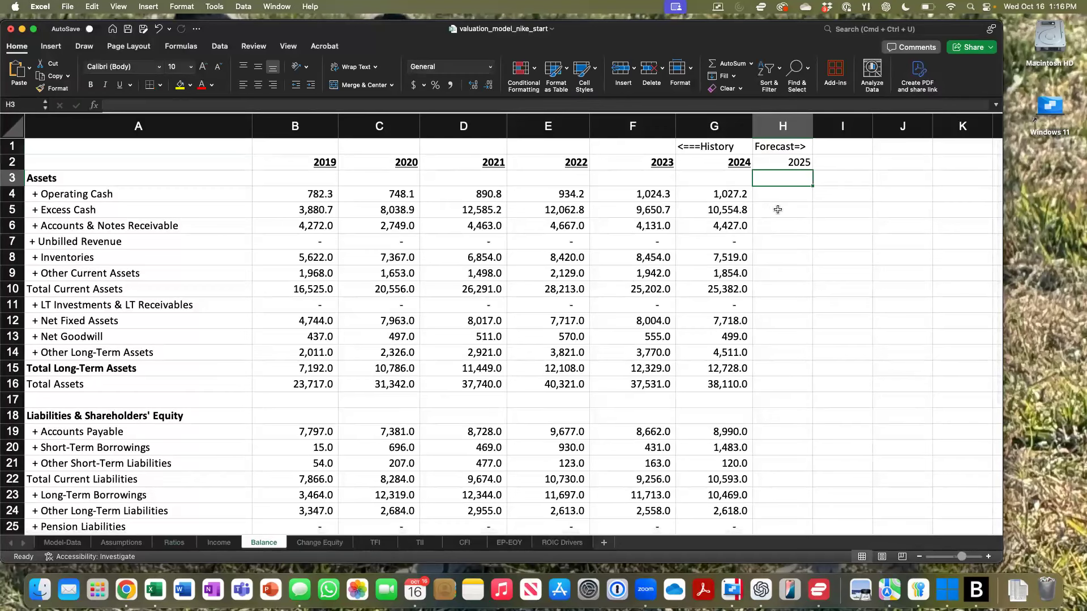
Step: Forecast 2025 Accounts & Notes Receivable in H6 of the Balance sheet with the formula =Income!H3*Ratios!H14
left_click(779, 211)
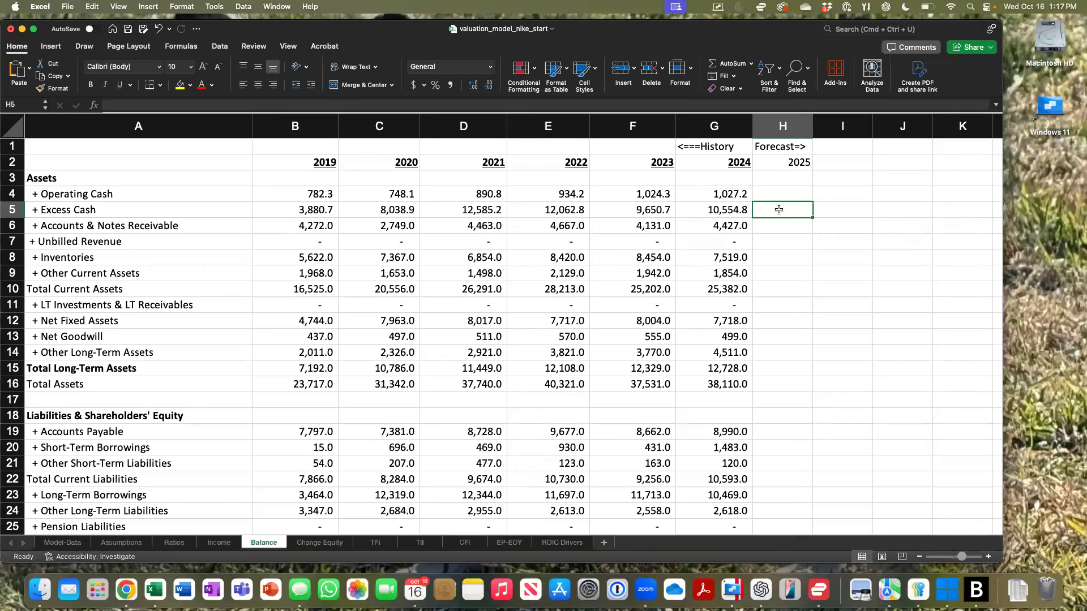
key("Down")
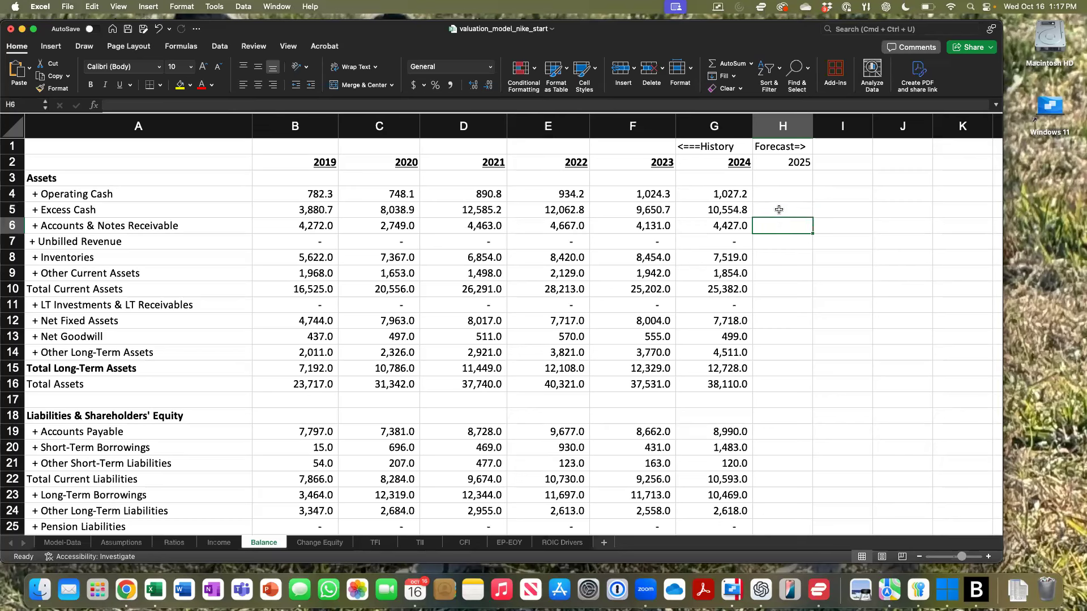
type("=")
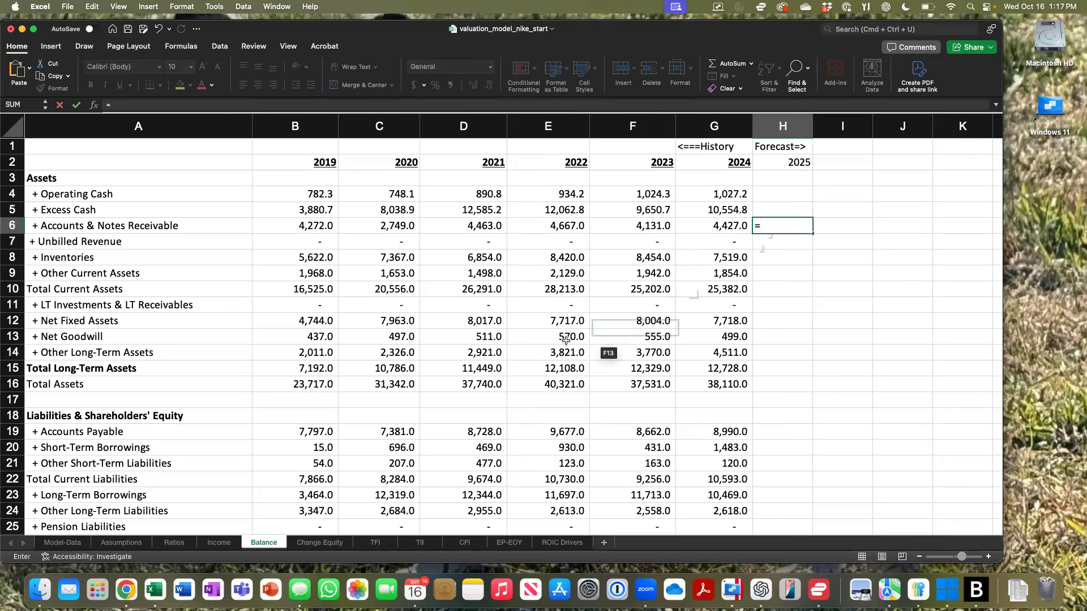
left_click(212, 547)
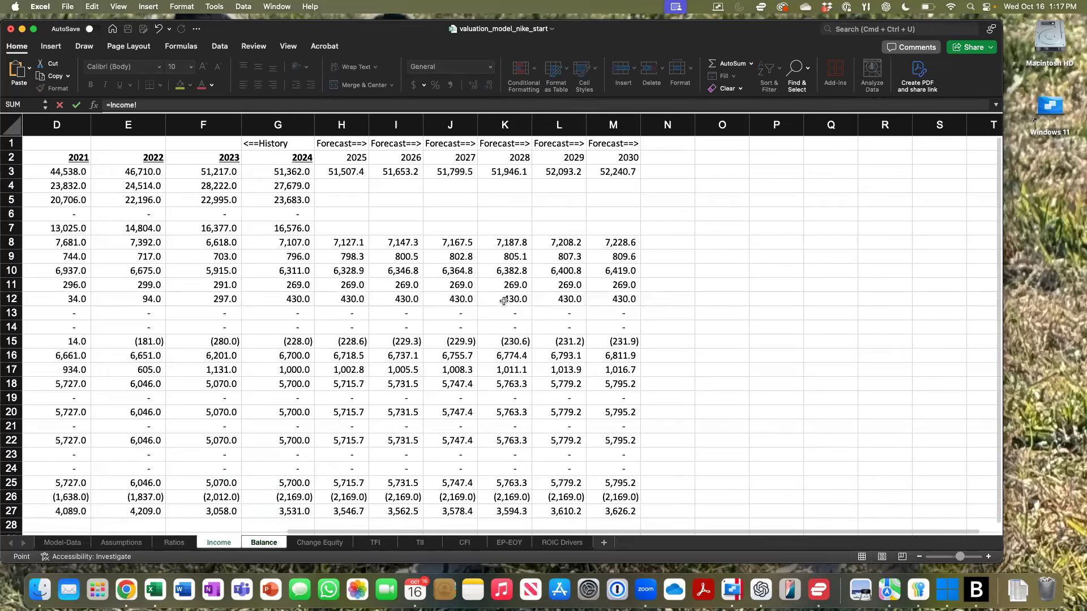
scroll(444, 273, "left", 2)
scroll(444, 272, "left", 2)
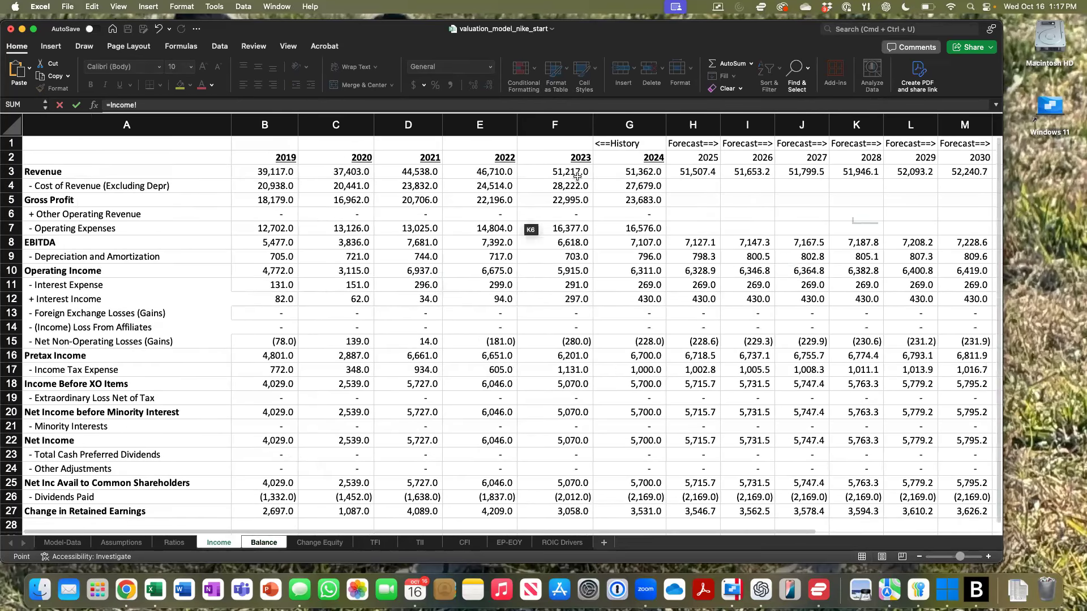
left_click(692, 172)
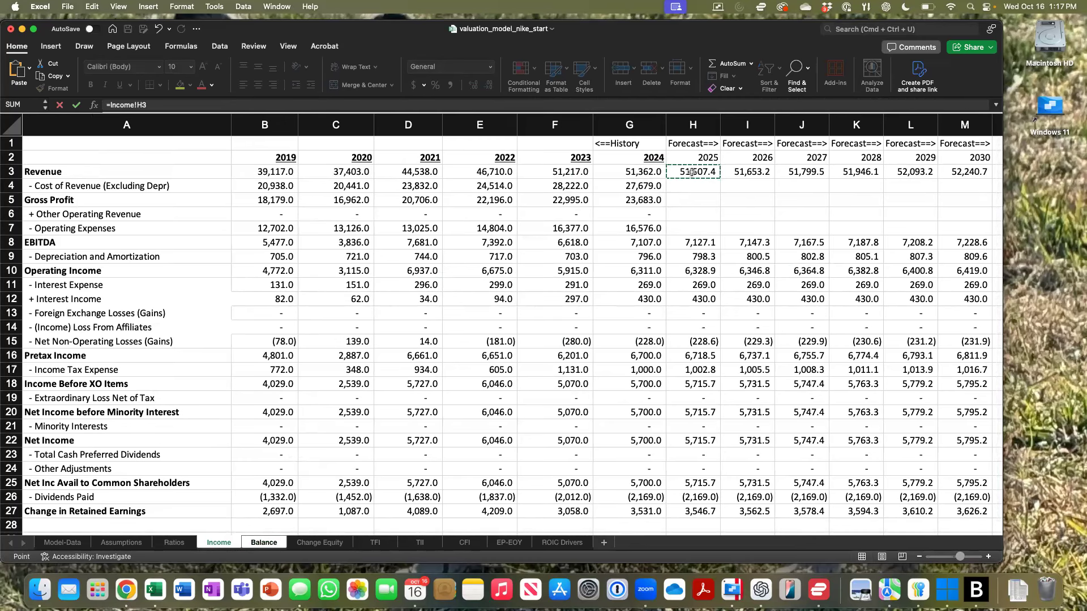
type("*")
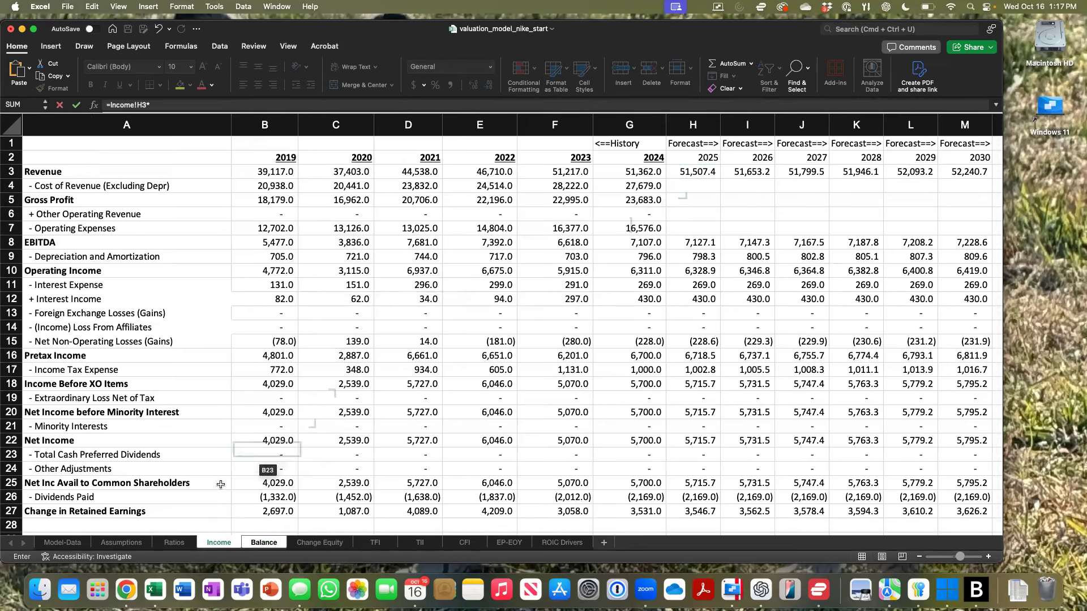
left_click(174, 543)
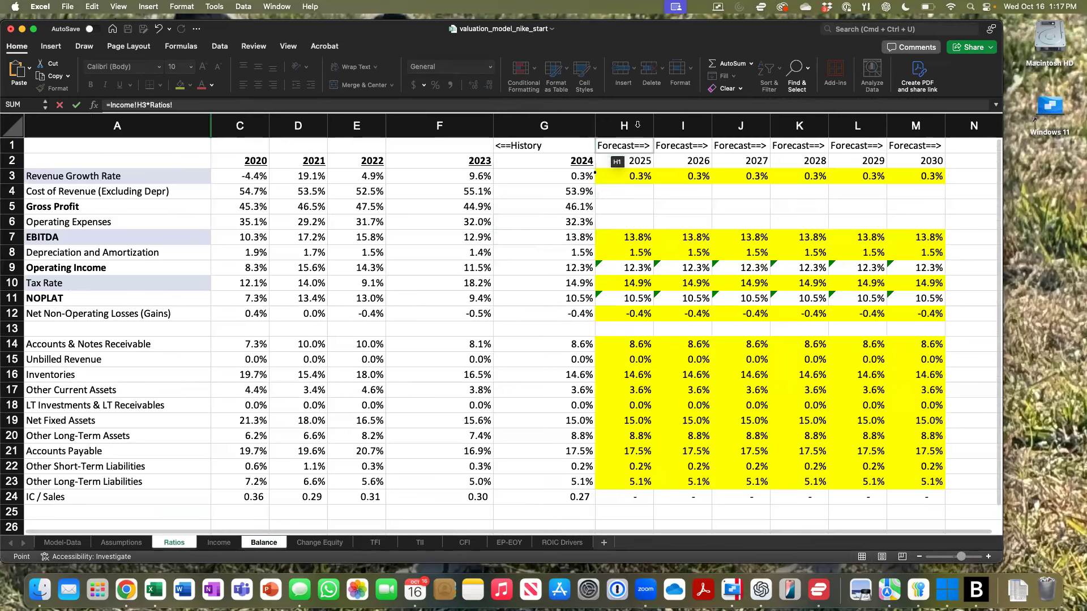
left_click(617, 349)
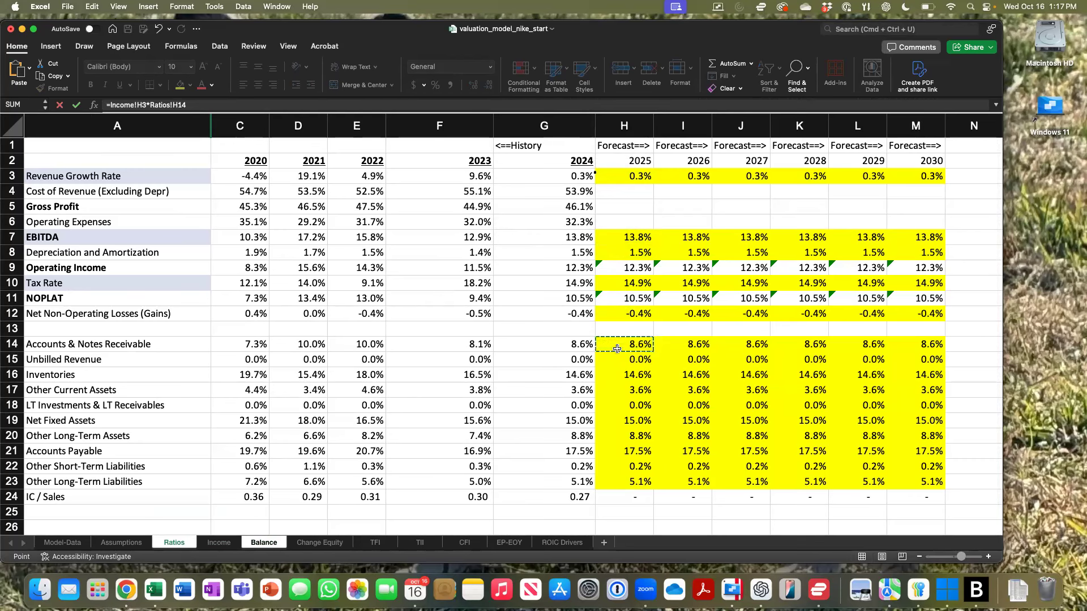
key("Return")
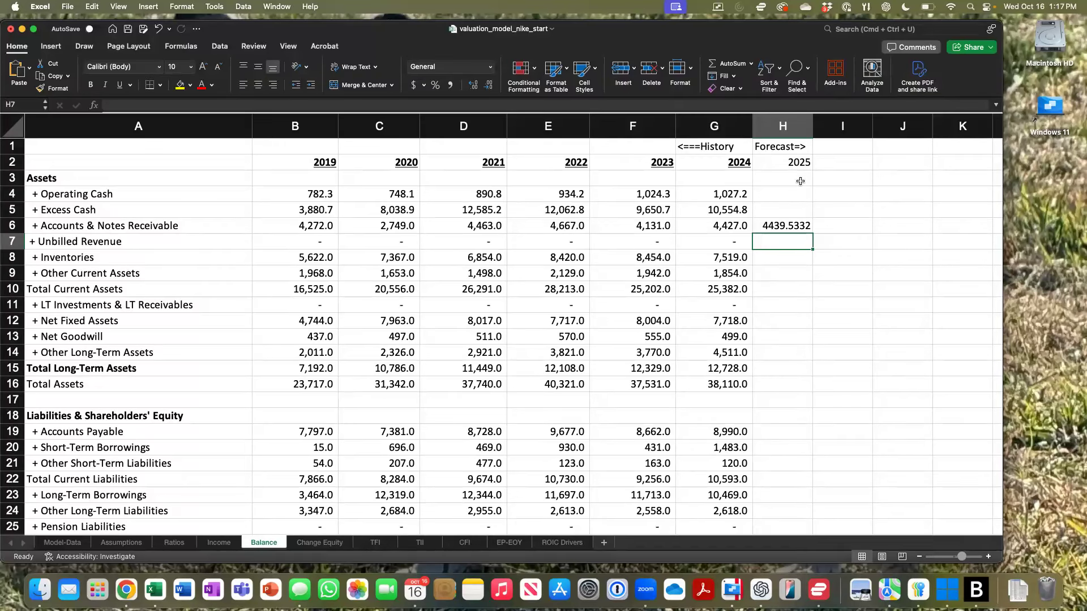
Step: Format the 2025 forecast cells H4:H33 on the Balance sheet in comma style with one decimal place
left_click(789, 193)
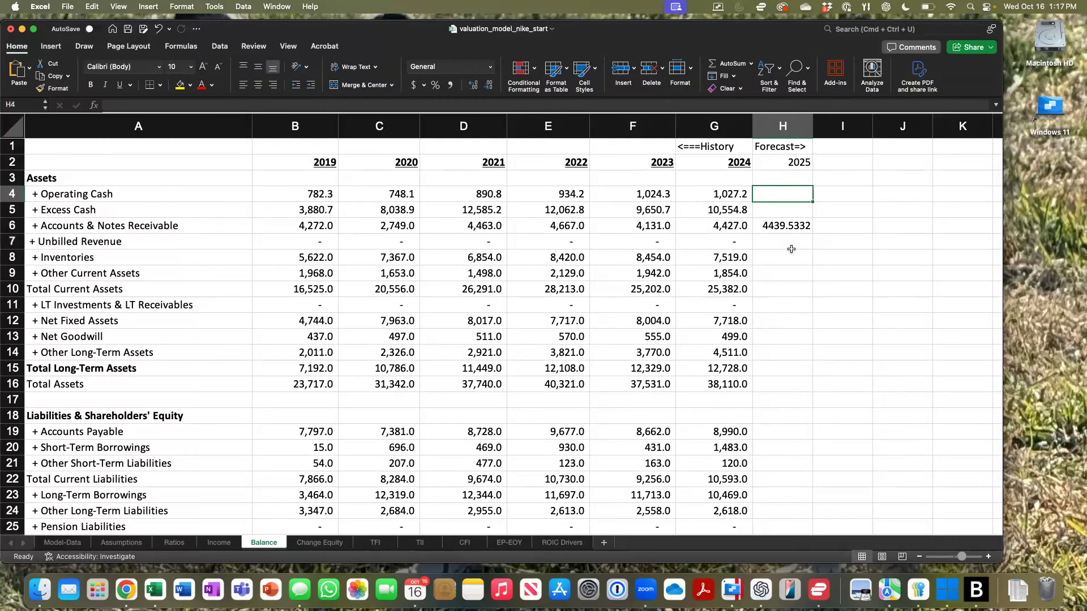
scroll(784, 340, "down", 5)
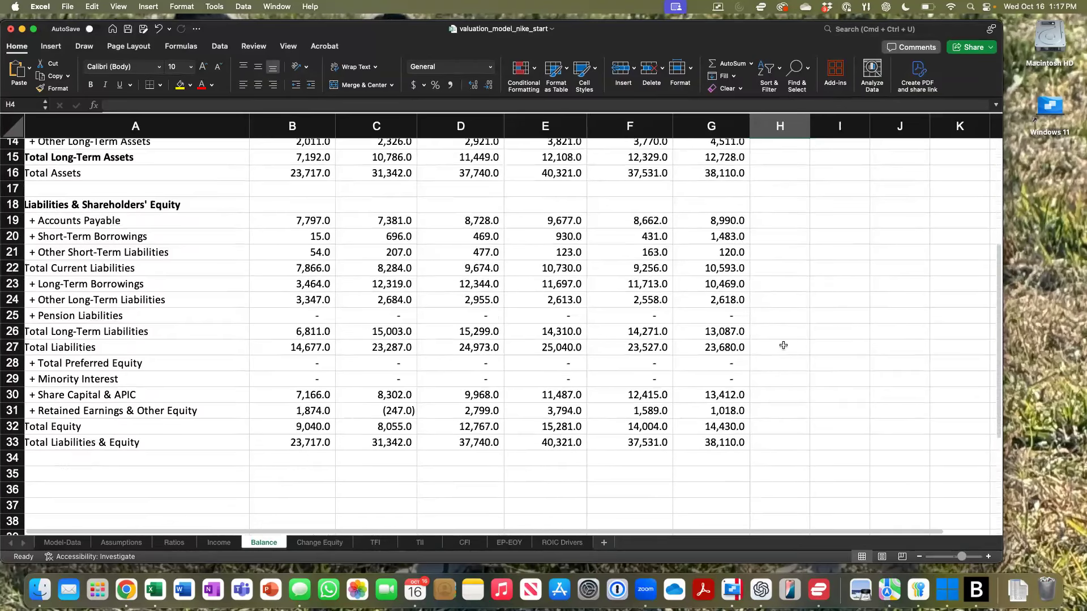
left_click(764, 445, "shift")
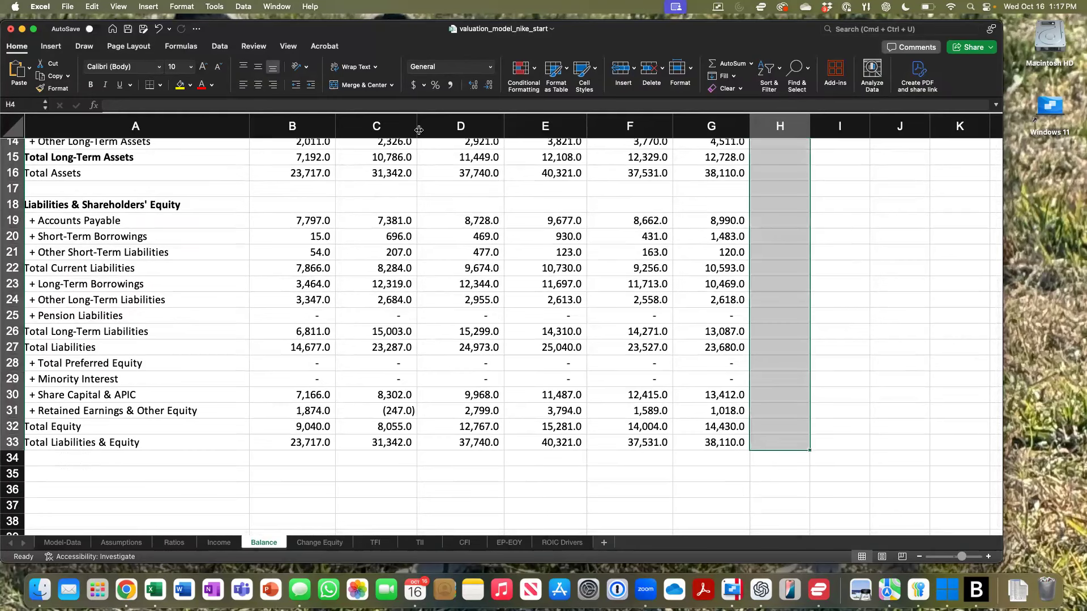
left_click(453, 85)
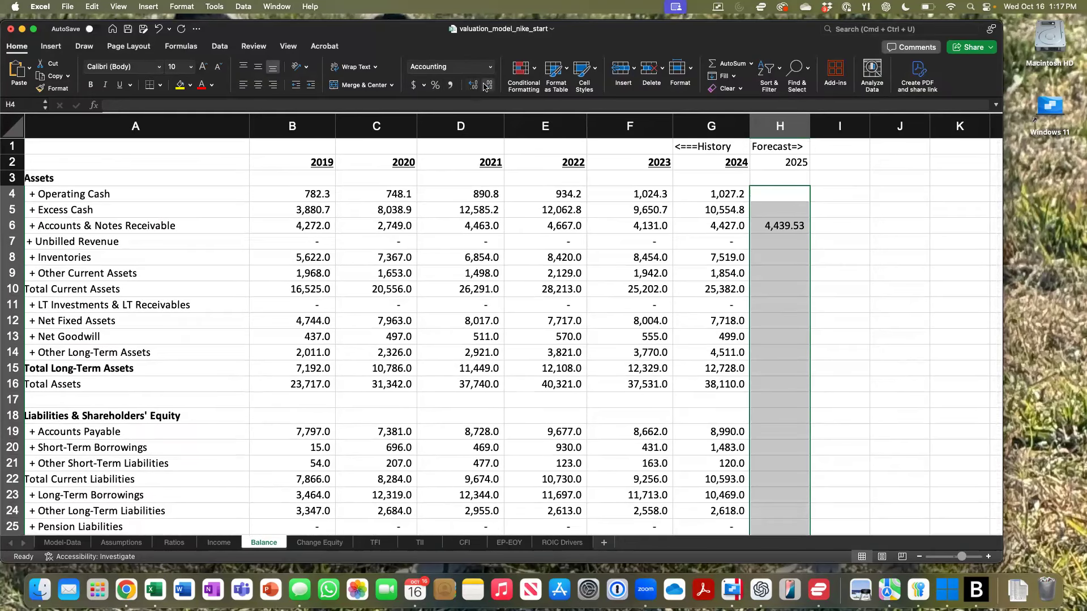
left_click(487, 85)
left_click(401, 310)
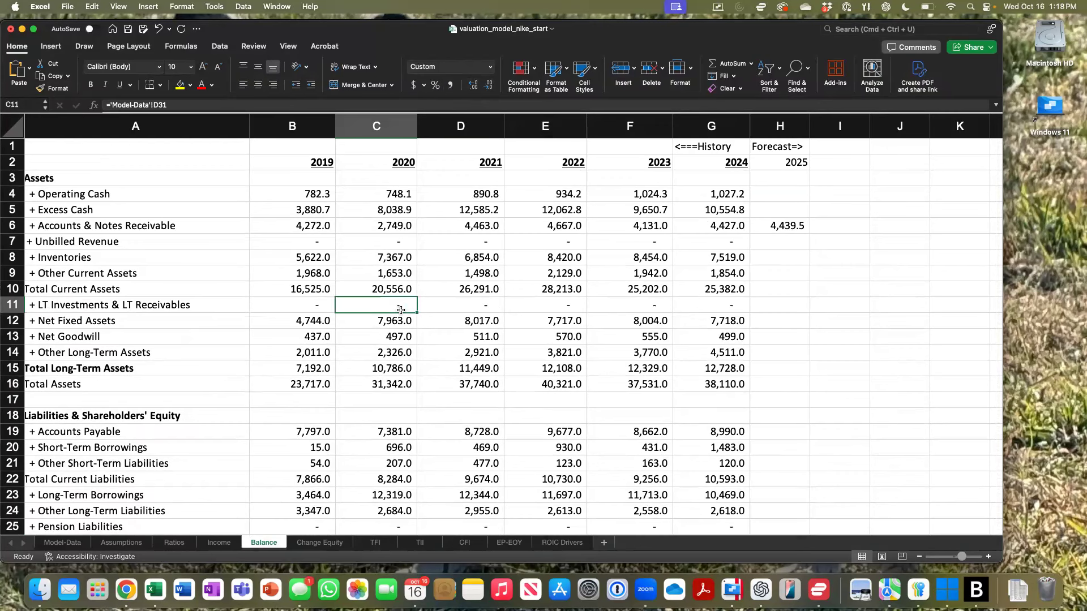
Step: Forecast 2025 Unbilled Revenue in H7 of the Balance sheet with the formula =Income!H3*Ratios!H15
left_click(771, 241)
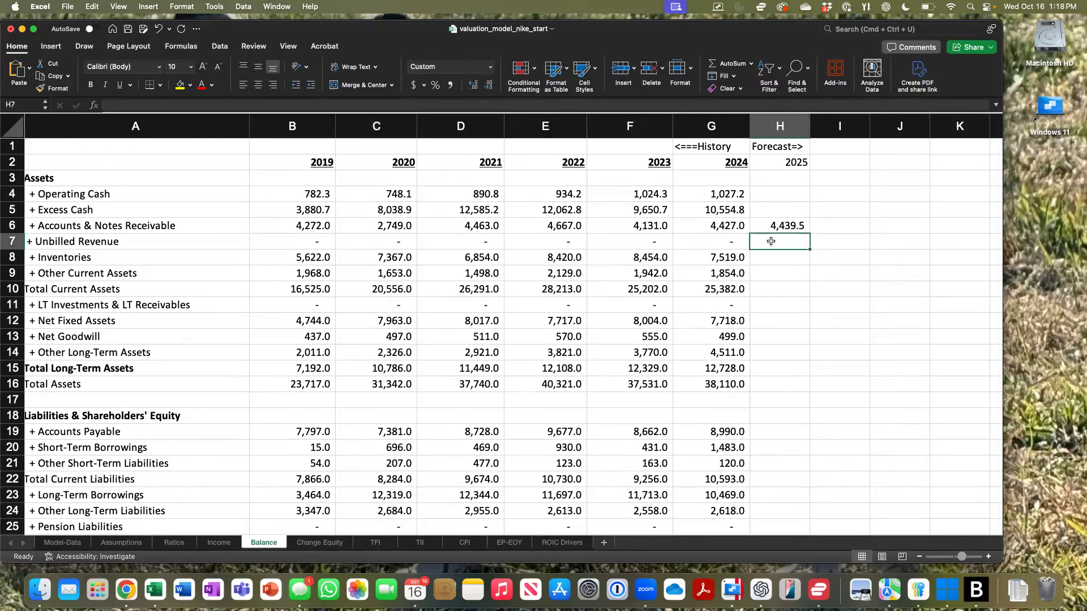
type("=")
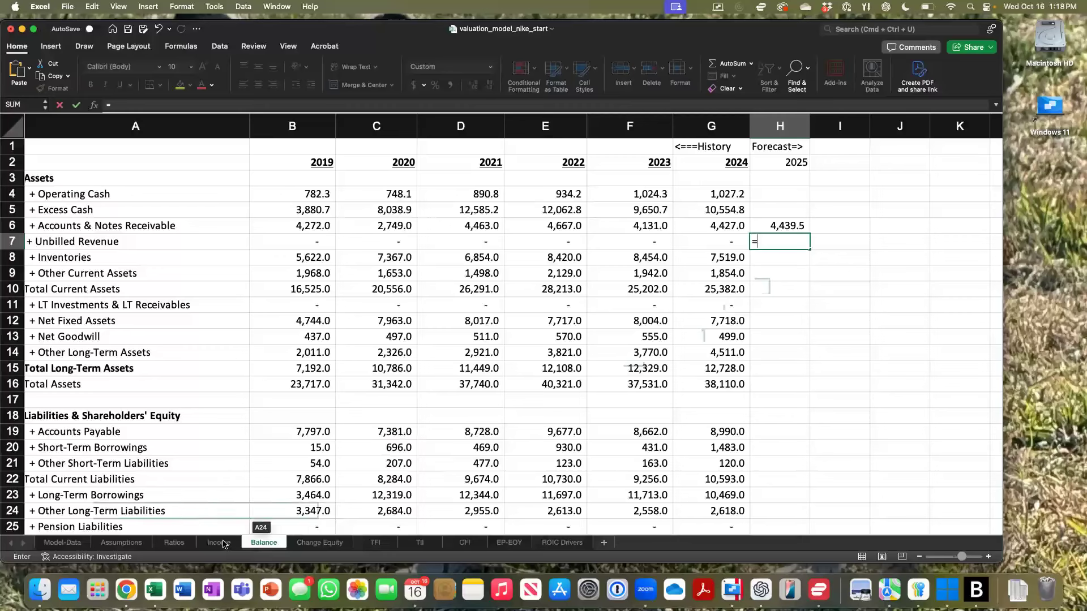
left_click(220, 543)
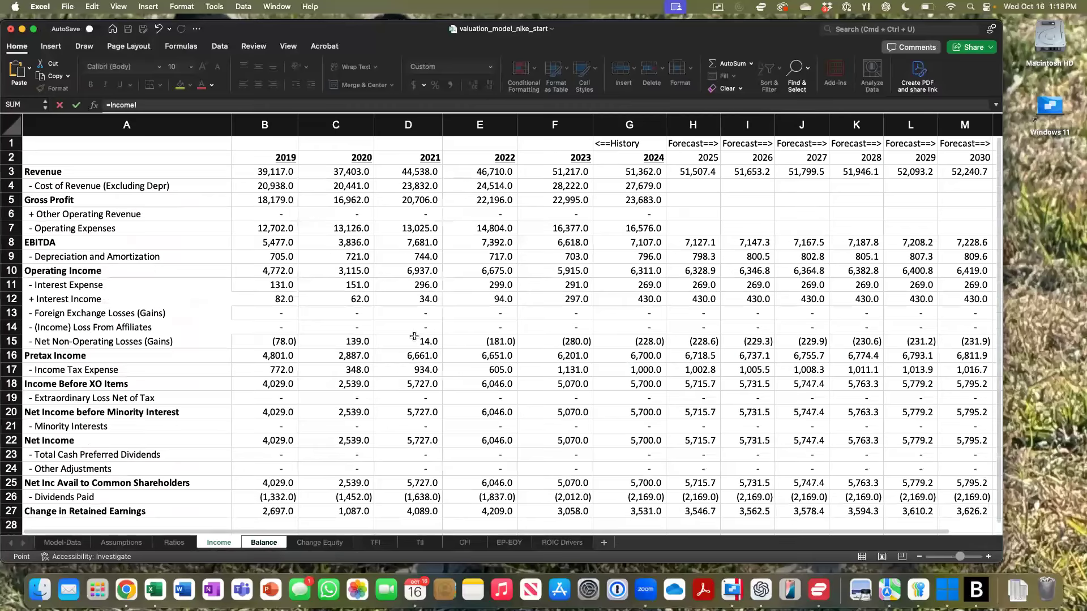
left_click(704, 171)
type("*")
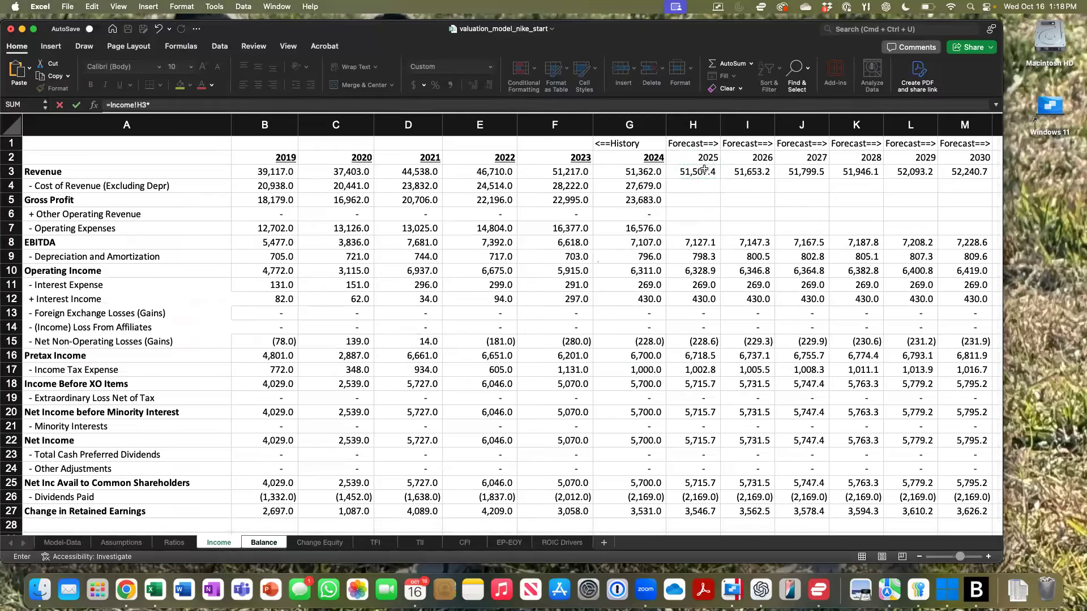
left_click(174, 541)
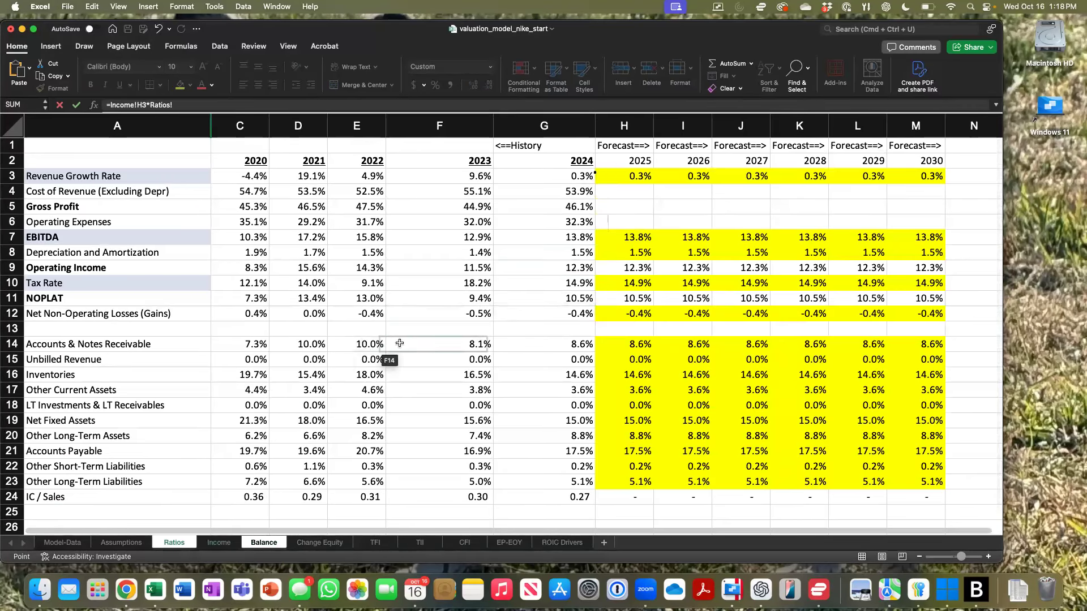
left_click(608, 364)
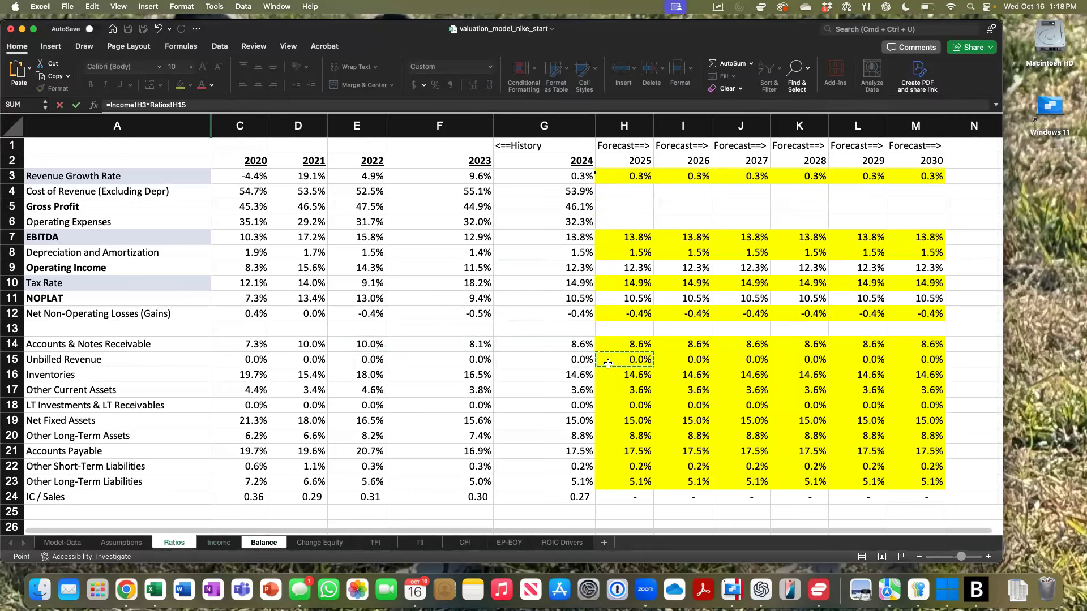
key("Return")
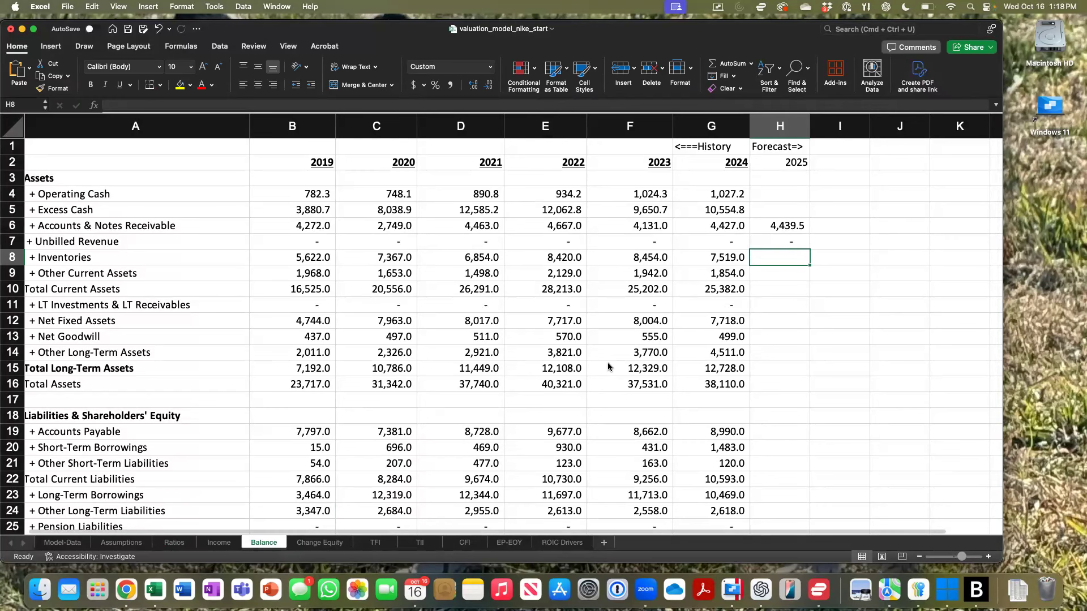
Step: Forecast 2025 Inventories in H8 of the Balance sheet with the formula =Income!H3*Ratios!H16
type("=")
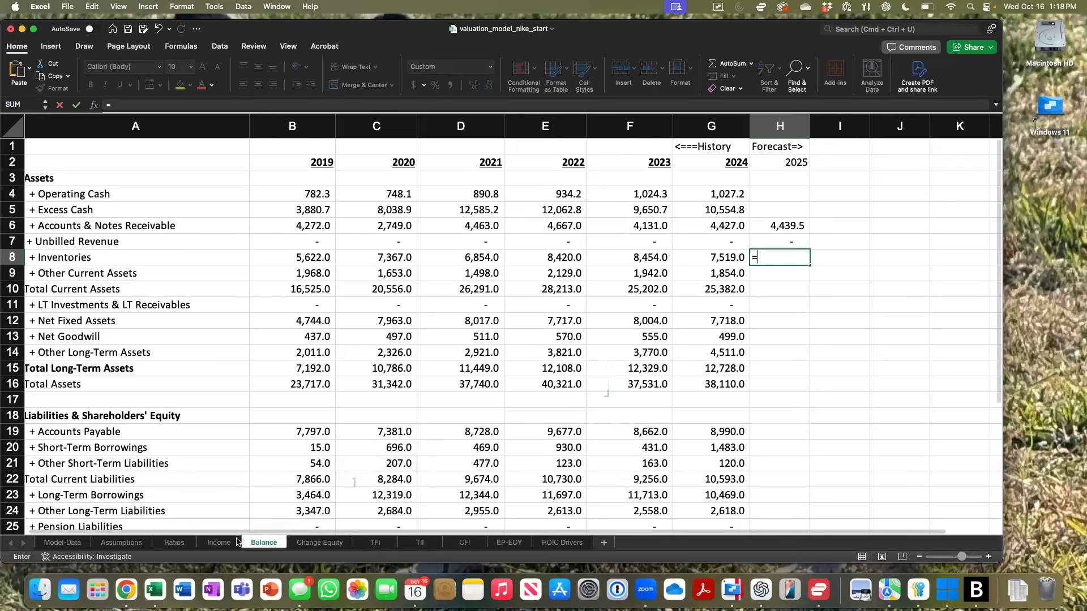
left_click(218, 543)
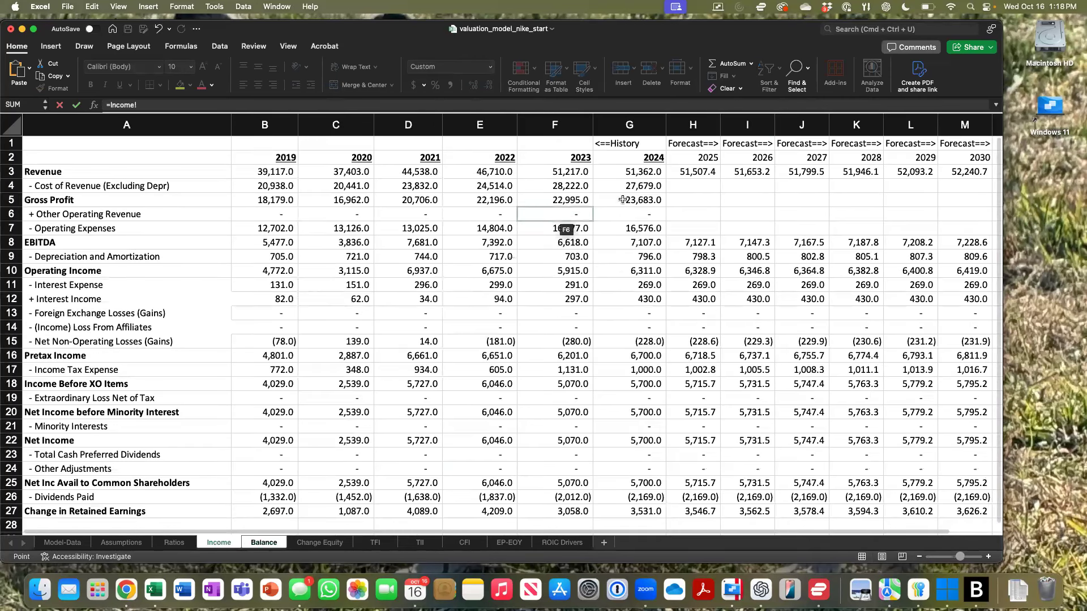
left_click(681, 167)
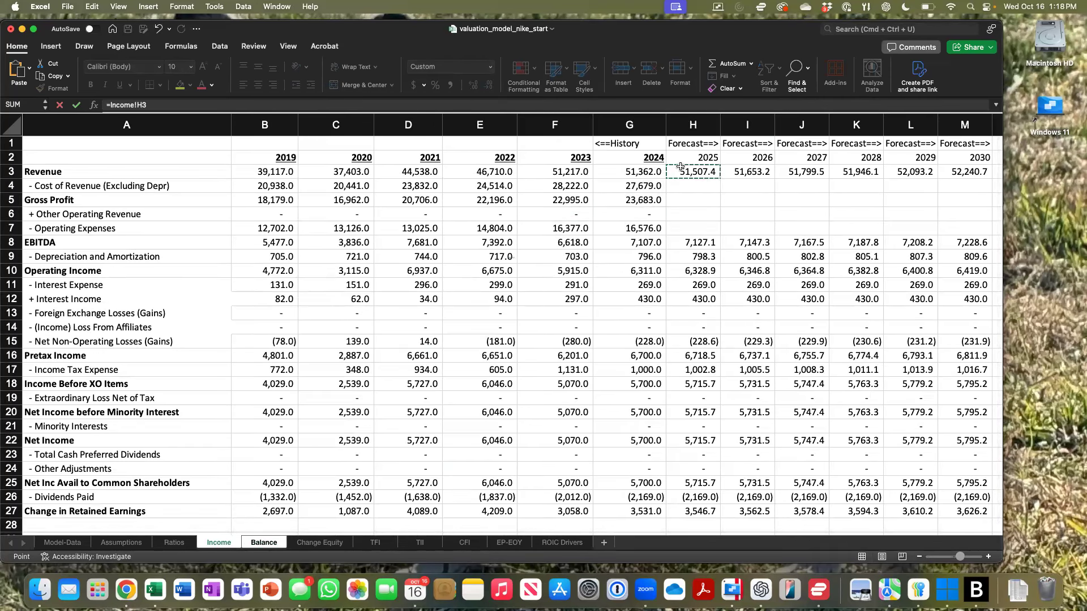
type("*")
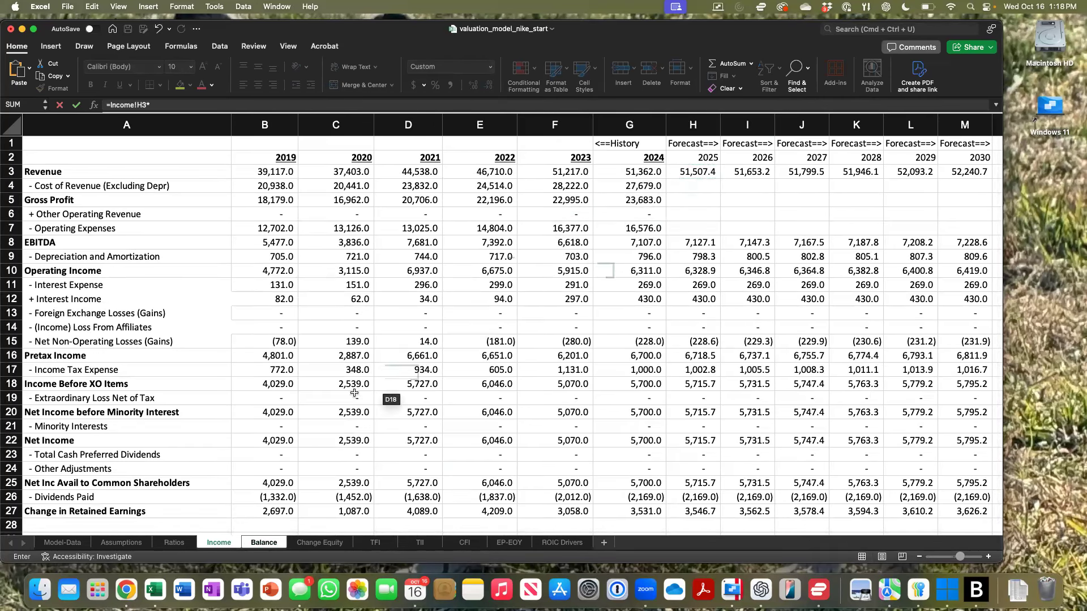
key("ctrl+Page_Up")
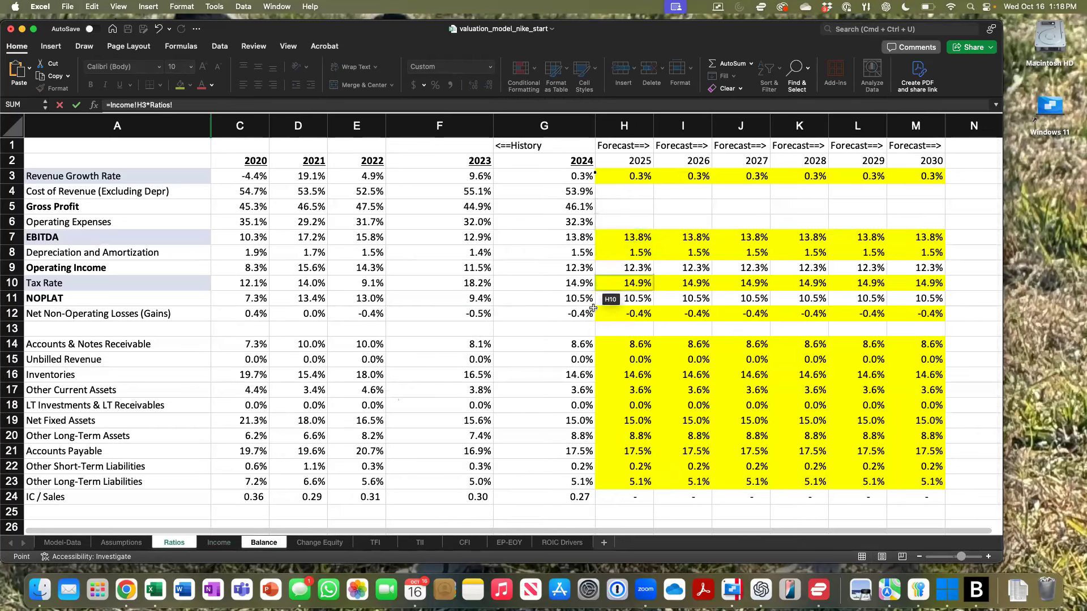
left_click(605, 375)
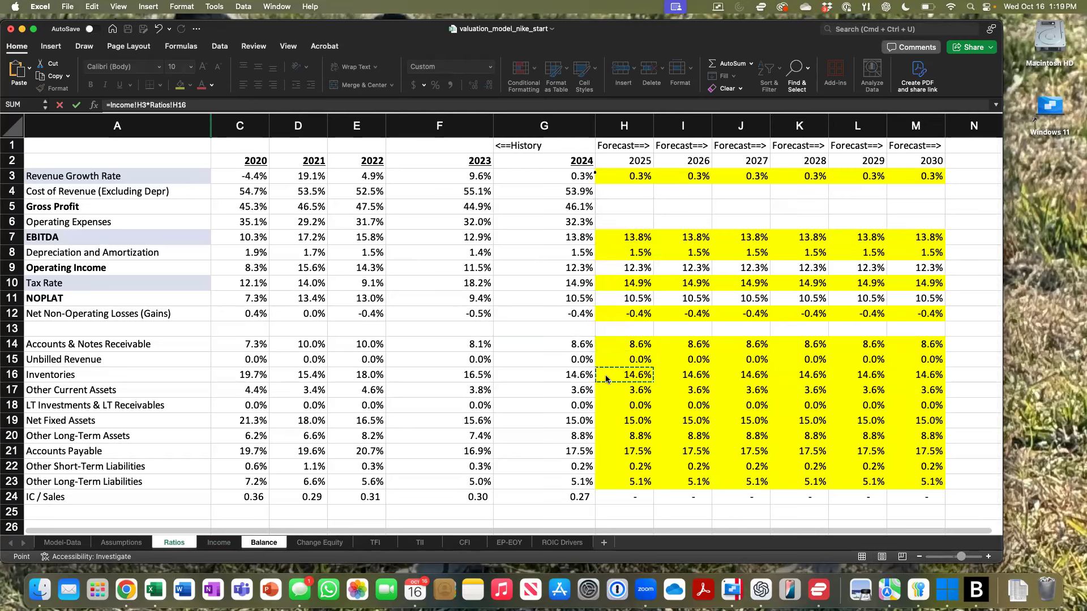
key("Return")
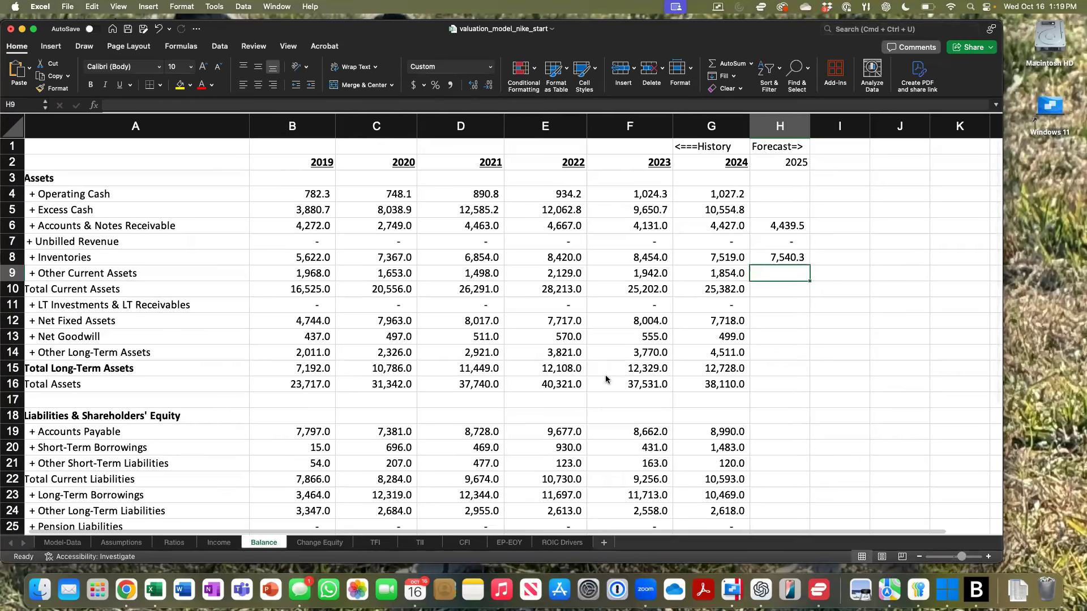
Step: Forecast 2025 Other Current Assets in H9 of the Balance sheet with the formula =Income!H3*Ratios!H17
type("=")
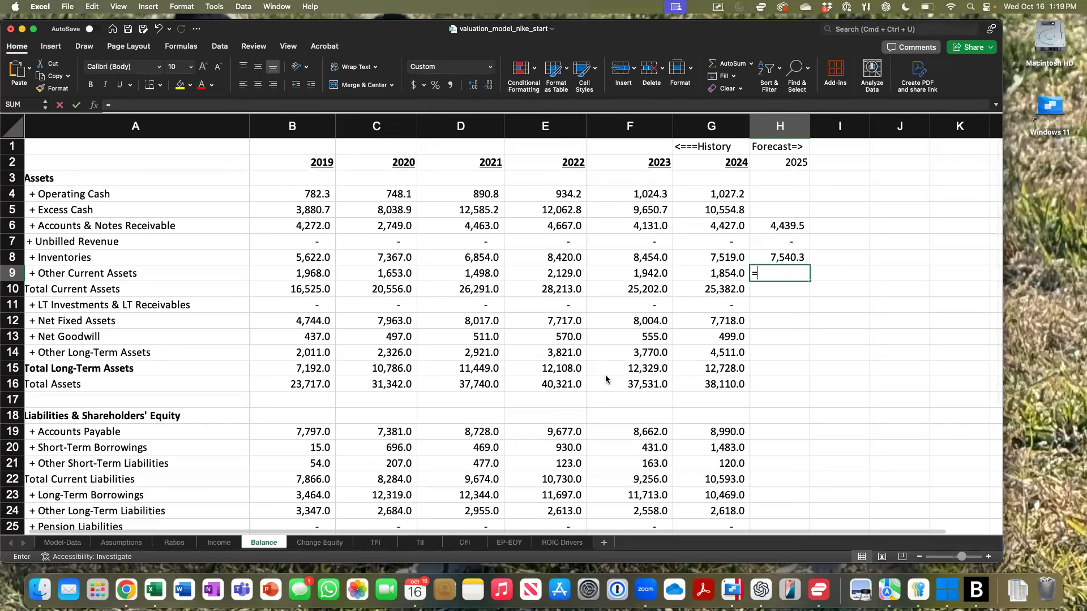
left_click(218, 543)
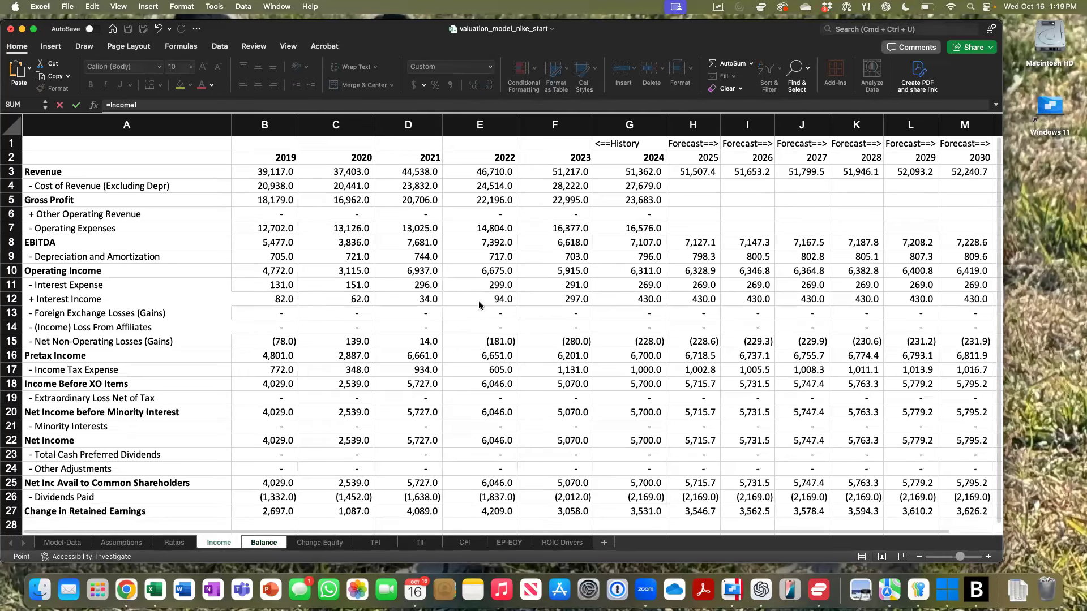
left_click(697, 173)
type("*")
left_click(177, 543)
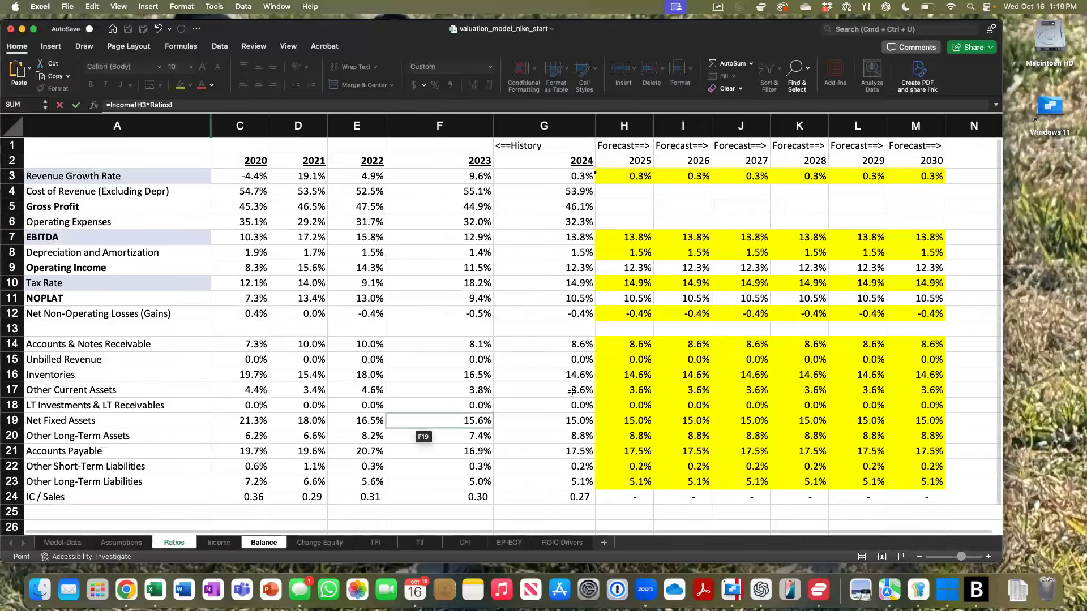
left_click(632, 394)
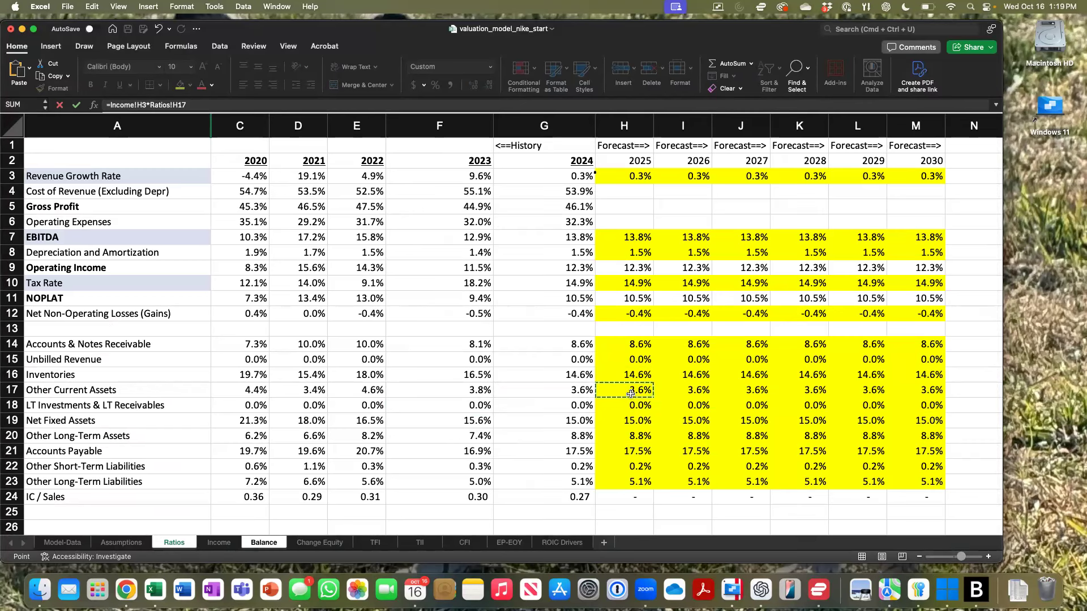
key("Return")
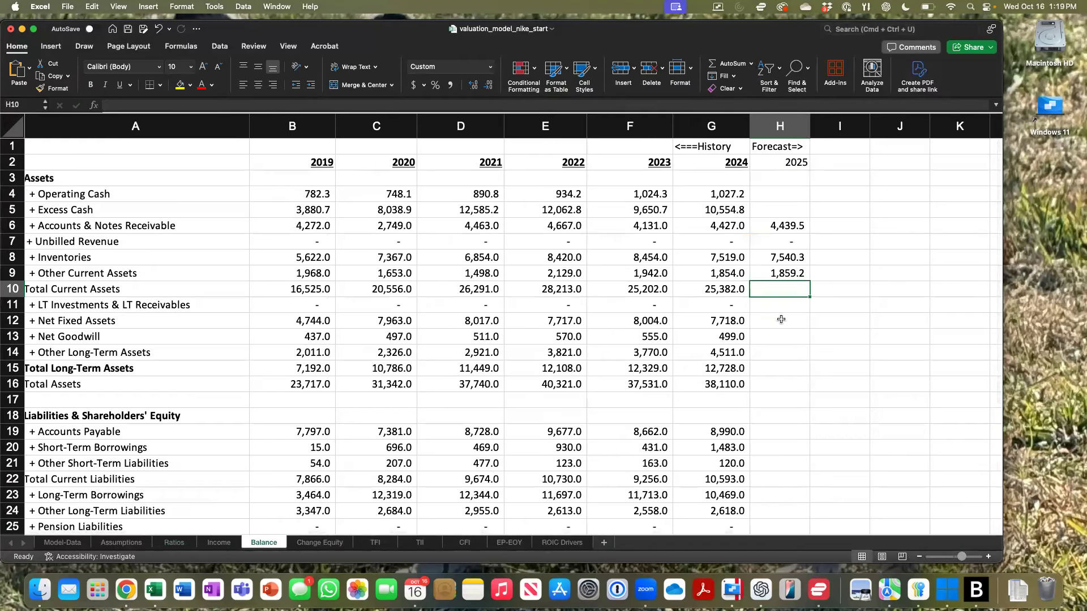
Step: Forecast 2025 LT Investments & LT Receivables in H11 of the Balance sheet with the formula =Income!H3*Ratios!H18
left_click(790, 301)
type("=Income!")
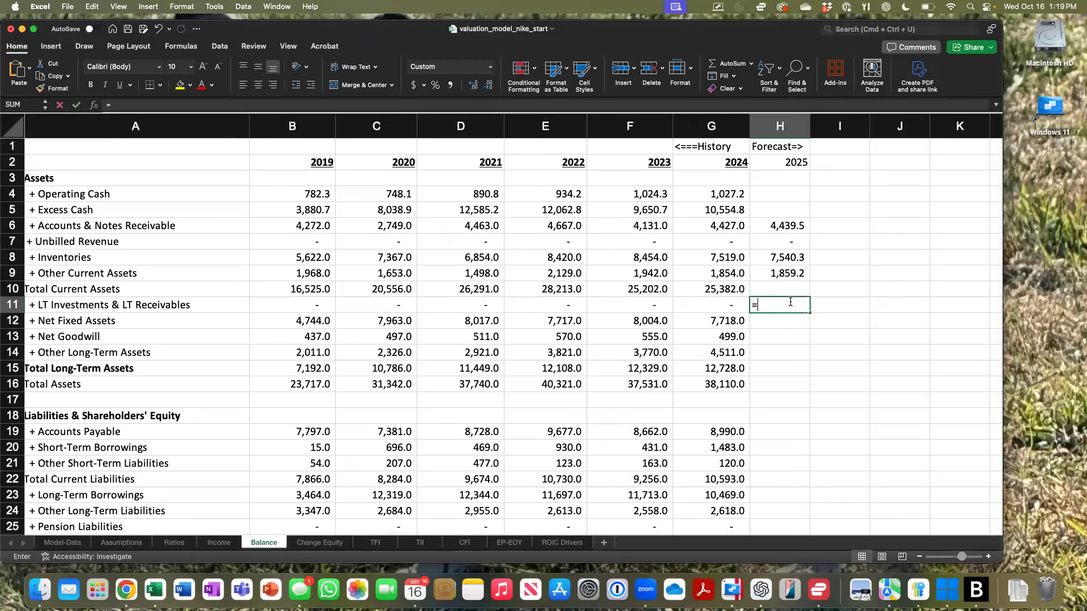
left_click(216, 542)
left_click(683, 173)
type("*")
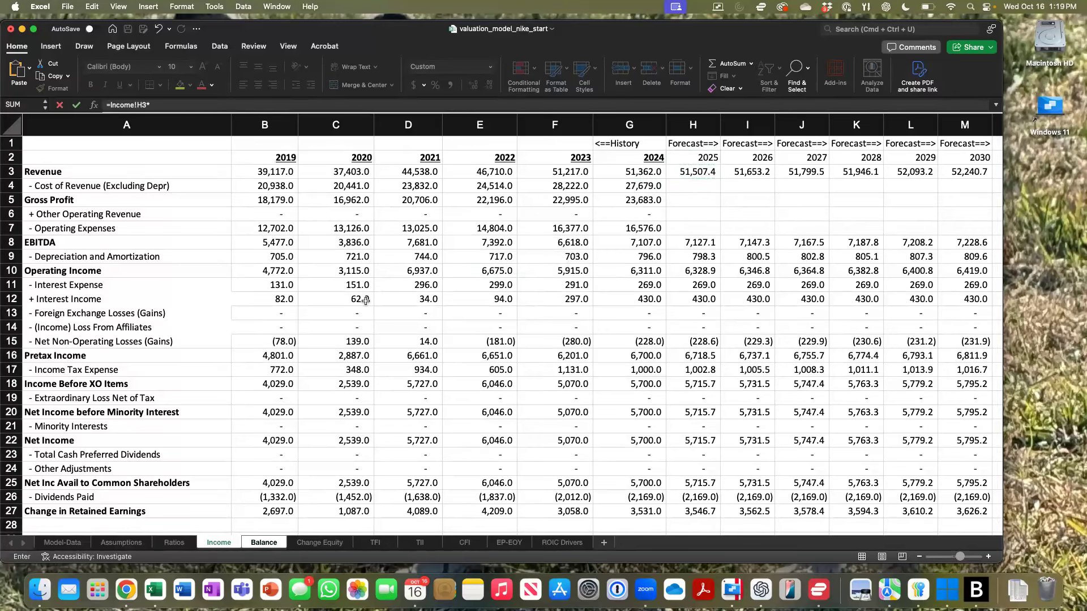
left_click(173, 542)
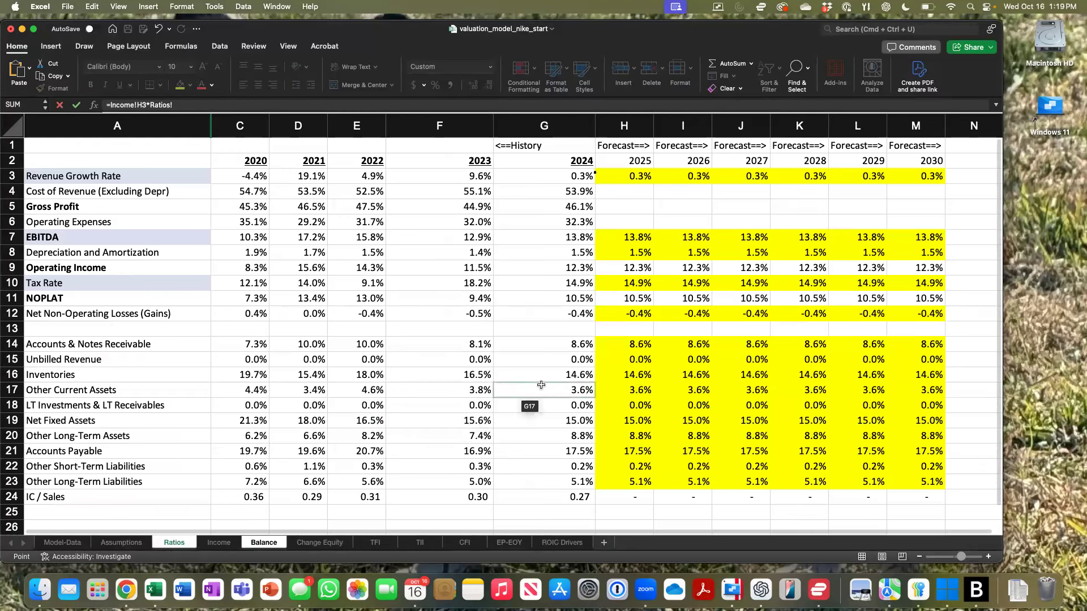
left_click(617, 405)
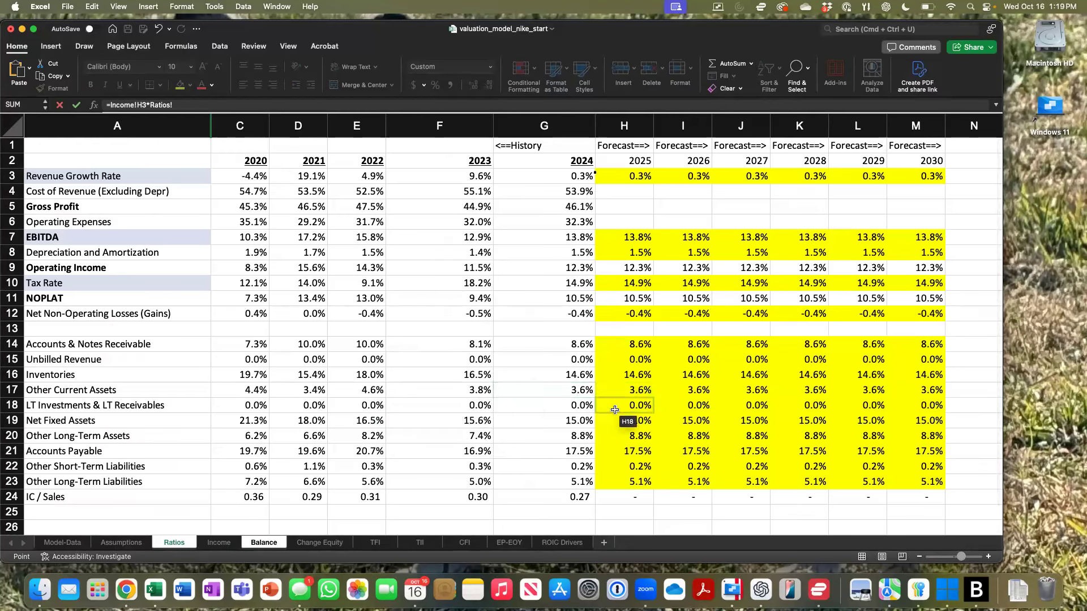
key("Escape")
type("\\")
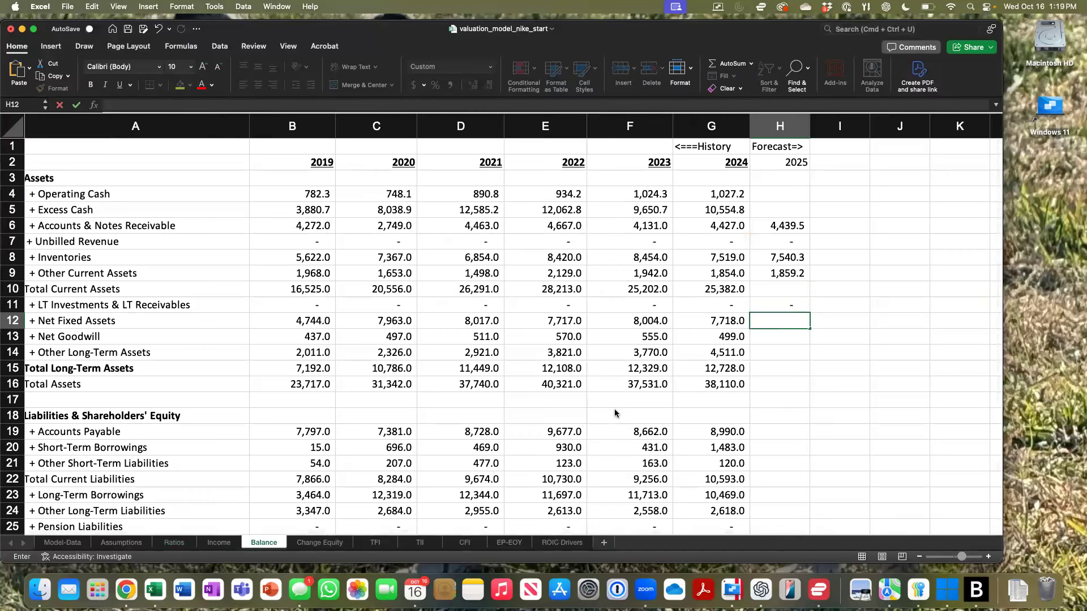
Step: Forecast 2025 Net Fixed Assets in H12 of the Balance sheet with the formula =Income!H3*Ratios!H19
type("=")
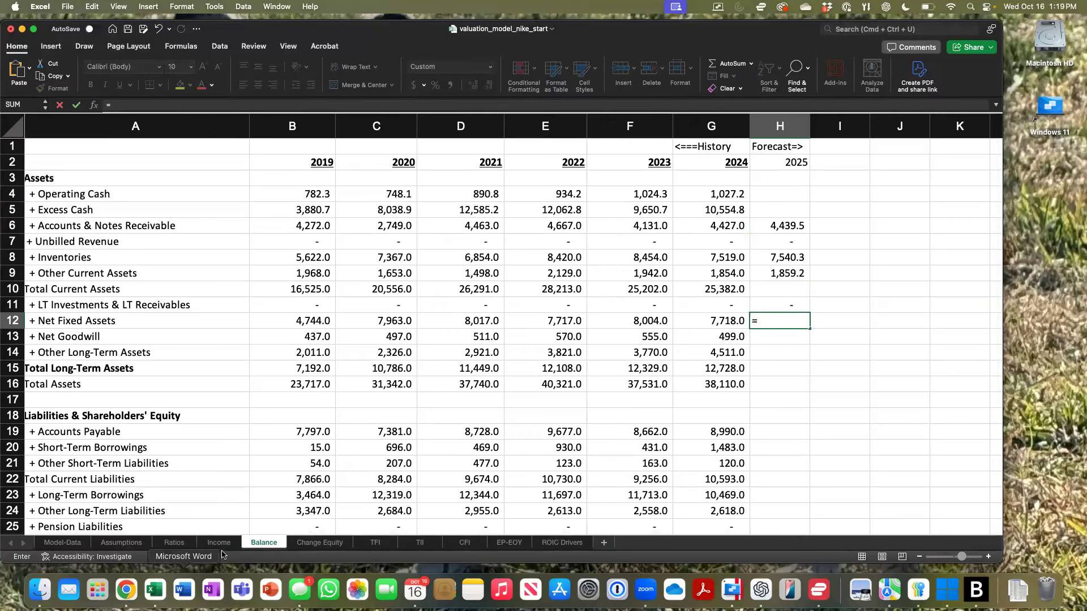
left_click(219, 543)
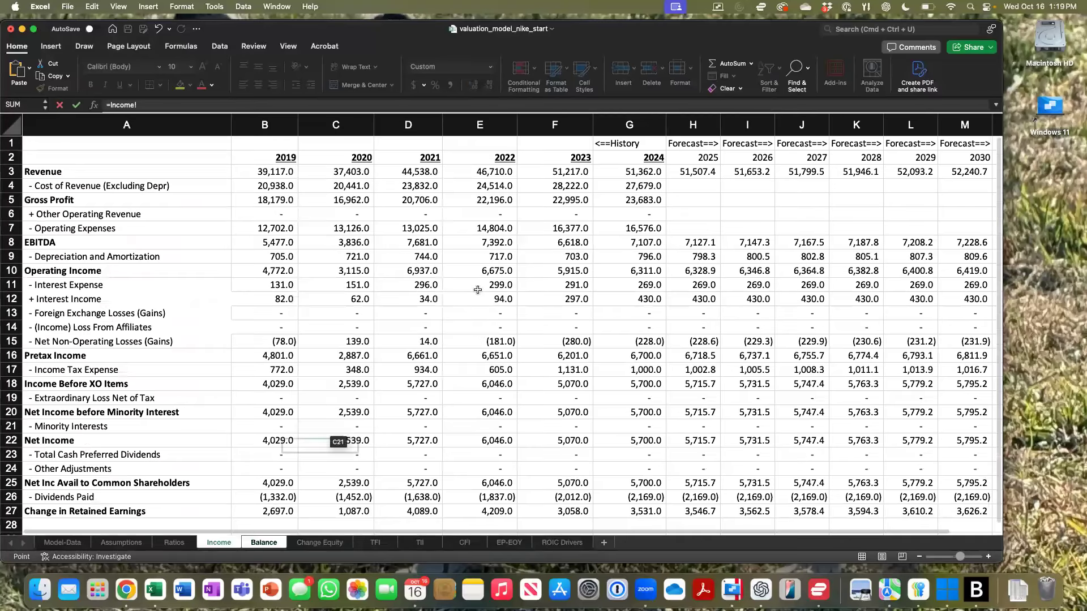
left_click(681, 171)
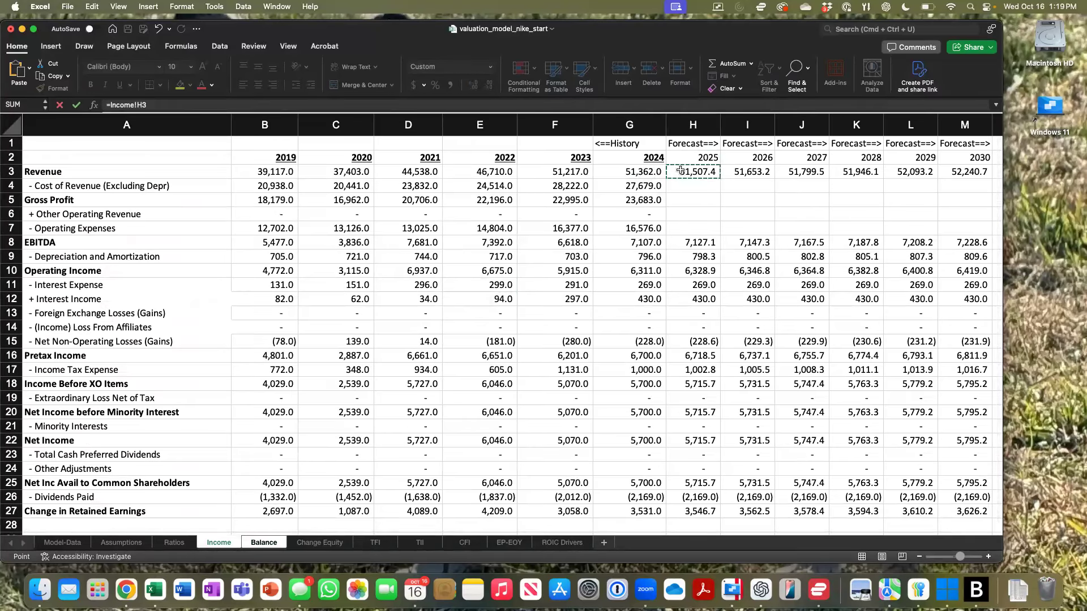
type("*")
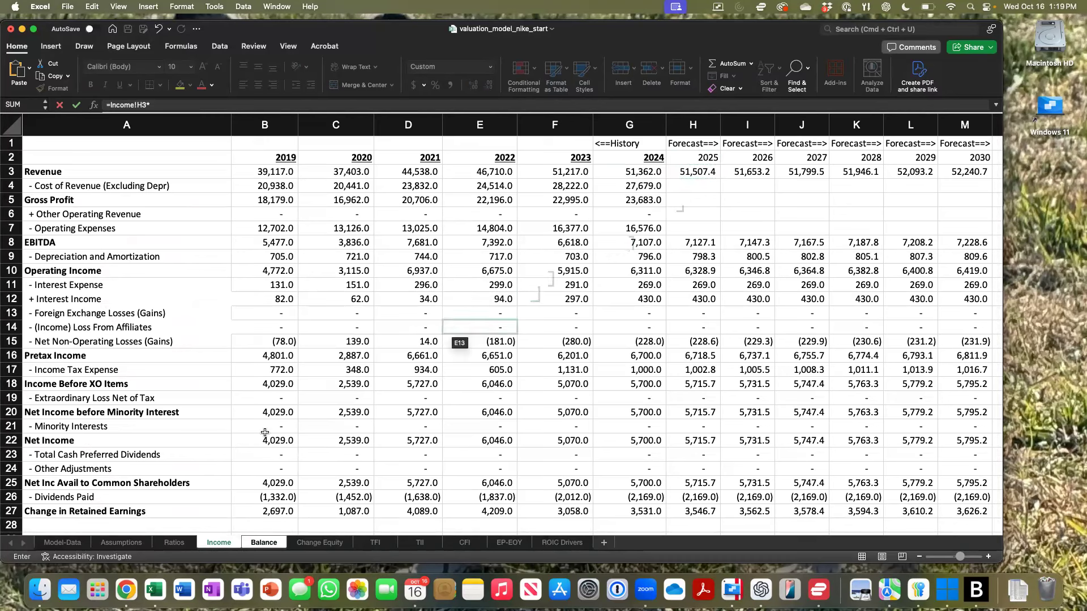
left_click(173, 543)
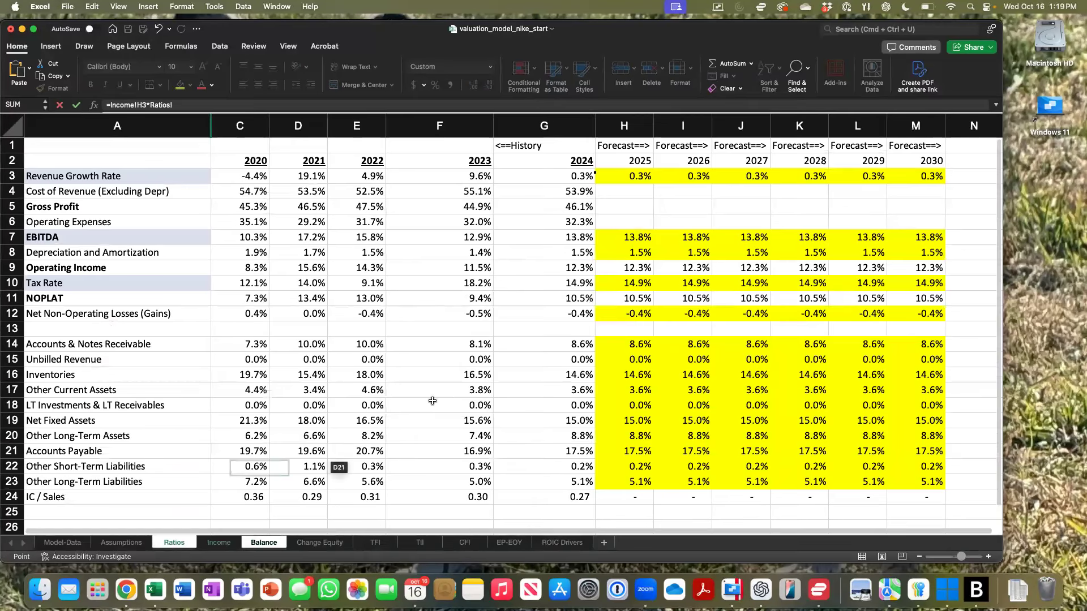
left_click(621, 425)
key("Return")
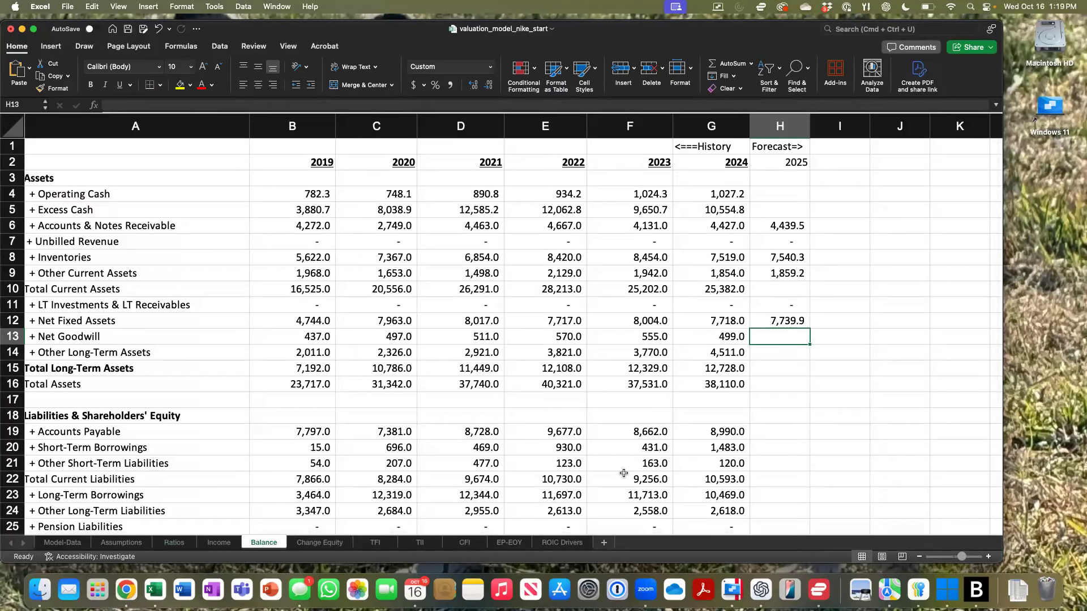
Step: Forecast 2025 Other Long-Term Assets in H14 of the Balance sheet with the formula =Income!H3*Ratios!H20
left_click(773, 353)
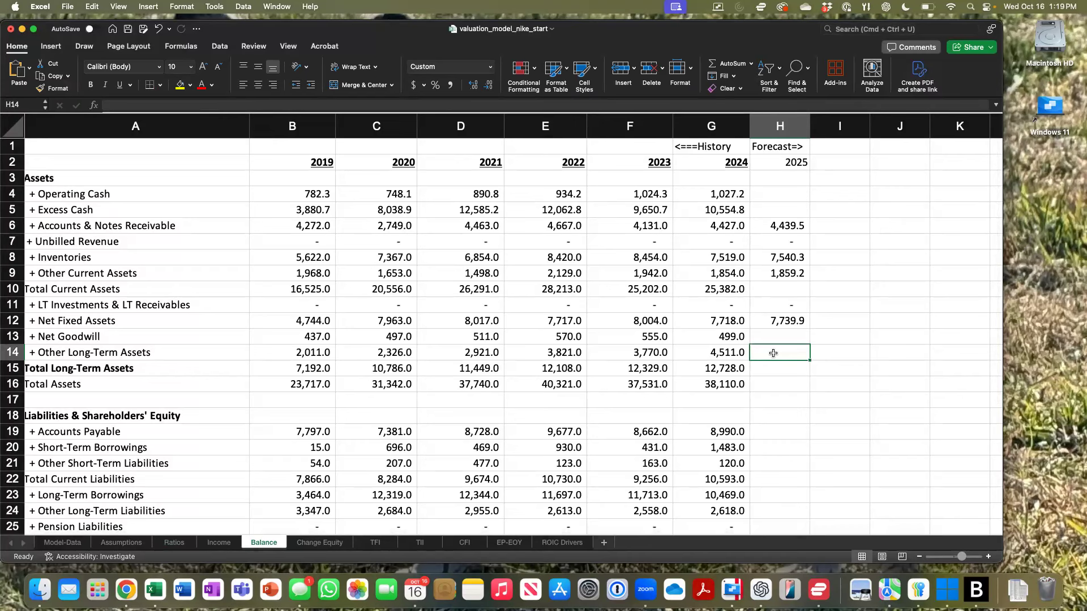
type("=")
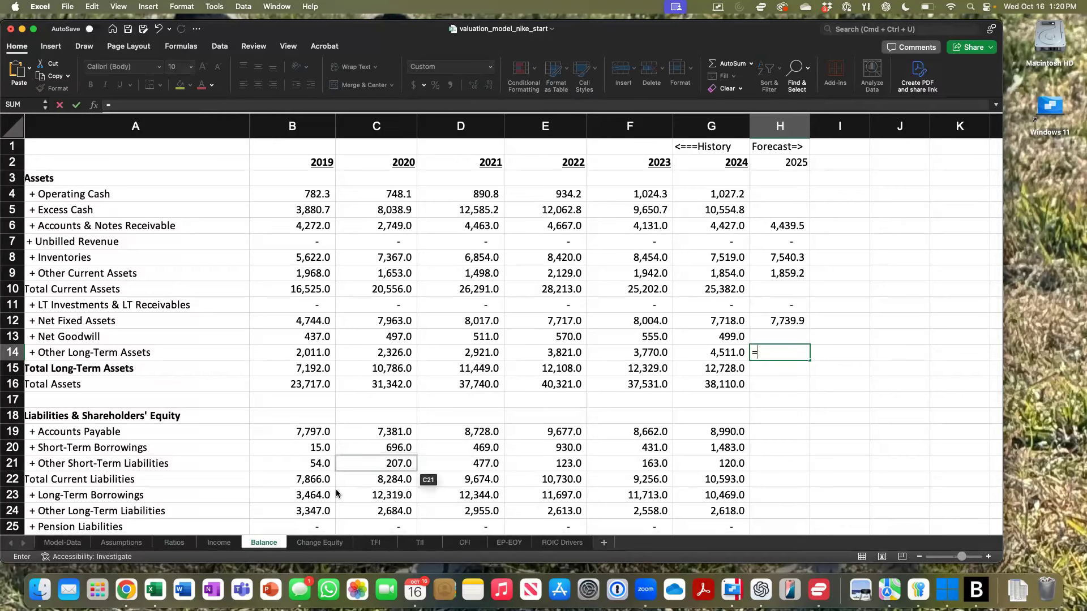
left_click(226, 542)
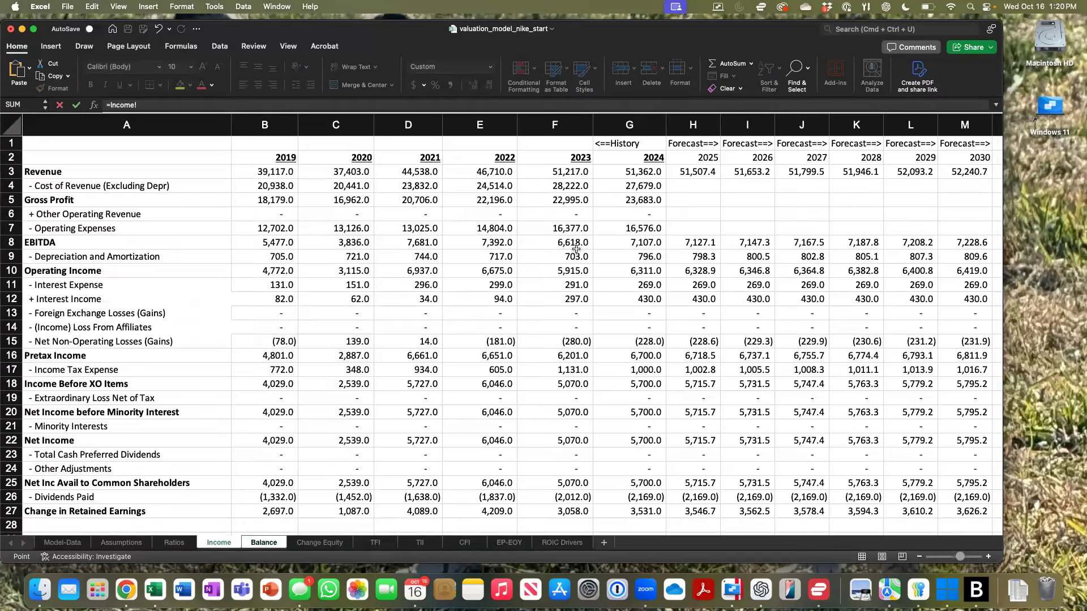
left_click(710, 176)
type("*")
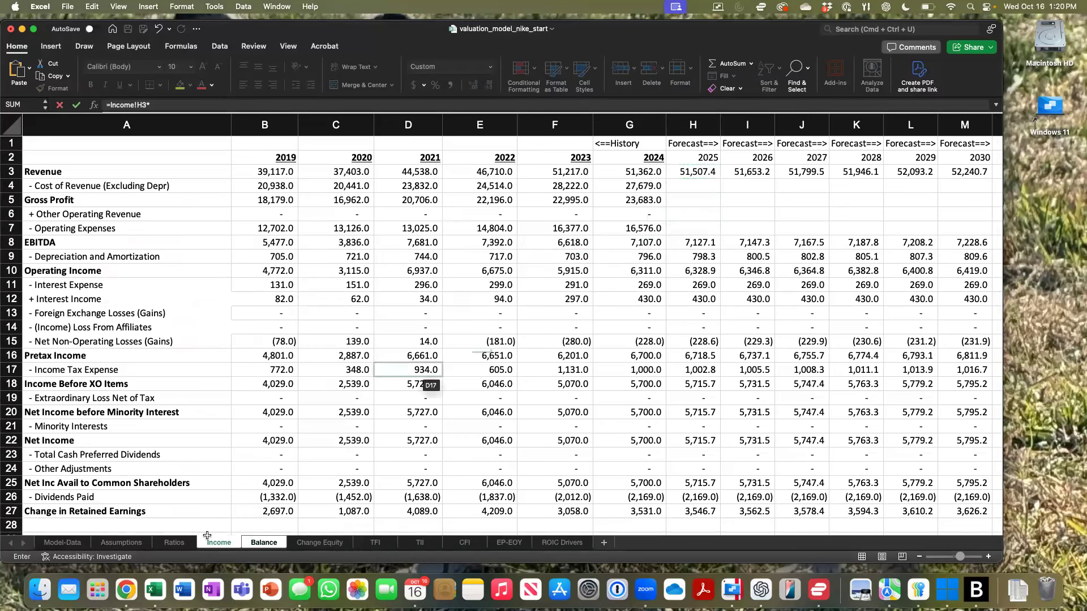
left_click(178, 545)
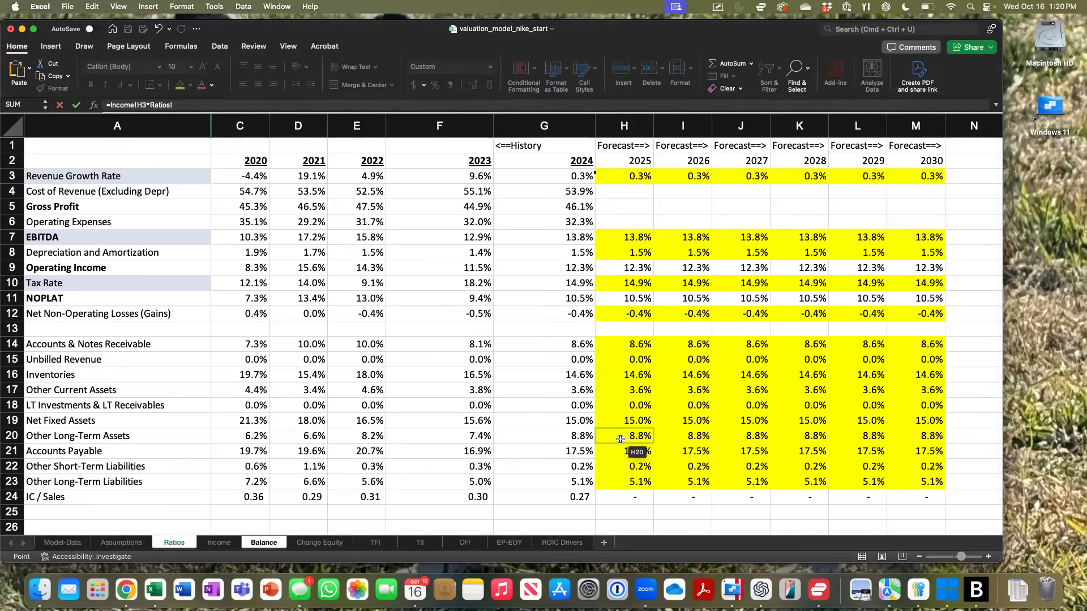
left_click(620, 440)
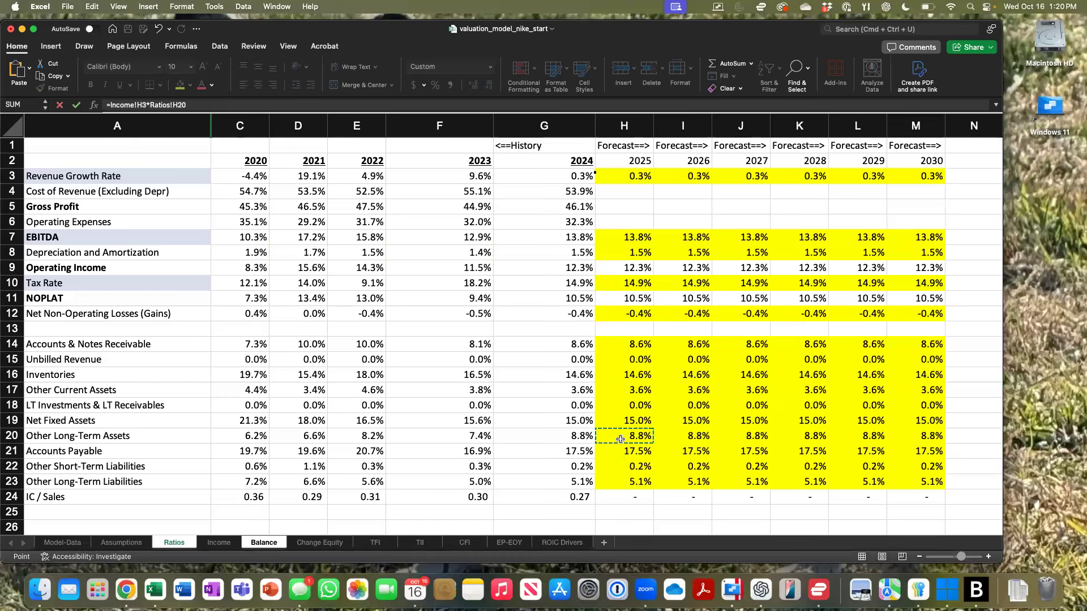
key("Return")
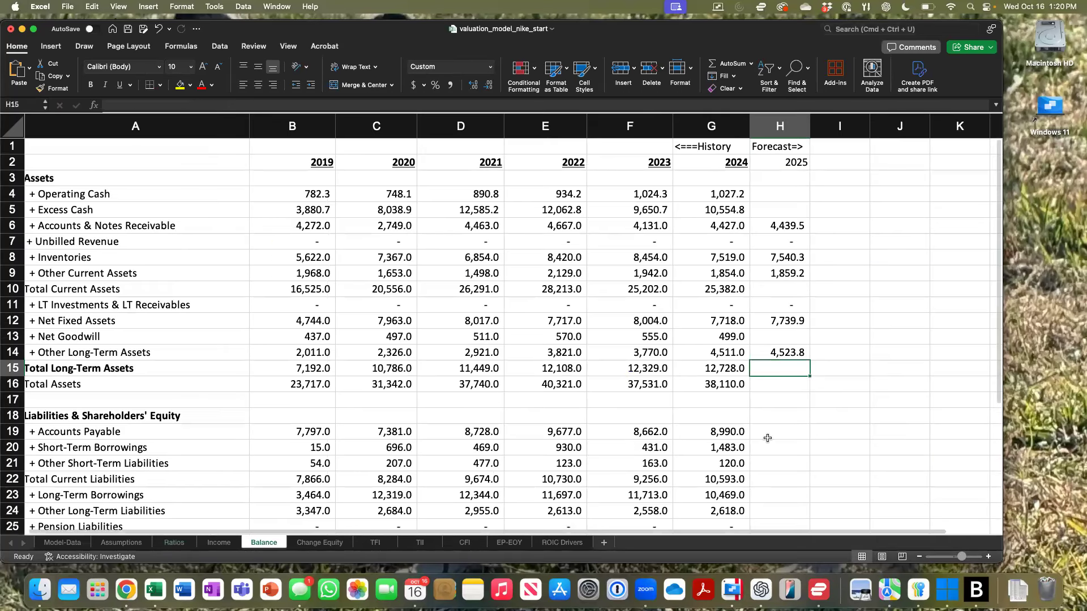
Step: Forecast 2025 Accounts Payable in H19 of the Balance sheet with the formula =Income!H3*Ratios!H21
left_click(769, 433)
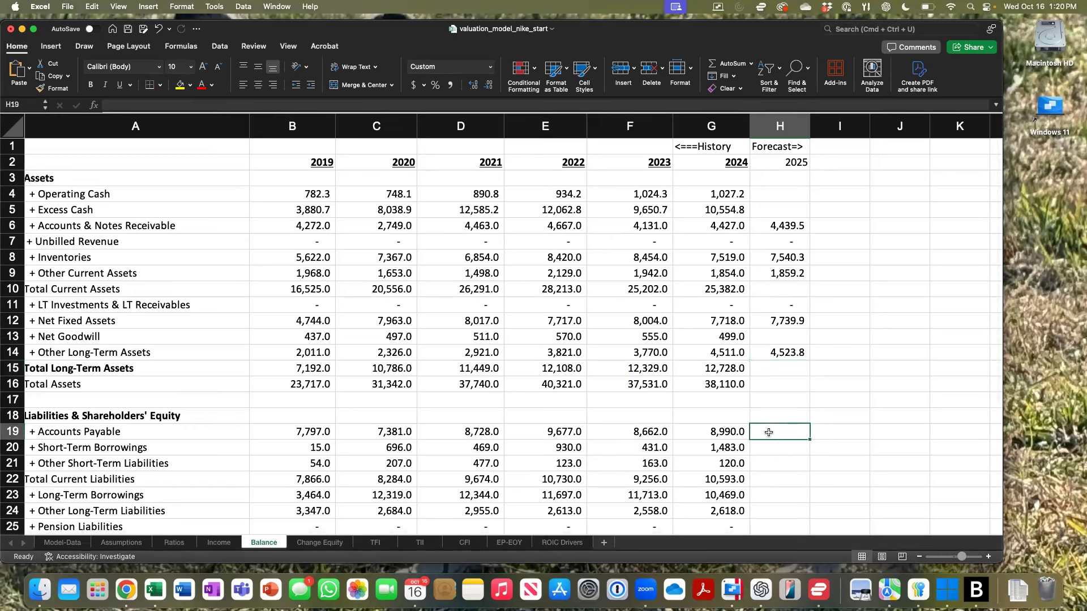
type("=")
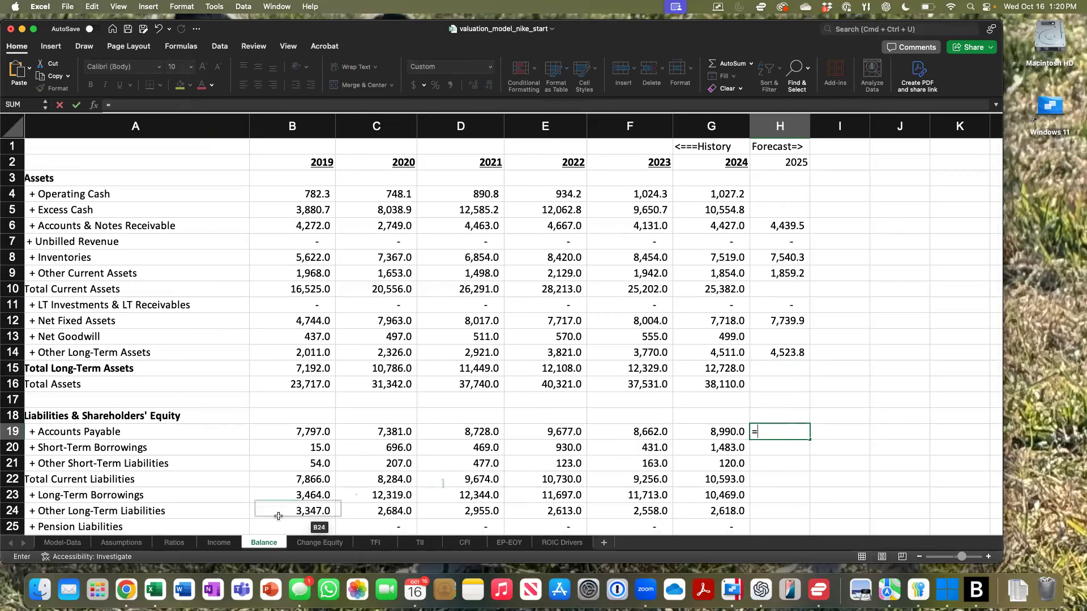
left_click(224, 545)
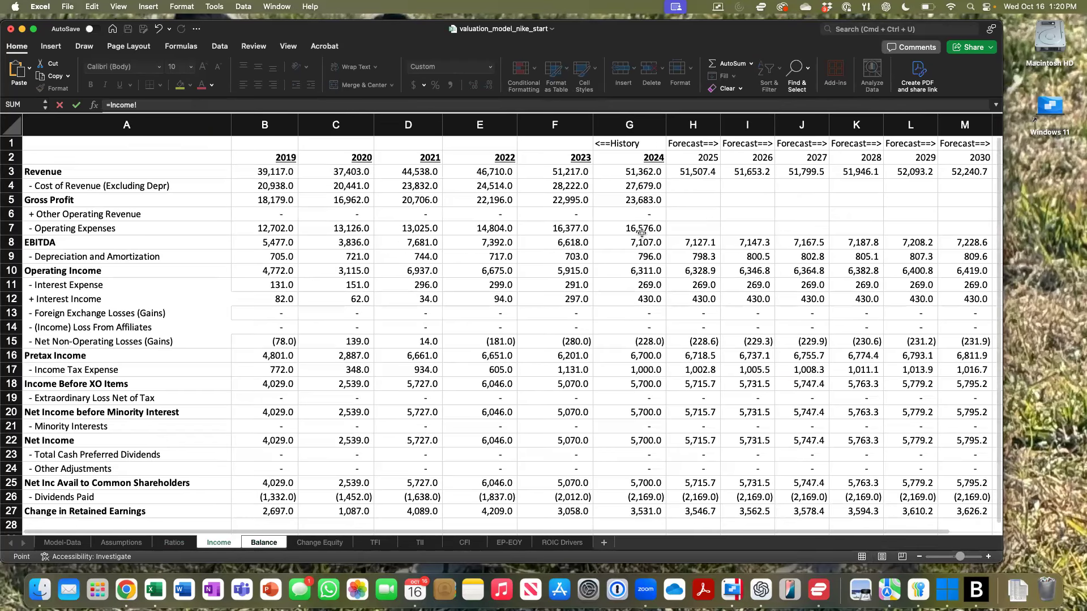
left_click(698, 171)
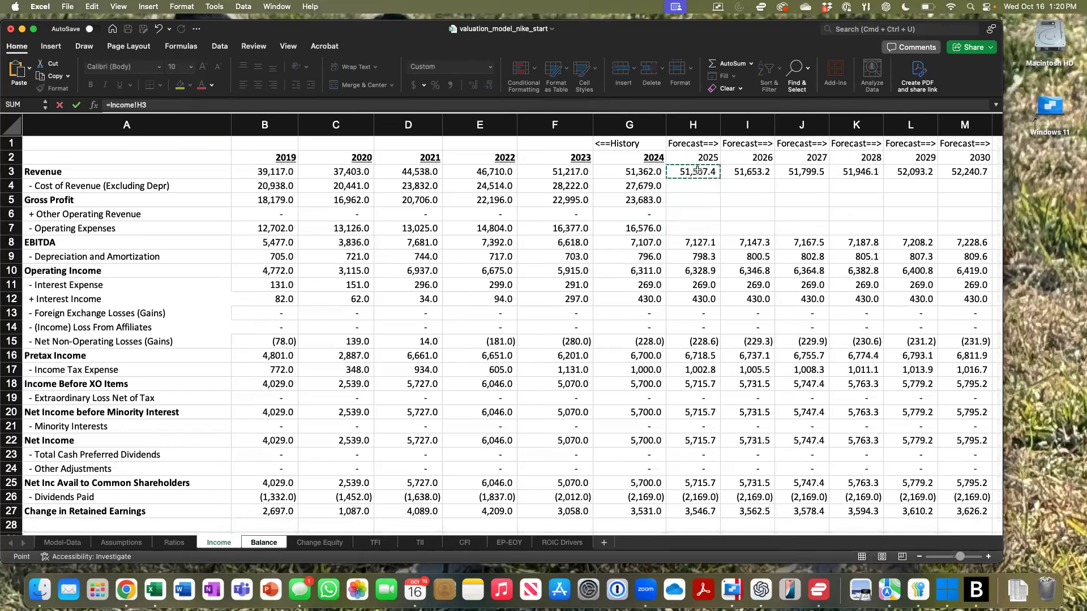
type("*")
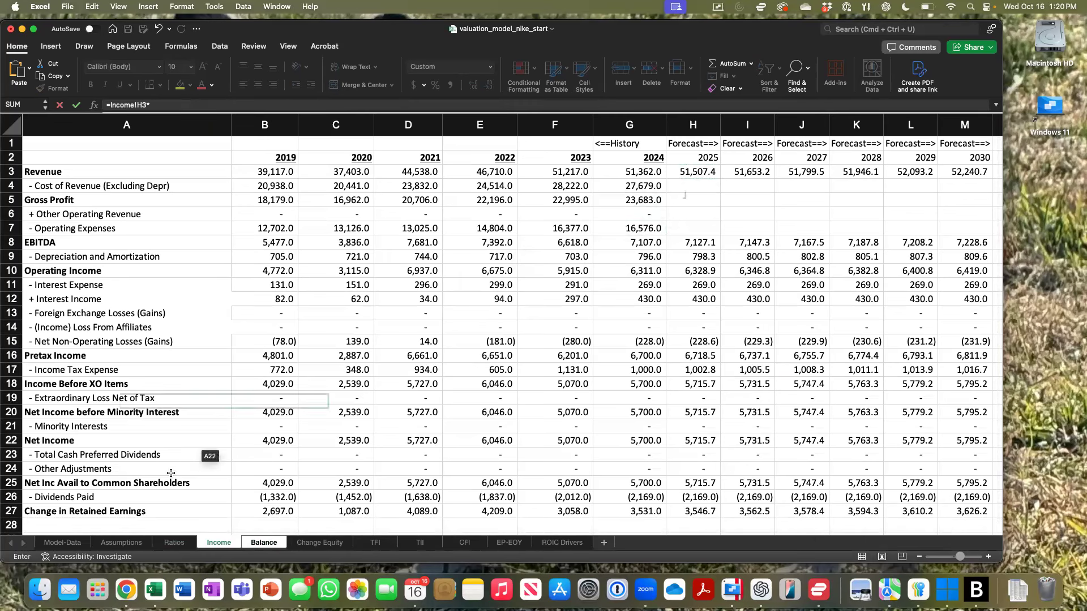
left_click(165, 544)
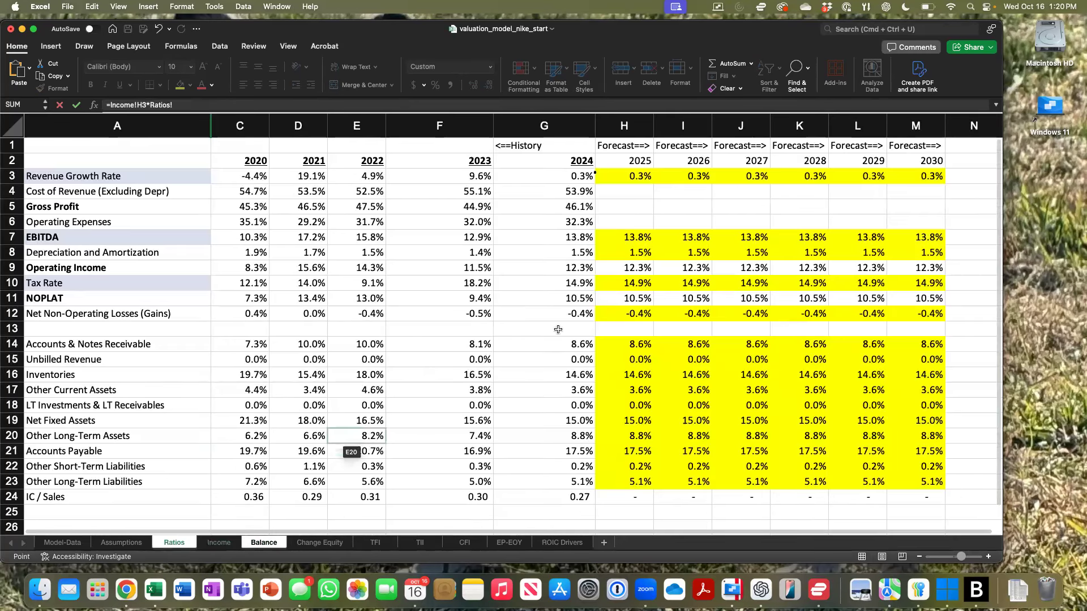
left_click(635, 455)
key("Return")
type("\\")
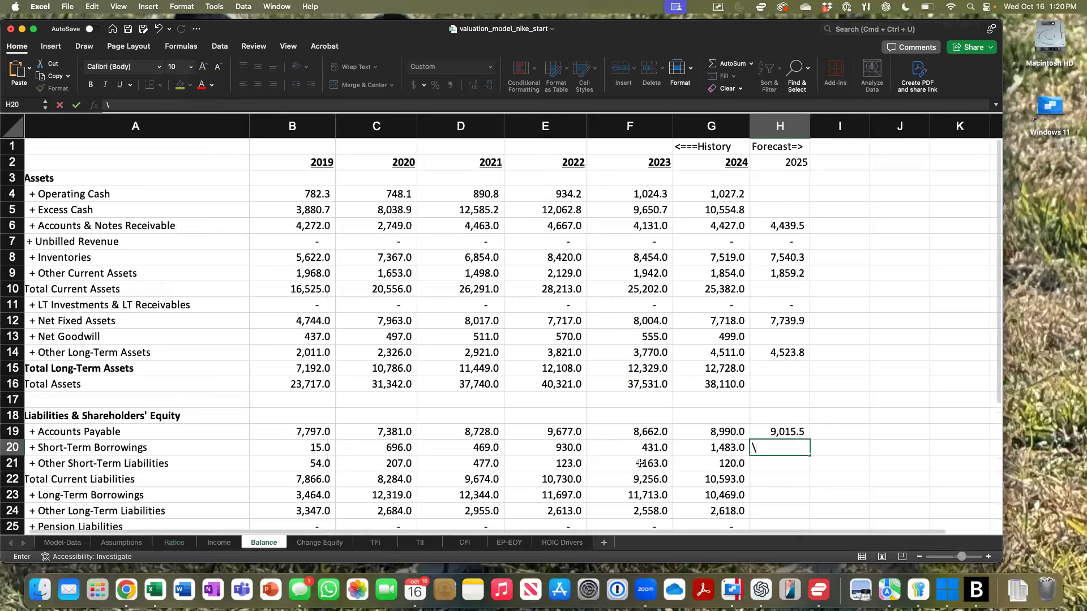
key("BackSpace")
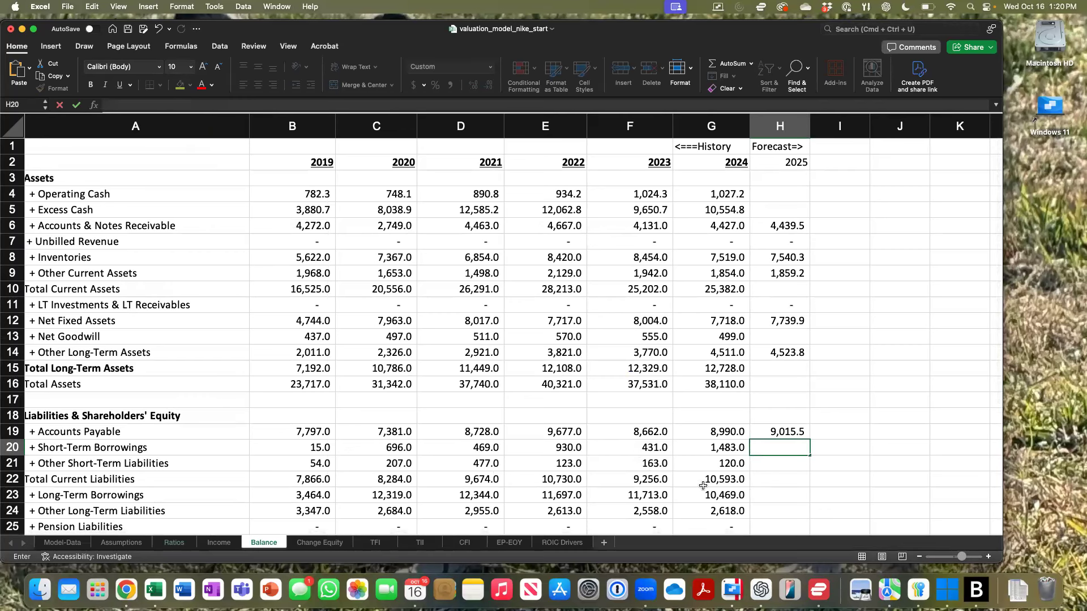
Step: Forecast 2025 Other Short-Term Liabilities in H21 of the Balance sheet with the formula =Income!H3*Ratios!H22
left_click(762, 459)
type("=")
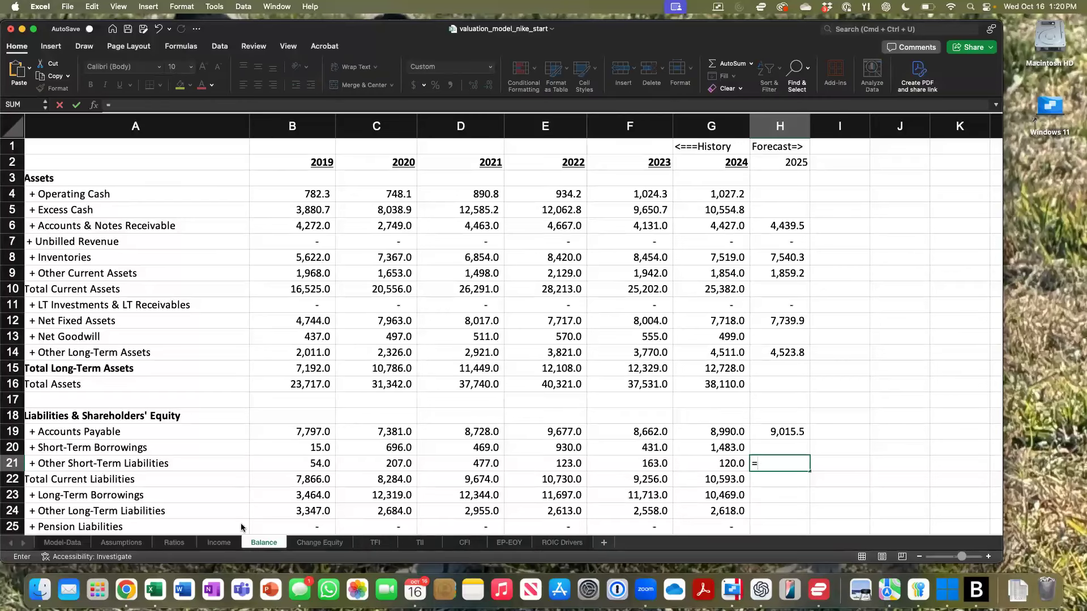
left_click(221, 544)
left_click(699, 172)
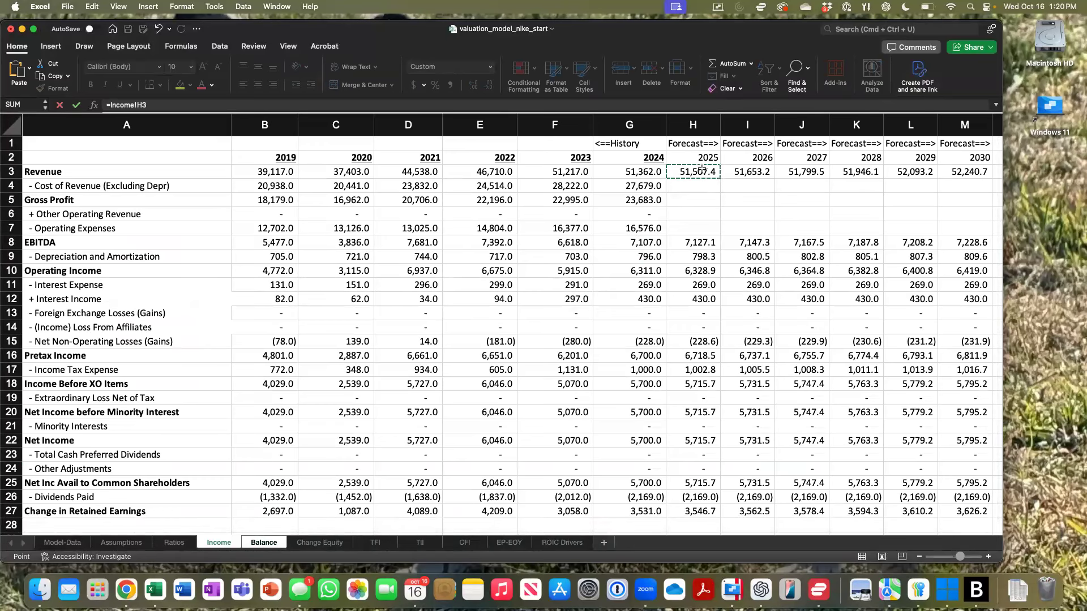
type("*")
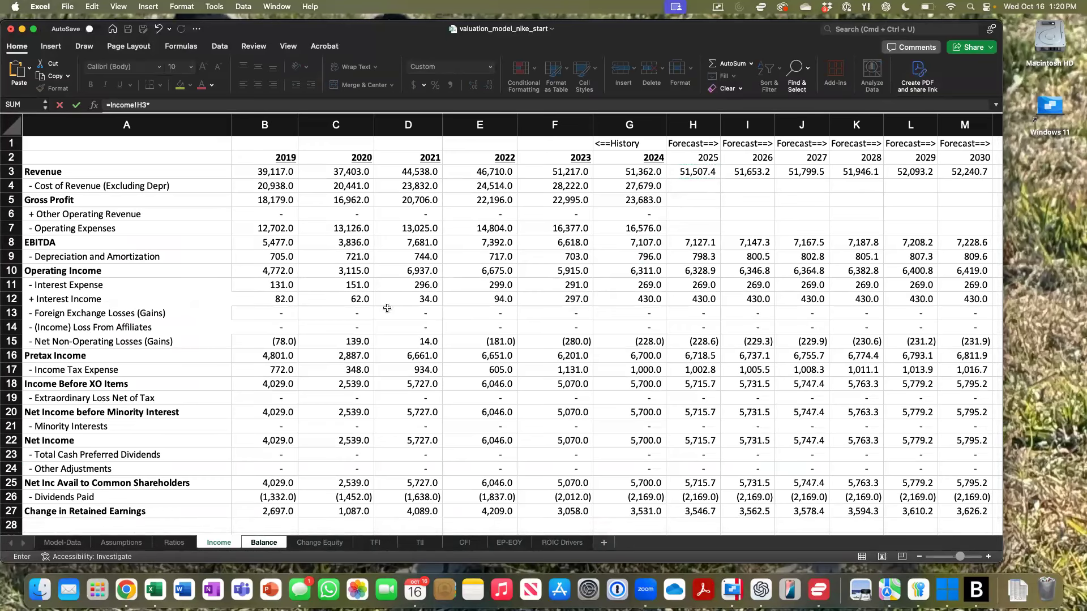
left_click(175, 543)
left_click(635, 375)
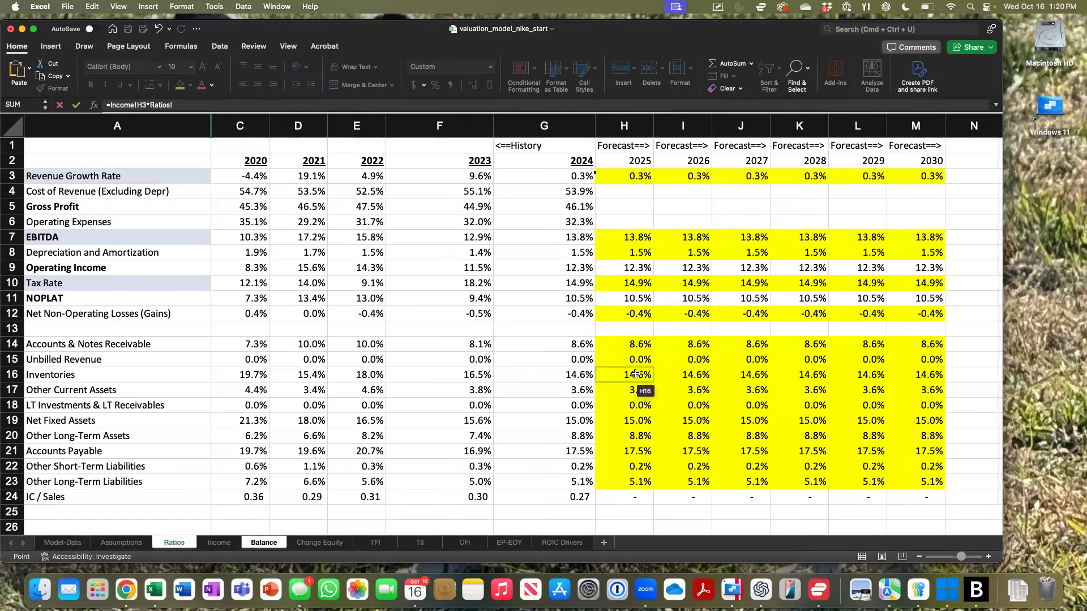
left_click(617, 464)
key("Return")
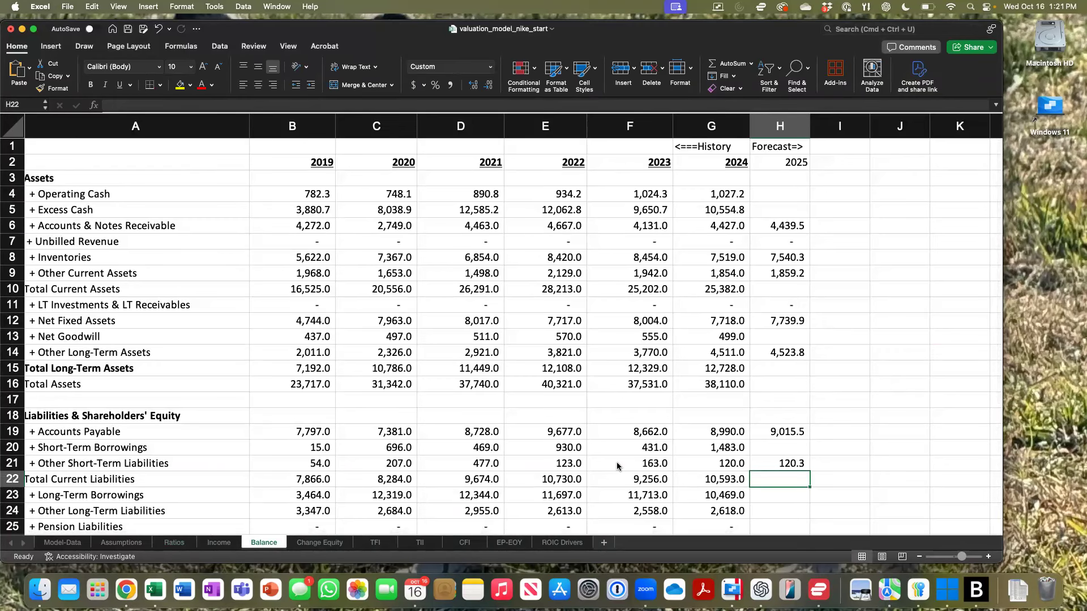
Step: Enter the other long-term liabilities forecast formula =Income!H3*Ratios!H23 in H23 of the Balance sheet
scroll(617, 466, "down", 2)
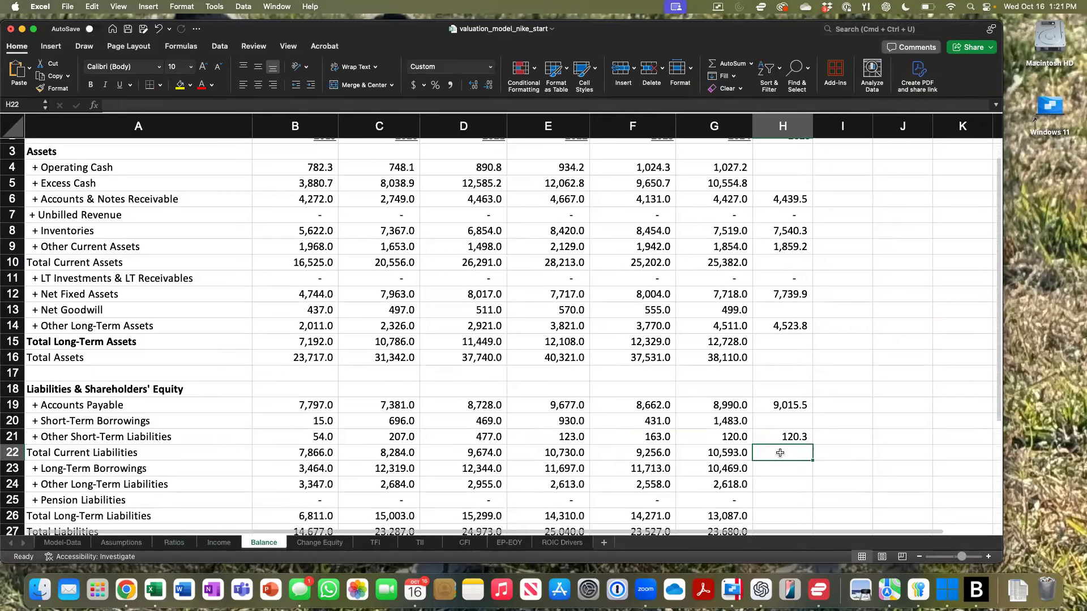
left_click(774, 467)
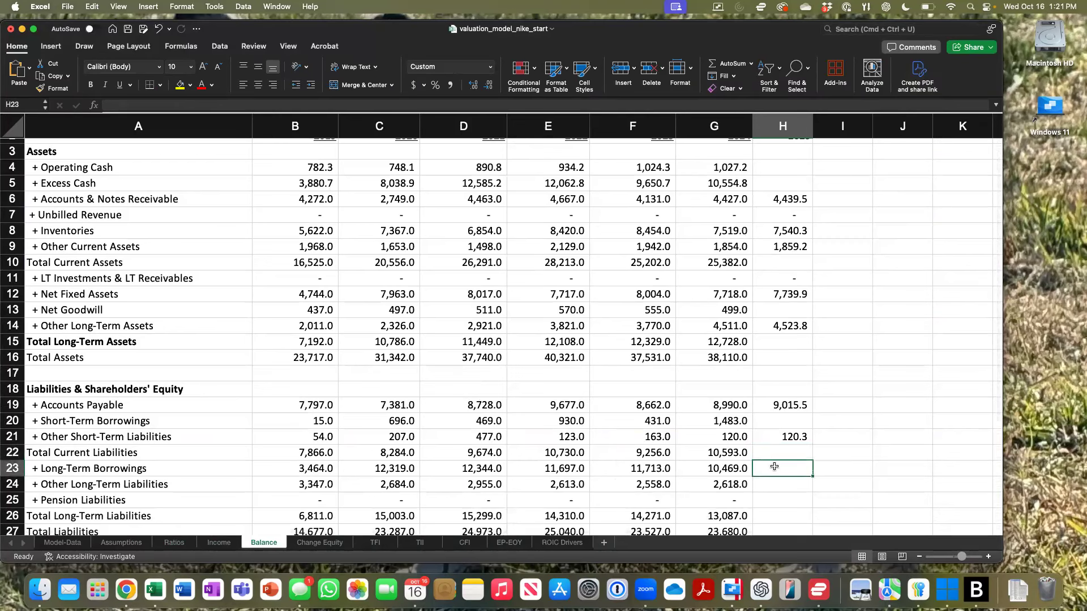
type("=")
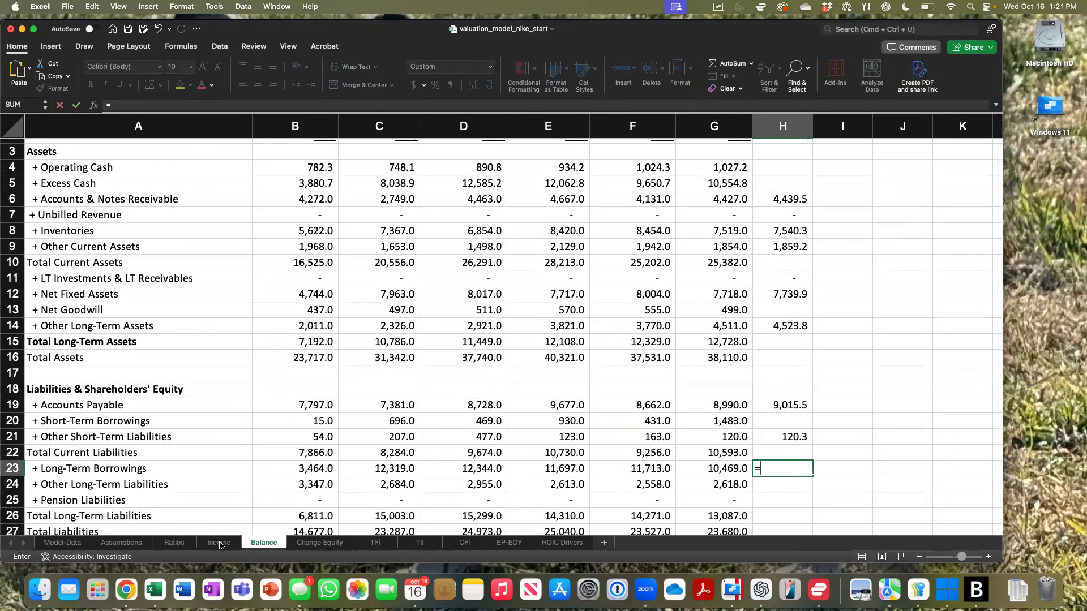
left_click(219, 543)
left_click(702, 170)
type("*")
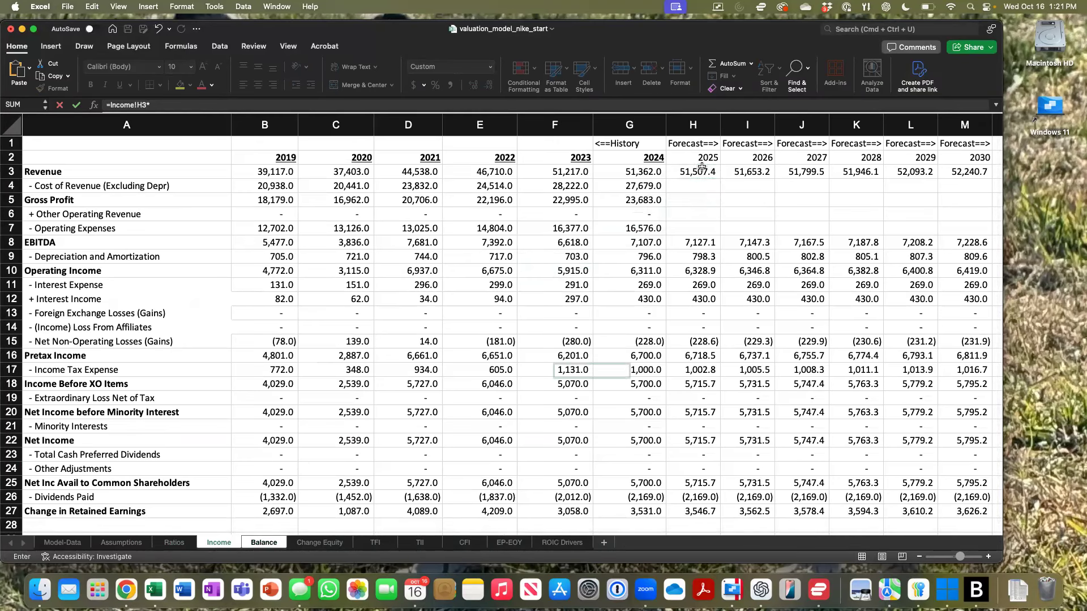
left_click(170, 543)
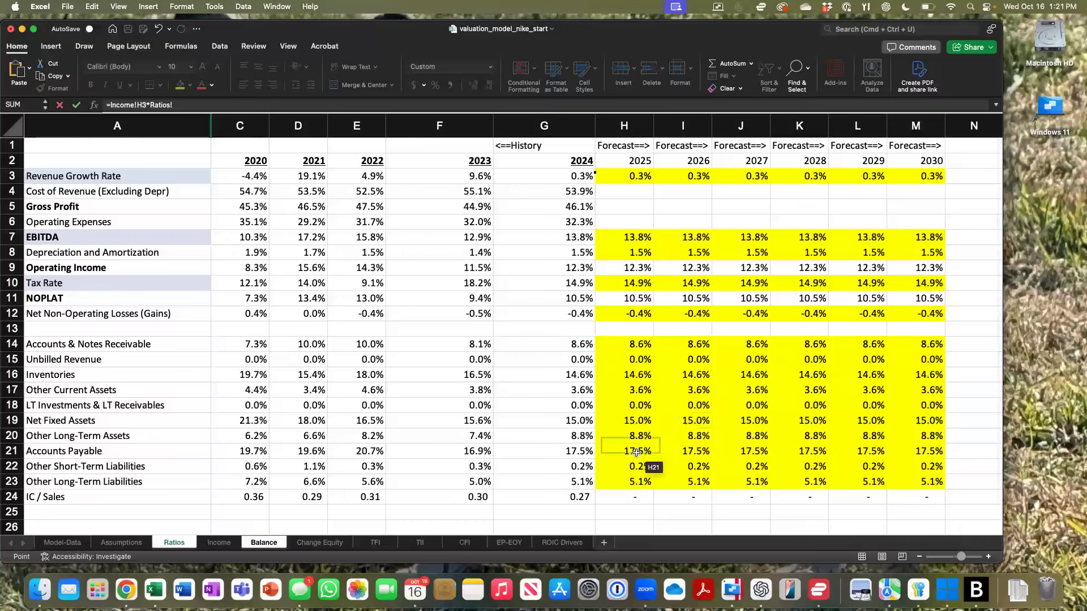
left_click(624, 480)
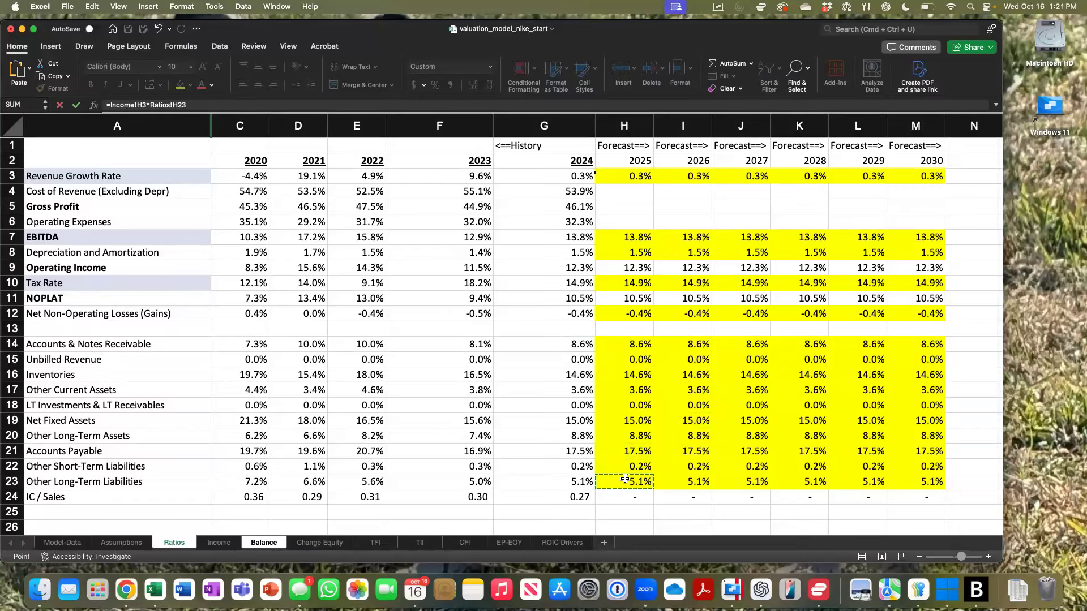
key("Escape")
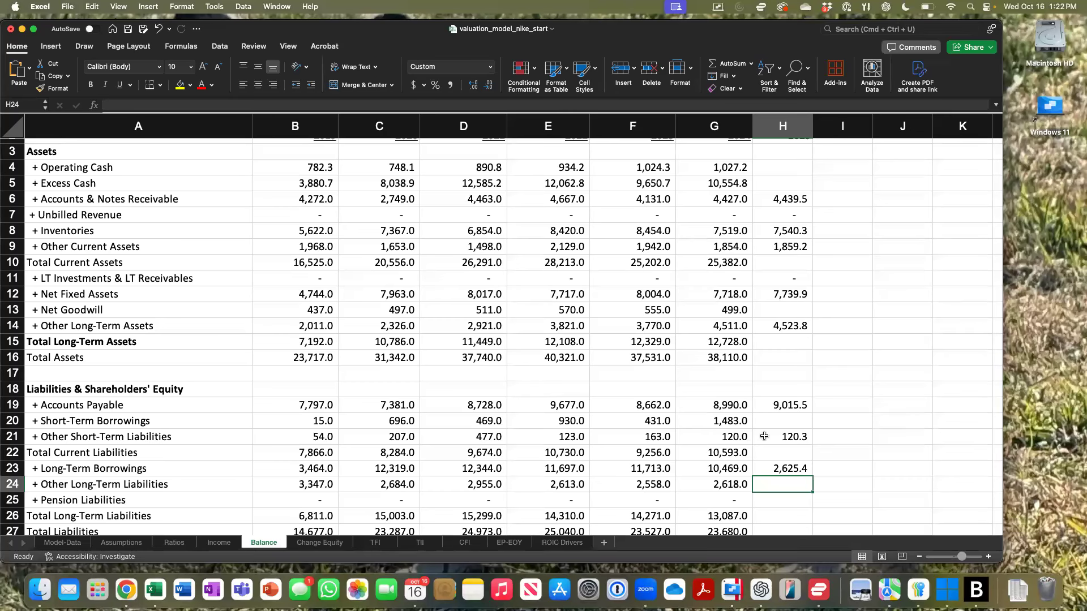
Step: Move the formula =Income!H3*Ratios!H23 from H23 to the Other Long-Term Liabilities row in H24, keeping its references
scroll(764, 436, "down", 1)
scroll(764, 436, "down", 1)
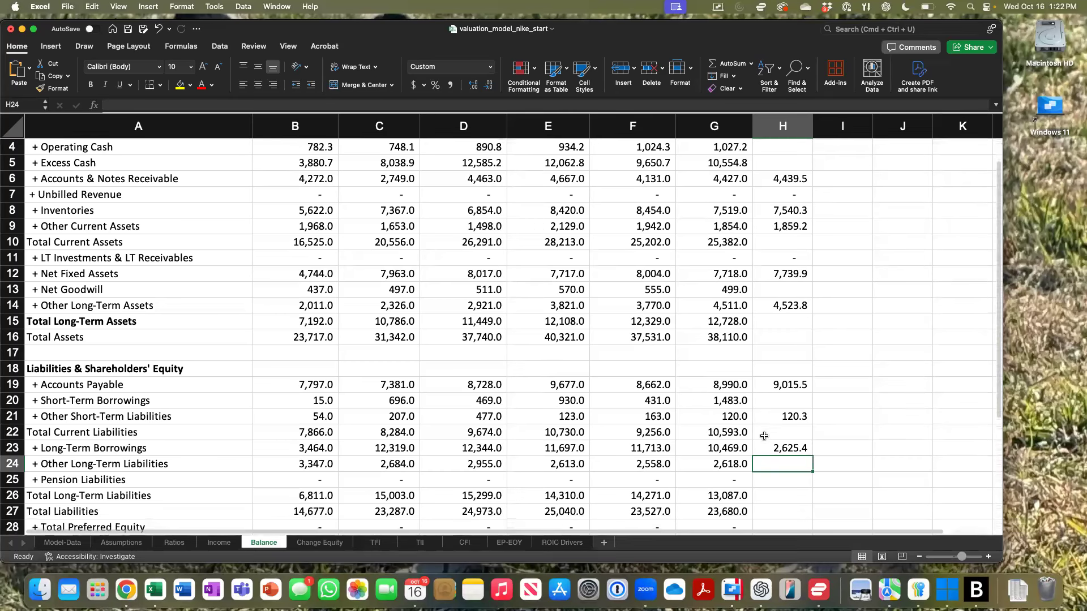
left_click(794, 445)
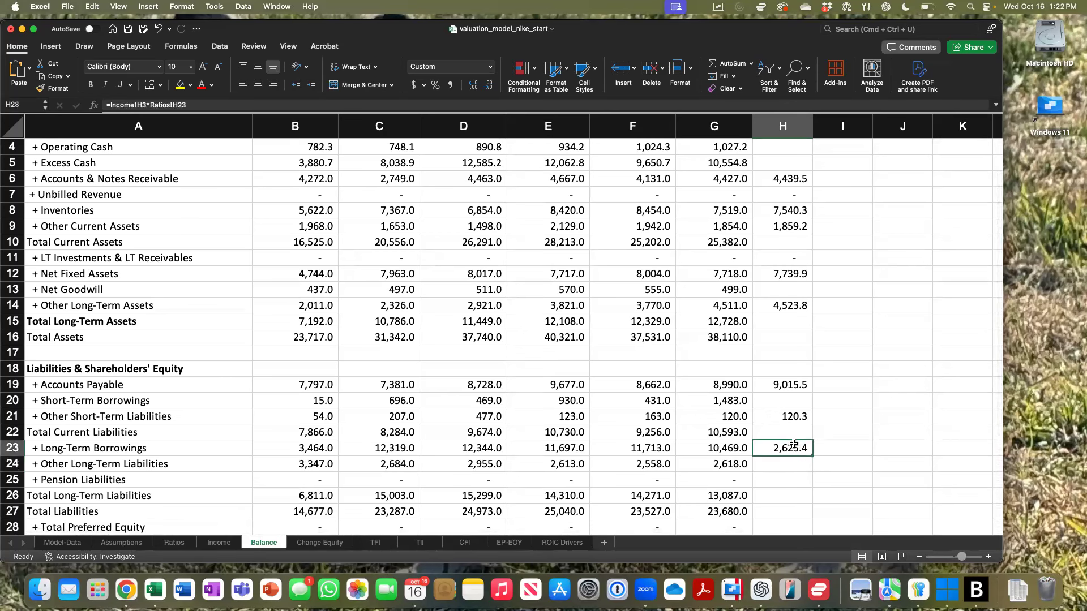
key("super+c")
left_click(768, 463)
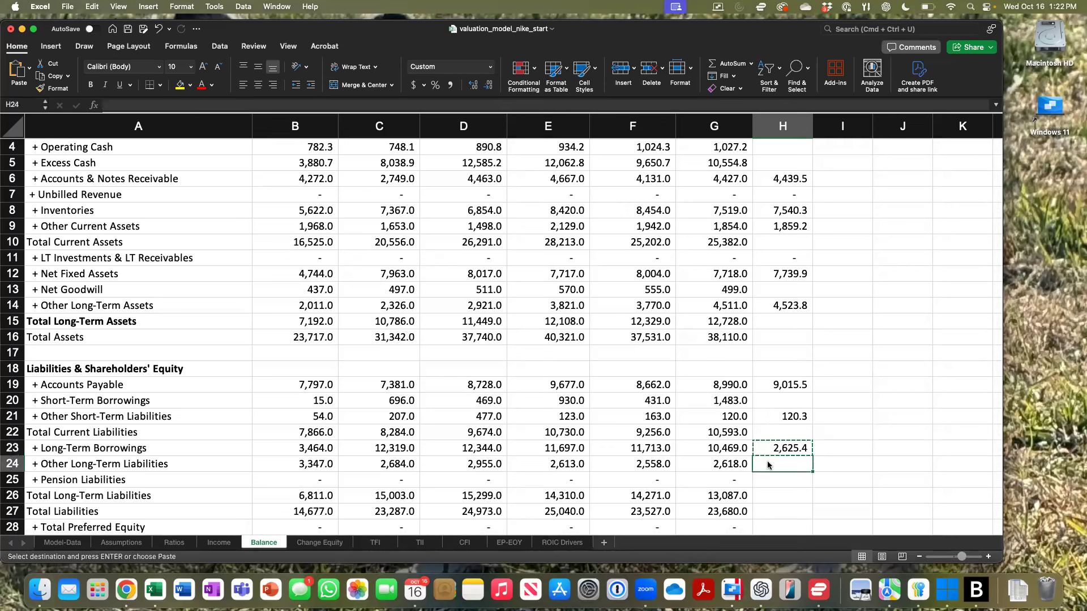
key("Return")
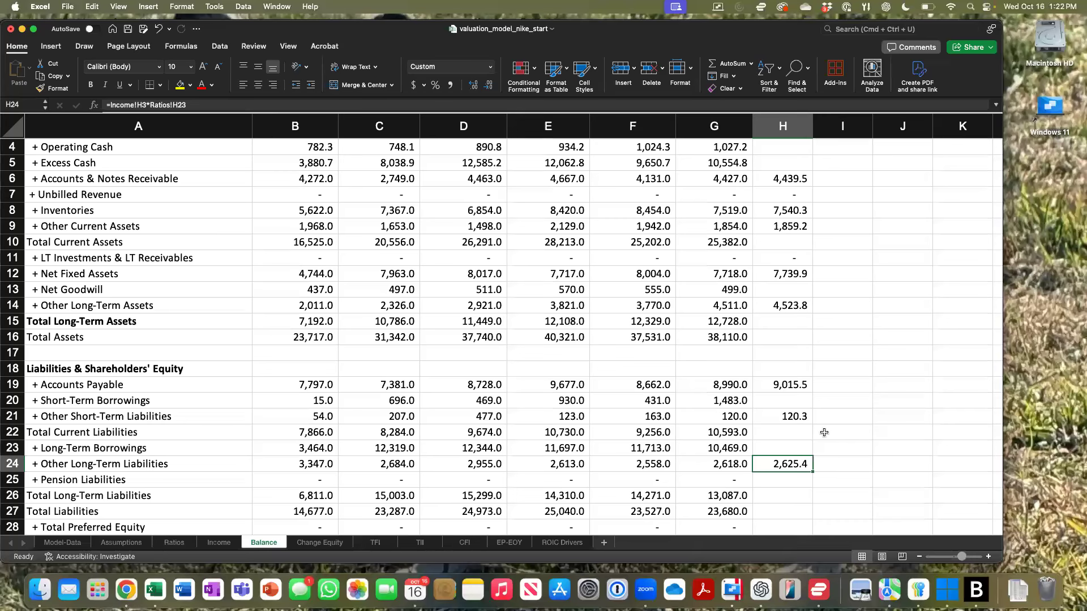
Step: Forecast 2025 Operating Cash in H4 of the Balance sheet by multiplying Income!H3 by the operating cash percentage in Assumptions!B3
left_click(129, 544)
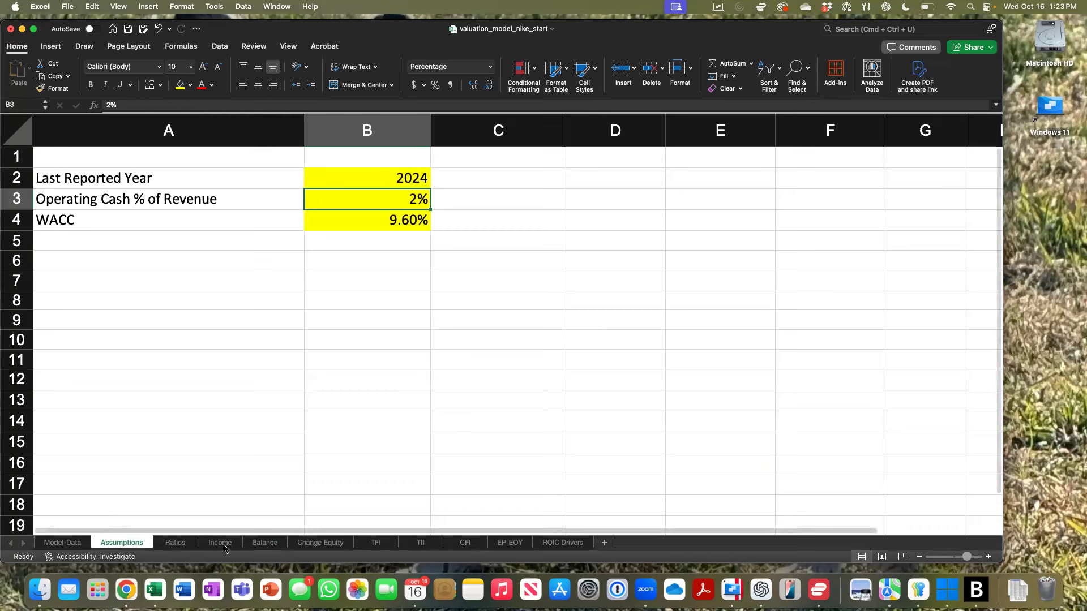
left_click(264, 543)
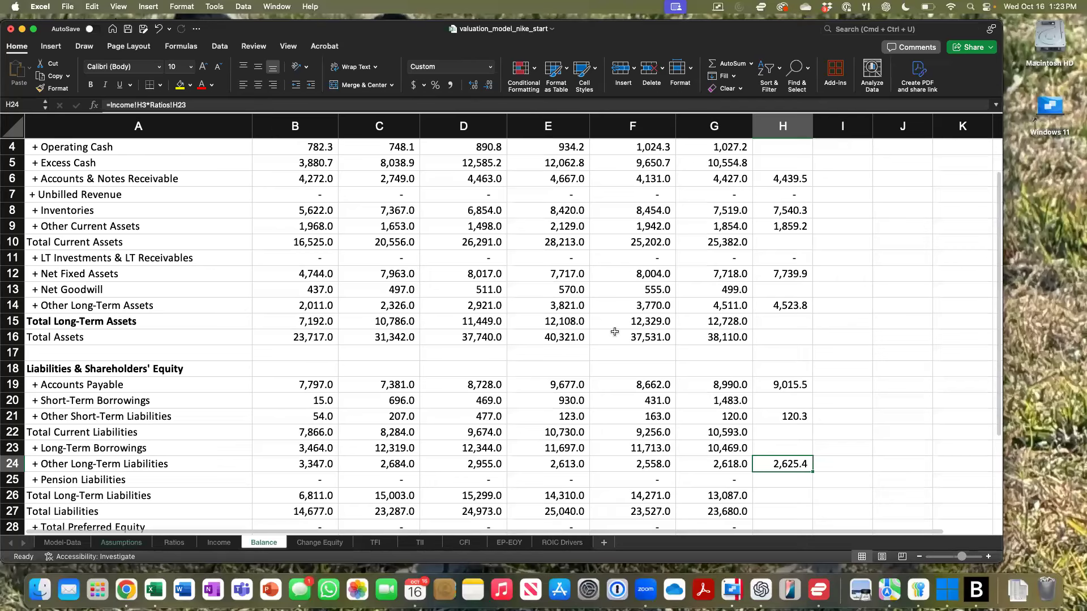
scroll(614, 331, "up", 2)
left_click(789, 178)
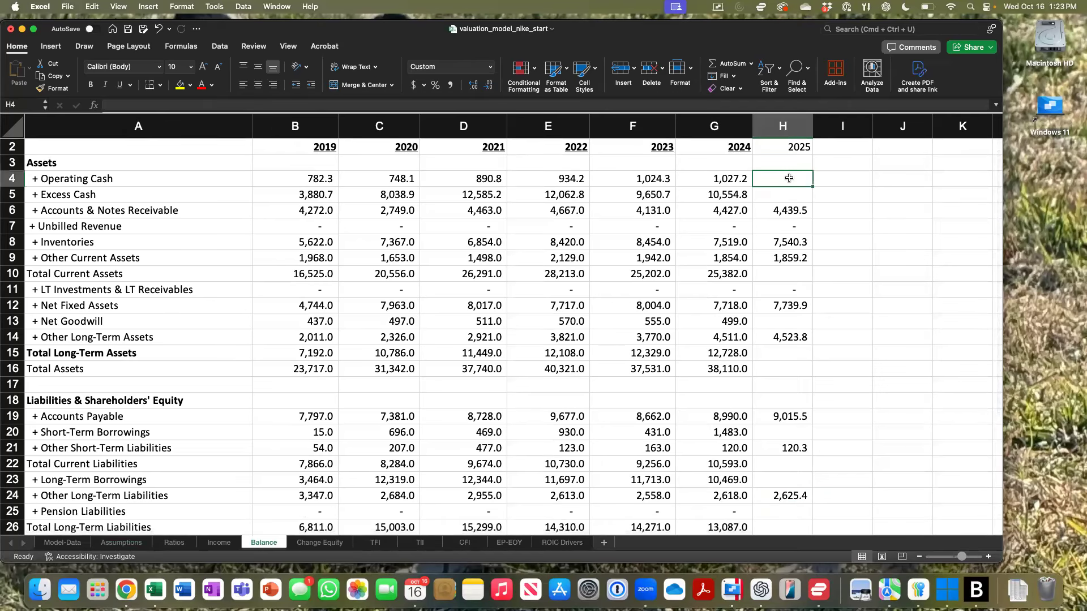
type("=")
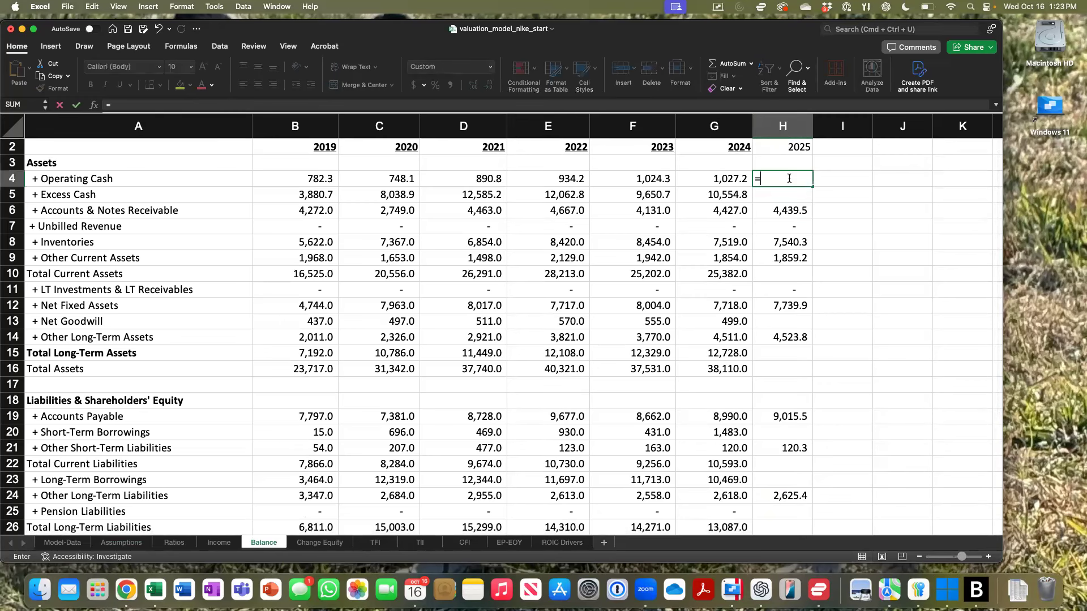
left_click(218, 543)
left_click(690, 172)
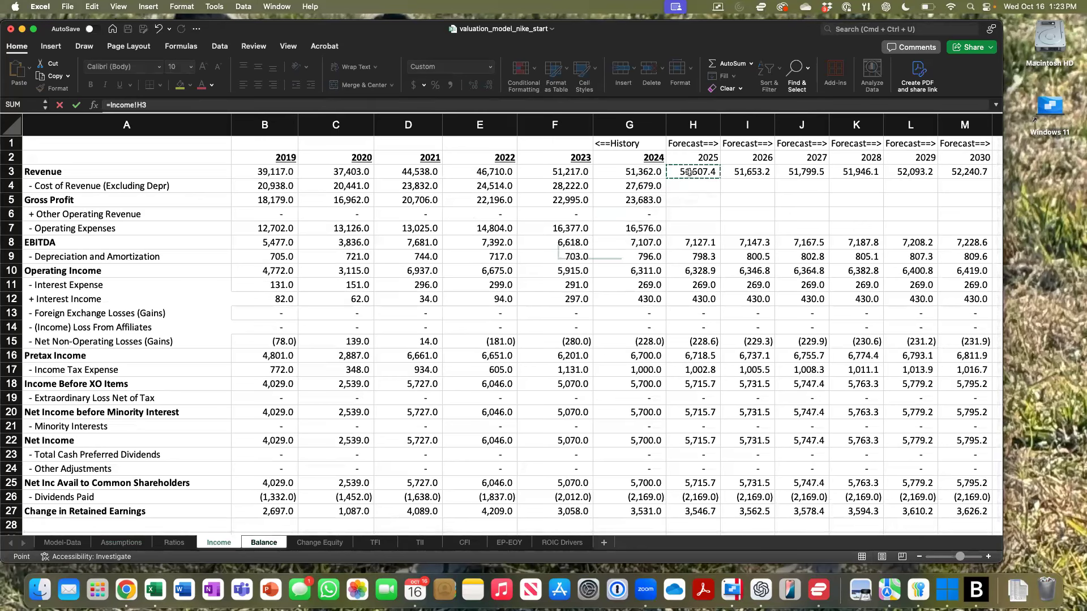
type("*")
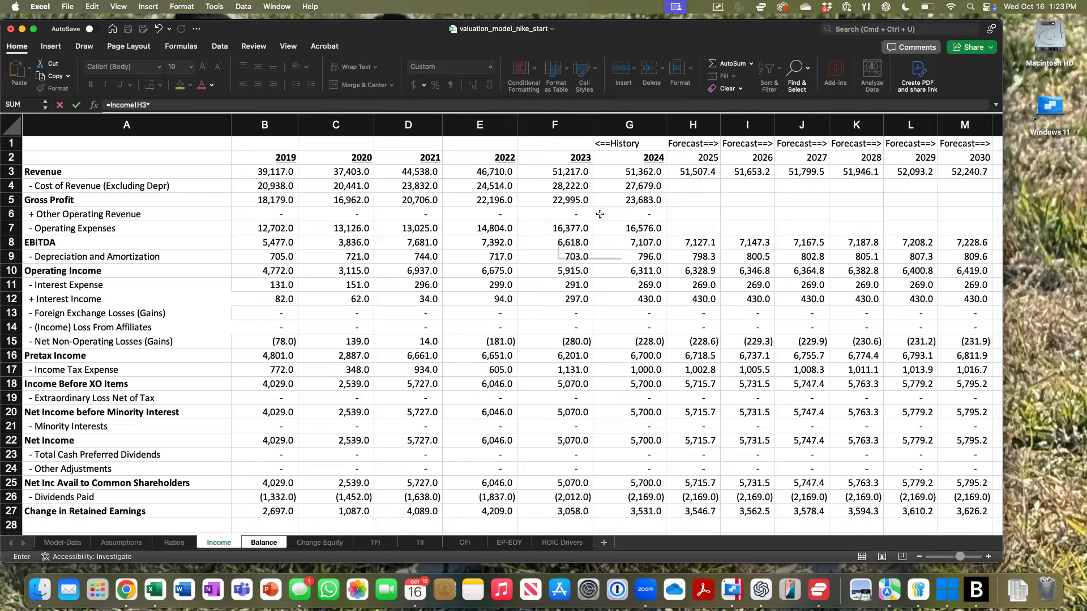
left_click(121, 543)
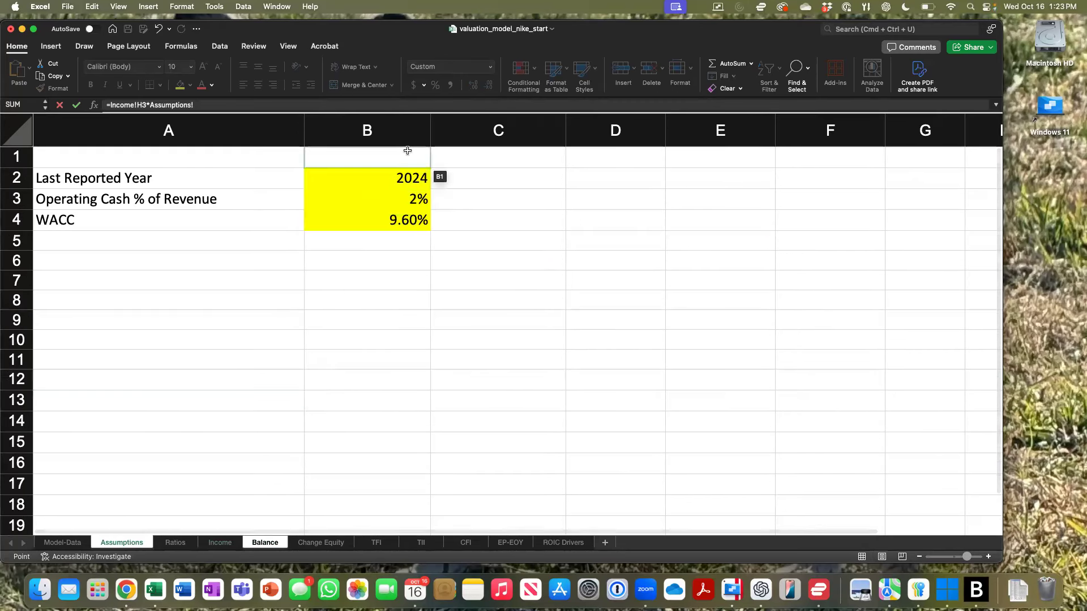
left_click(384, 201)
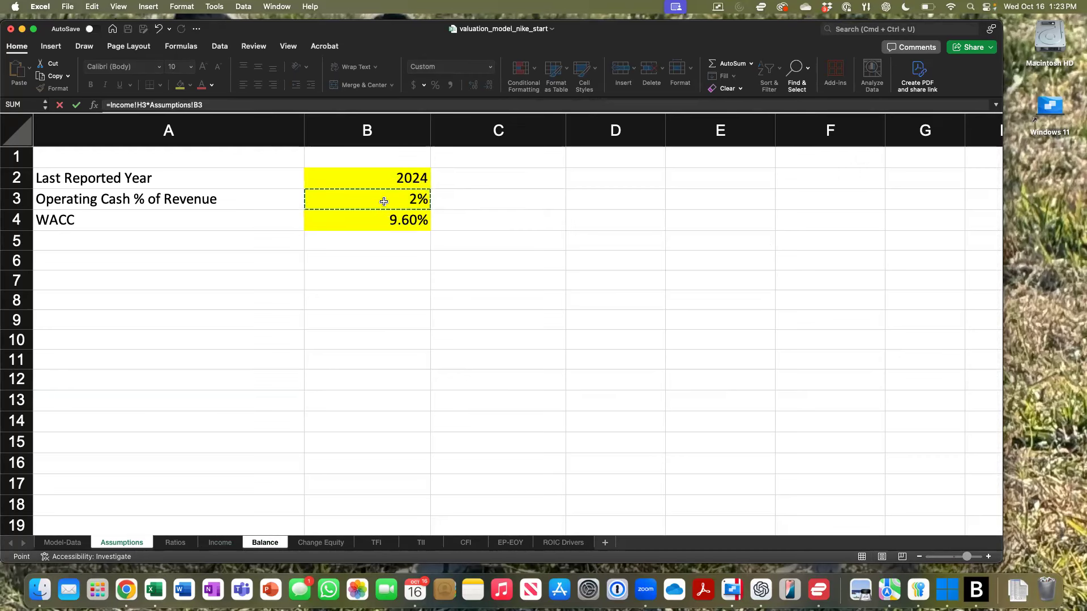
type("\\")
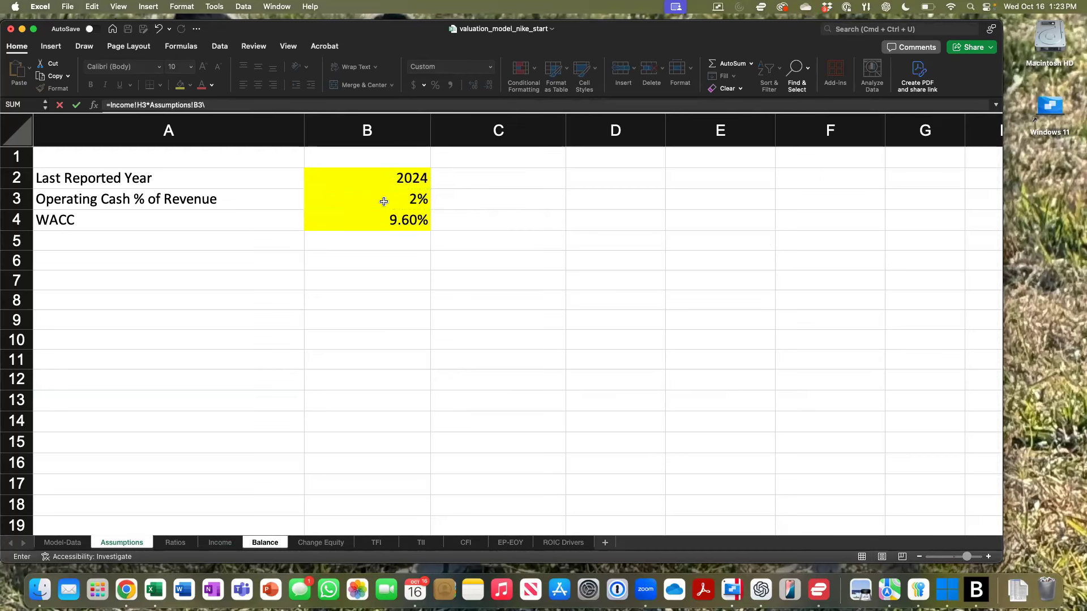
key("Return")
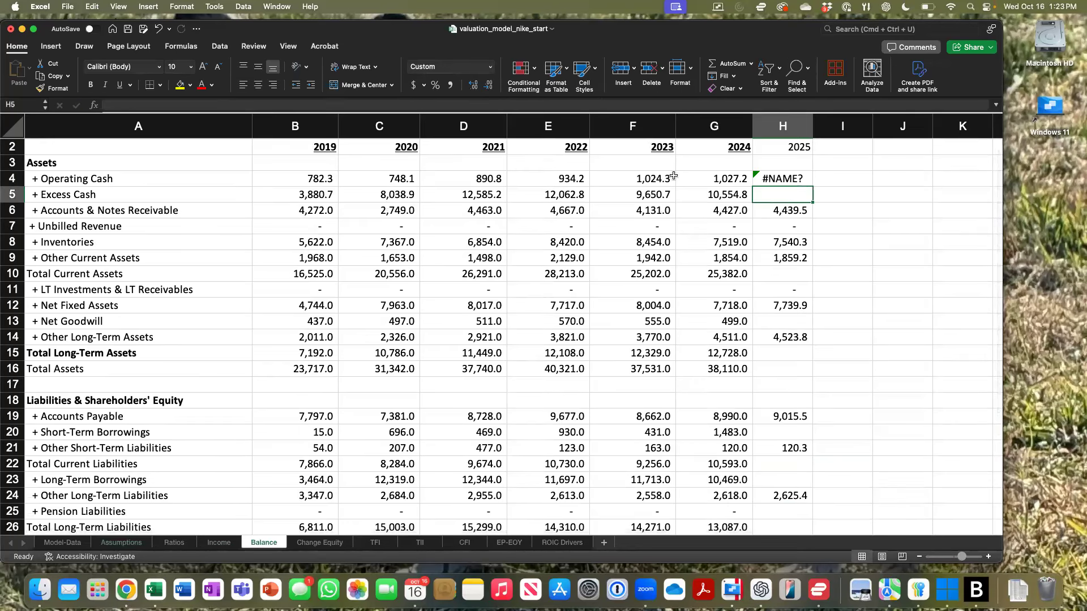
Step: Remove the stray trailing backslash from the Operating Cash formula in H4 so it reads =Income!H3*Assumptions!B3
left_click(771, 181)
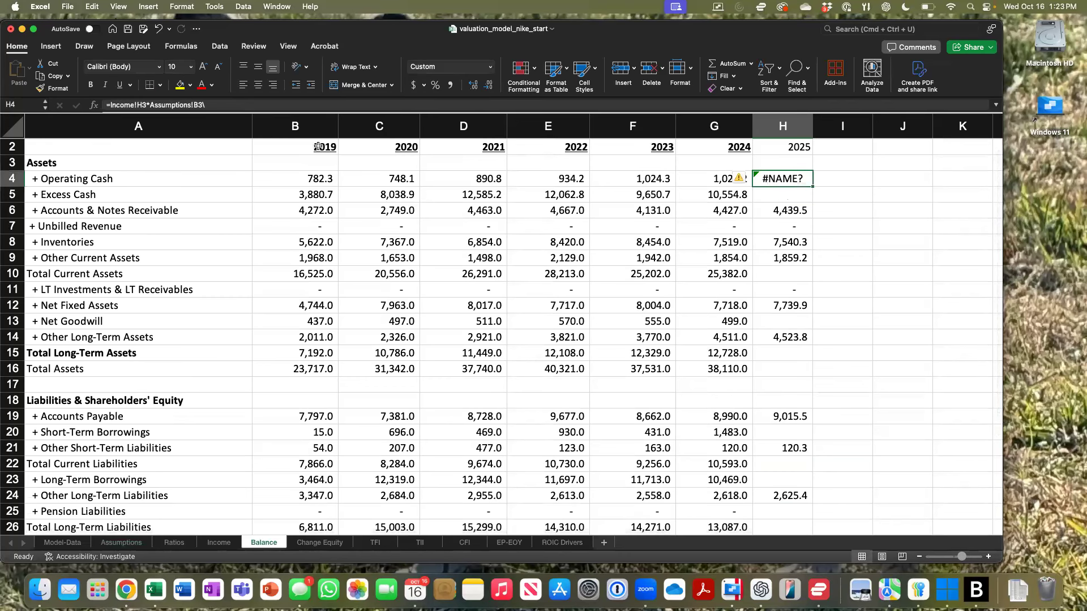
left_click(211, 104)
key("BackSpace")
key("Return")
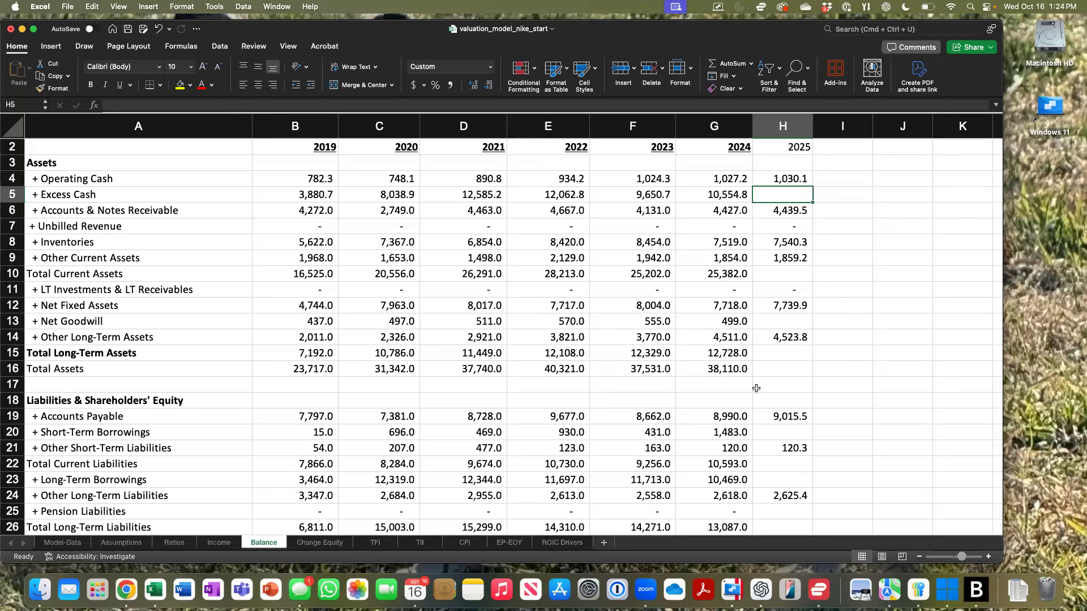
Step: Carry the 2024 Short-Term Borrowings forward to 2025 in H20 with the formula =G20
left_click(784, 432)
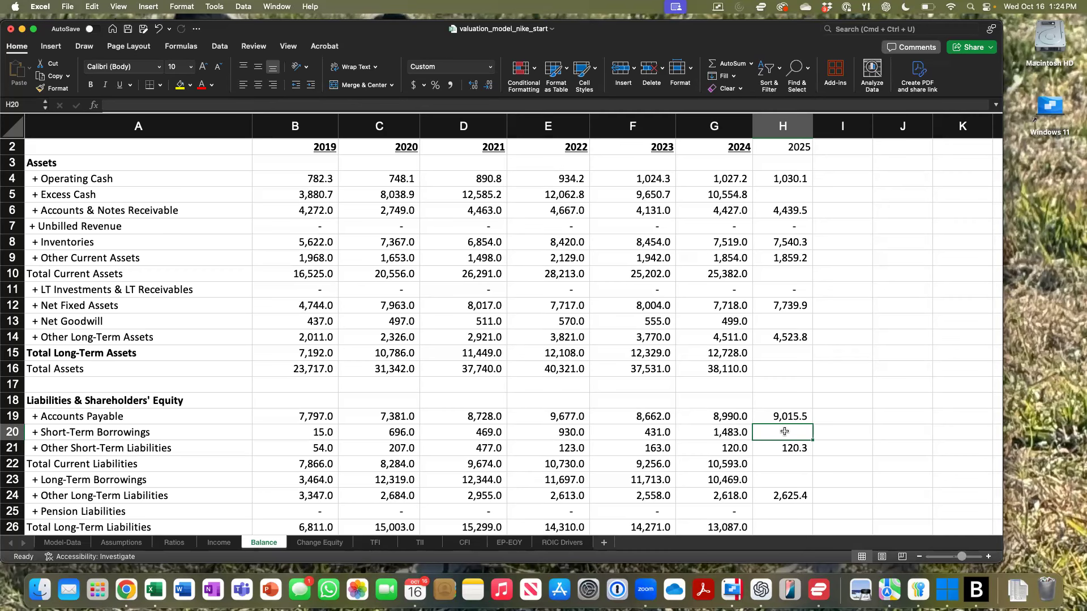
type("=")
key("Left")
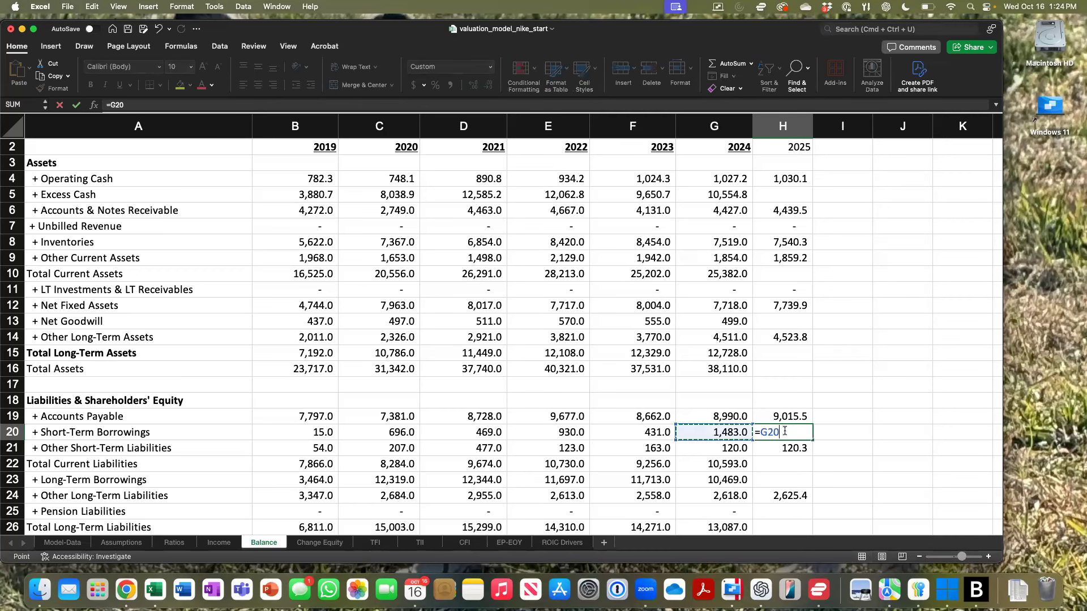
key("Return")
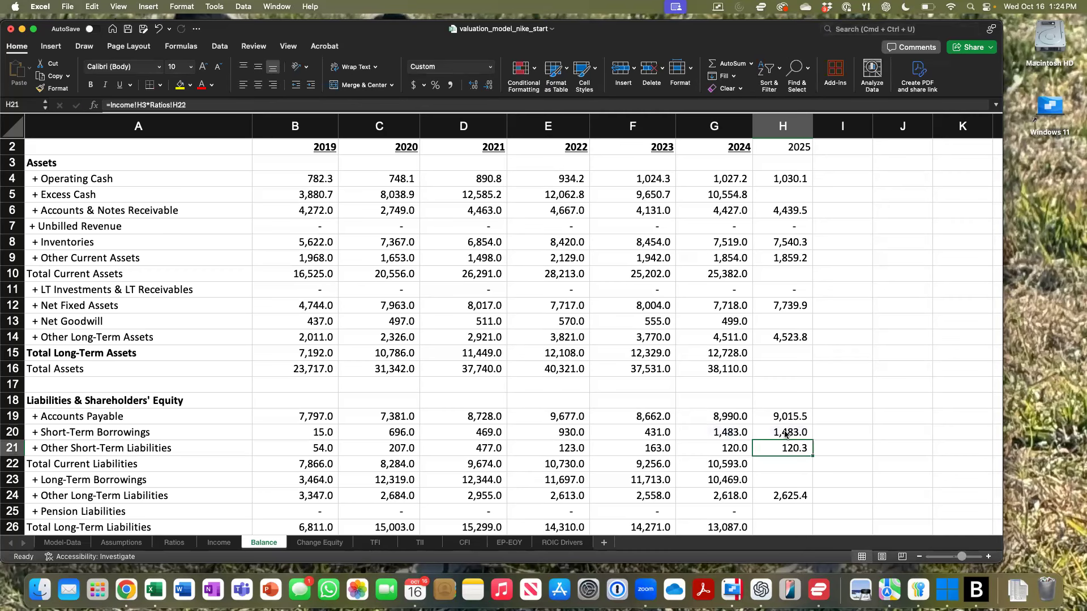
Step: Total the 2025 current liabilities in H22 of the Balance sheet with the formula =SUM(H19:H21)
left_click(775, 468)
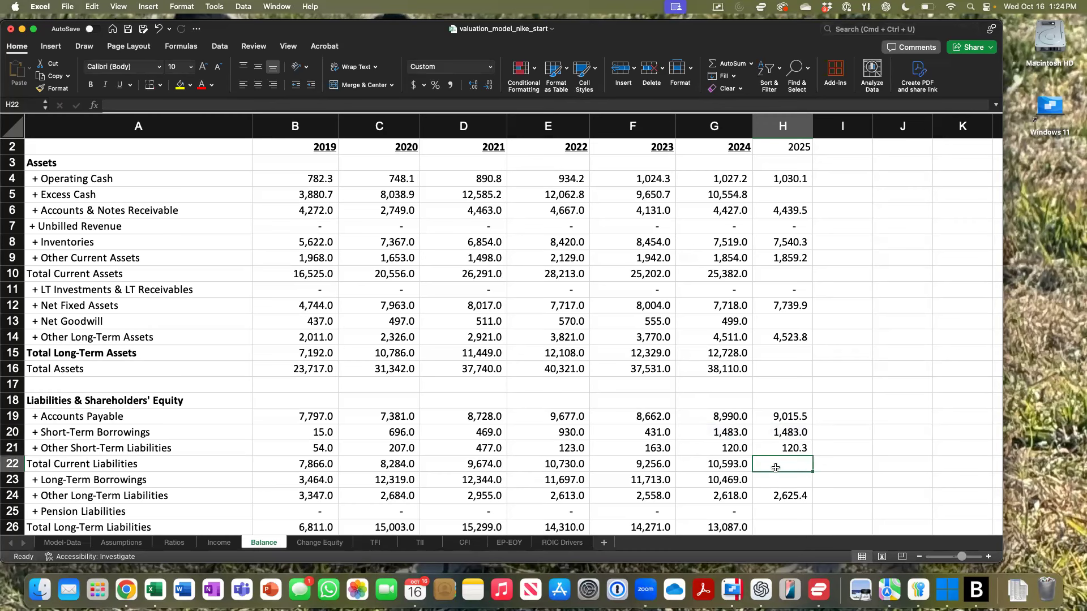
type("=S")
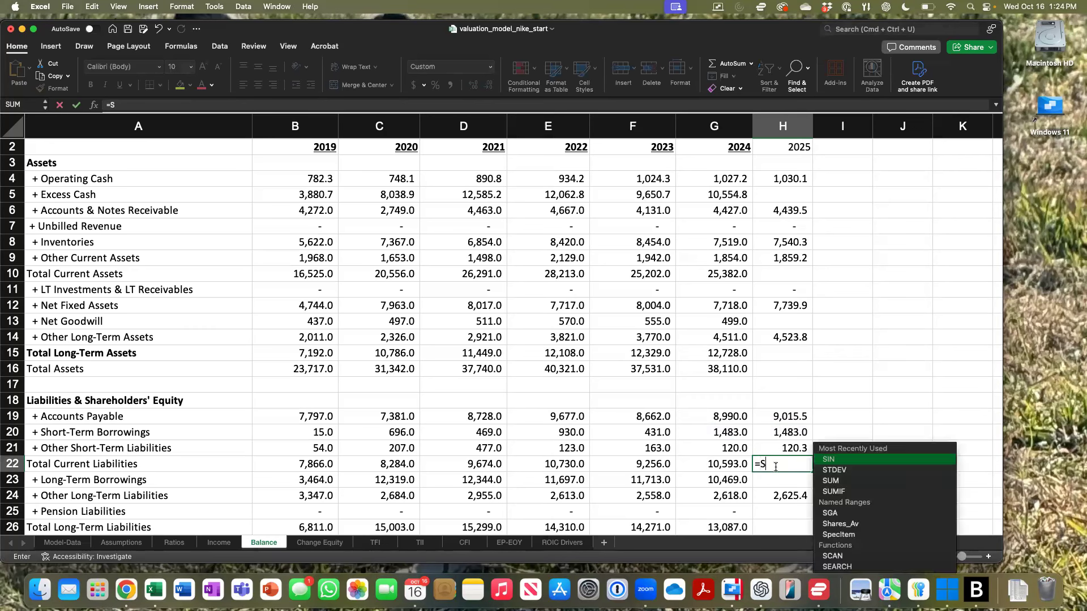
type("UM(")
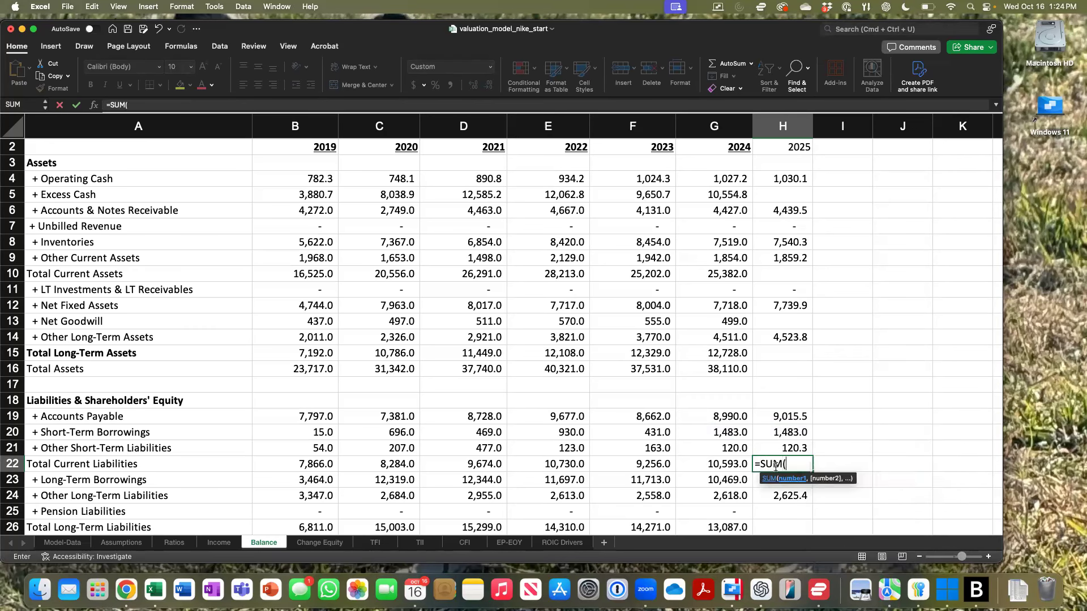
left_click(802, 413)
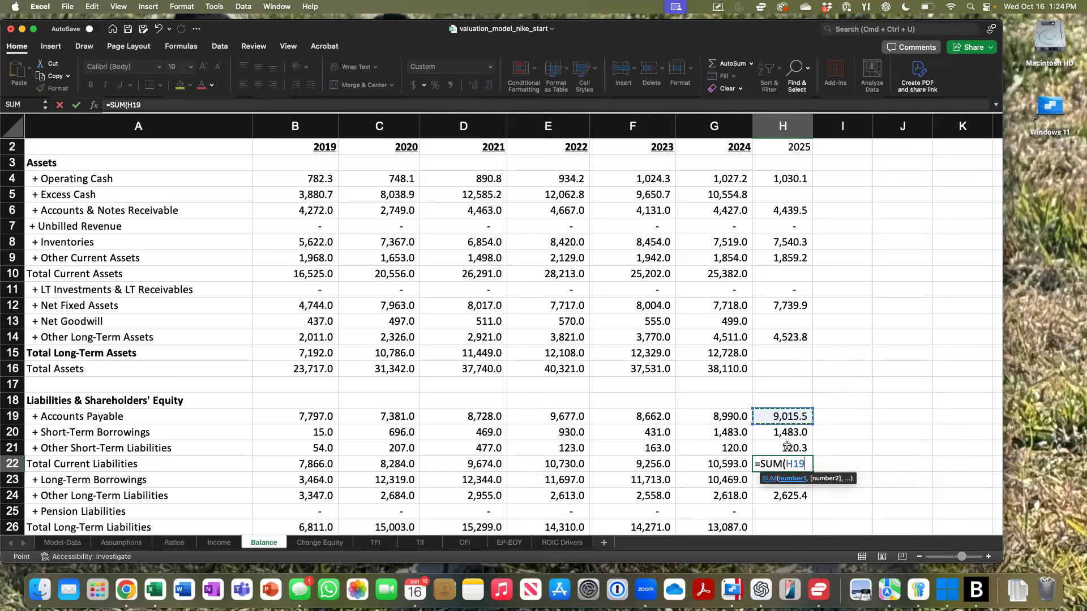
left_click(787, 446, "shift")
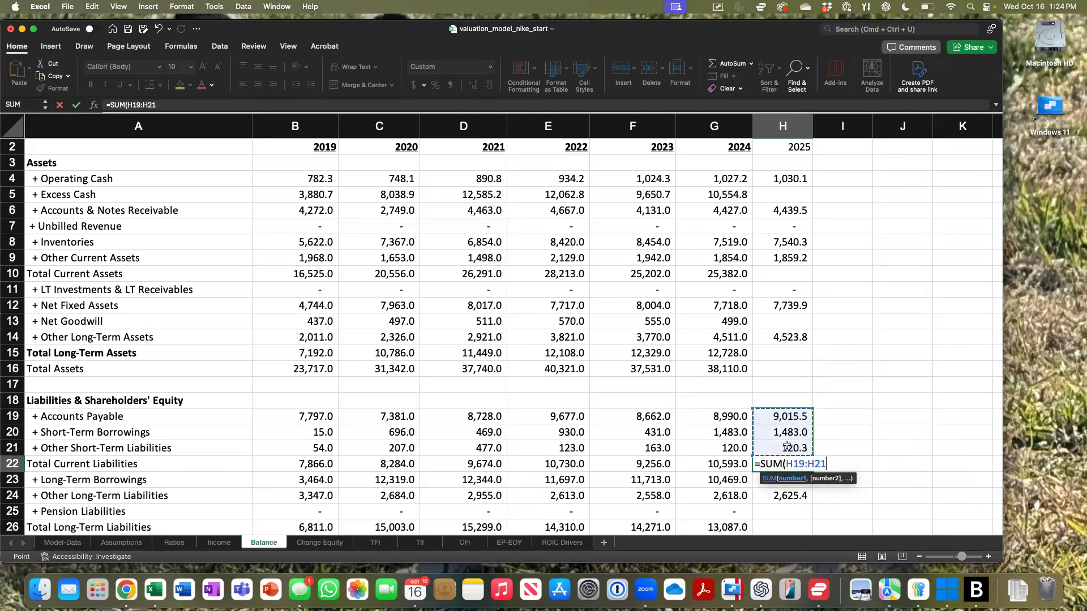
type(")")
key("Return")
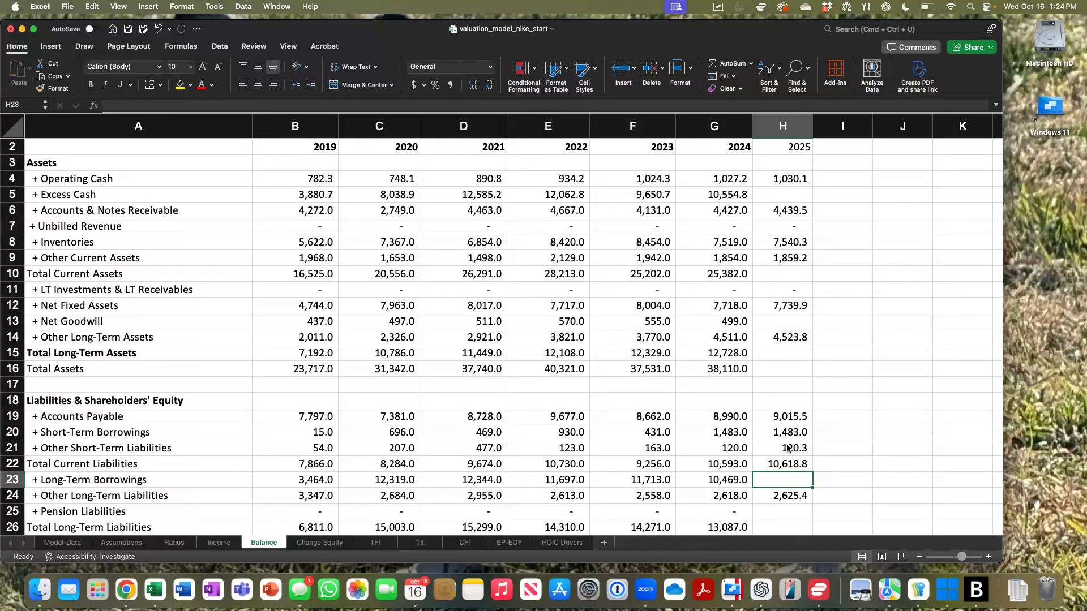
Step: Carry the 2024 Long-Term Borrowings and Pension Liabilities forward to 2025 with =G23 in H23 and =G25 in H25
type("=")
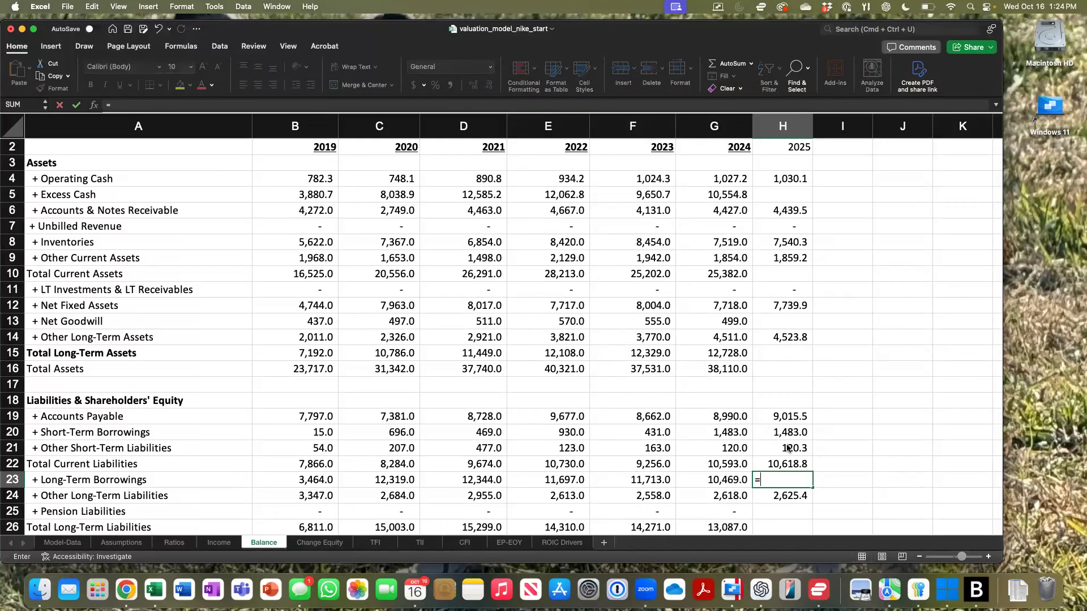
key("Left")
key("Return")
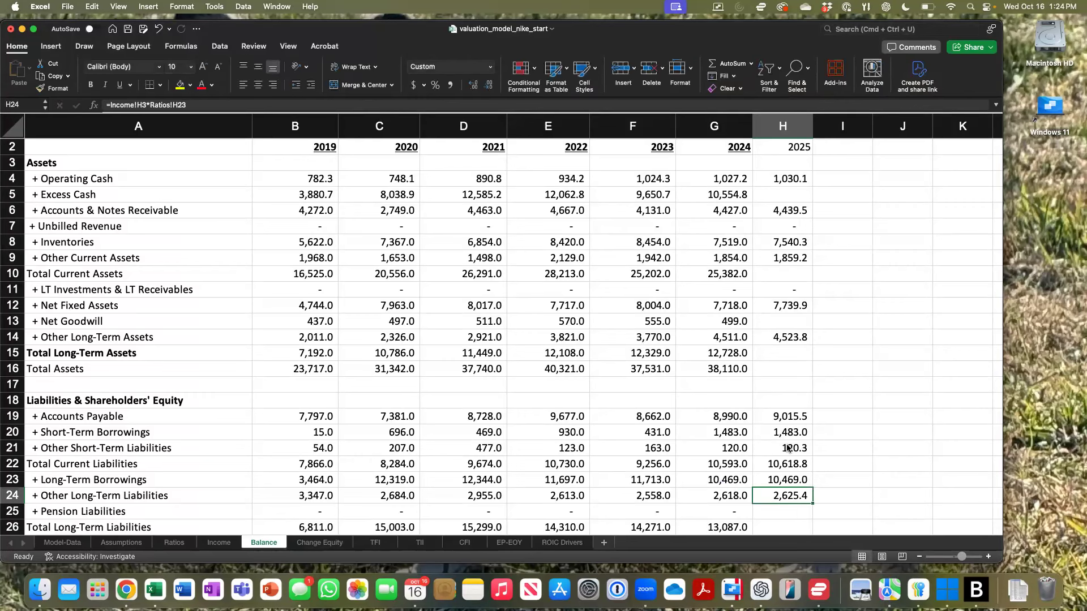
scroll(788, 449, "down", 3)
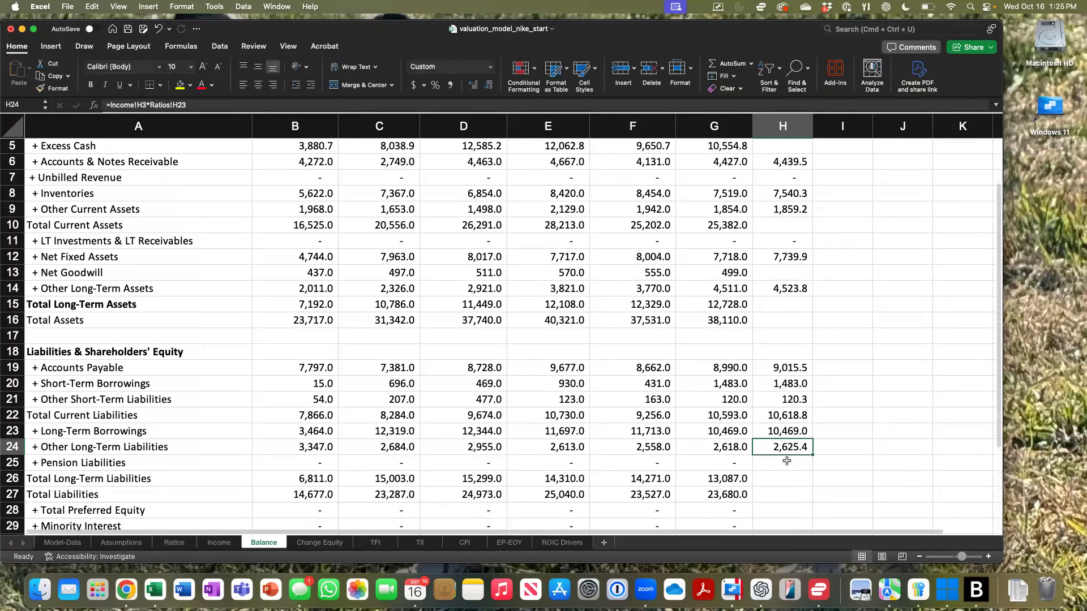
left_click(786, 462)
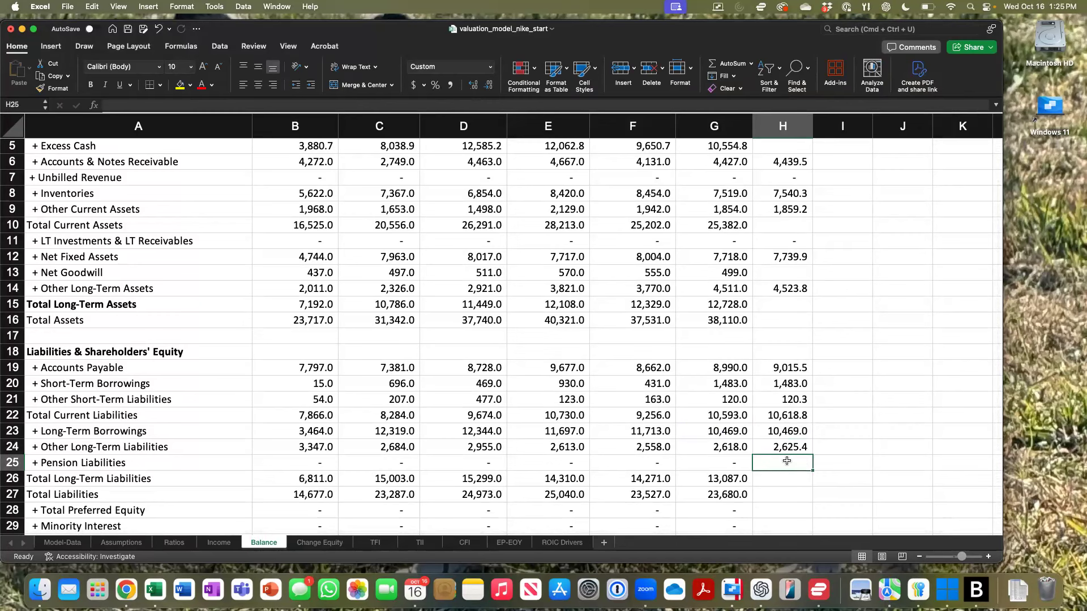
type("=")
key("Left")
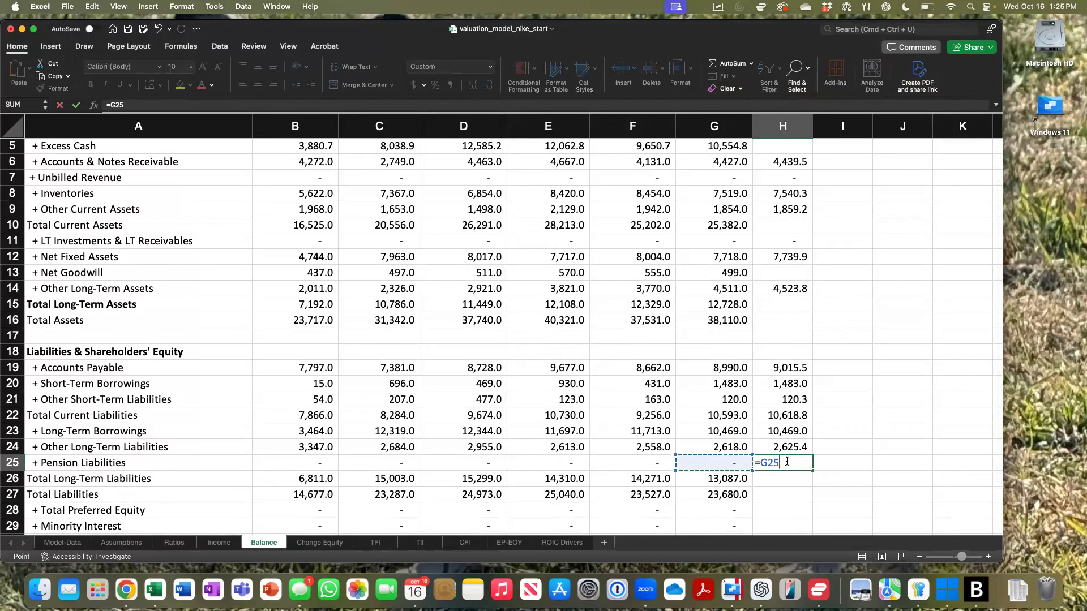
key("Return")
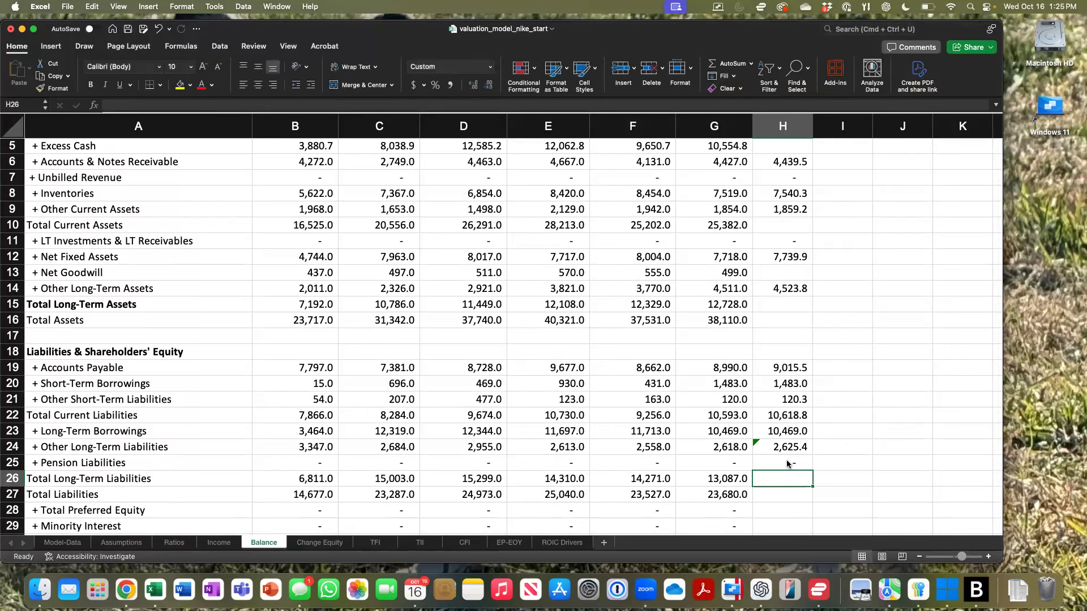
Step: Total the 2025 long-term liabilities in H26 with the formula =SUM(H23:H25)
type("=sum(")
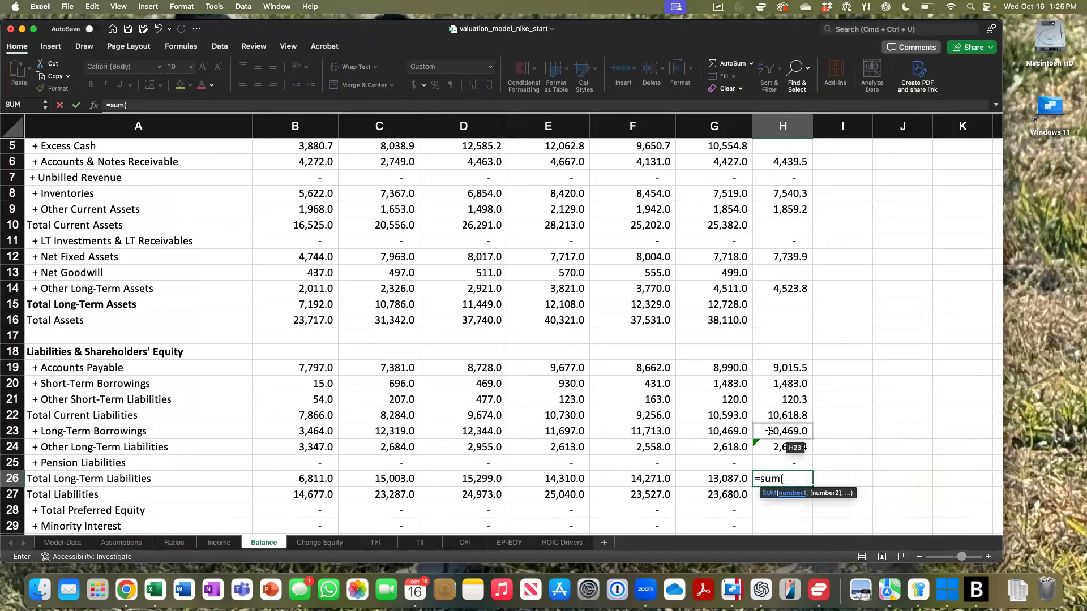
left_click(768, 432)
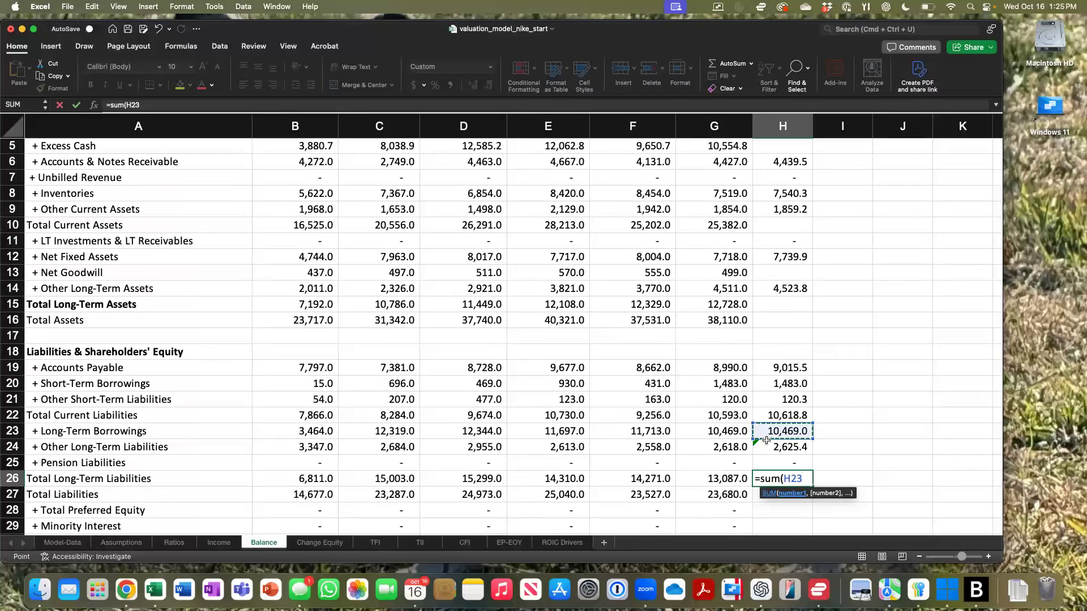
left_click(763, 459, "shift")
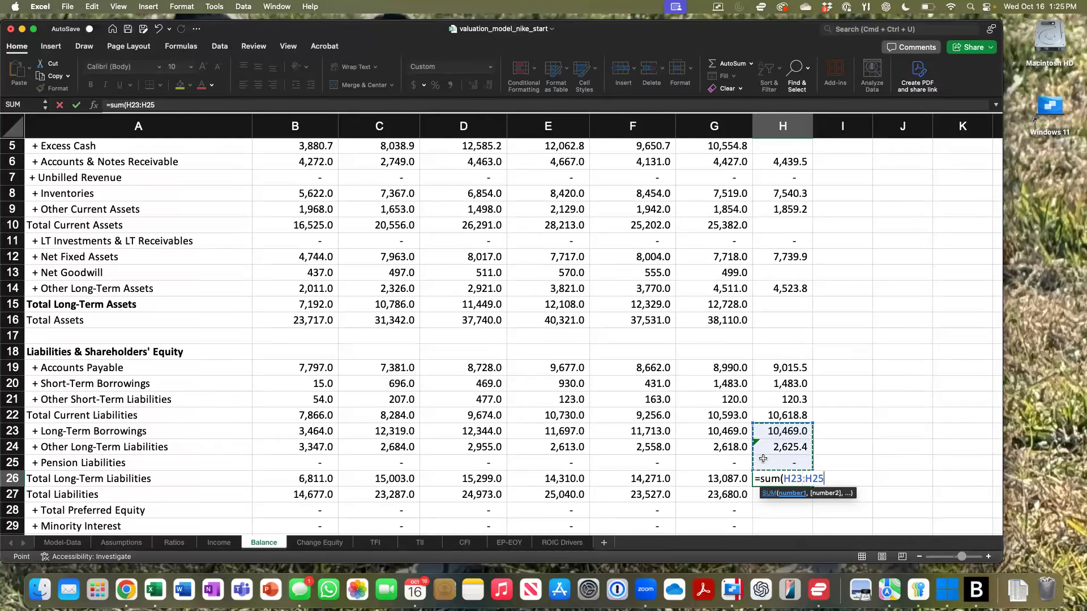
type(")")
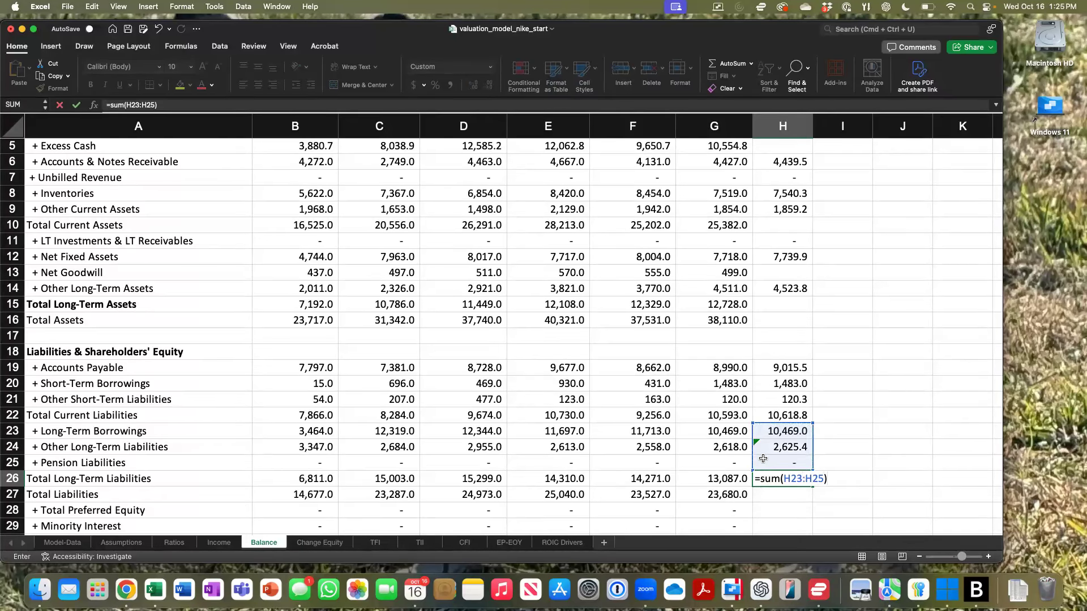
key("Return")
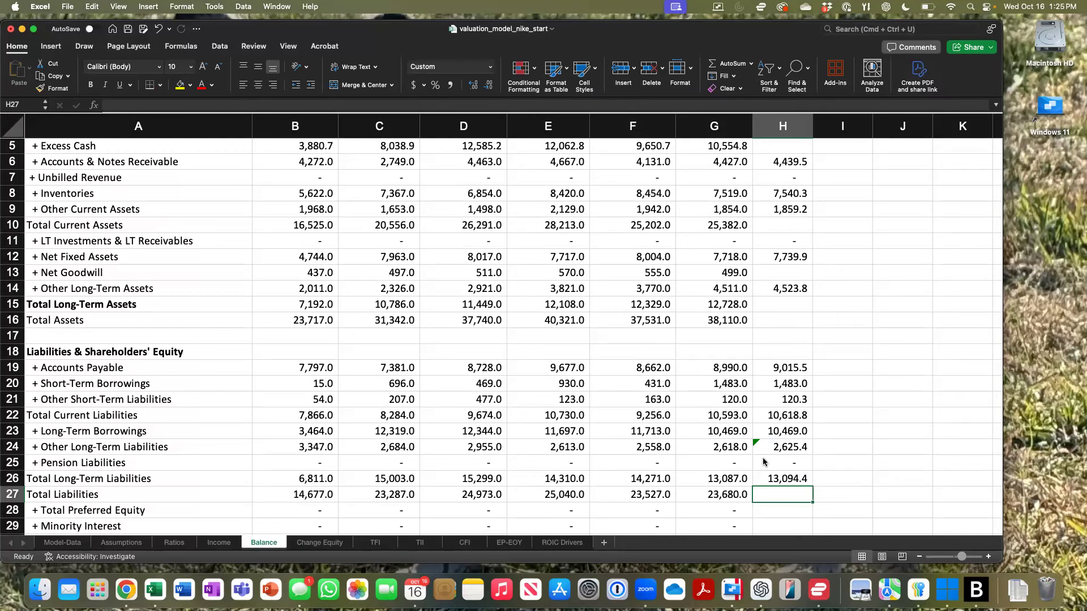
Step: Calculate 2025 Total Liabilities in H27 by adding total current and total long-term liabilities with =H22+H26
scroll(763, 461, "down", 5)
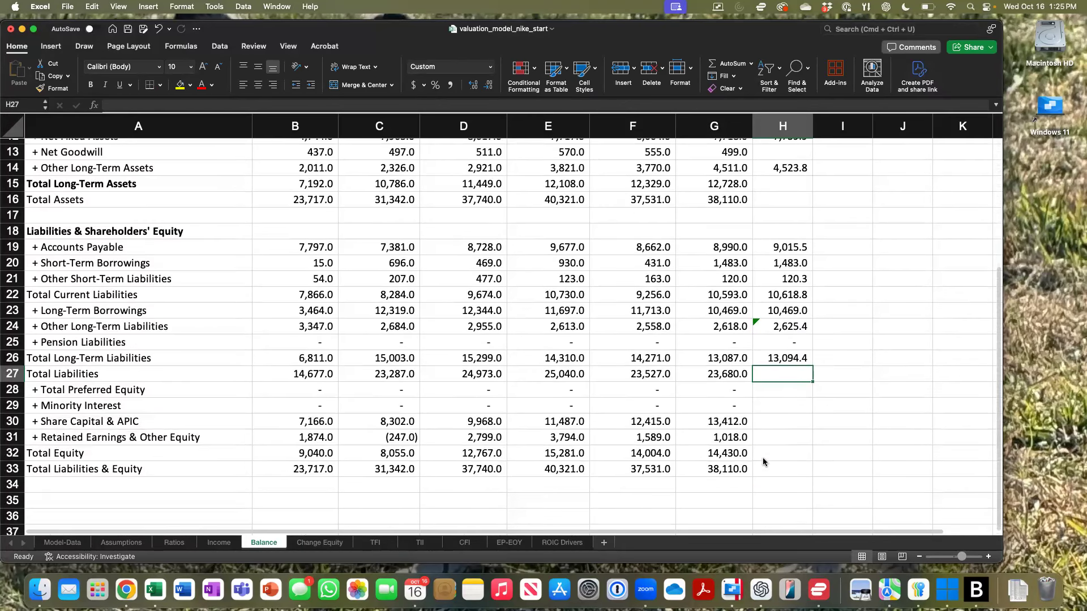
type("=")
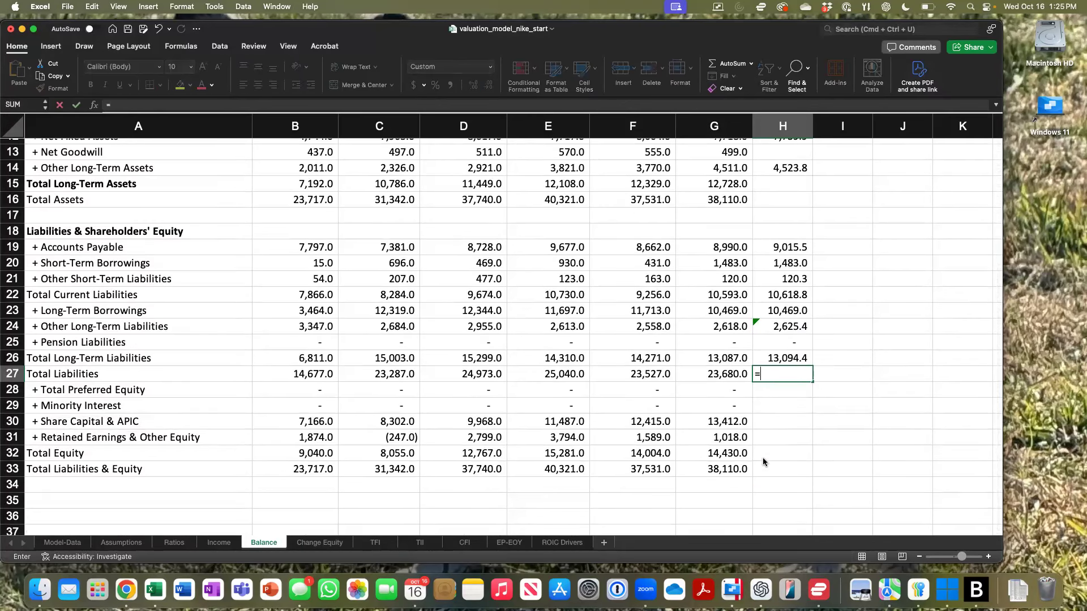
left_click(792, 296)
type("+")
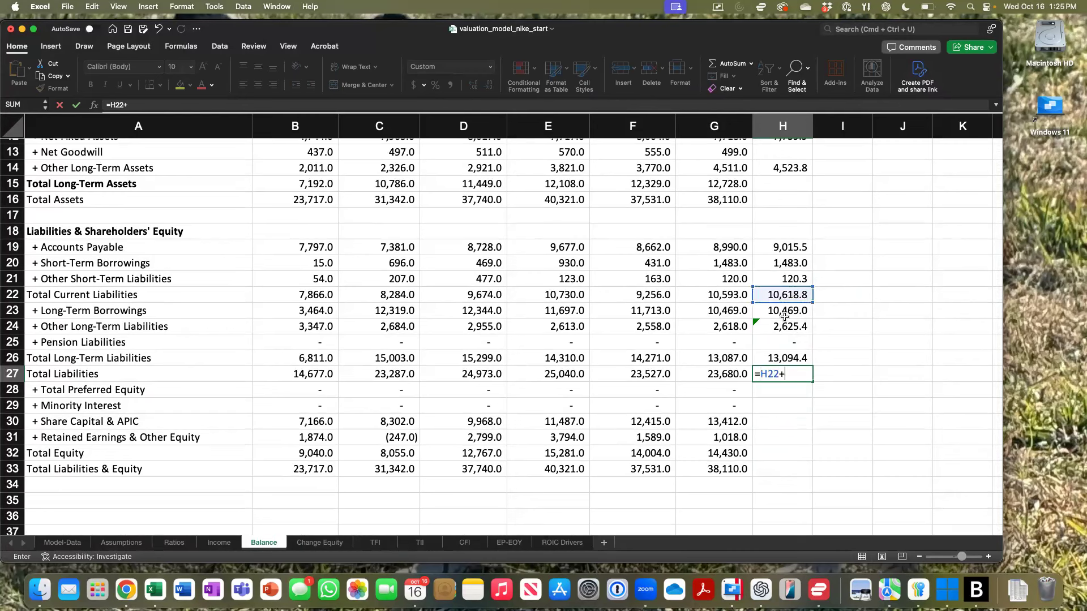
left_click(790, 358)
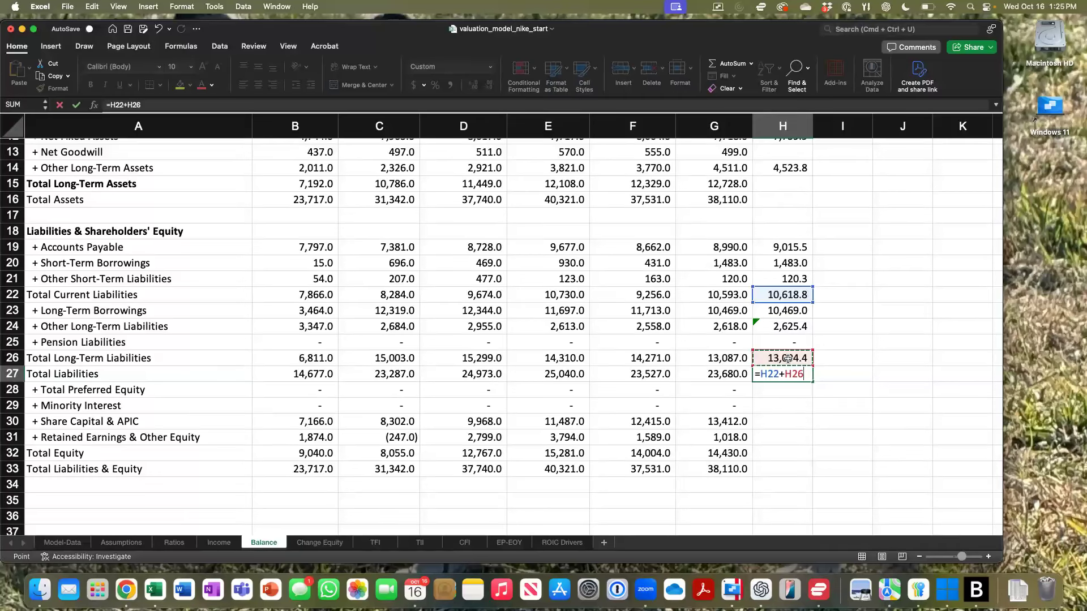
key("Return")
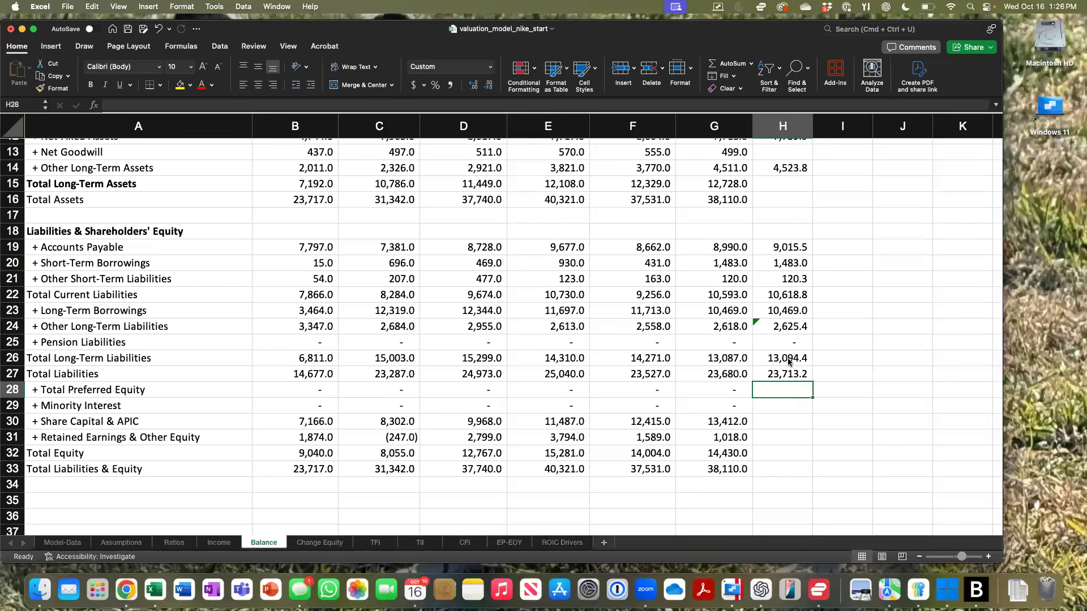
Step: Carry the 2024 Total Preferred Equity and Minority Interest forward to 2025 with =G28 in H28 and =G29 in H29
type("=G28")
key("Return")
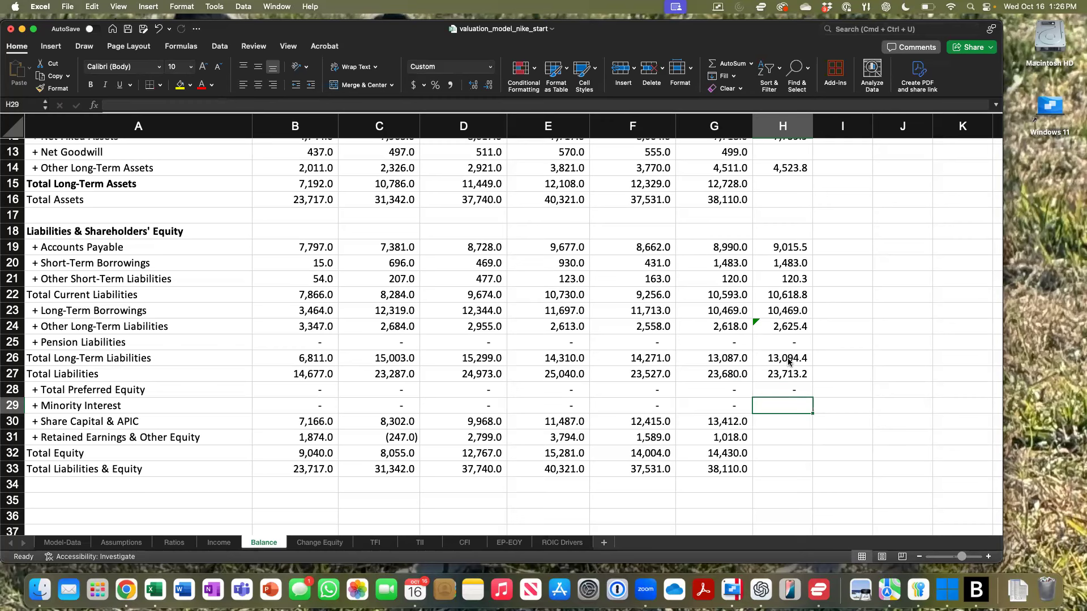
type("=")
key("Left")
key("Return")
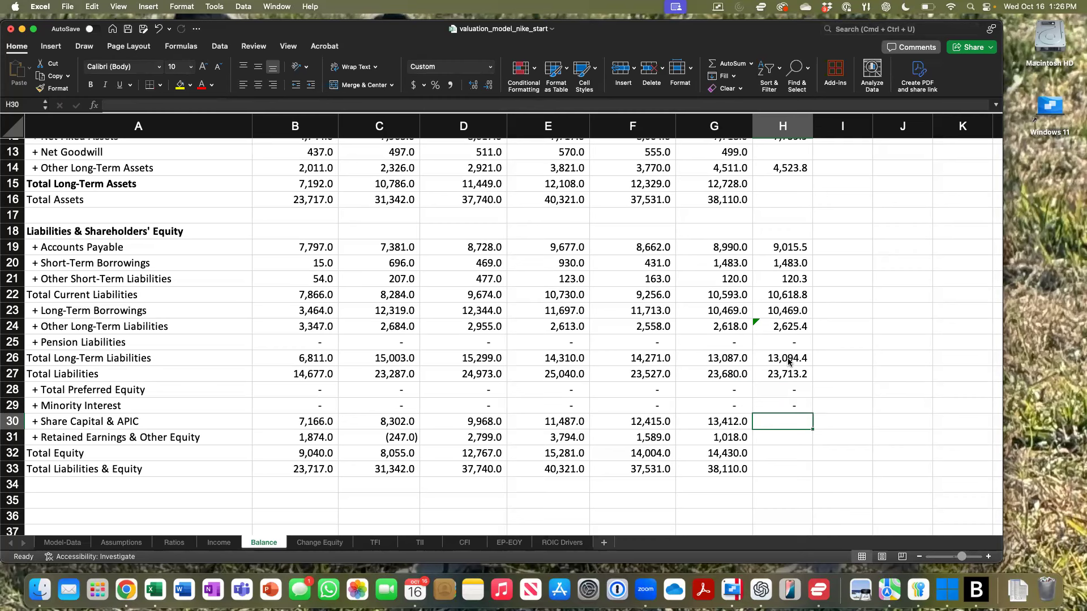
Step: Carry the 2024 Share Capital & APIC forward to 2025 in H30 with the formula =G30
type("=")
key("Left")
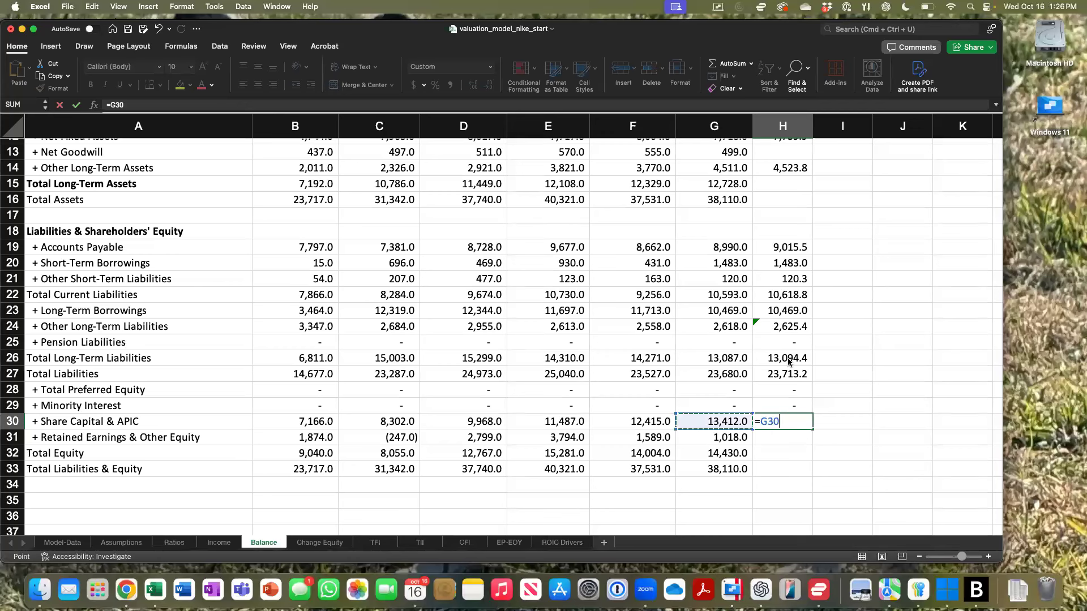
key("Return")
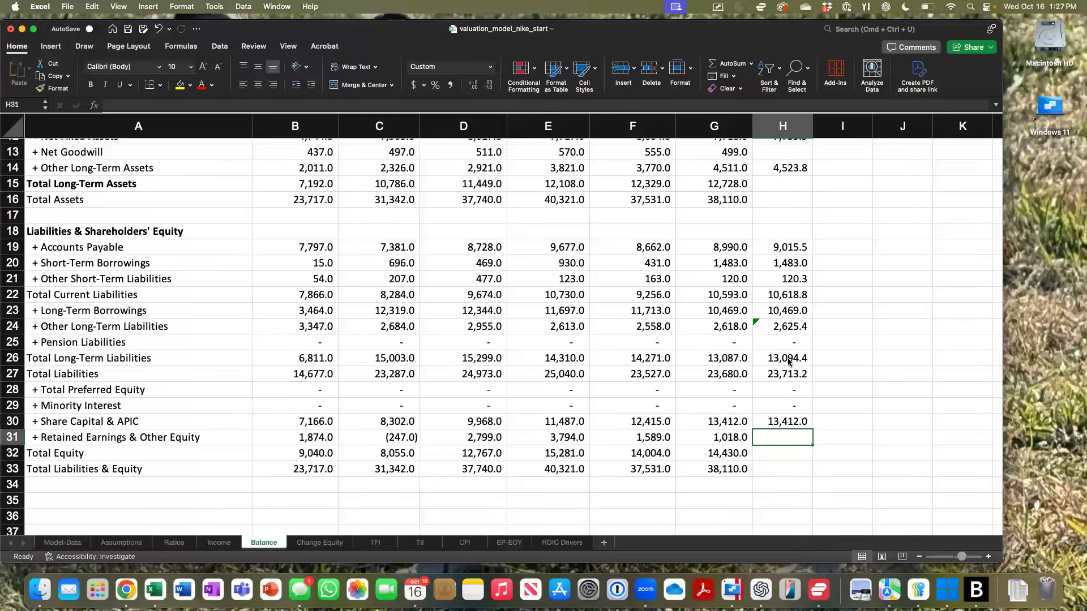
Step: Forecast 2025 Retained Earnings & Other Equity in H31 by adding the Income sheet's 2025 Change in Retained Earnings to the 2024 balance: =G31+Income!H27
type("=")
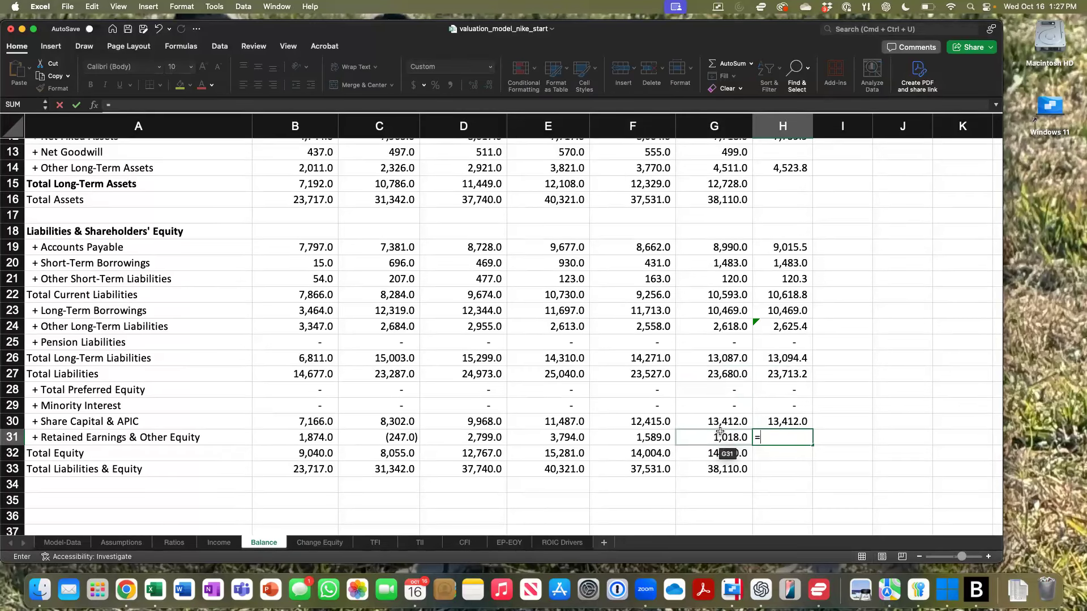
left_click(720, 432)
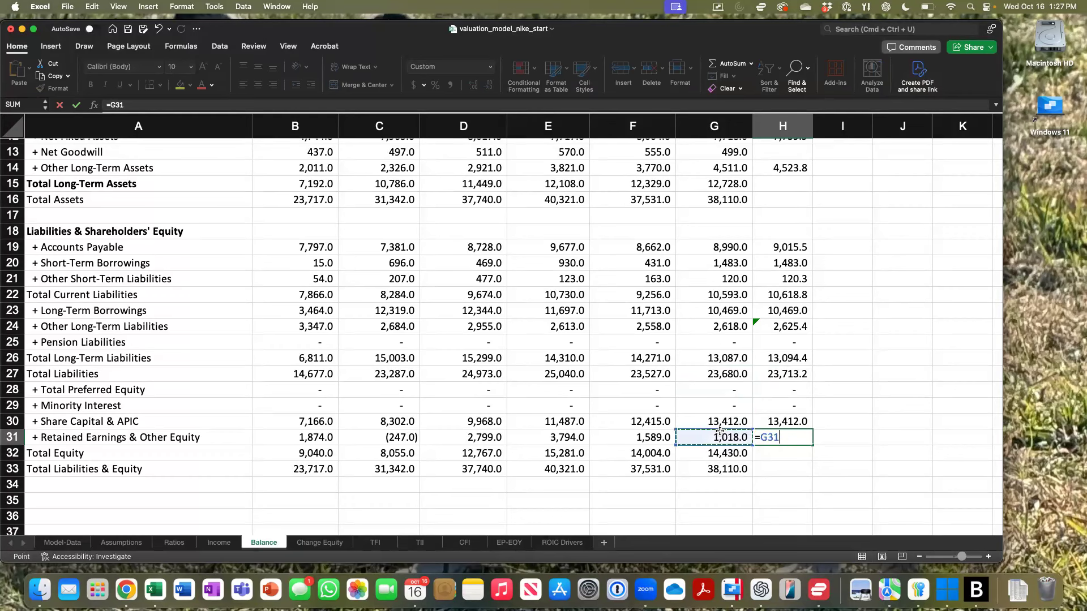
type("+")
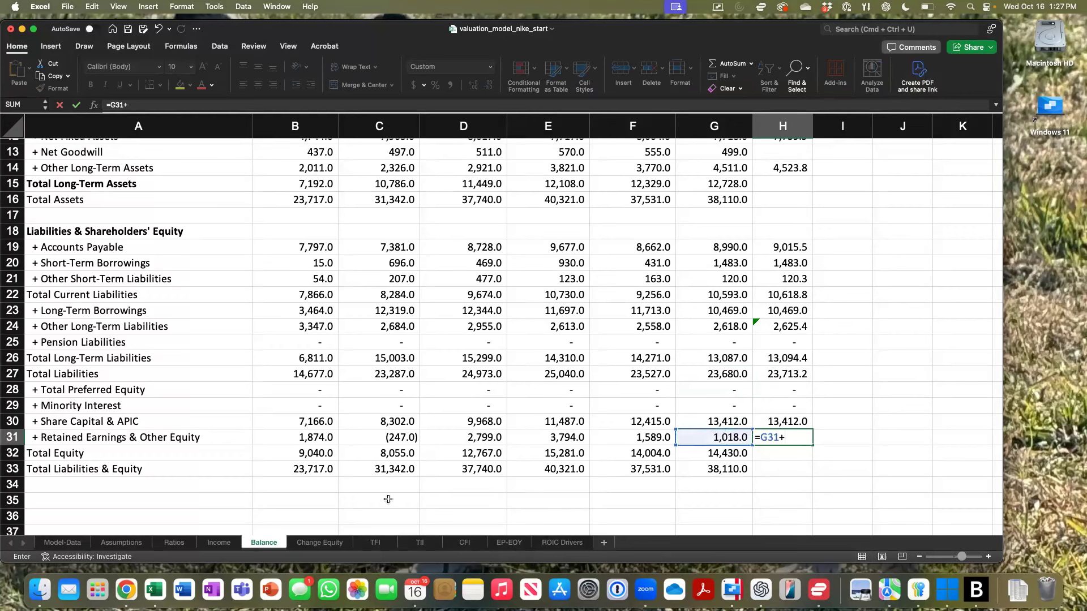
left_click(219, 543)
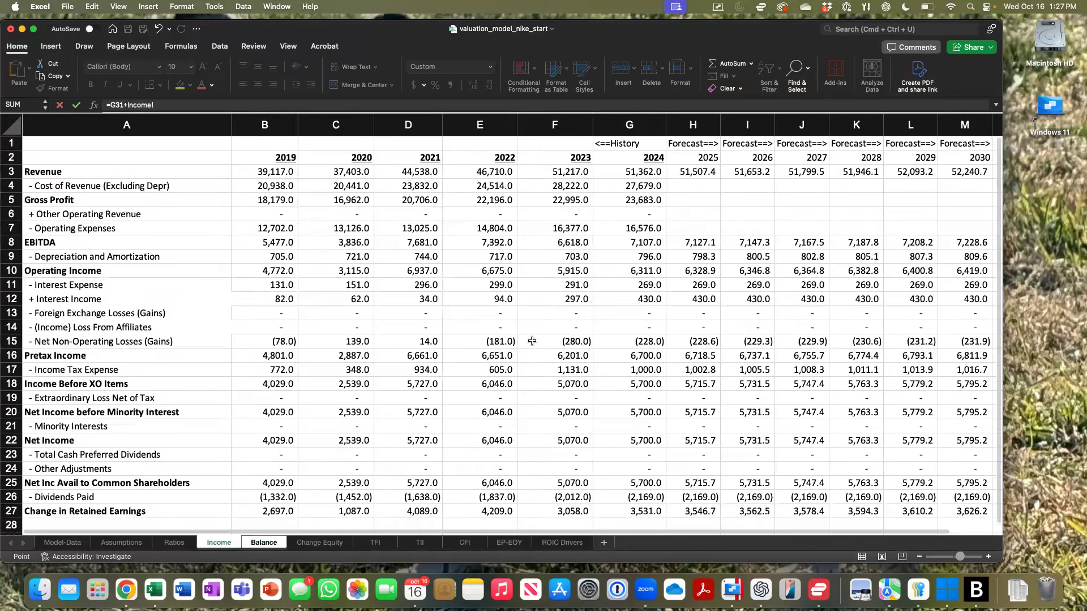
scroll(684, 298, "down", 1)
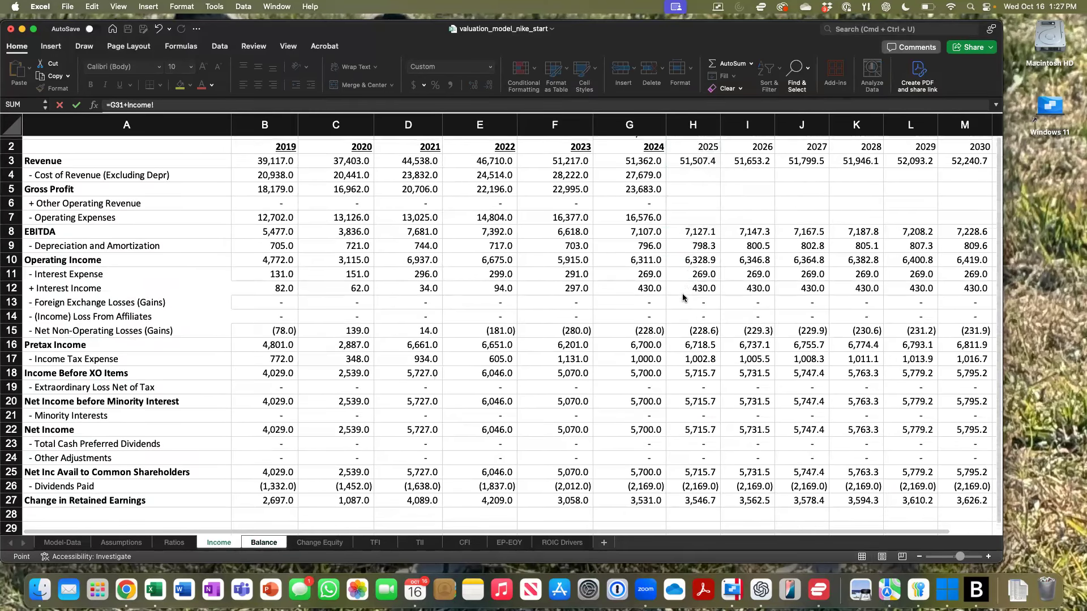
scroll(684, 298, "down", 1)
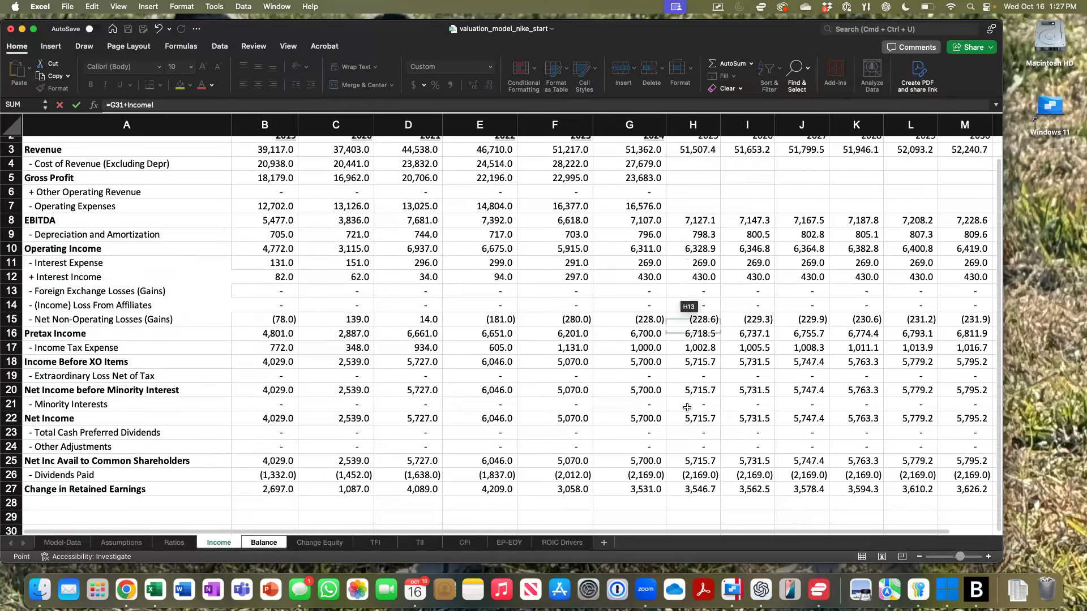
left_click(688, 492)
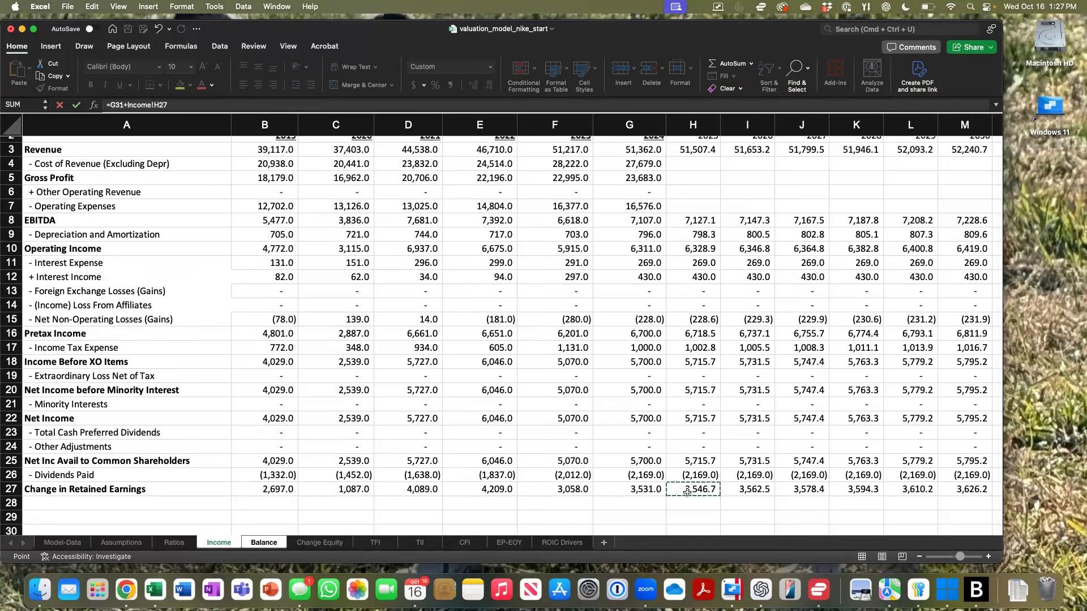
key("Return")
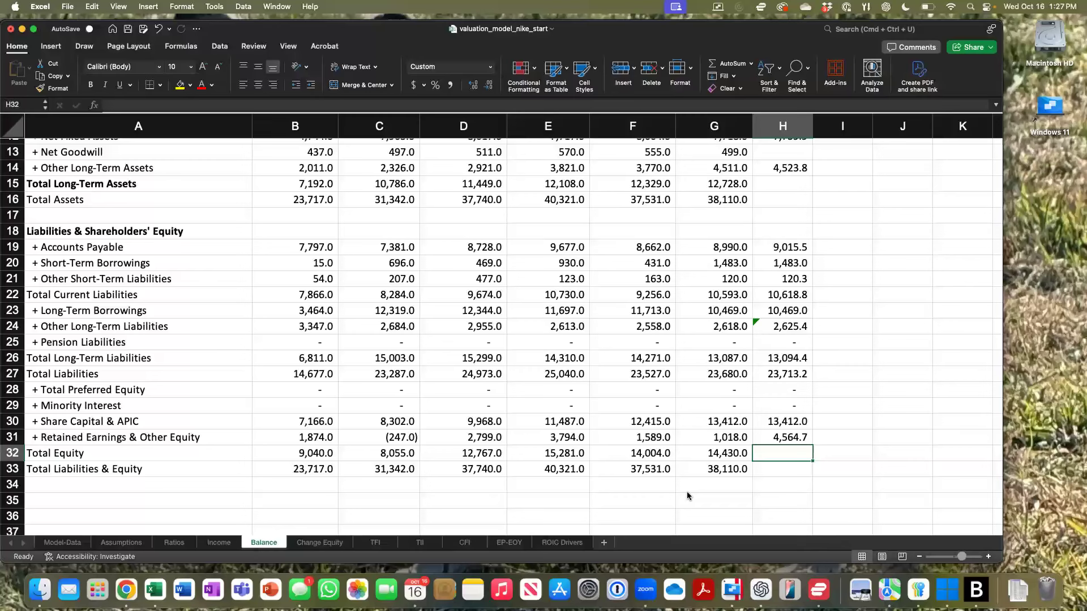
Step: Calculate 2025 Total Equity in H32 by summing the equity items with =SUM(H28:H31)
type("=")
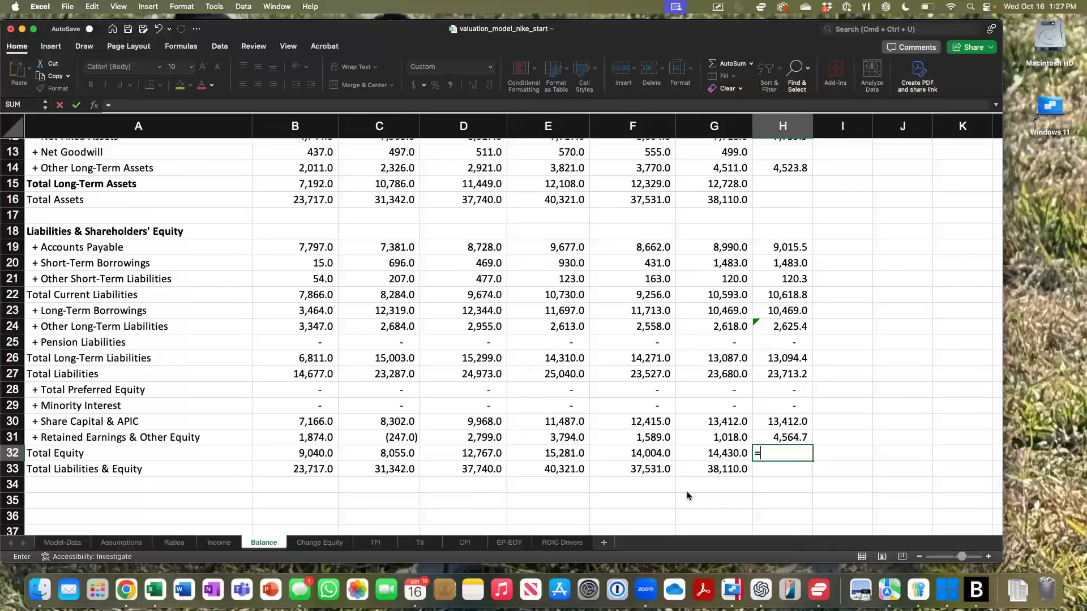
type("sum(")
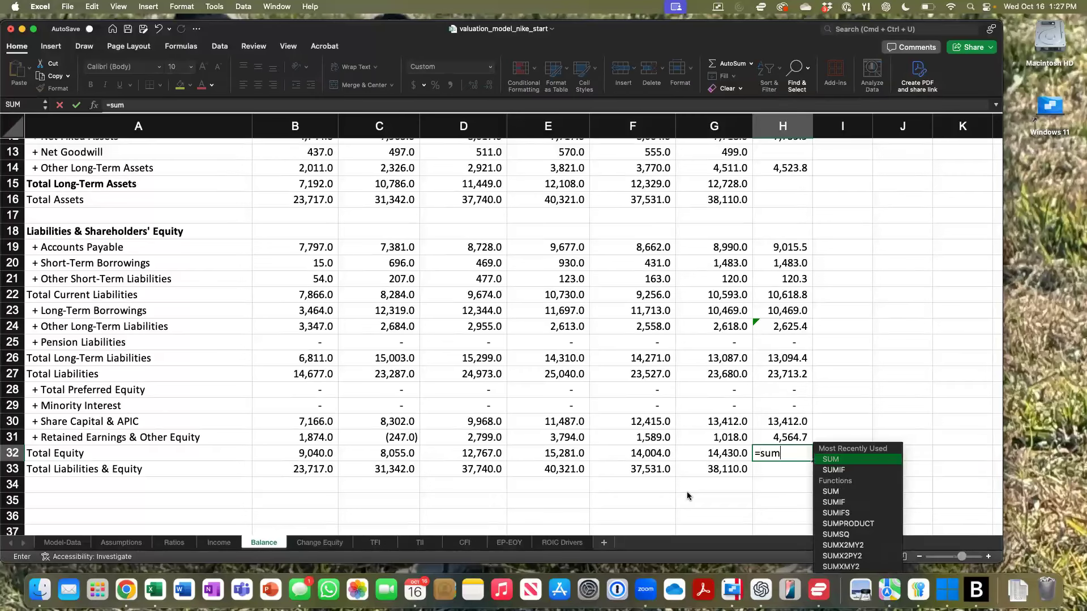
left_click(800, 393)
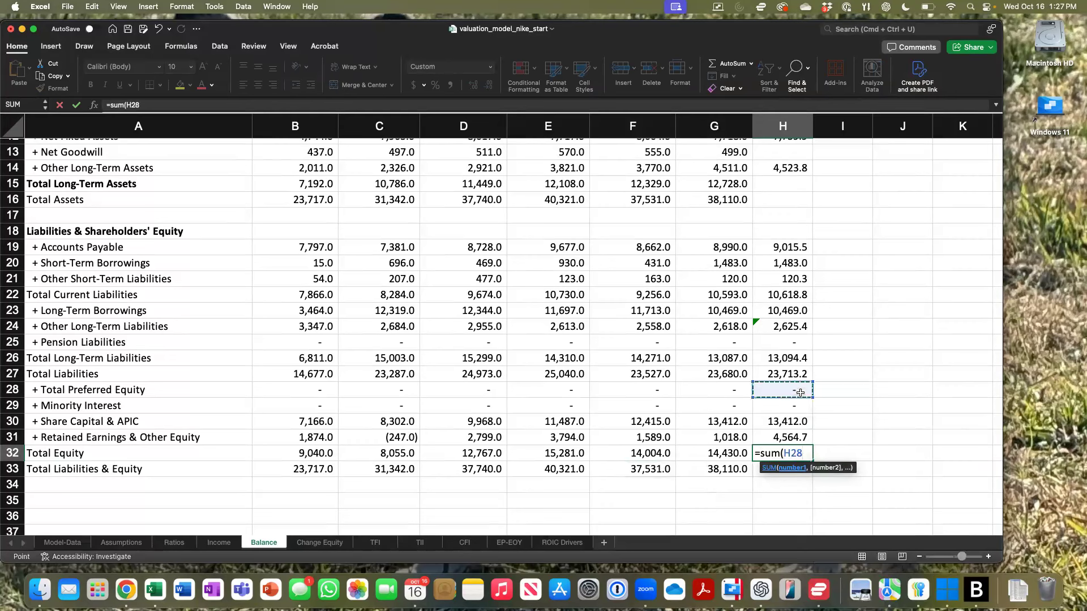
left_click(791, 438, "shift")
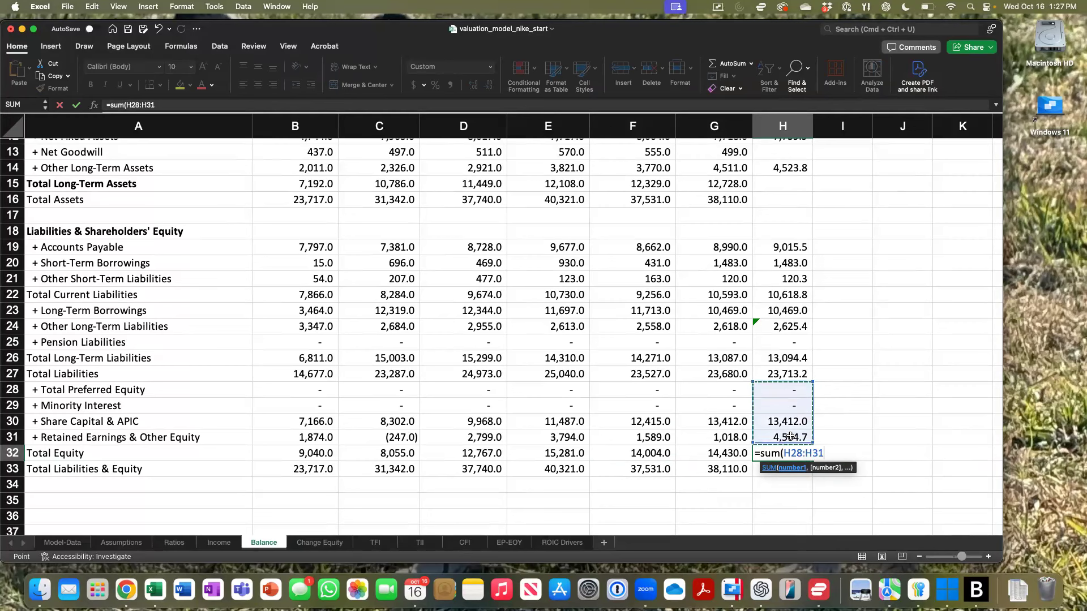
type(")")
key("Return")
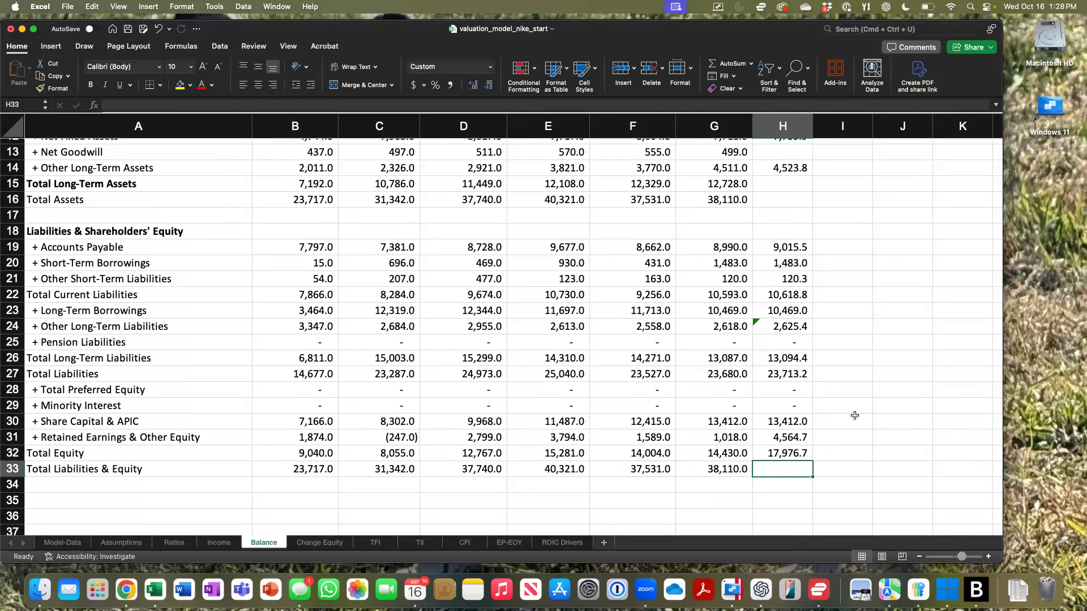
Step: Calculate 2025 Total Liabilities & Equity in H33 by adding total liabilities and total equity with =H27+H32
type("=")
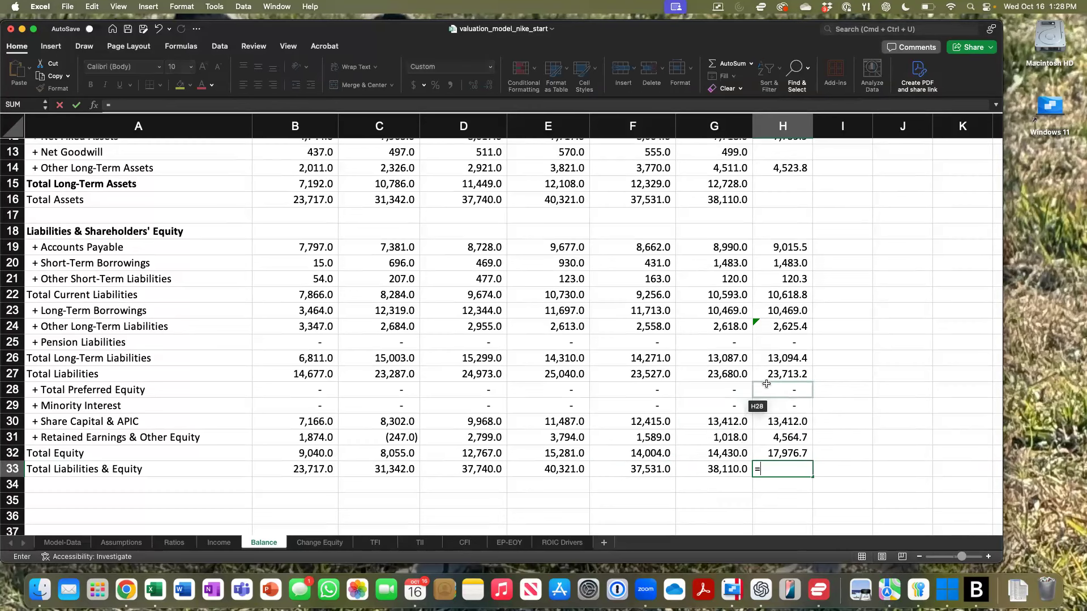
left_click(782, 376)
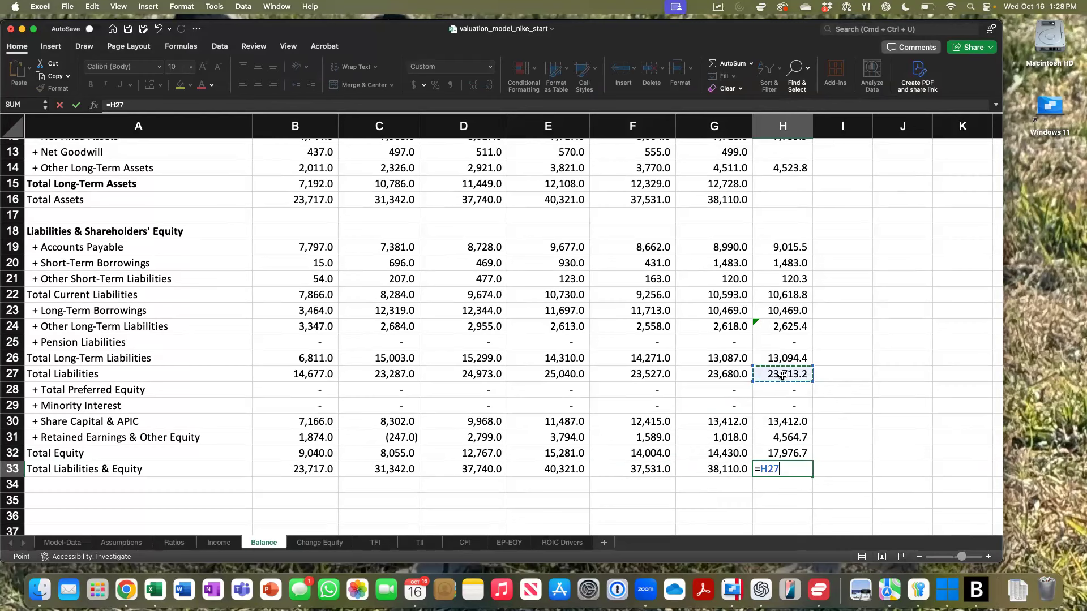
type("+")
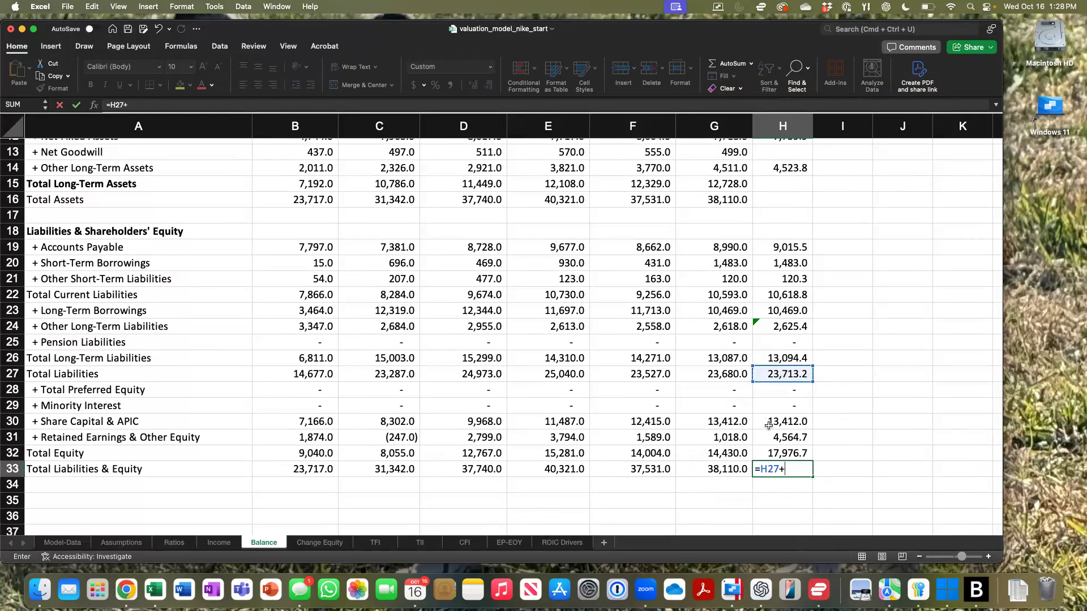
left_click(784, 456)
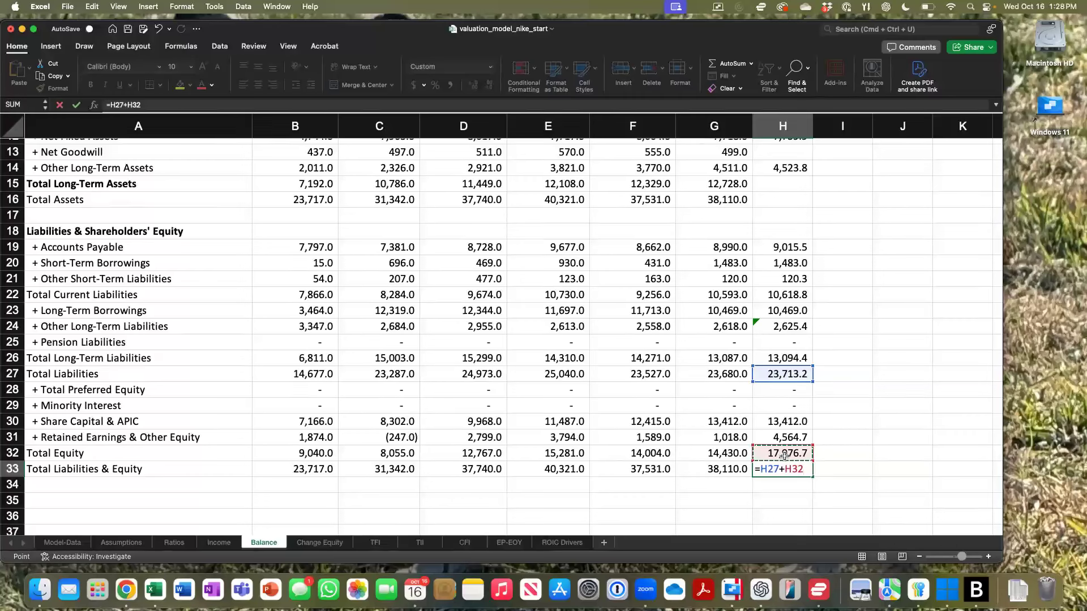
key("Return")
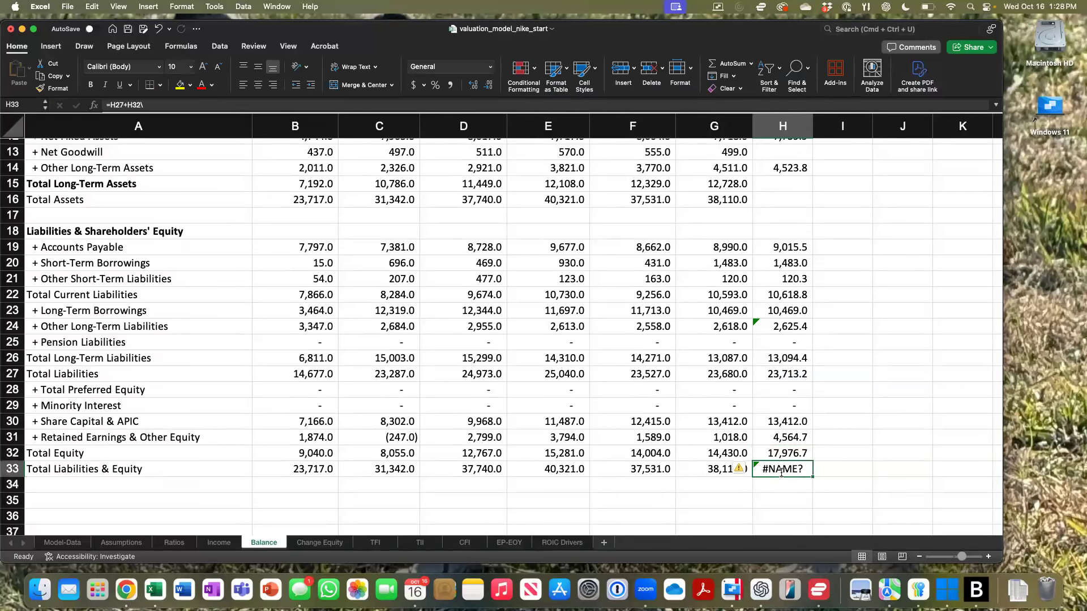
double_click(781, 473)
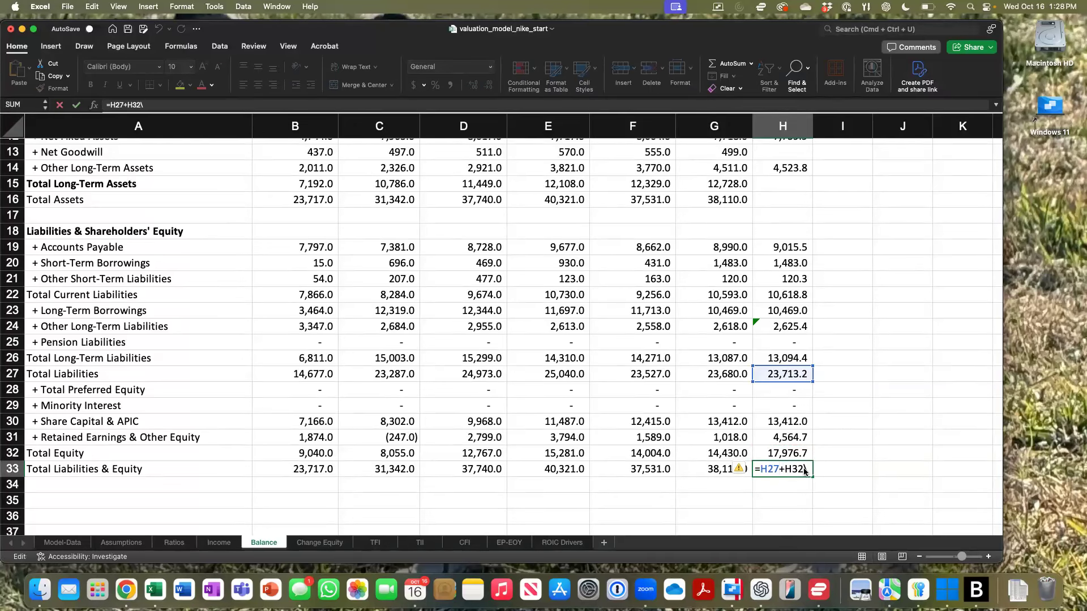
key("BackSpace")
type("2")
key("Delete")
key("Return")
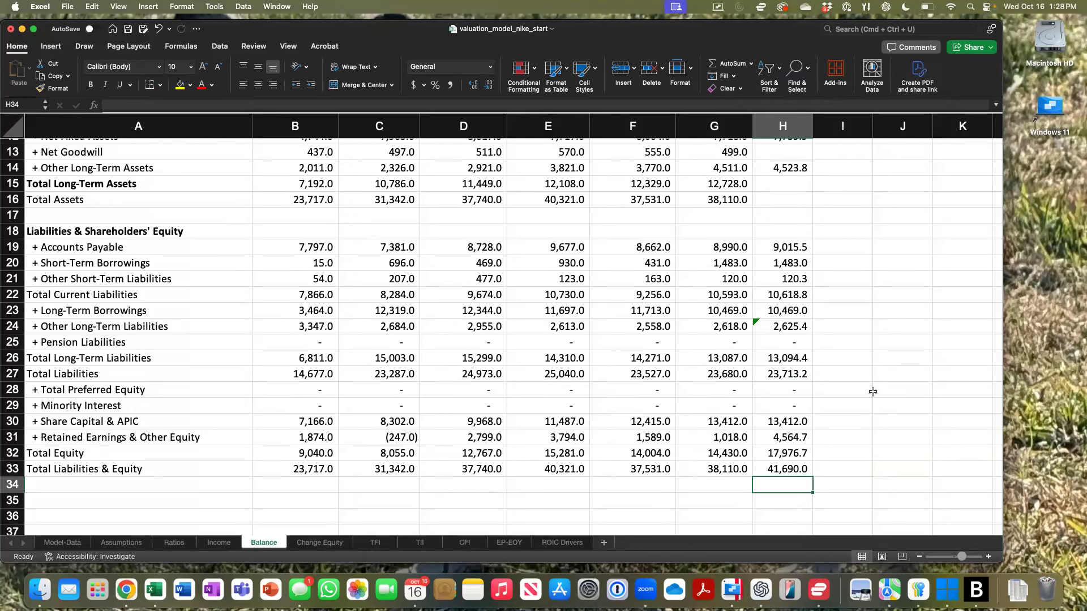
Step: Set 2025 Total Assets in H16 equal to Total Liabilities & Equity with the formula =H33
left_click(787, 198)
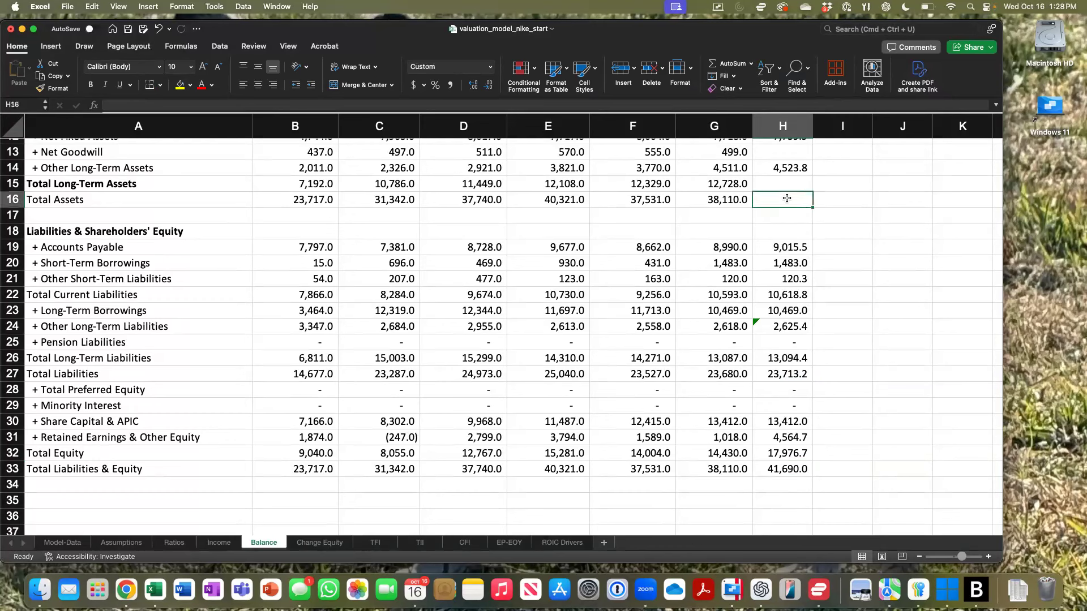
type("=")
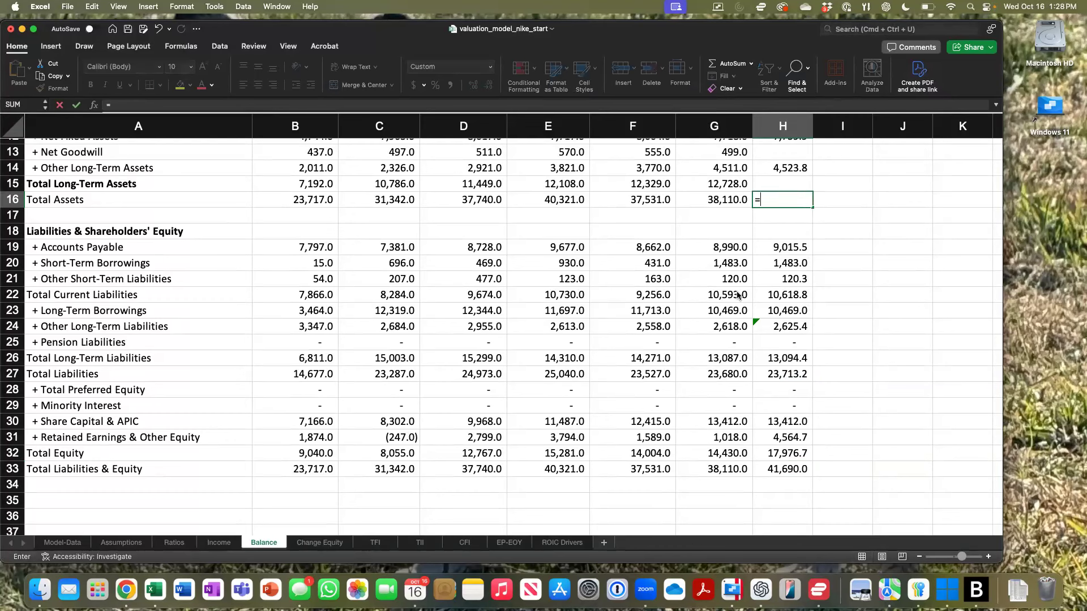
left_click(759, 463)
key("Return")
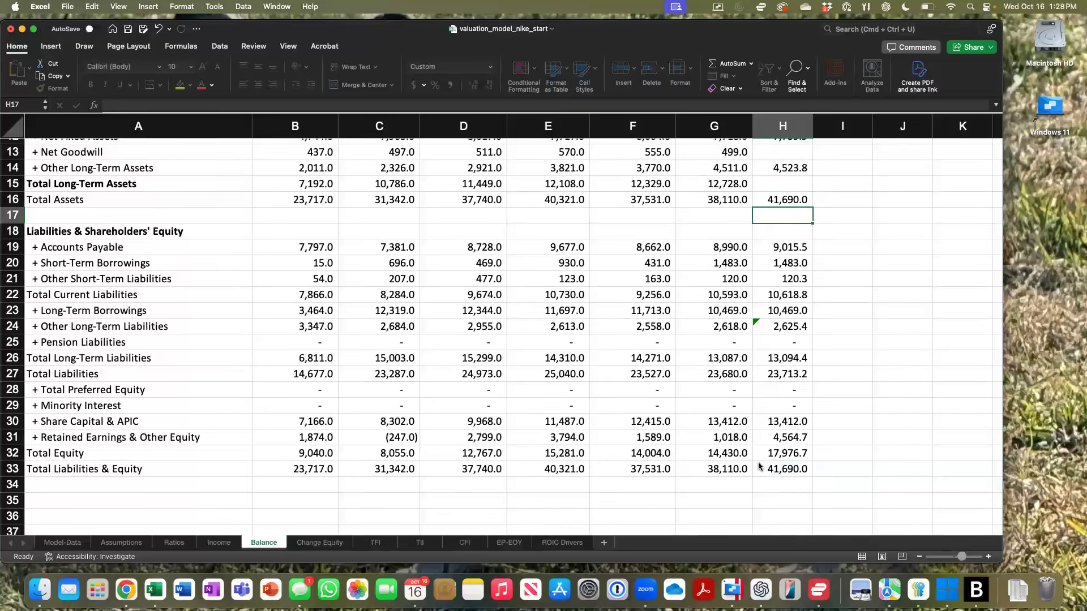
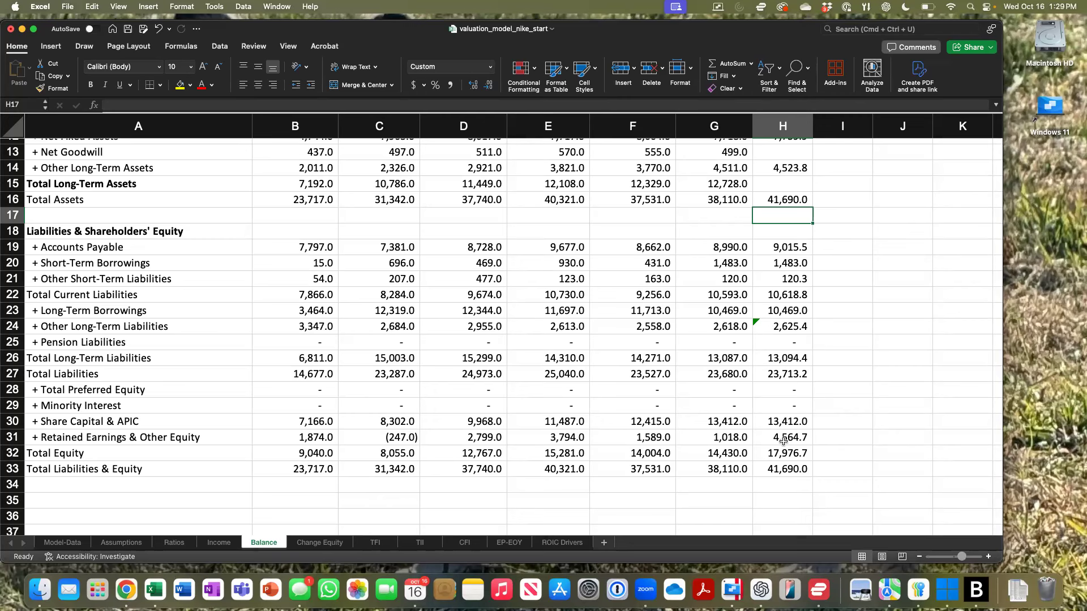
Step: Make the Assumptions reference absolute in the 2025 Operating Cash formula in H4: =Income!H3*Assumptions!$B$3
scroll(792, 450, "up", 5)
scroll(795, 458, "up", 3)
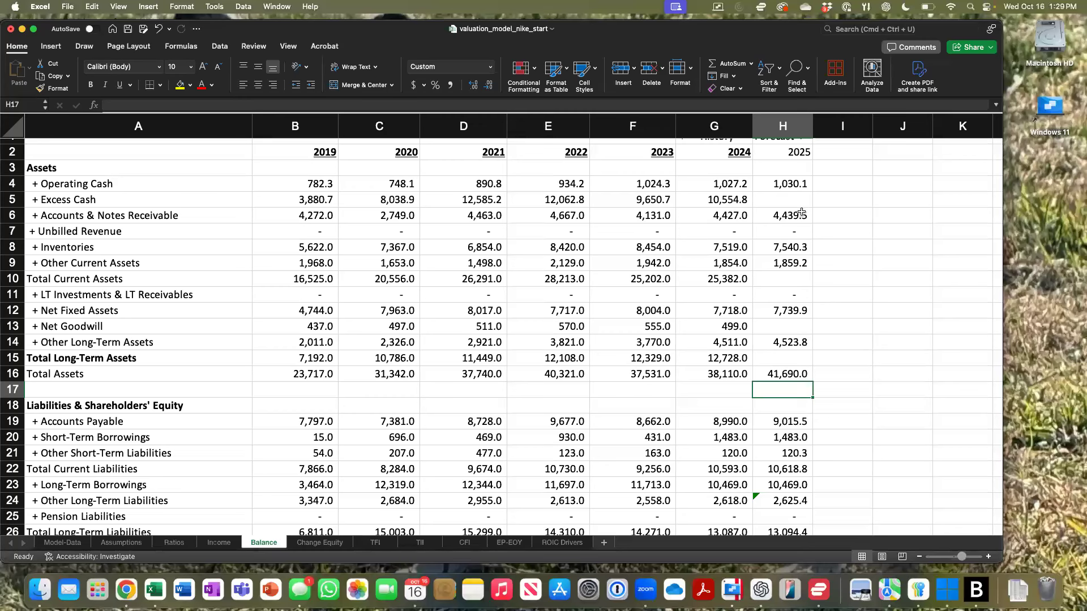
double_click(788, 179)
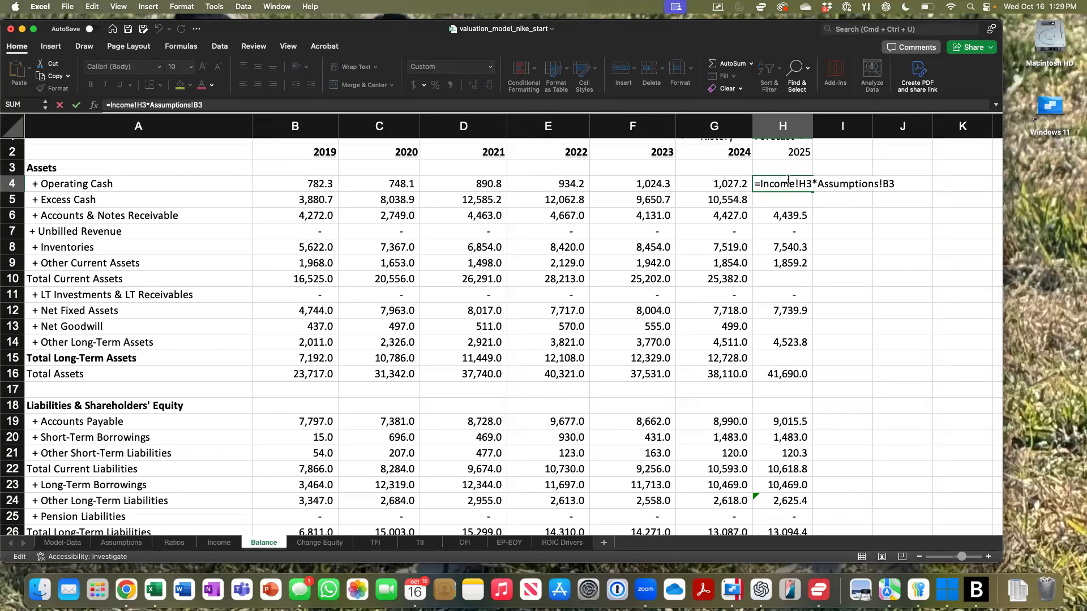
left_click_drag(789, 179, 882, 184)
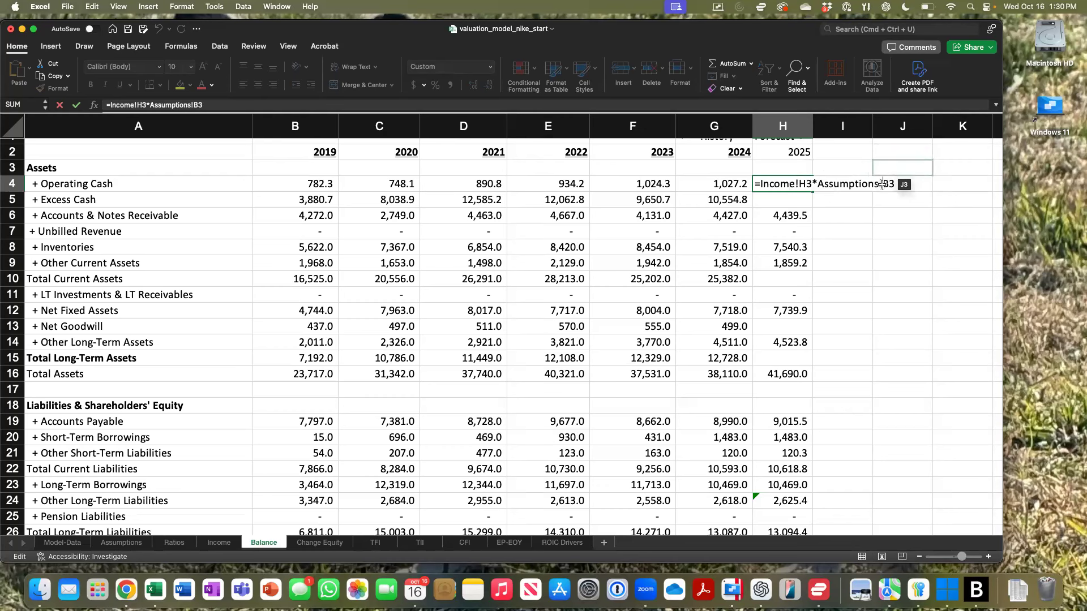
key("super+t")
key("super+t")
key("super+t")
type("$B$")
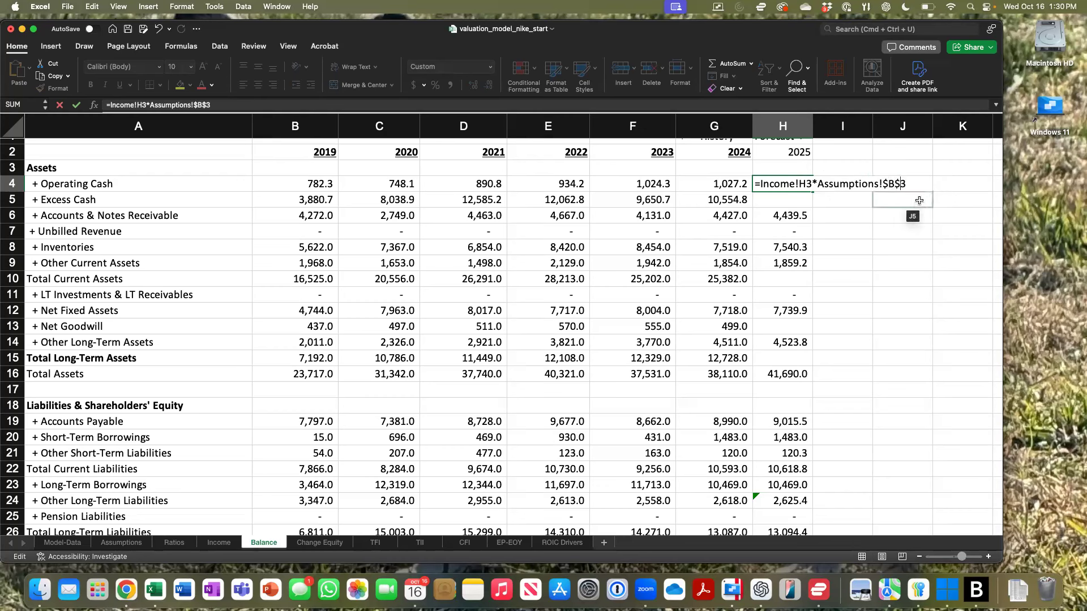
key("Return")
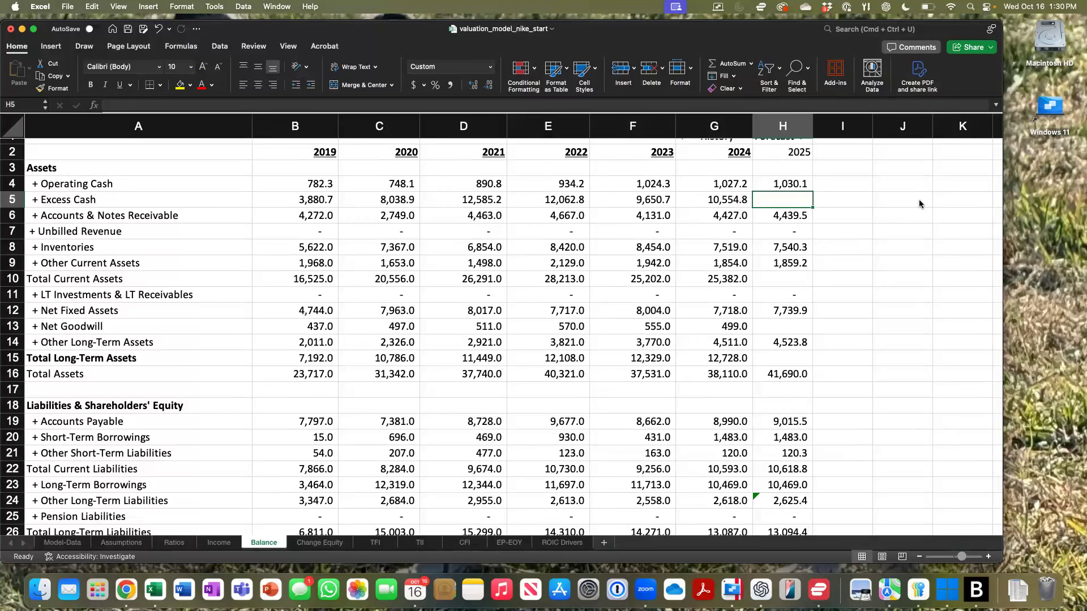
Step: Carry the 2024 Net Goodwill forward to 2025 in H13 with the formula =G13
key("Down")
key("Up")
key("Up")
key("Down")
key("Down")
key("Down")
key("Down")
key("Down")
key("Down")
key("Down")
key("Down")
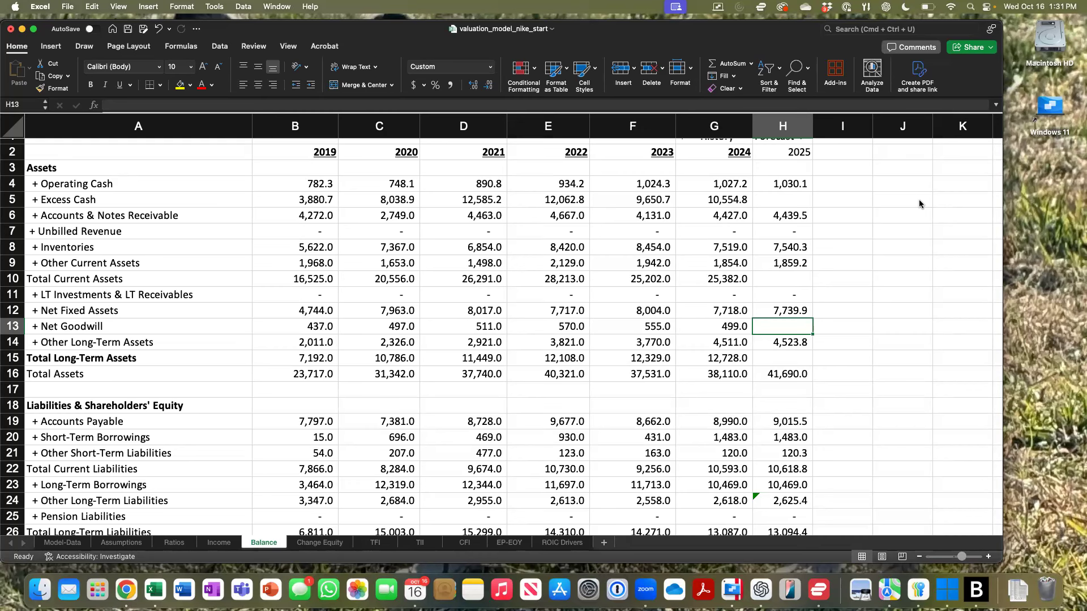
type("=")
key("Left")
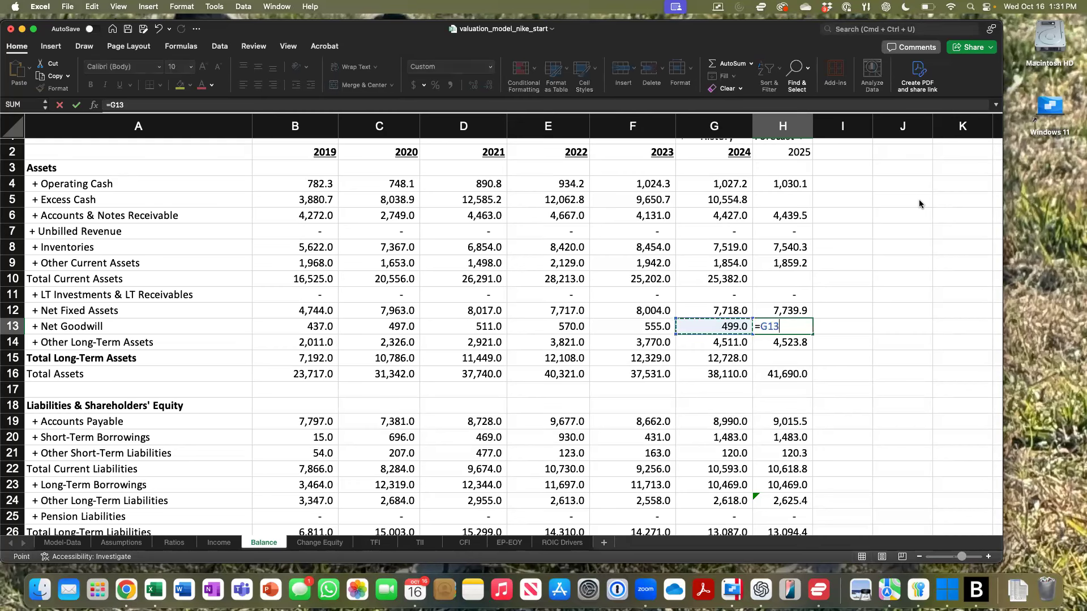
key("Return")
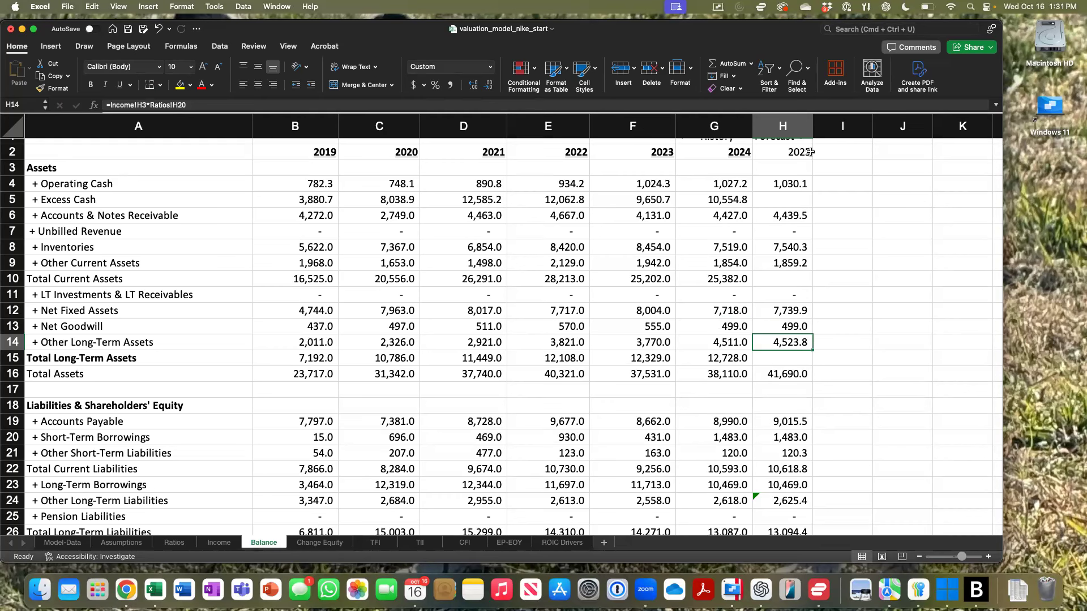
Step: Calculate 2025 Excess Cash in H5 as the balancing plug with the formula =H16-H4-H6-H7-H8-H9-H11-H12-H13-H14
left_click(792, 200)
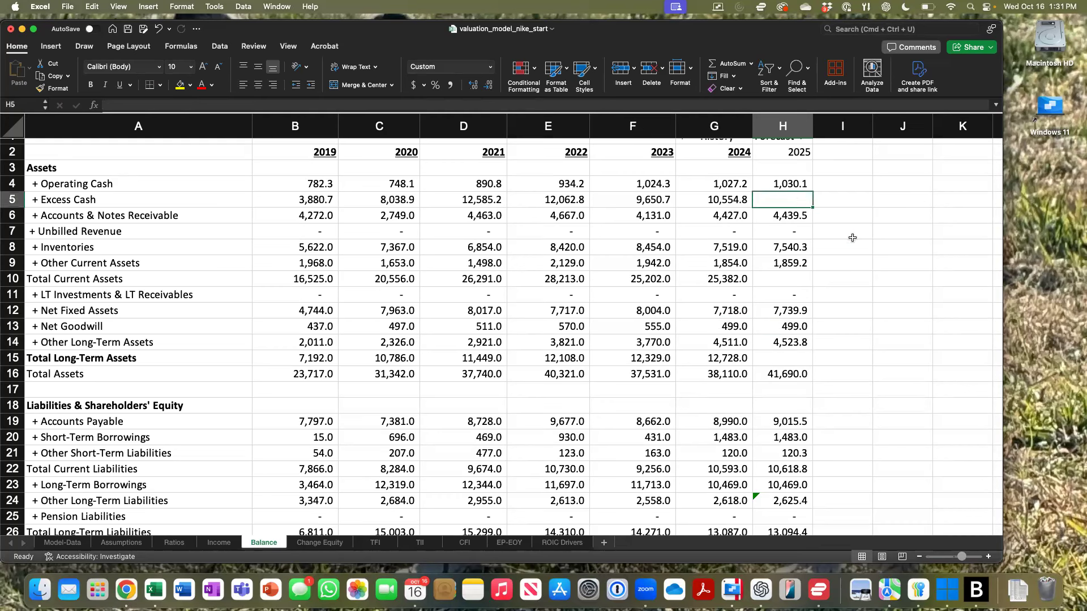
scroll(852, 238, "up", 1)
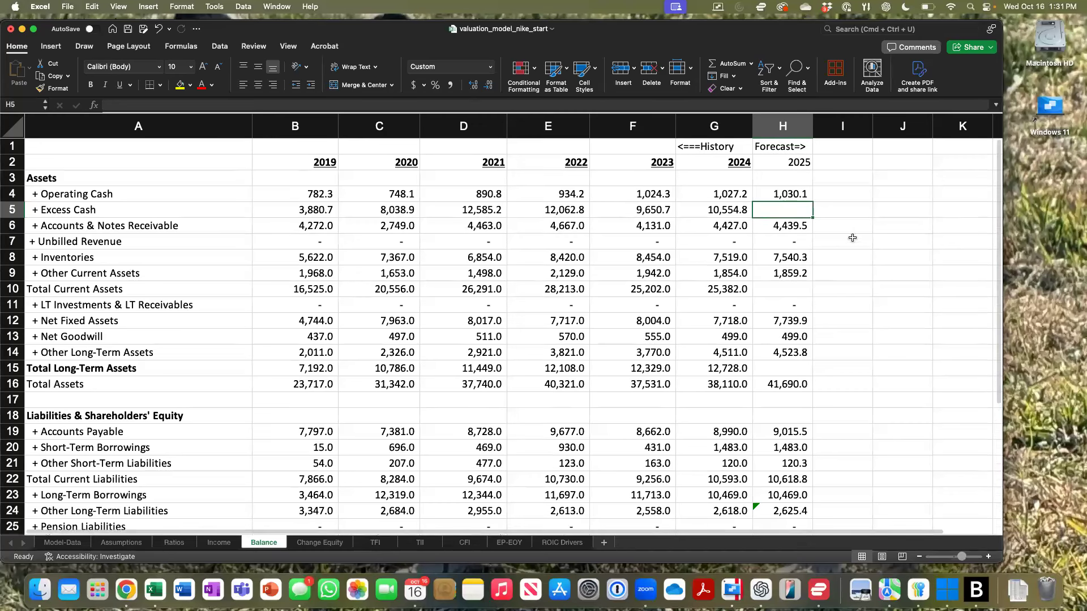
type("=")
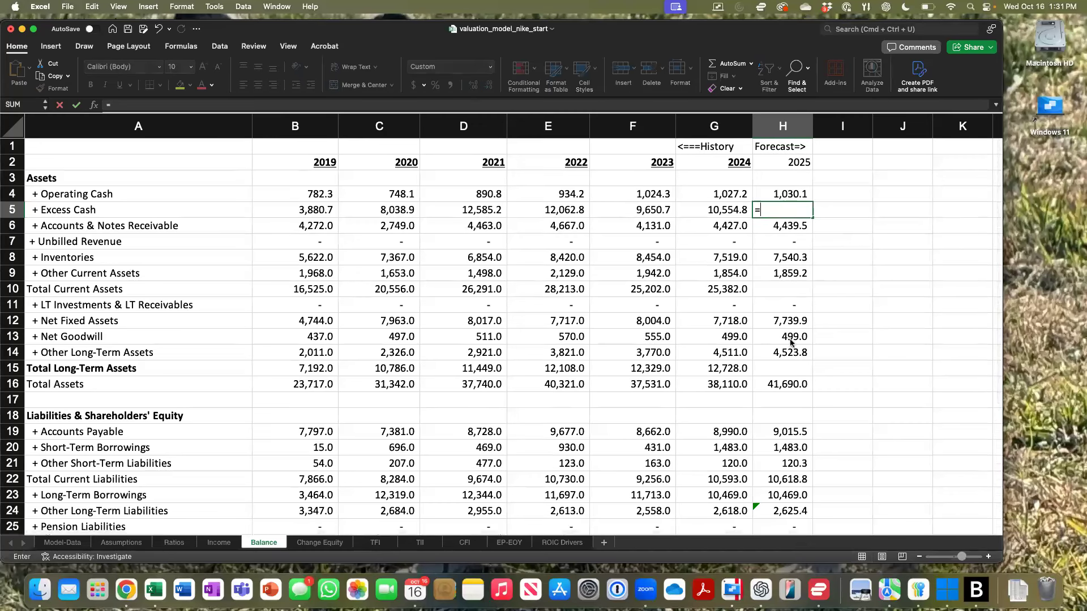
left_click(769, 383)
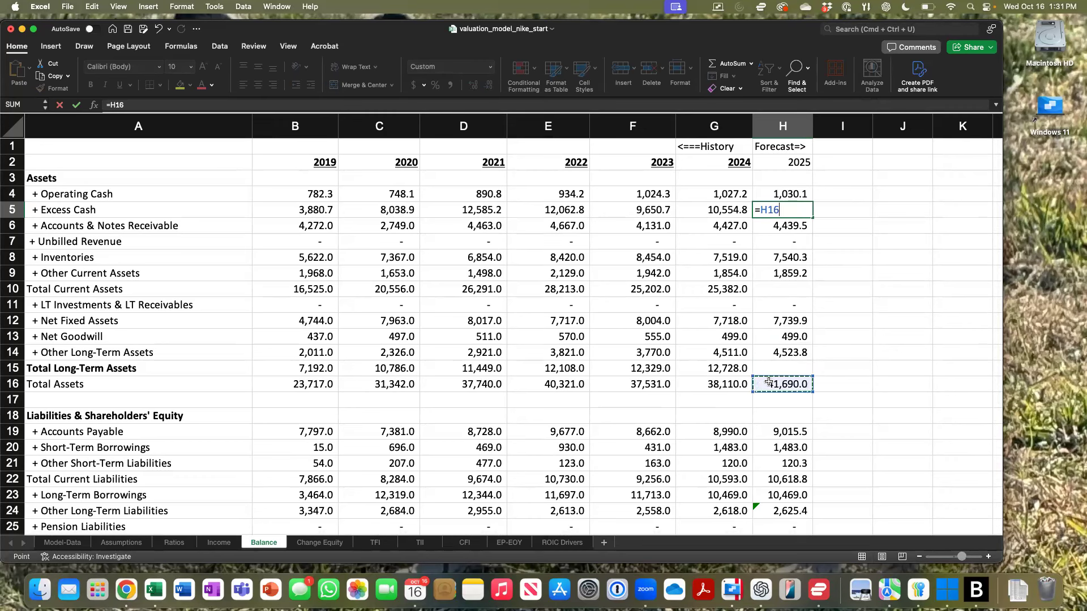
type("-")
left_click(783, 193)
type("-")
left_click(774, 224)
type("-")
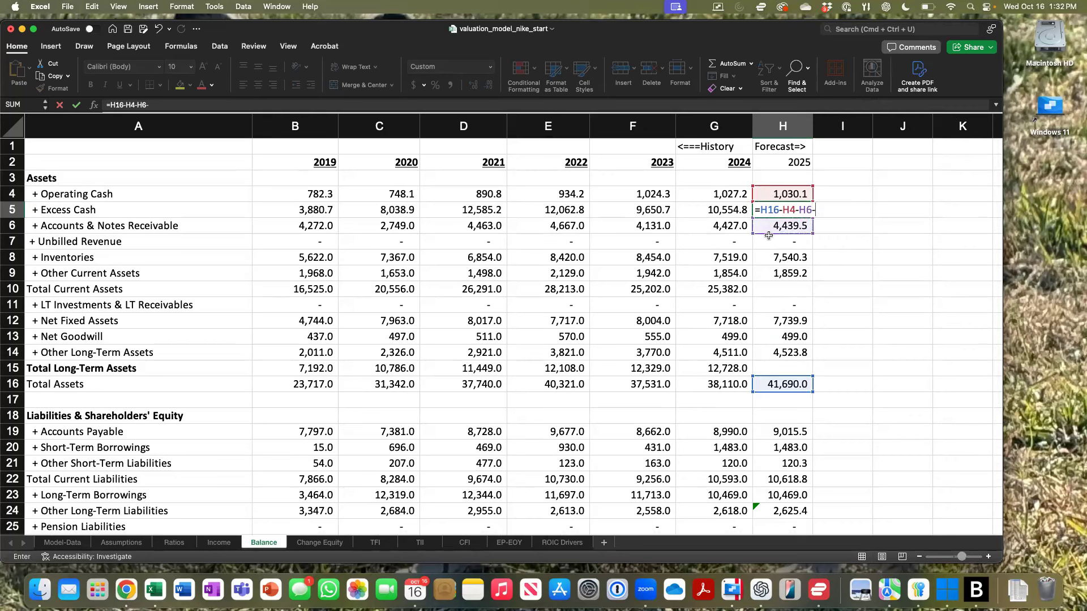
left_click(769, 238)
type("-")
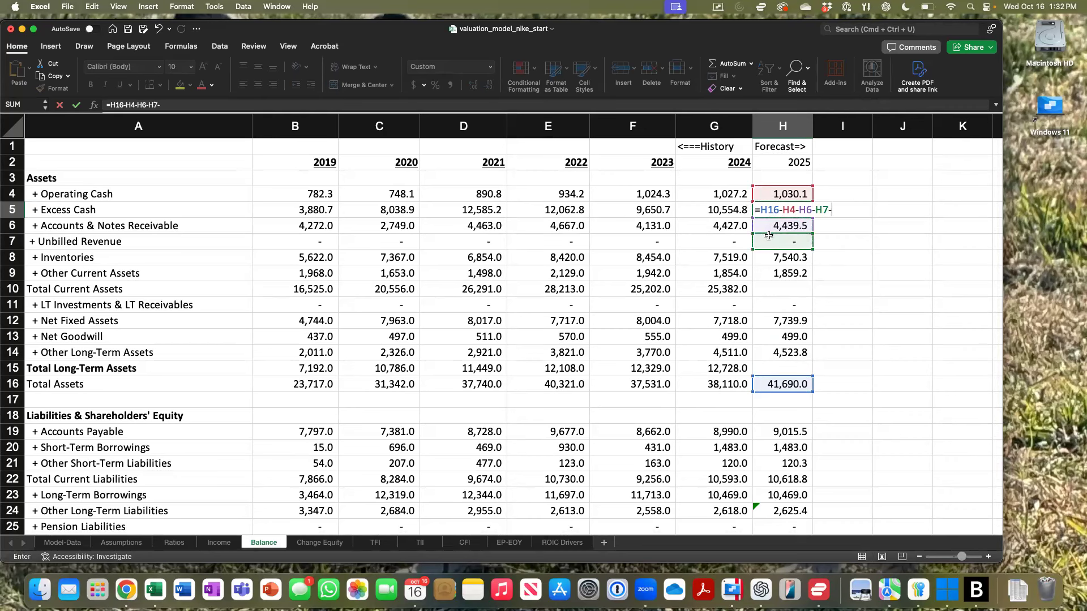
left_click(770, 259)
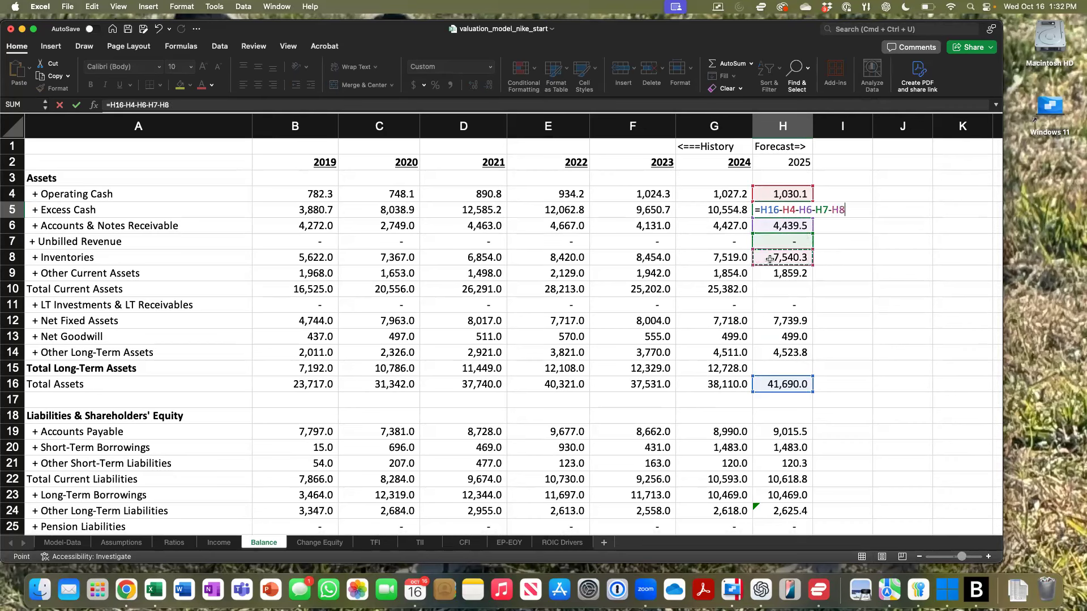
type("-")
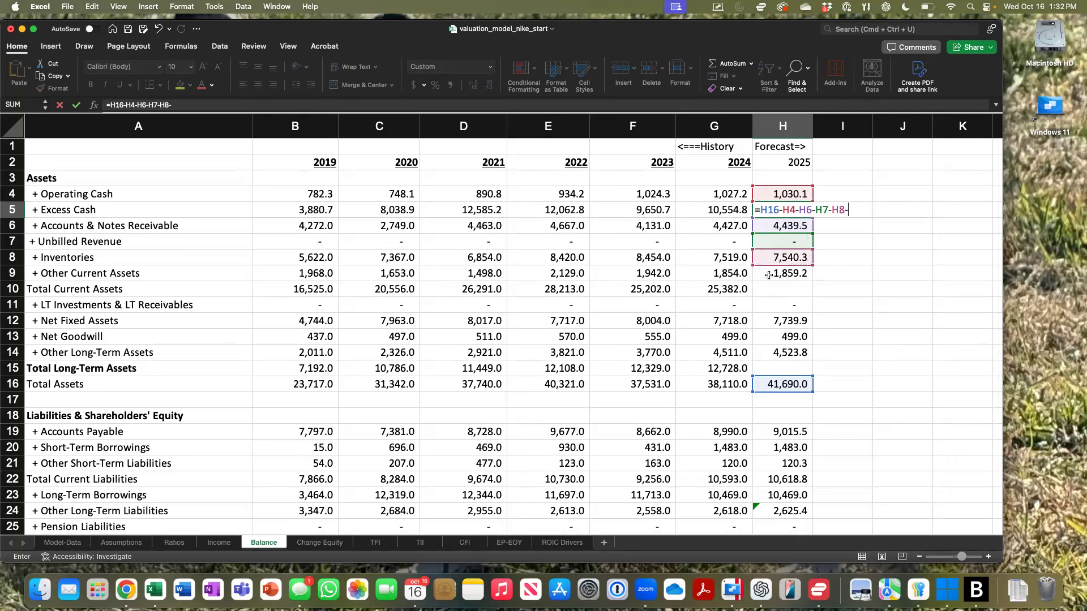
left_click(768, 275)
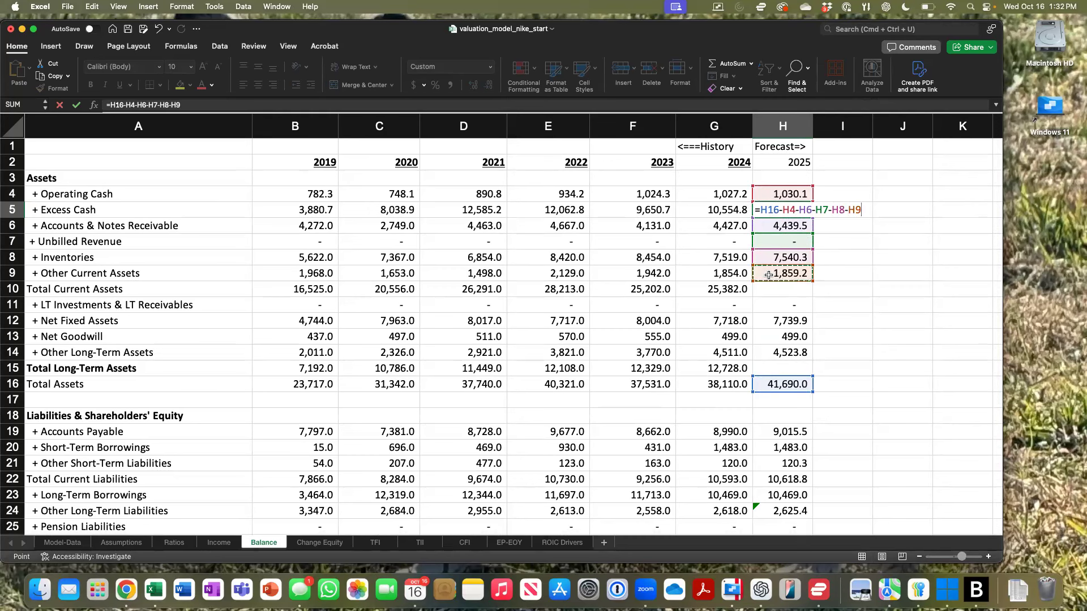
type("-")
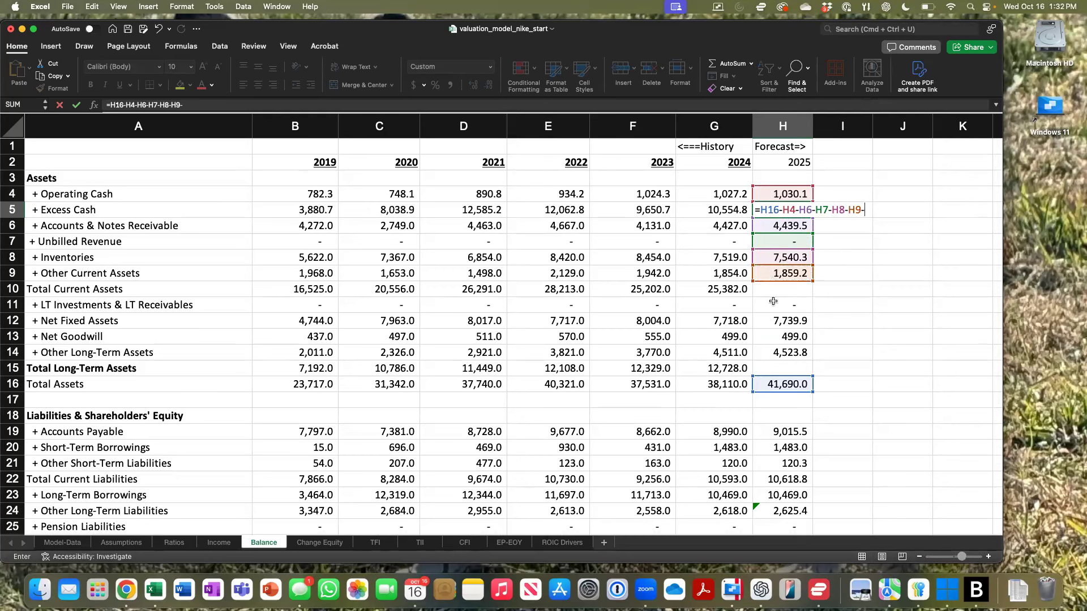
left_click(773, 301)
type("-")
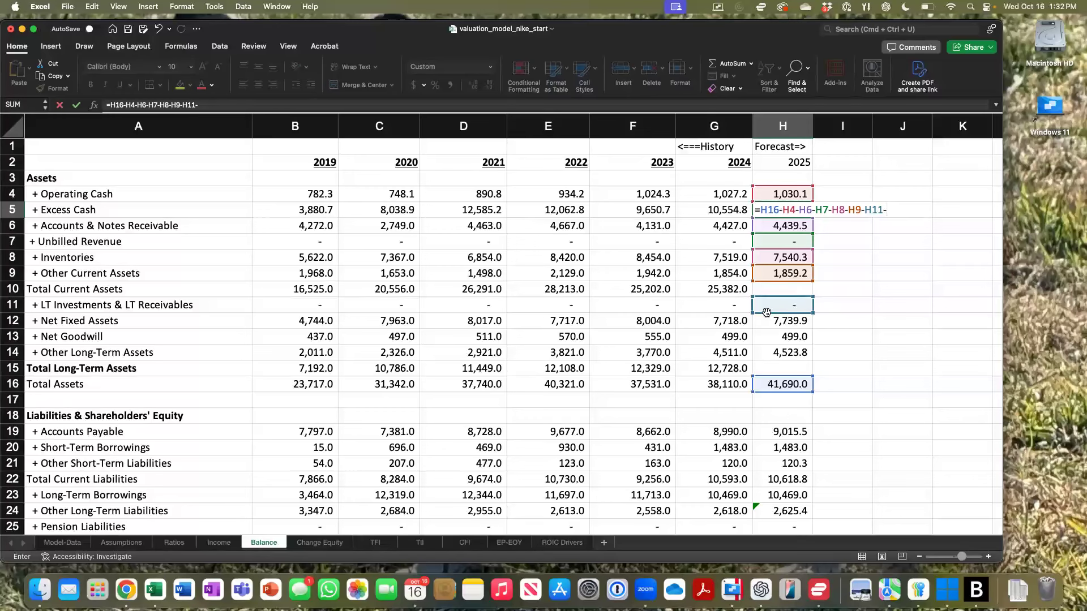
left_click(767, 320)
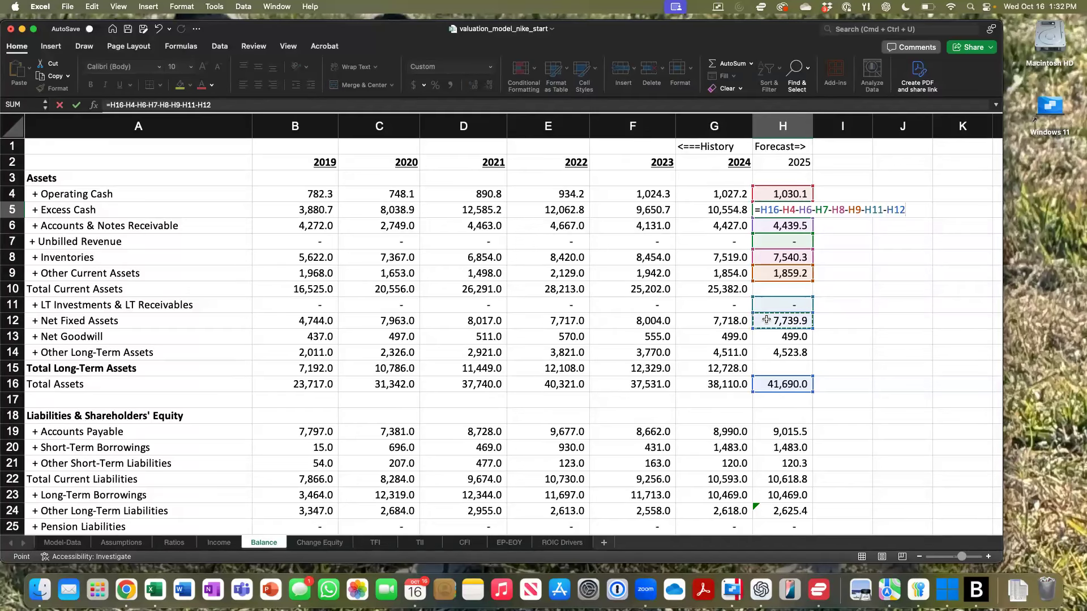
type("-")
left_click(760, 336)
type("-")
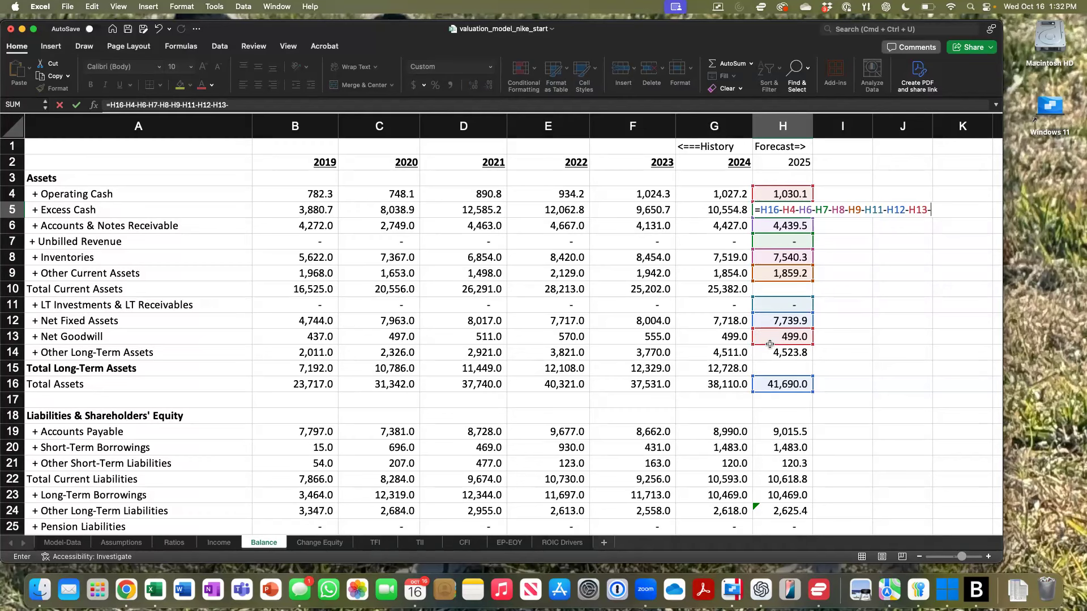
left_click(777, 350)
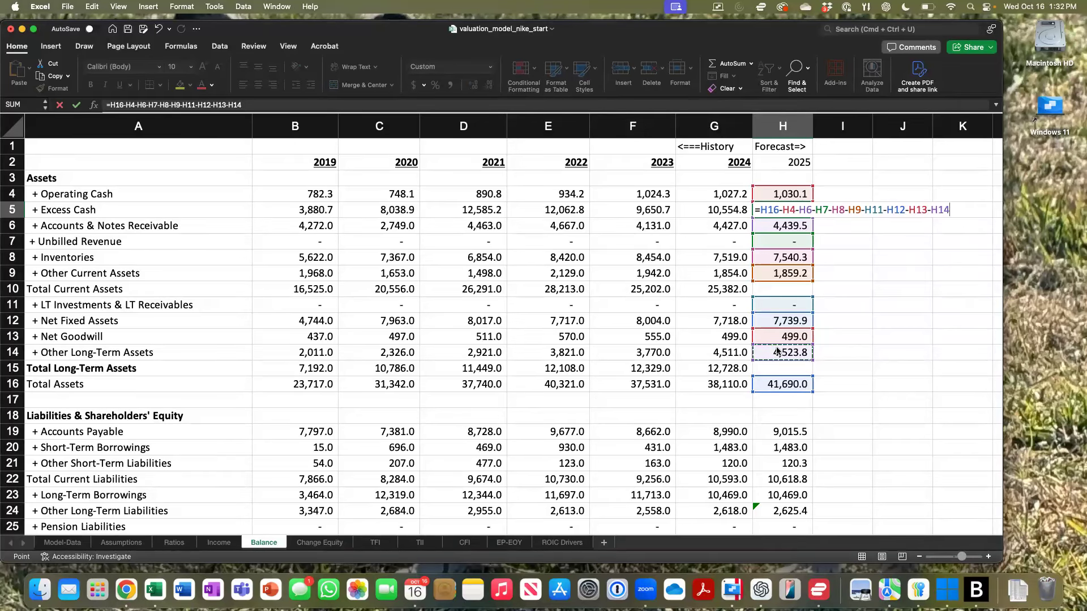
key("Return")
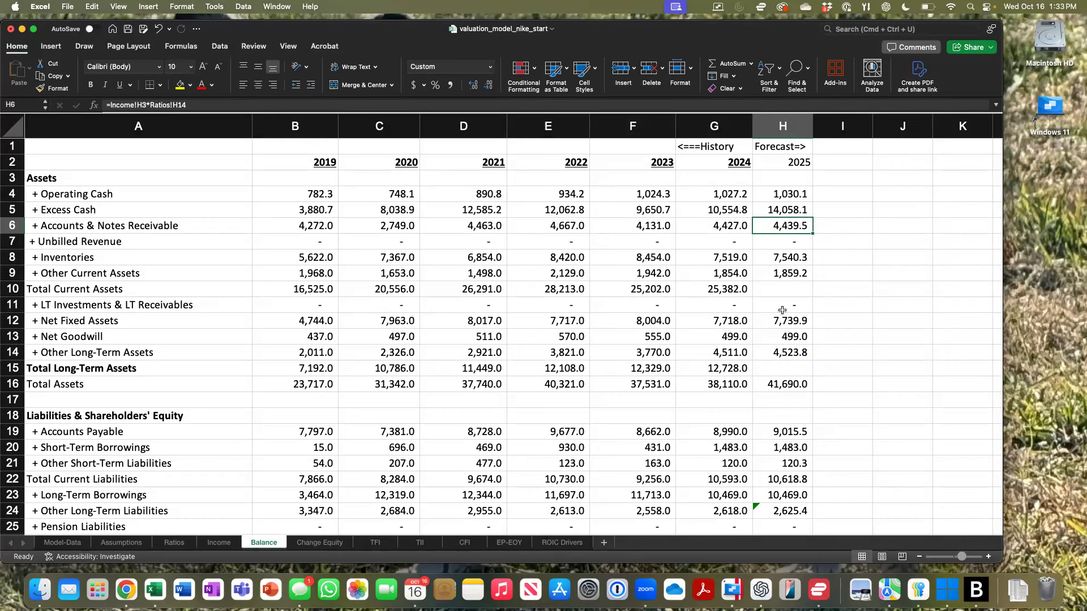
Step: Total the 2025 current assets in H10 with the formula =SUM(H4:H9)
left_click(796, 289)
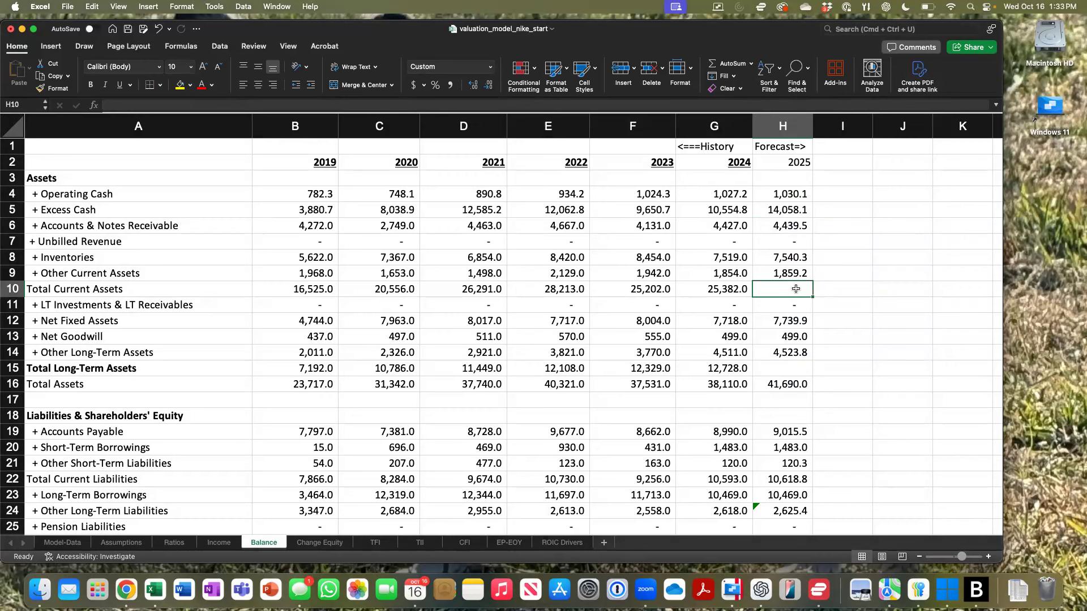
type("=")
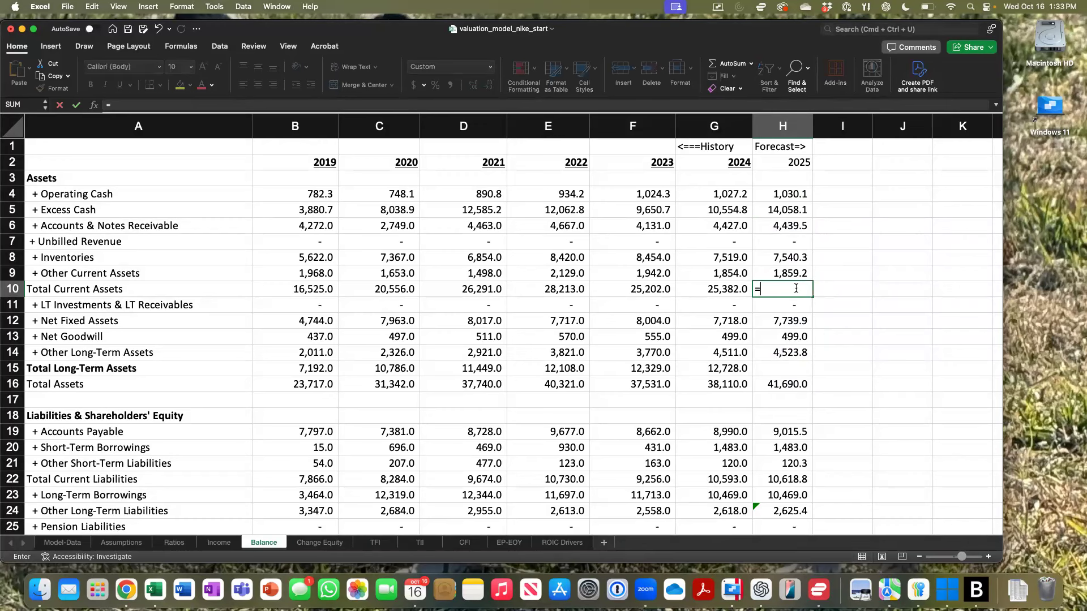
type("SUM*")
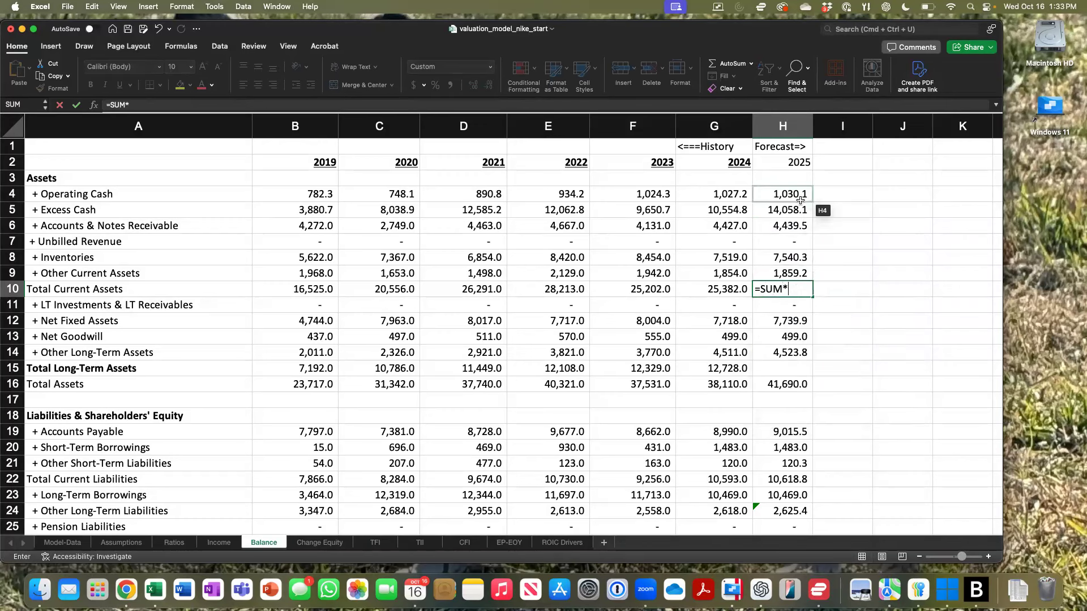
key("BackSpace")
type("(")
left_click(775, 193)
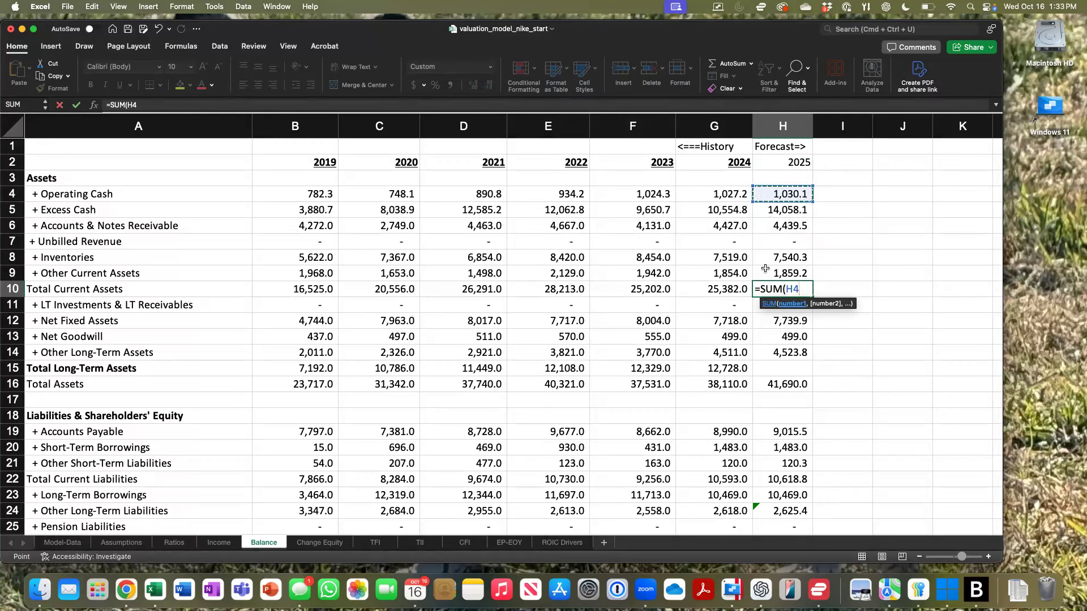
left_click(766, 269, "shift")
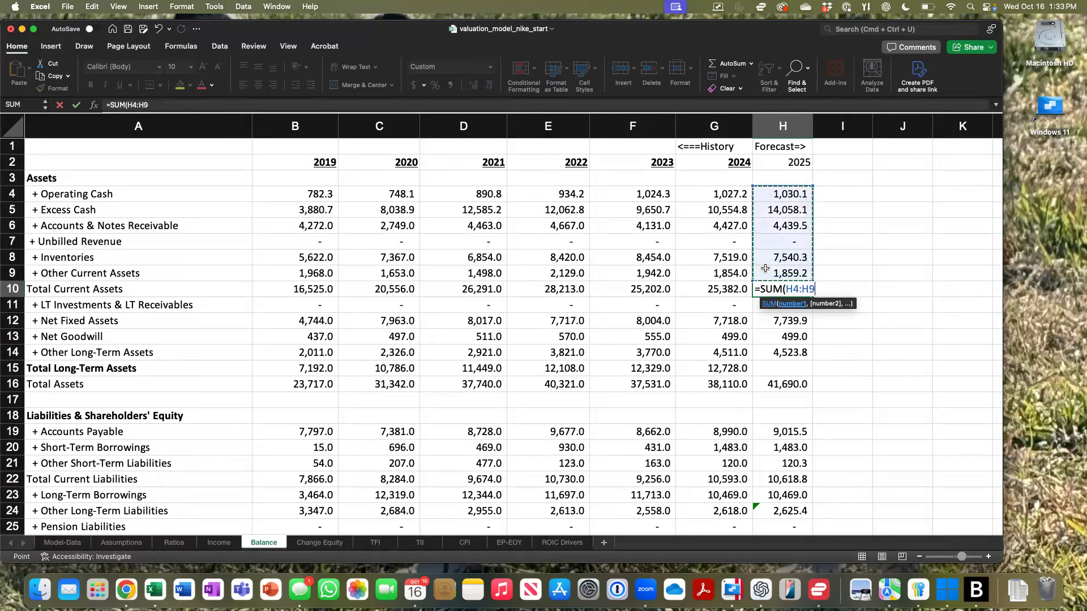
type(")")
key("Return")
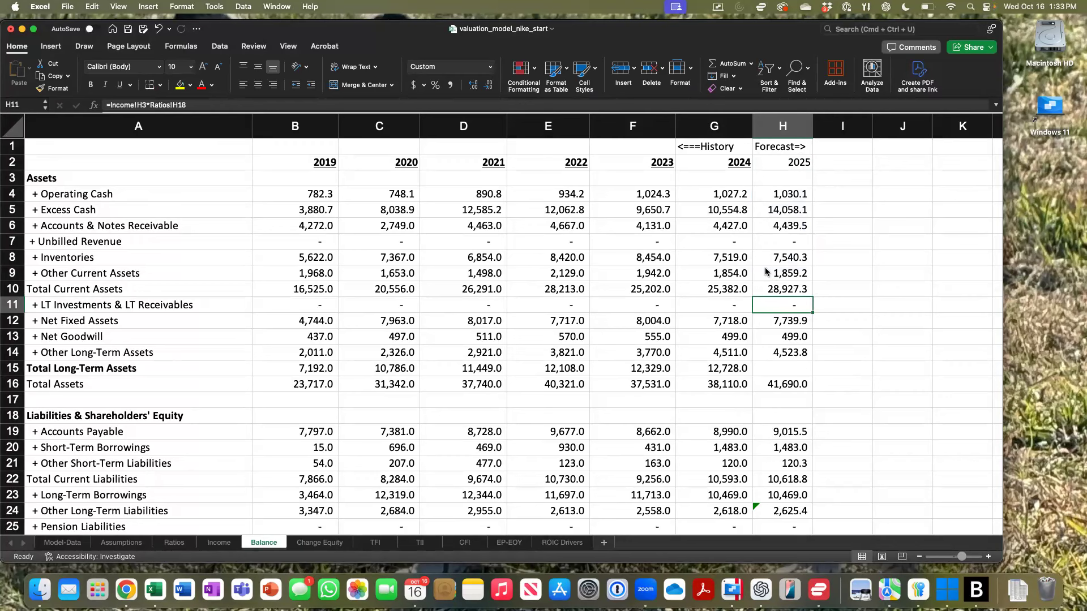
Step: Total the 2025 long-term assets in H15 with the formula =SUM(H11:H14)
left_click(777, 370)
type("=sum")
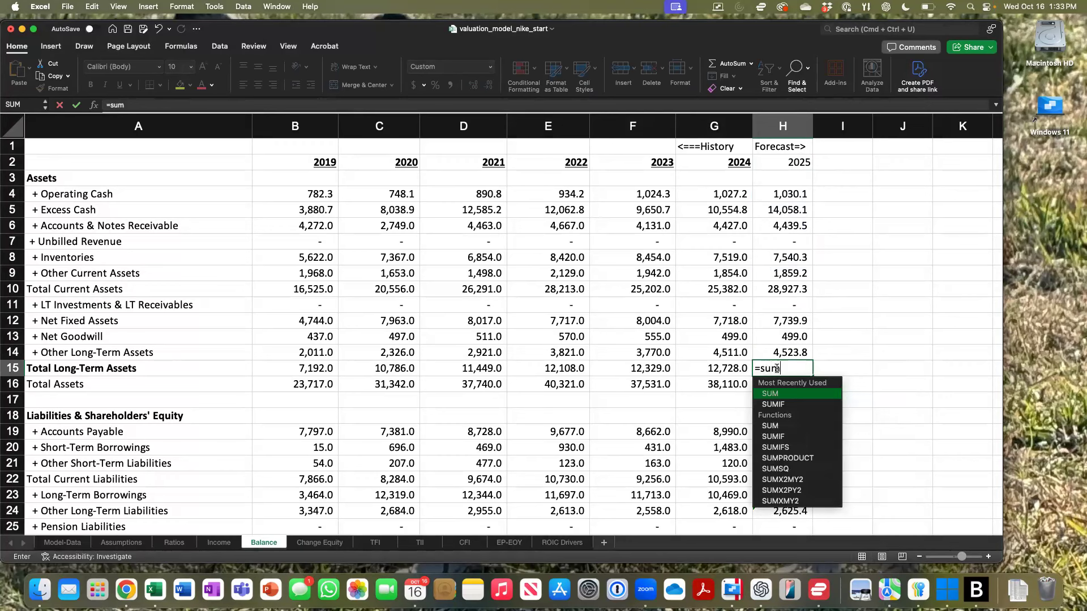
type("(")
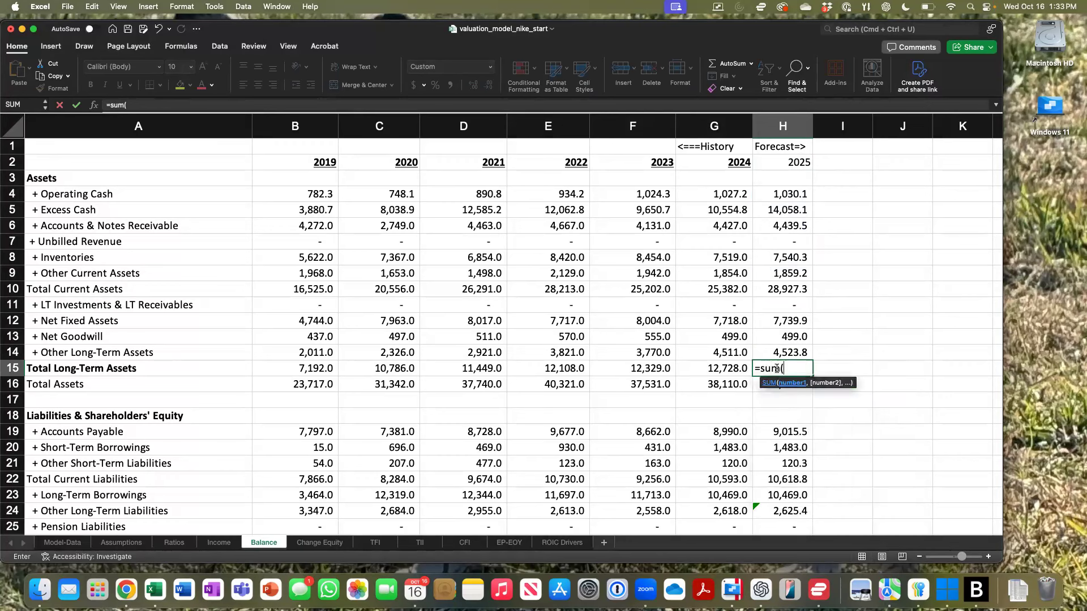
left_click(794, 308)
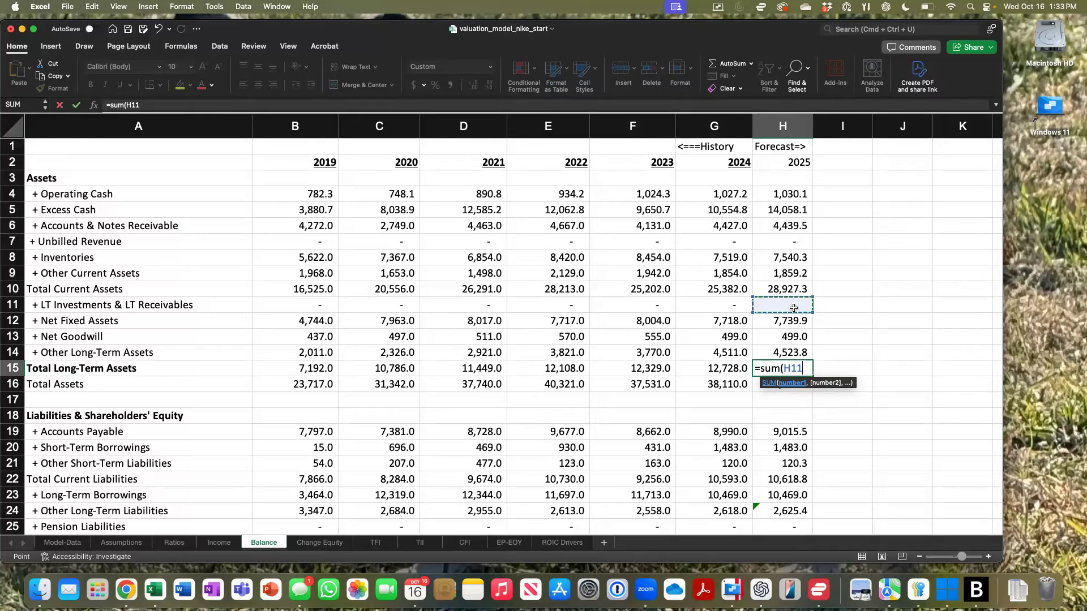
left_click(783, 351, "shift")
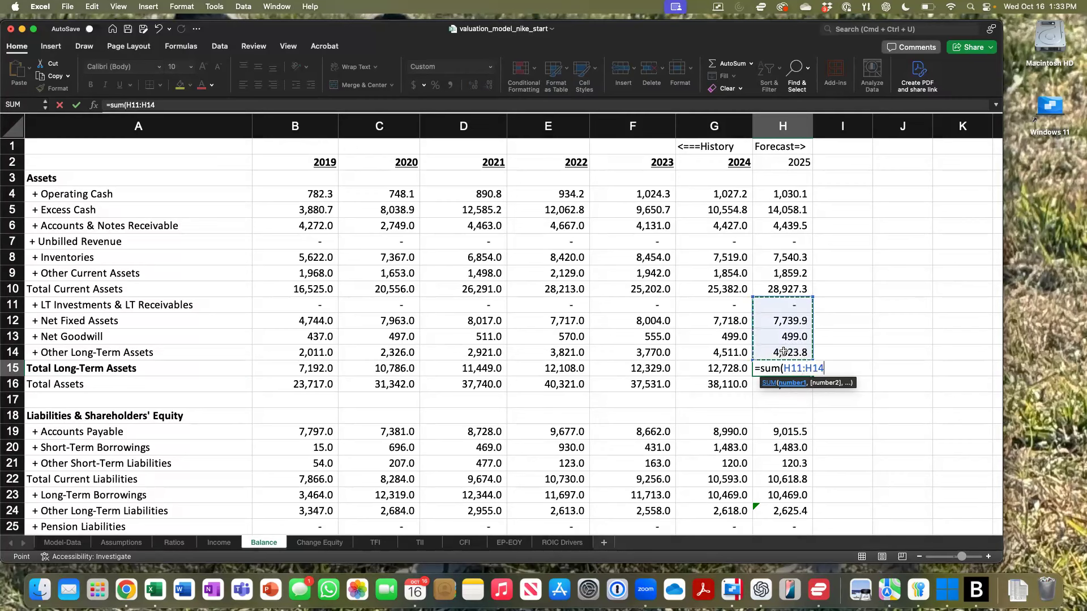
type(")")
key("Return")
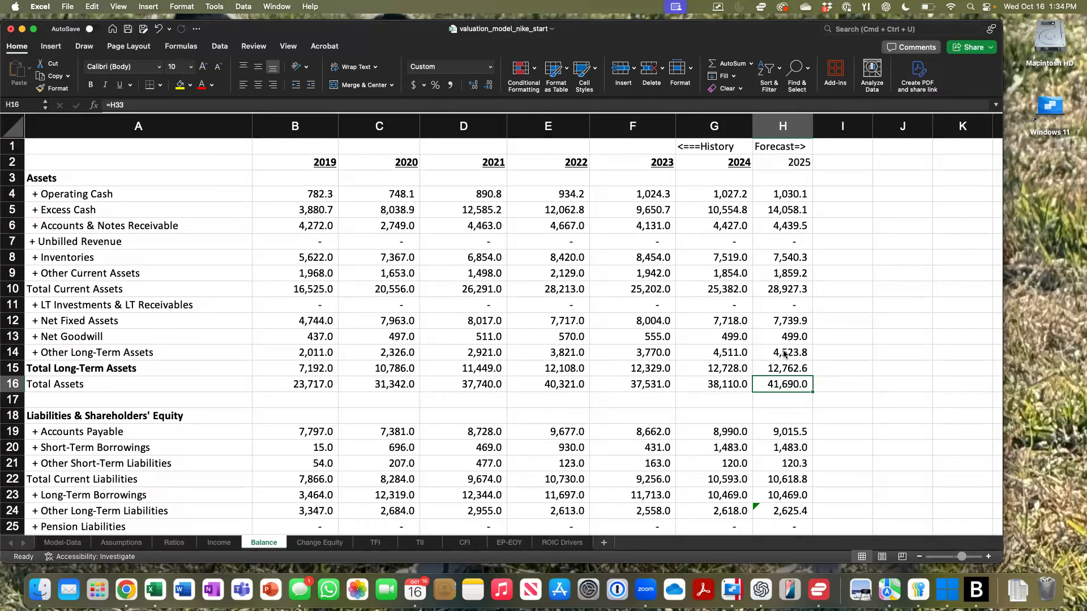
Step: Cross-check 2025 Total Assets with a temporary formula =H10+H15 in I16, and undo that entry
left_click(847, 379)
type("=")
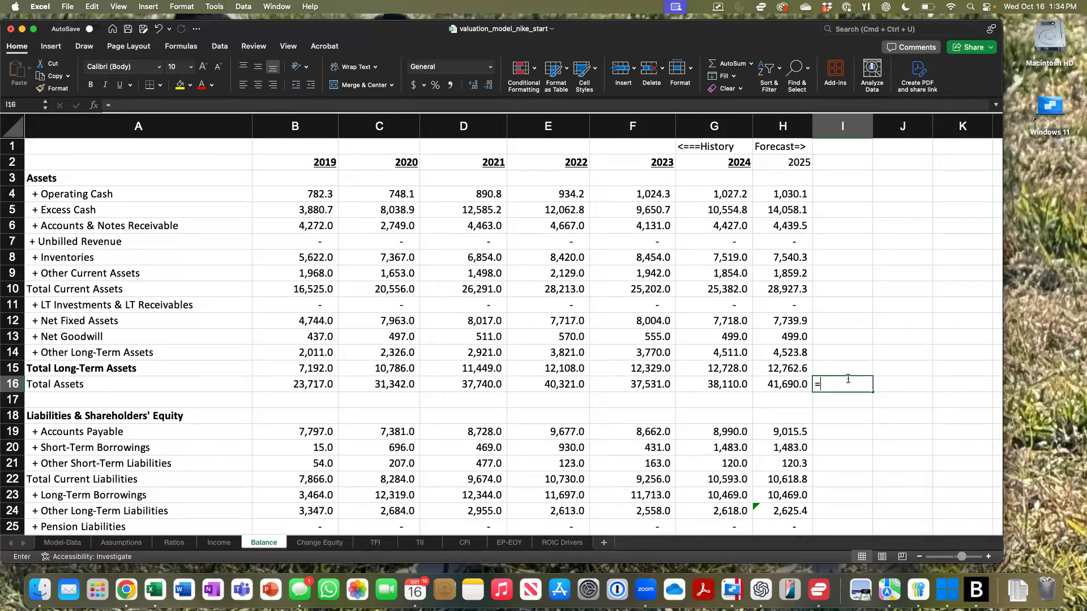
left_click(784, 290)
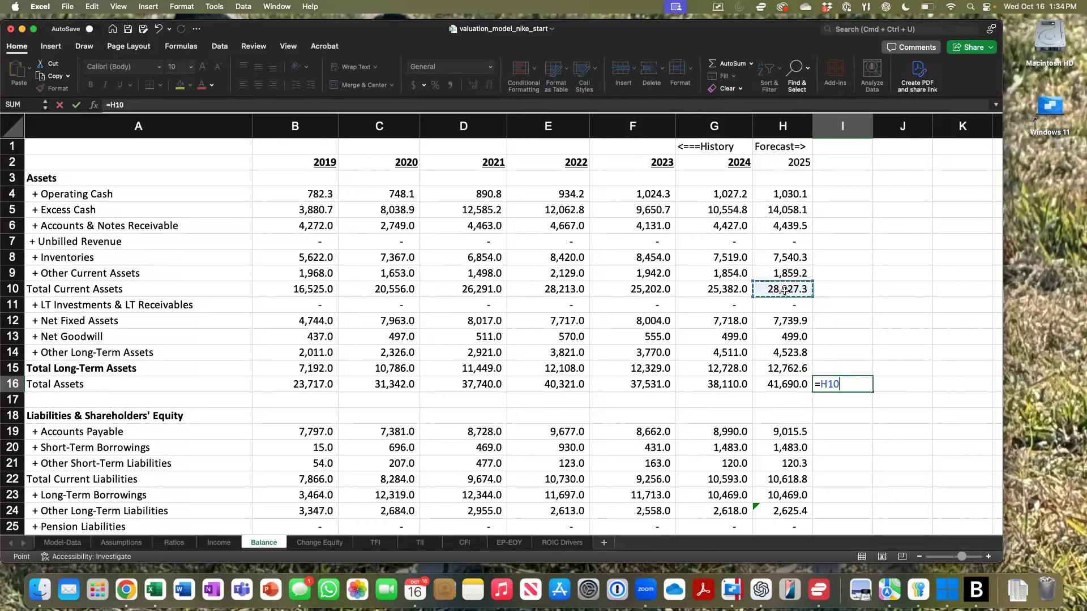
type("+")
left_click(758, 365)
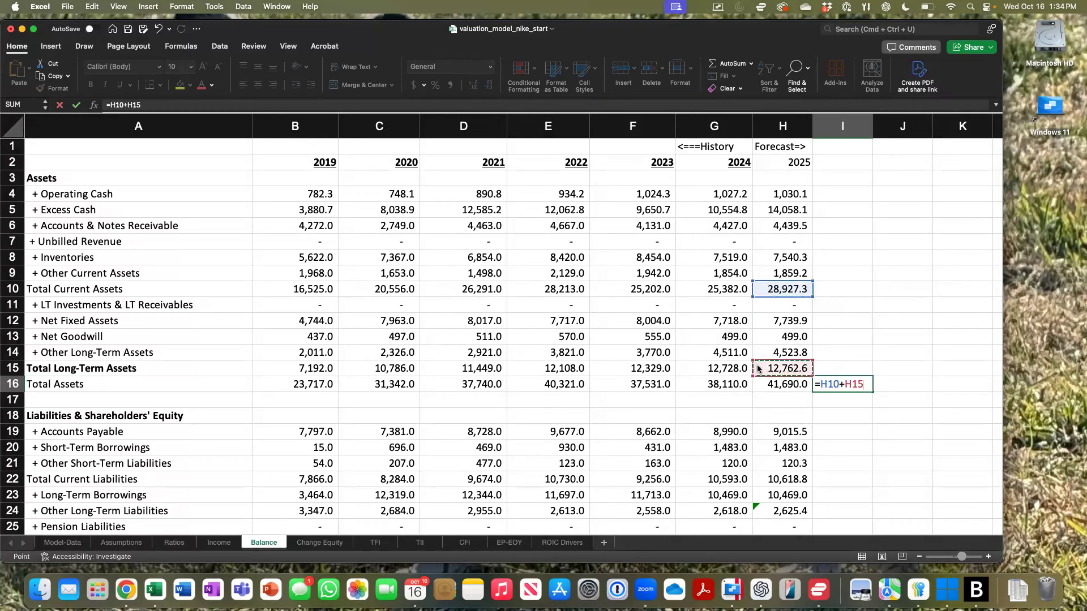
key("Return")
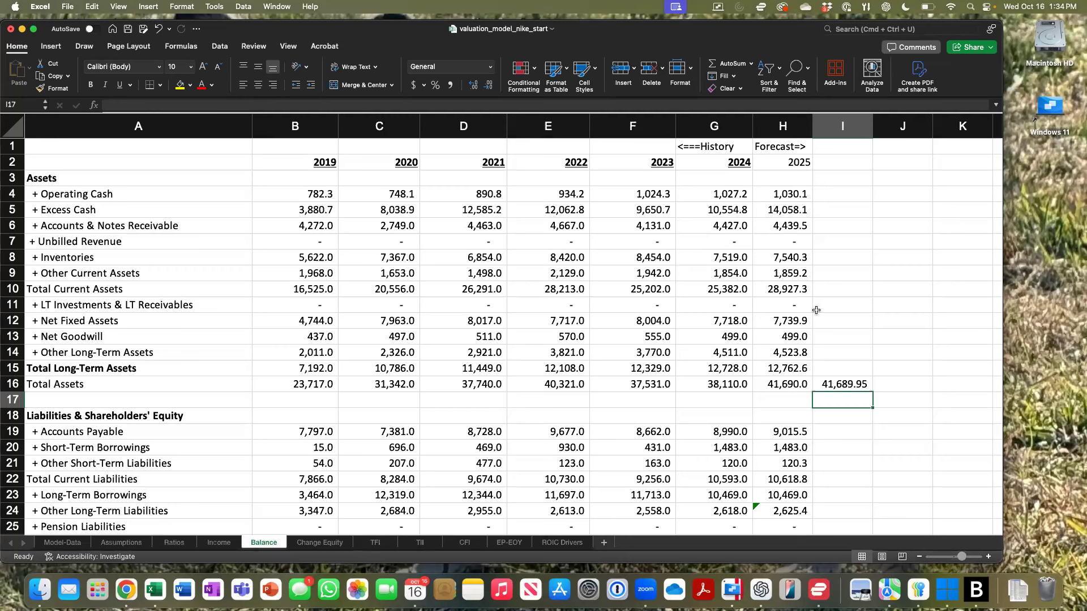
left_click(839, 381)
key("super+z")
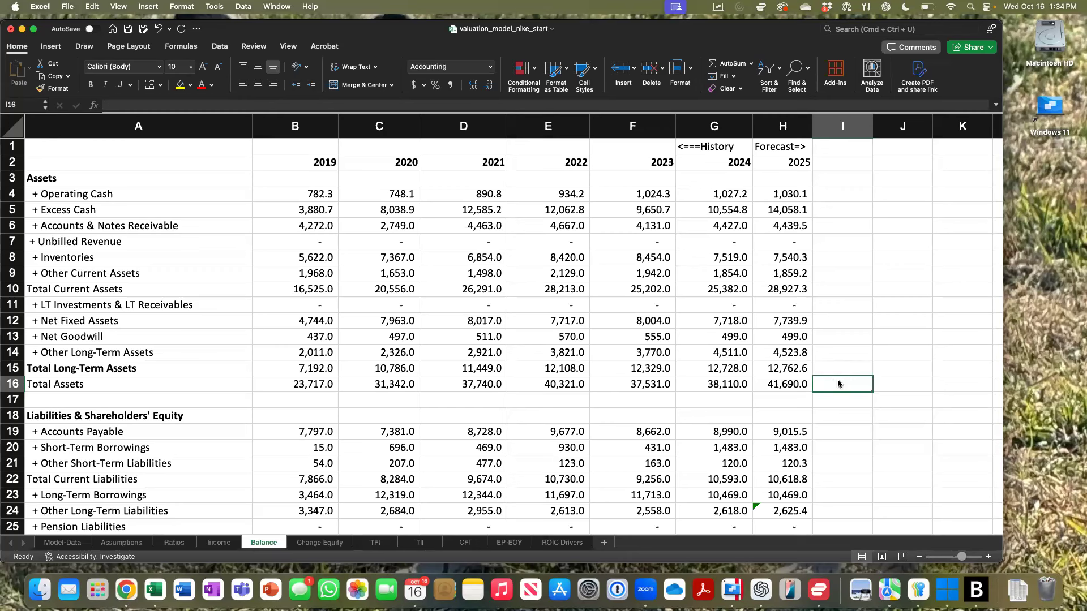
Step: Copy the 2025 forecast column H of the Balance sheet across columns I to M to cover 2026 through 2030
left_click(782, 129)
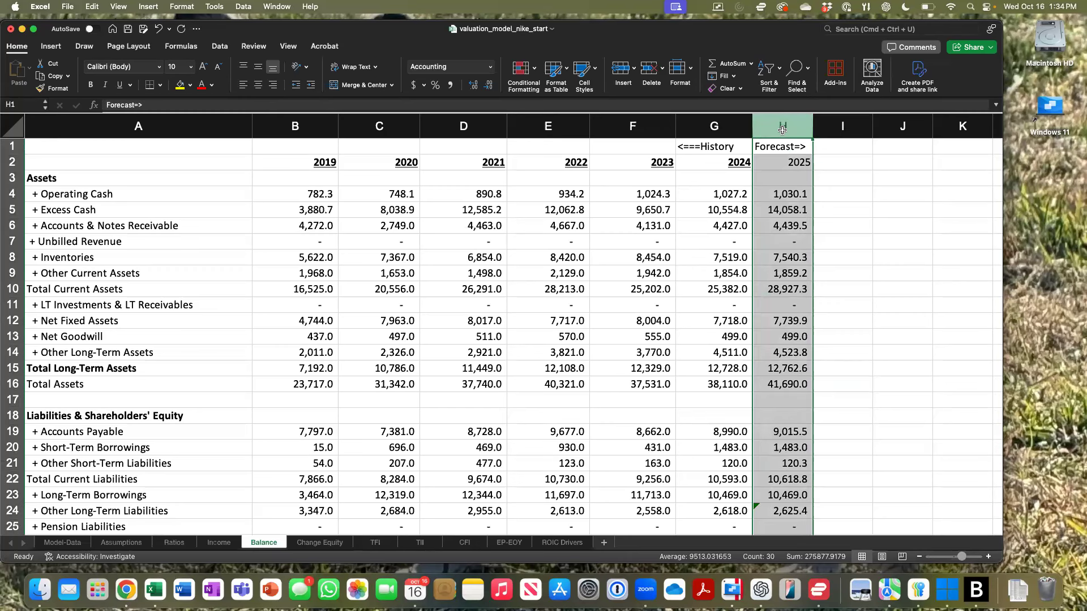
key("super+c")
scroll(824, 203, "right", 1)
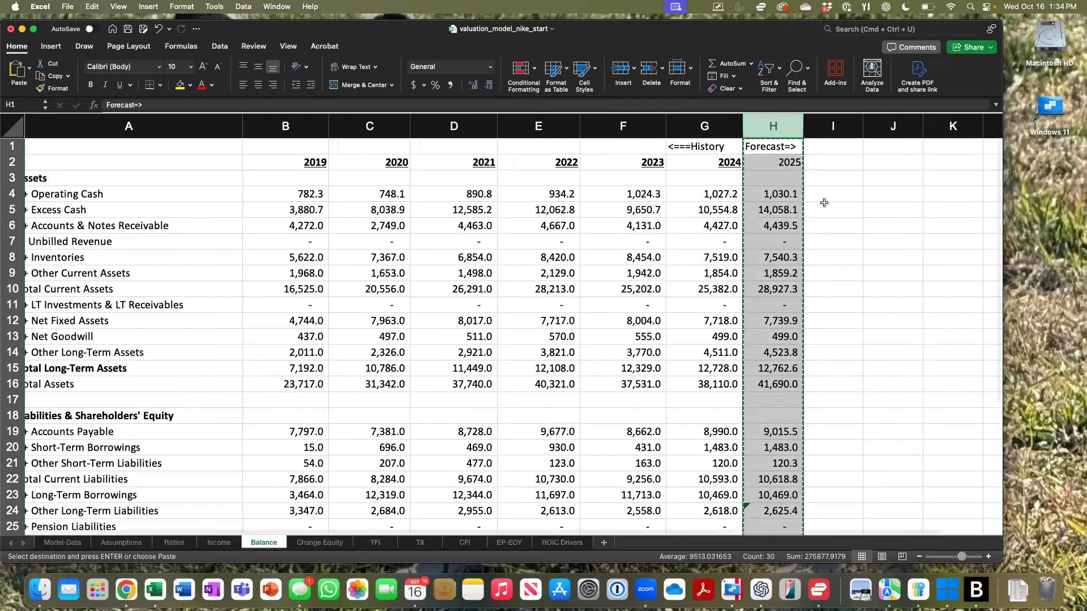
scroll(824, 203, "right", 4)
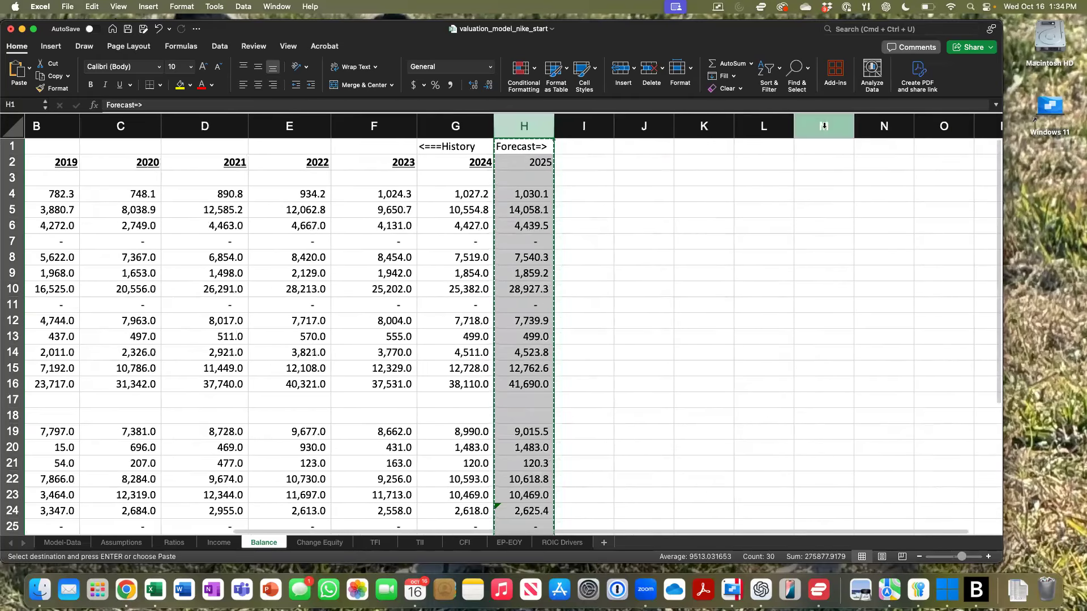
left_click(824, 126, "shift")
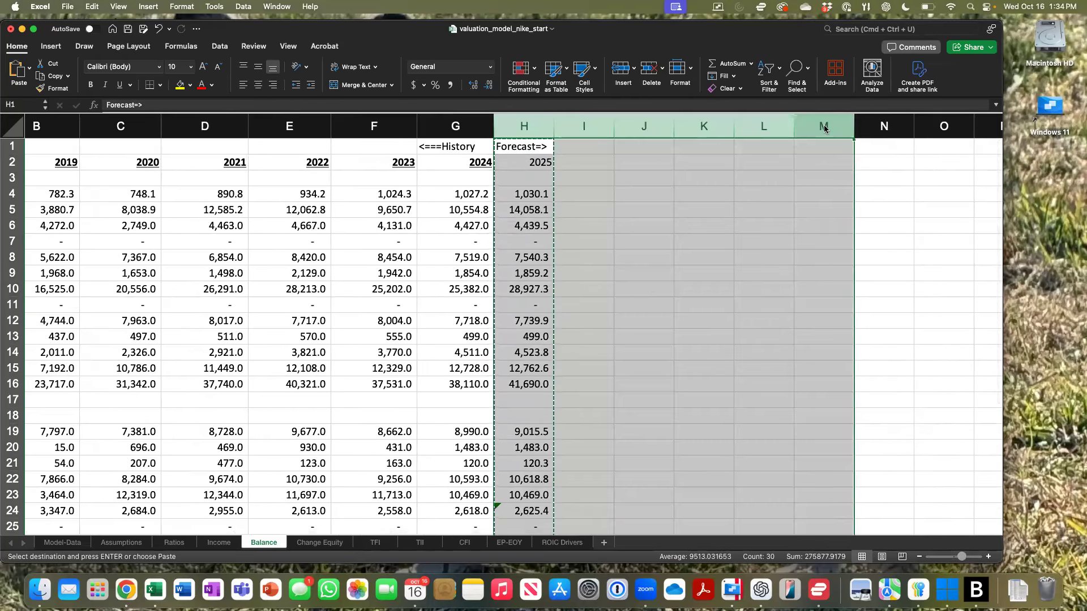
key("super+v")
left_click(707, 335)
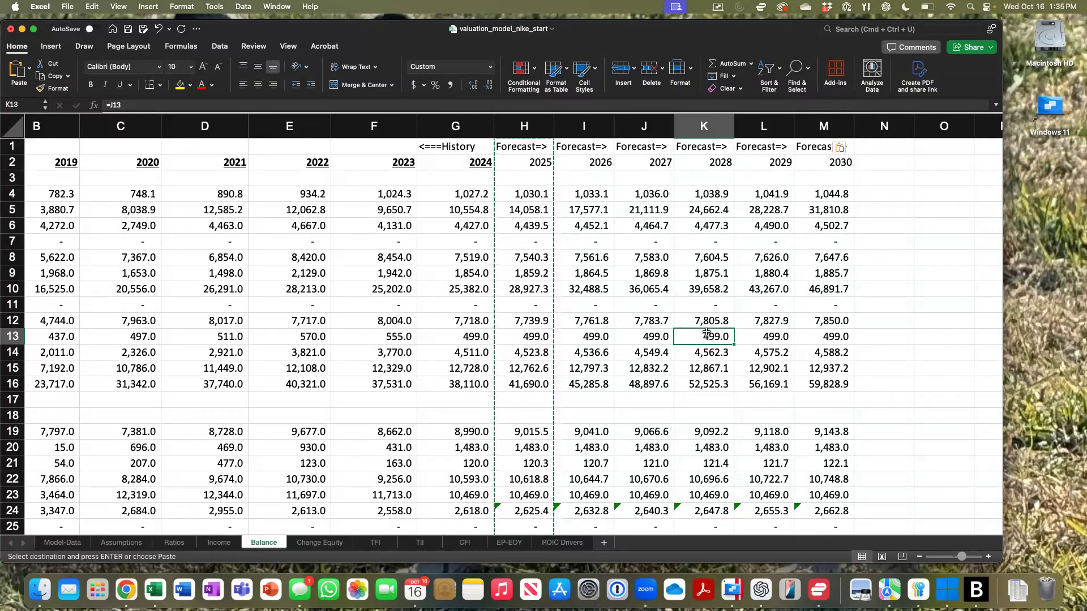
Step: On the TFI sheet, copy the 2024 column G across to column M to extend the calculations through 2030
left_click(378, 544)
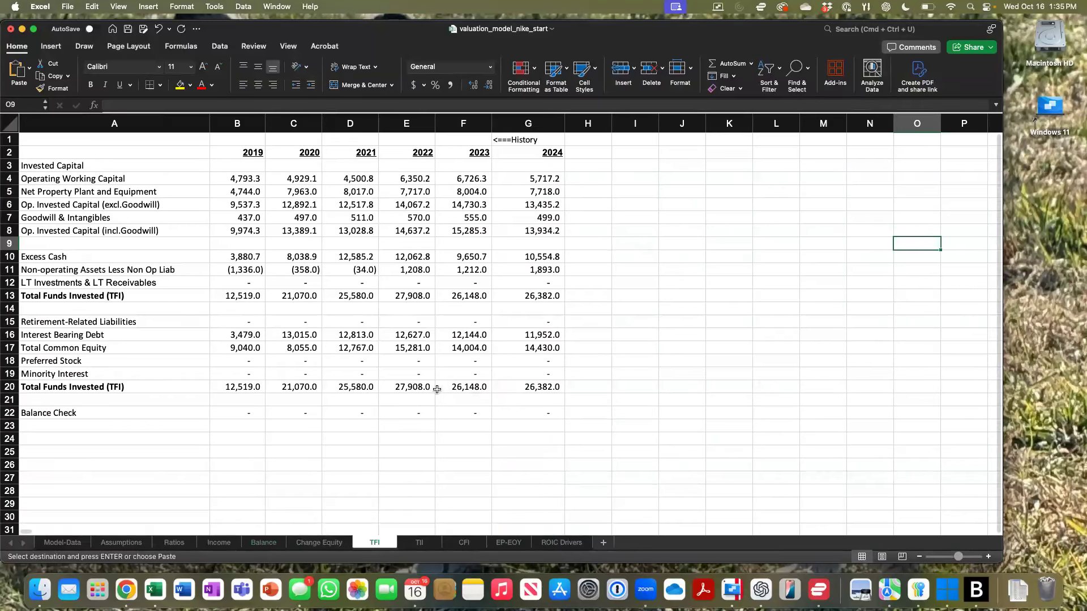
left_click(541, 116)
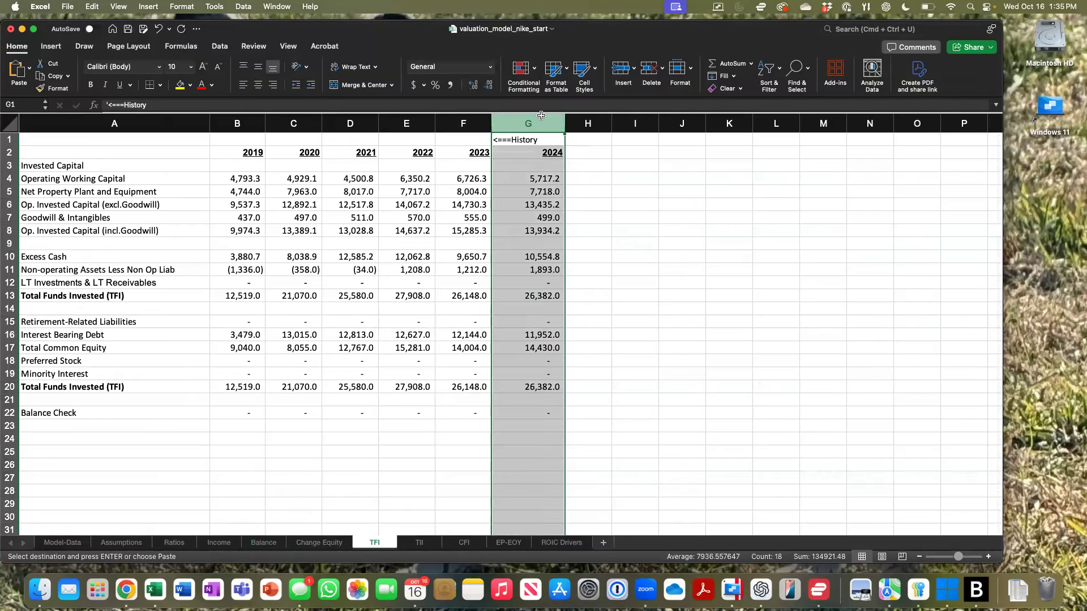
key("super+c")
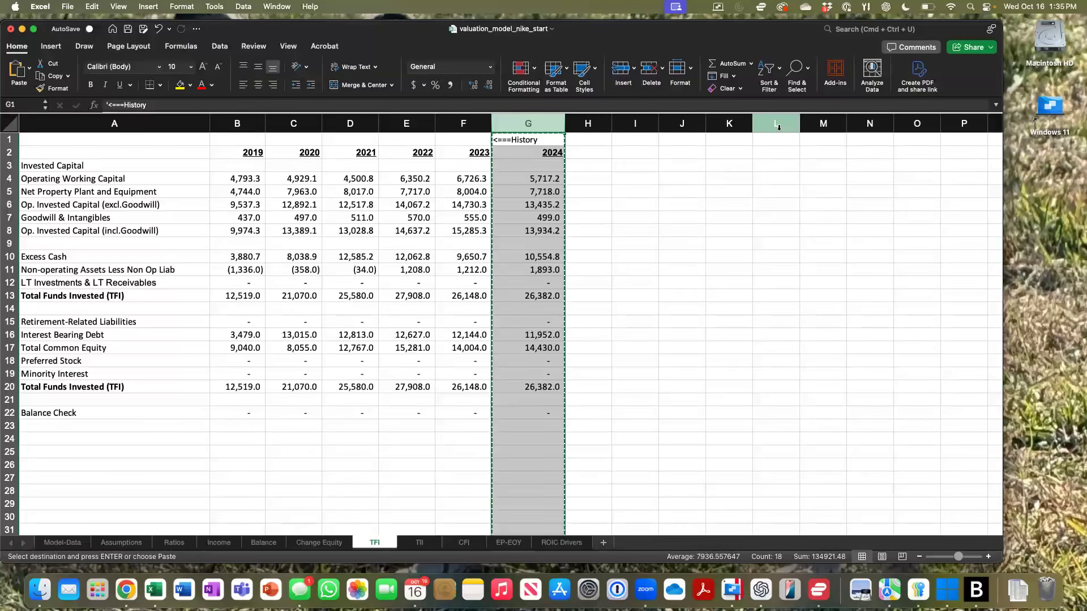
left_click(815, 124, "shift")
key("super+v")
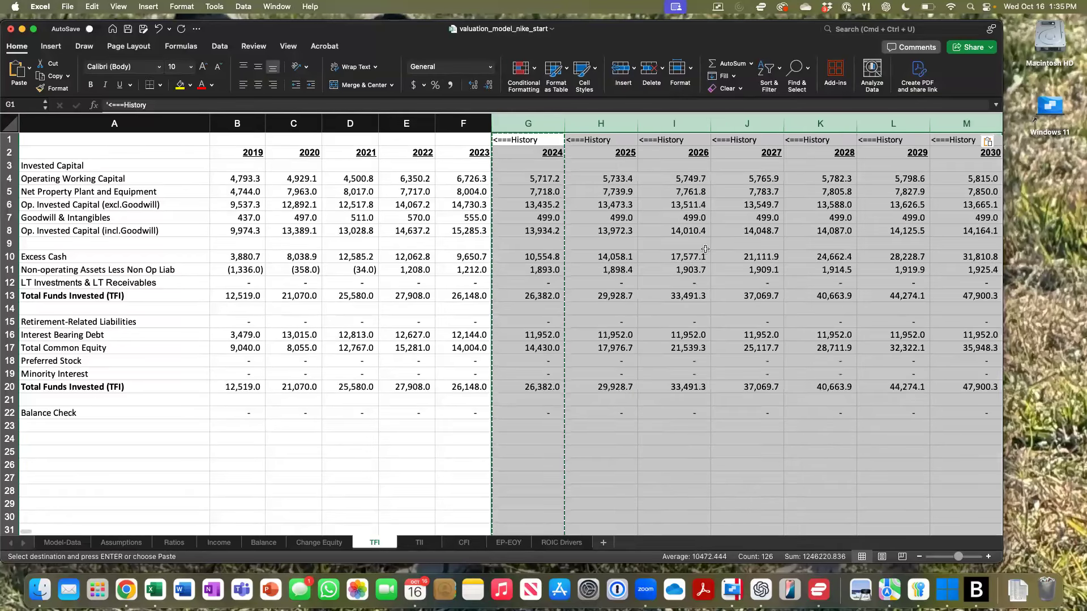
scroll(704, 250, "right", 2)
scroll(703, 250, "right", 2)
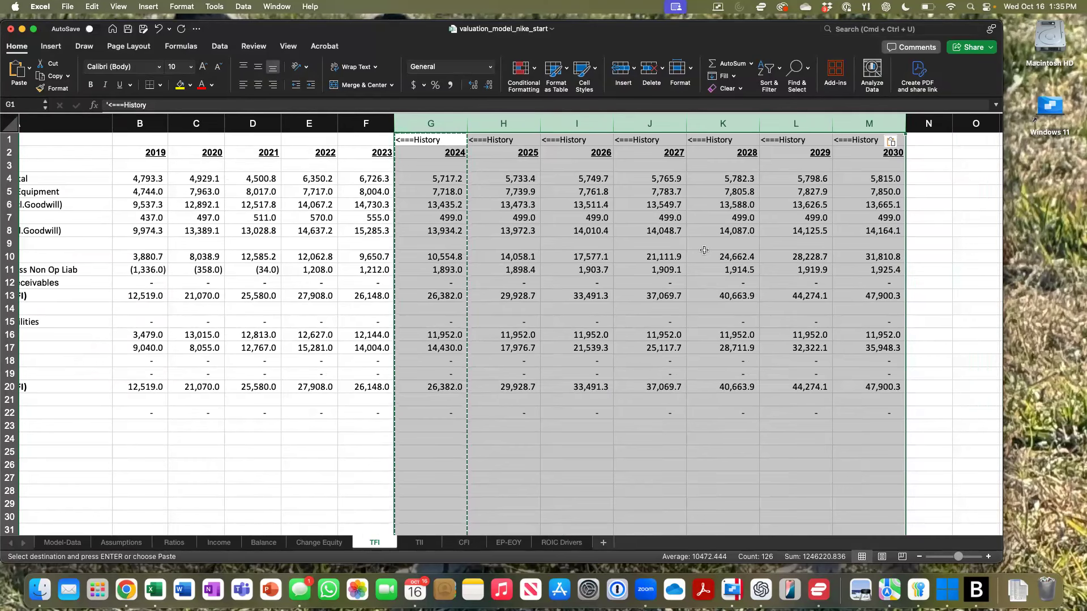
Step: Relabel the 2025 heading in H1 of the TFI sheet as Forecast=> and copy it across through M1
left_click(499, 141)
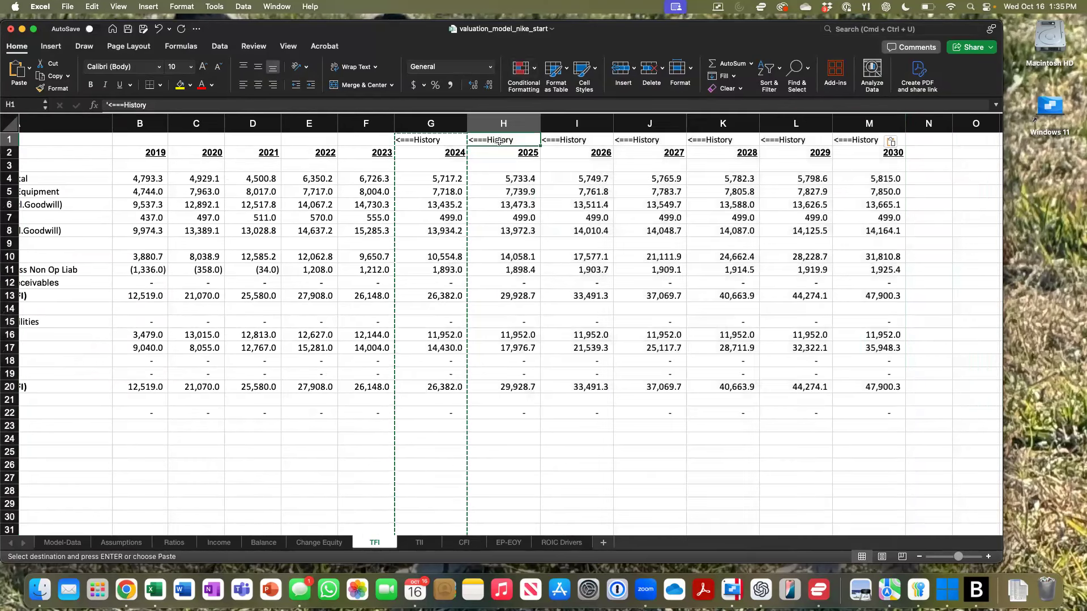
type("Forecast=>")
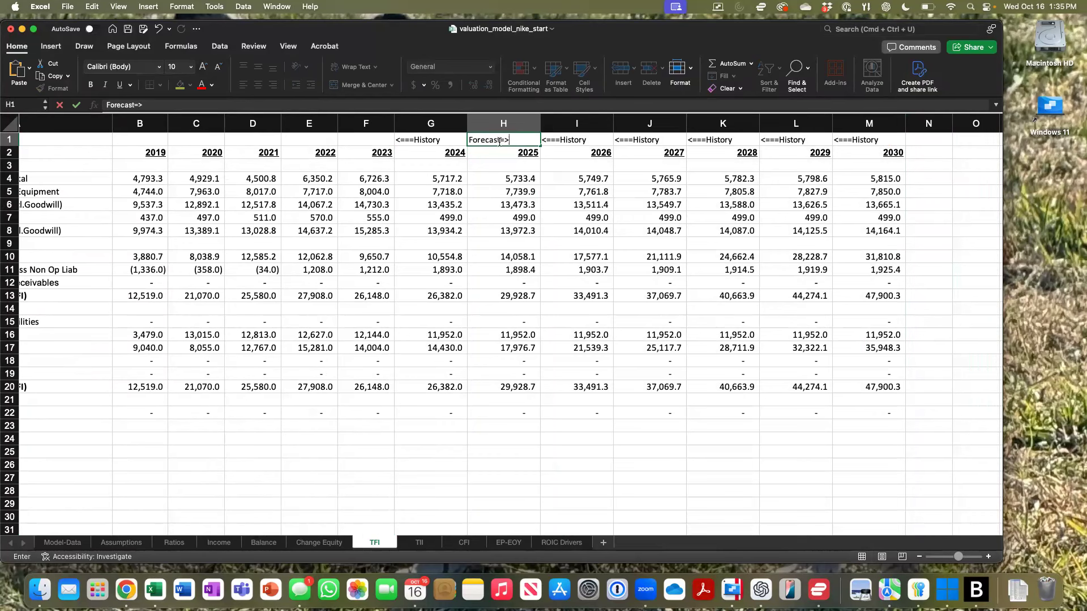
key("Return")
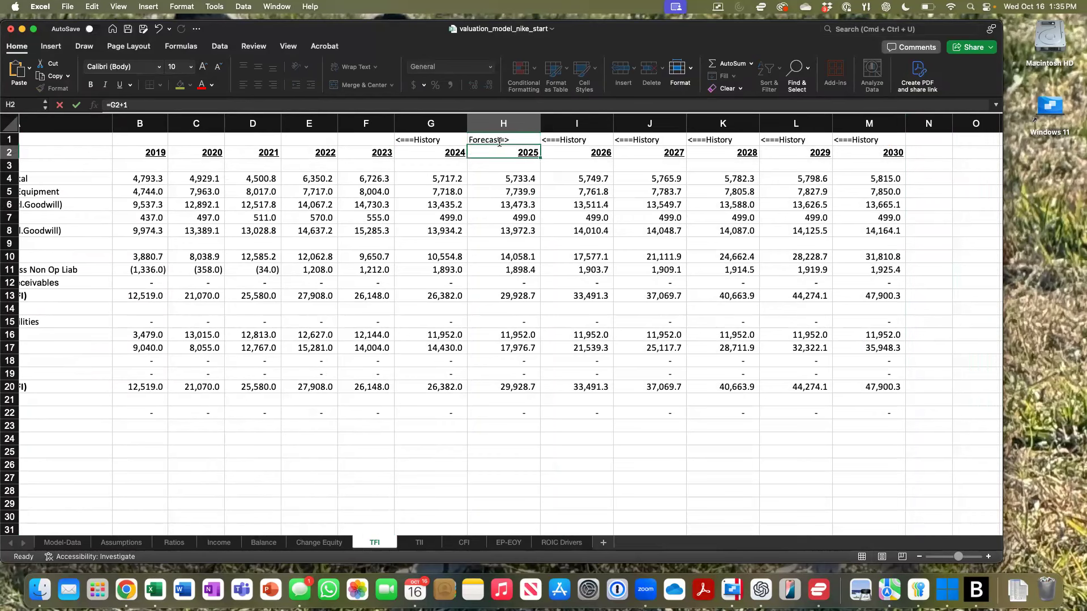
left_click(476, 140)
key("super+c")
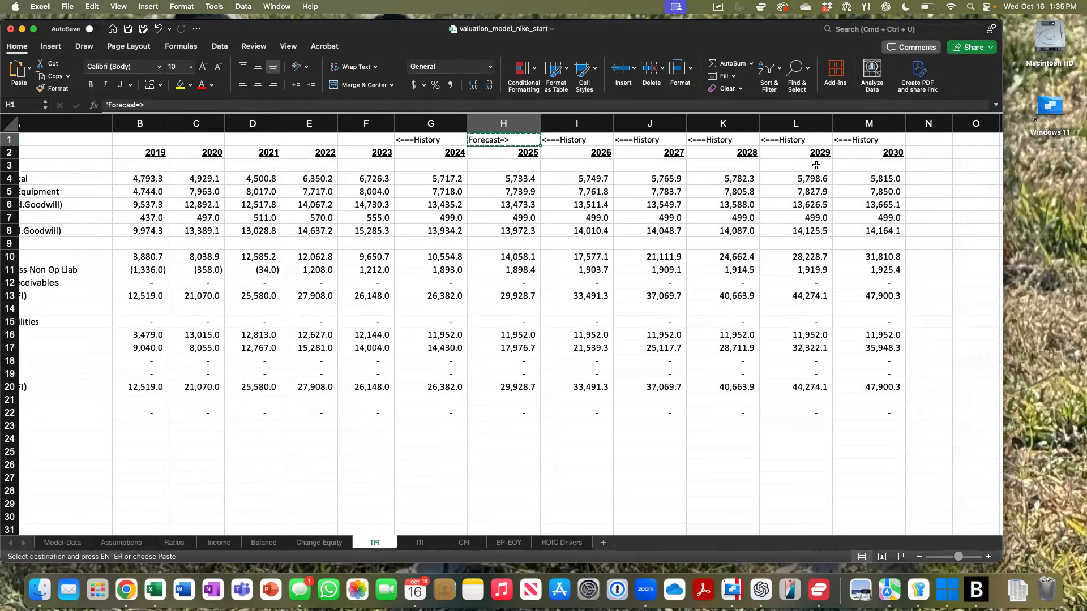
left_click(873, 142, "shift")
key("super+v")
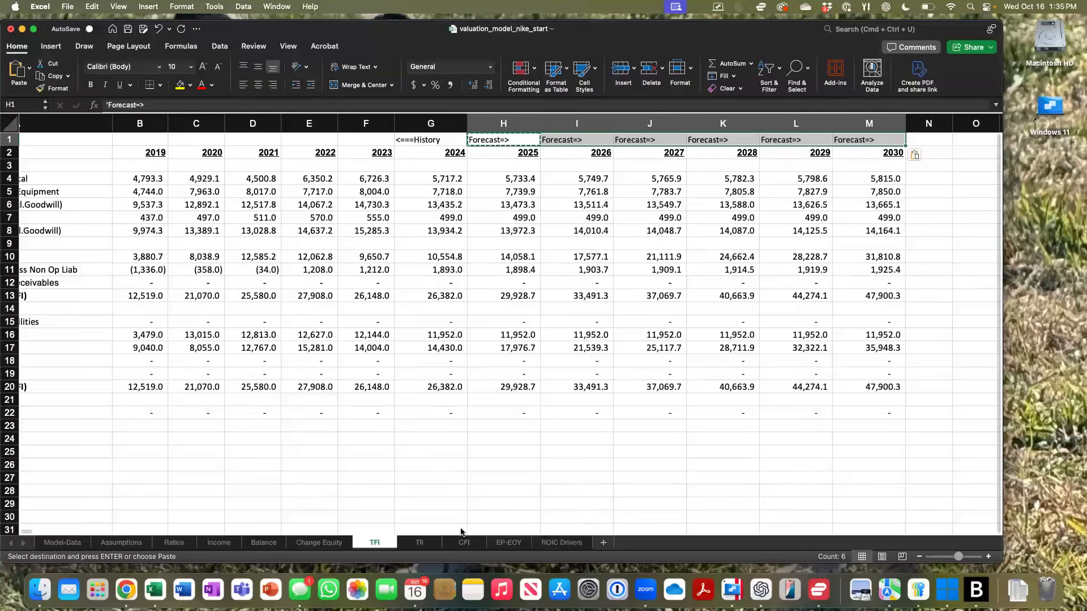
Step: On the CFI sheet, copy the 2024 column G across to column M to extend the cash flows through 2030
left_click(463, 543)
left_click(536, 129)
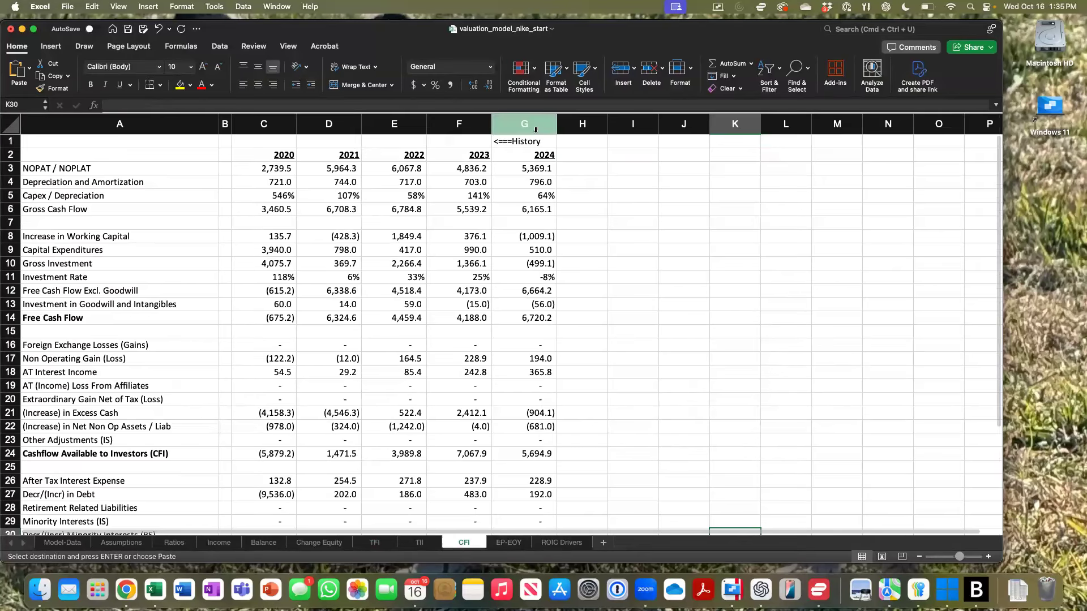
key("super+c")
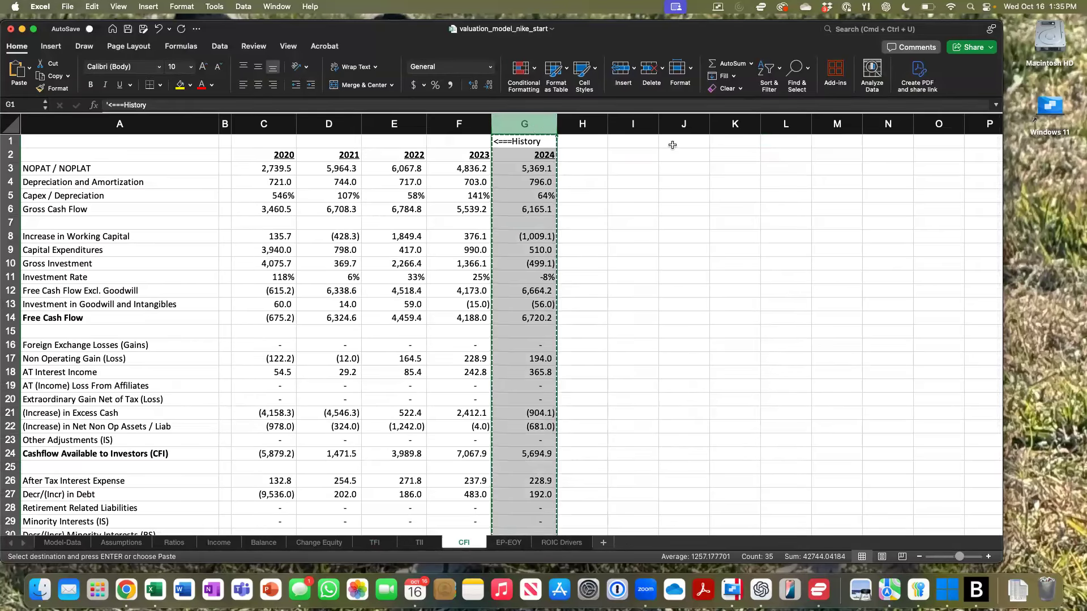
left_click(836, 122, "shift")
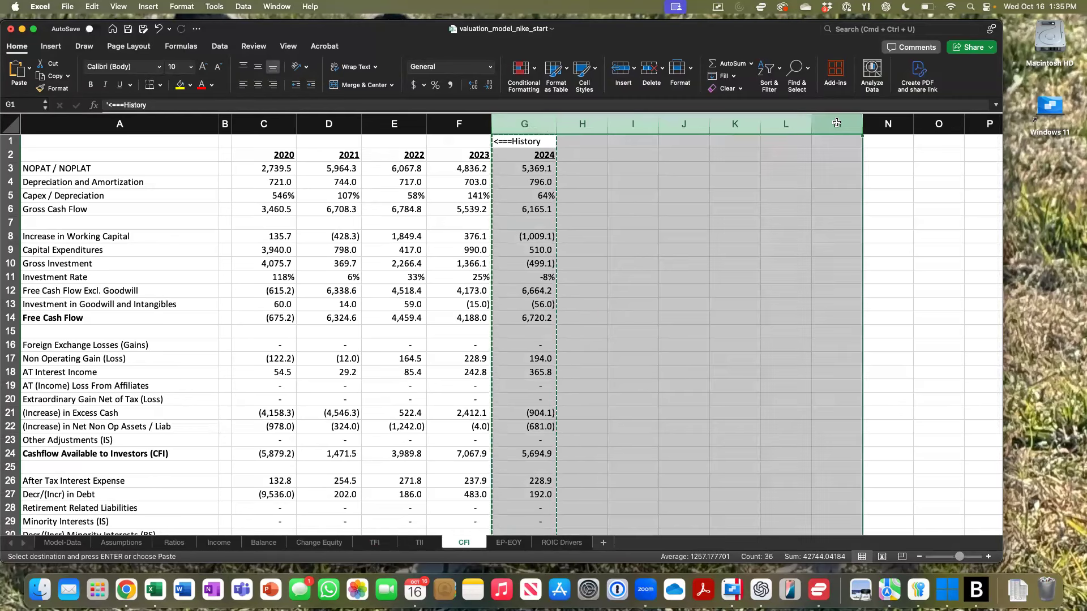
key("super+v")
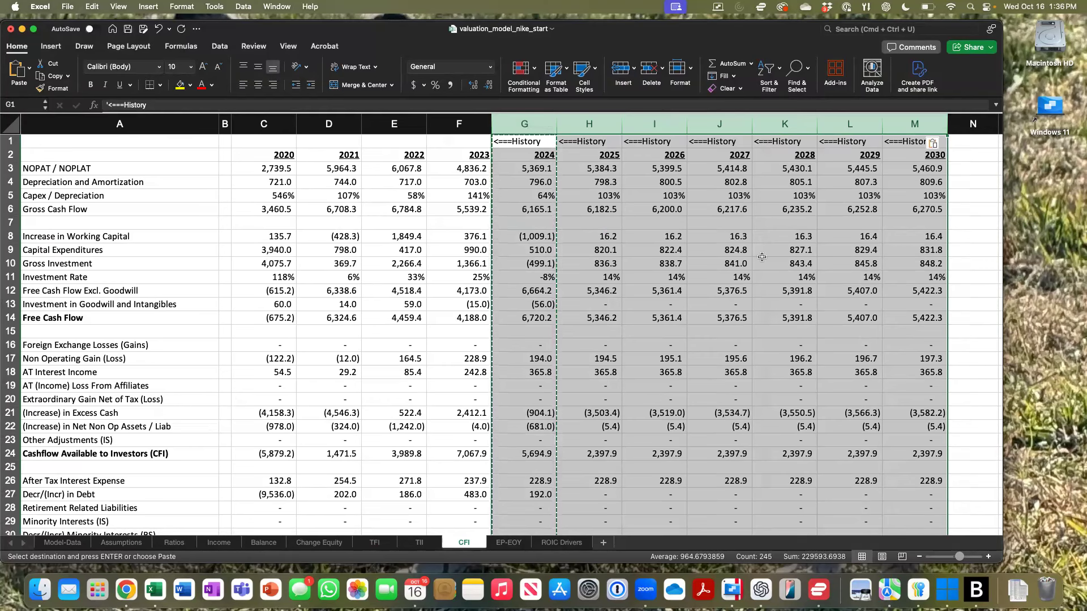
left_click(689, 271)
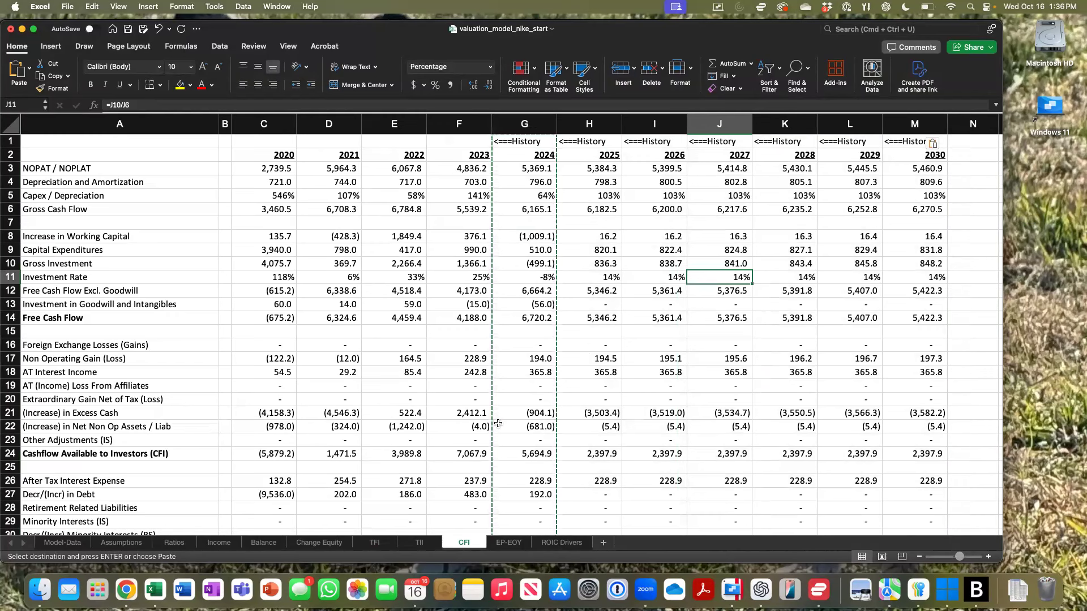
left_click(481, 443)
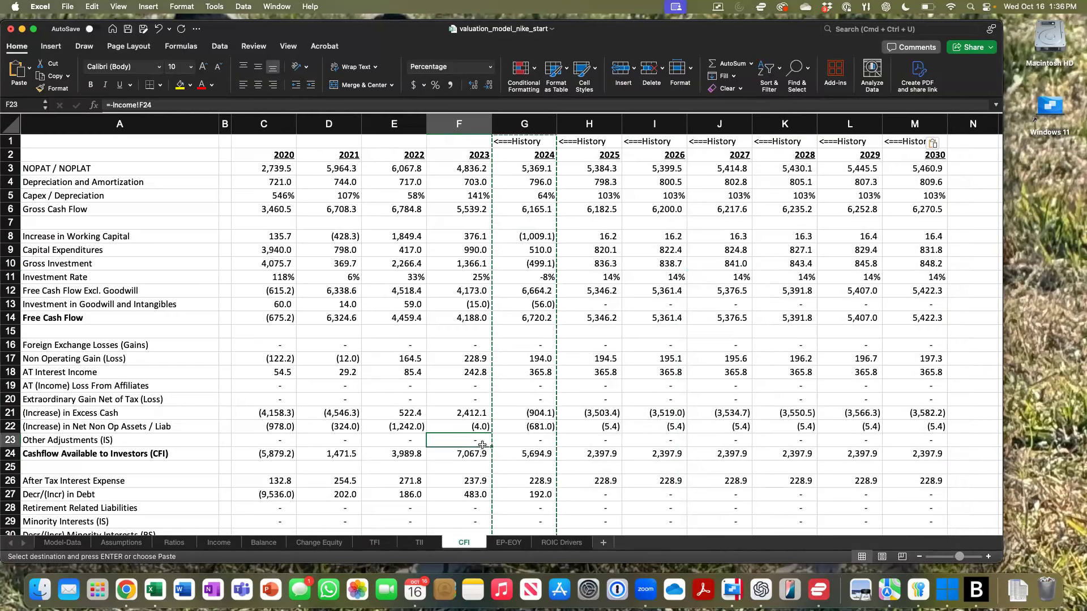
Step: Relabel the 2025 heading in H1 of the CFI sheet as Forecast=> and copy it across through M1
left_click(601, 137)
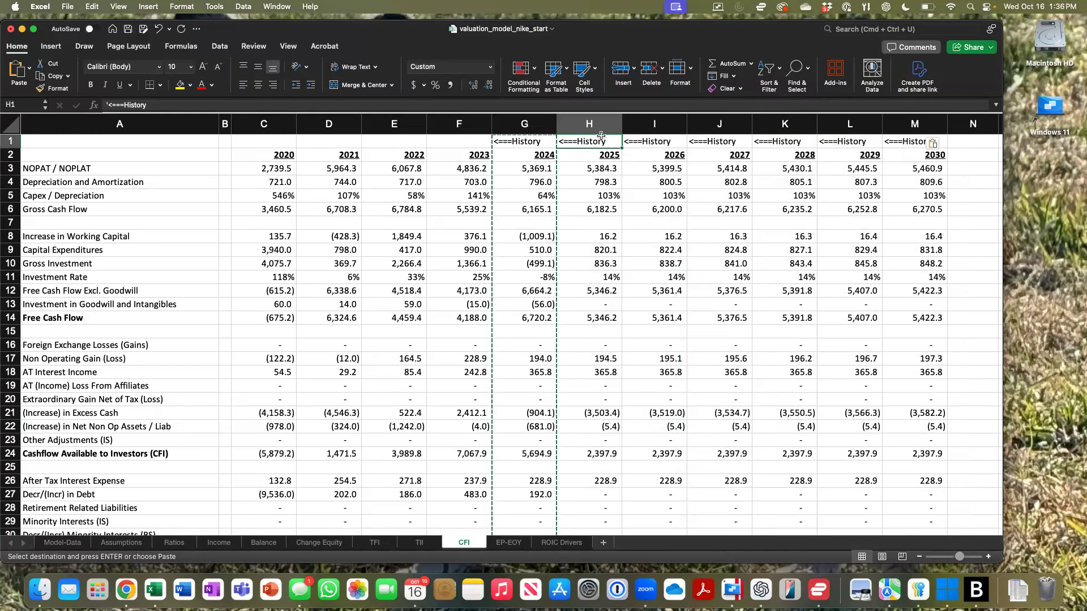
type("Forecast+>")
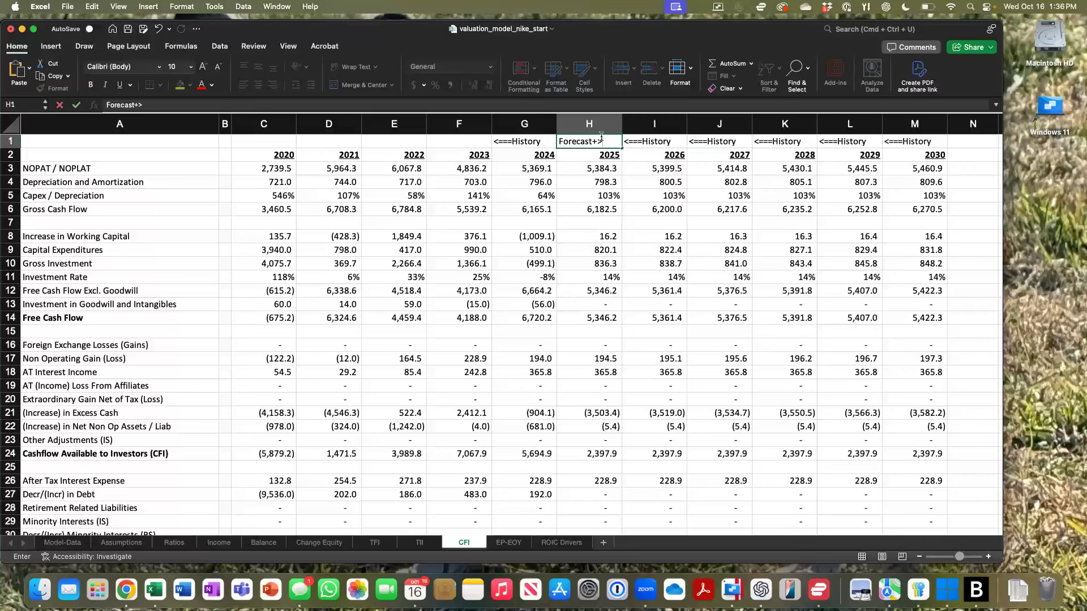
key("BackSpace")
key("BackSpace")
type("=>")
key("Return")
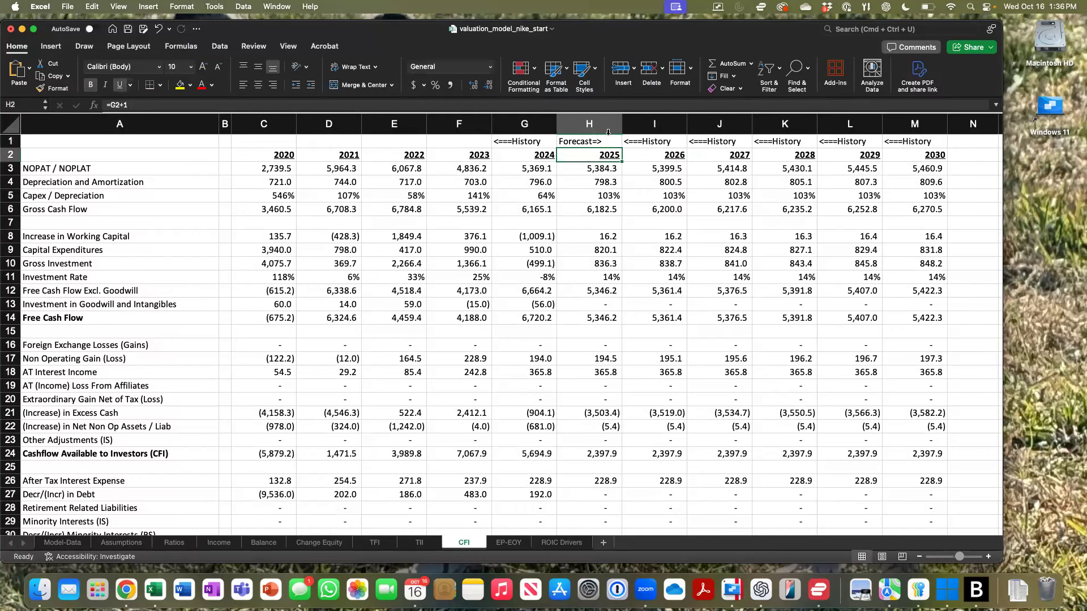
left_click(604, 143)
key("super+c")
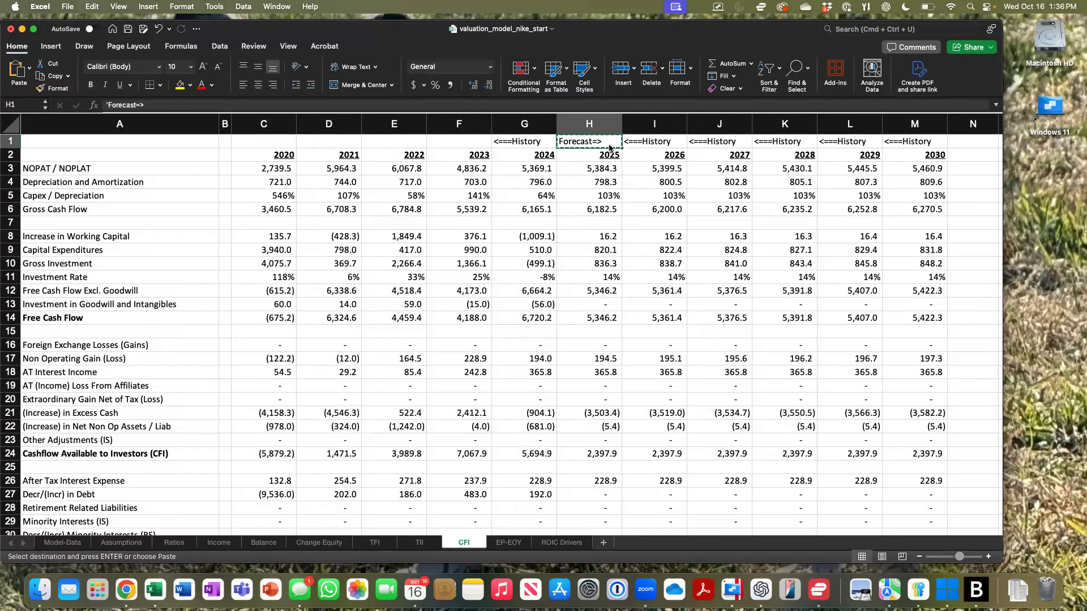
left_click(903, 141, "shift")
key("super+v")
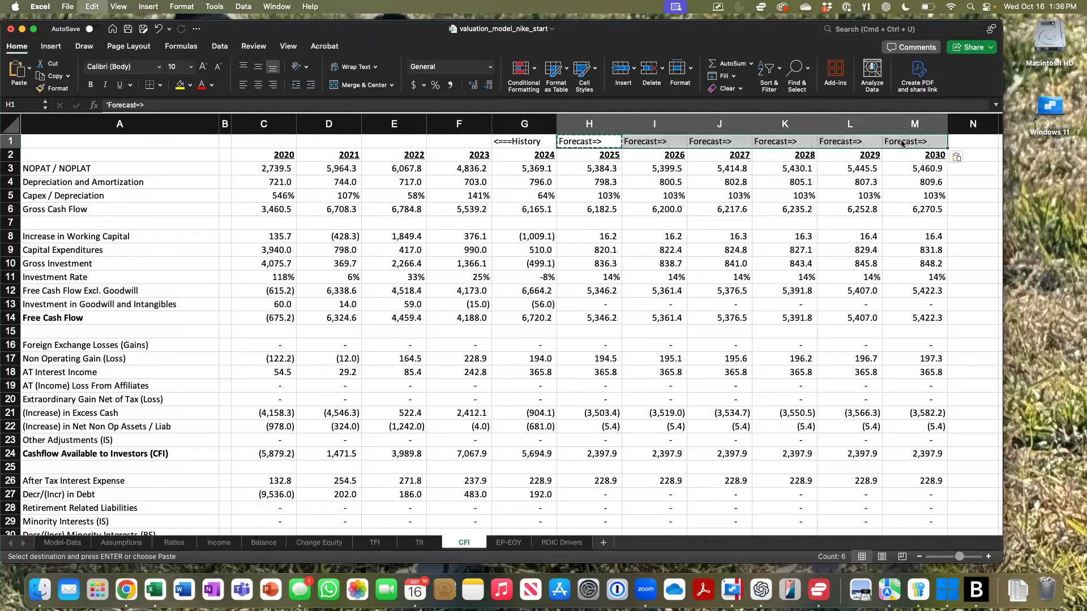
left_click(630, 330)
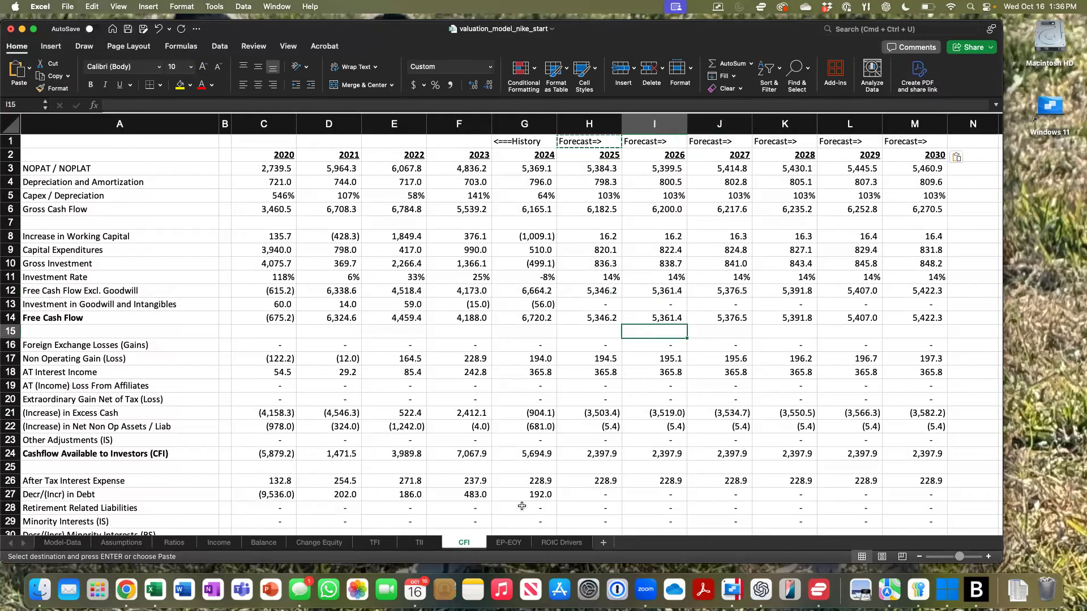
Step: On the EP-EOY sheet, copy the 2024 column G across to column M to extend economic profit through 2030
left_click(509, 542)
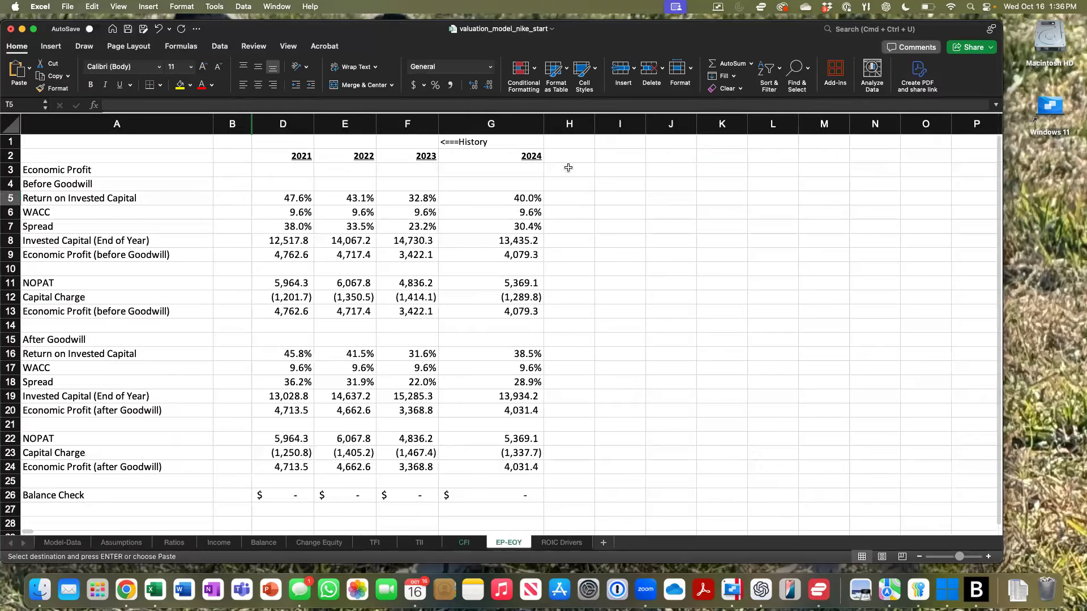
left_click(533, 121)
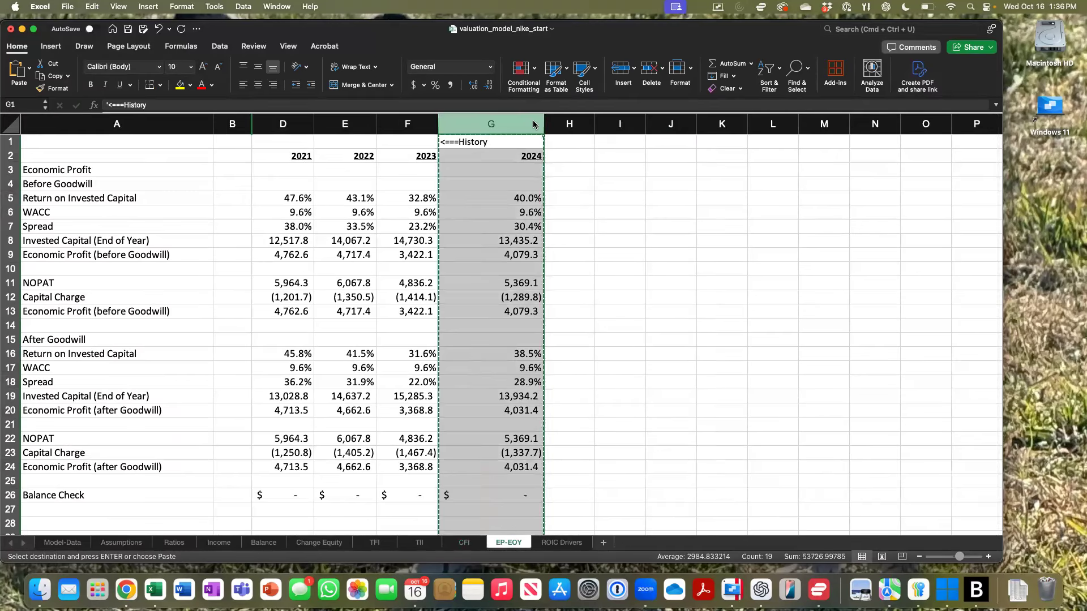
left_click(819, 124, "shift")
key("super+v")
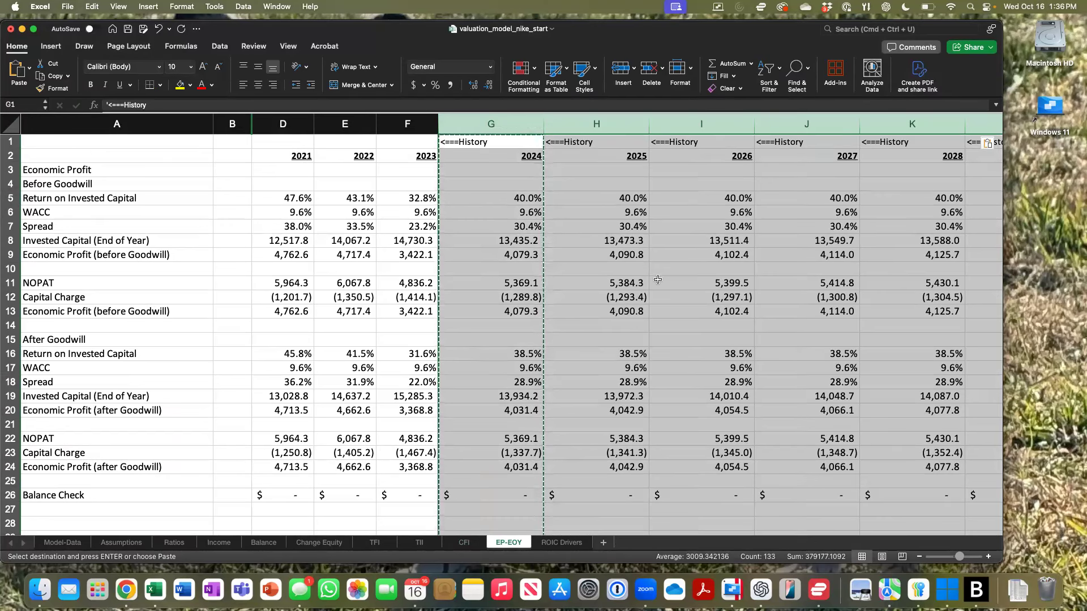
left_click(633, 297)
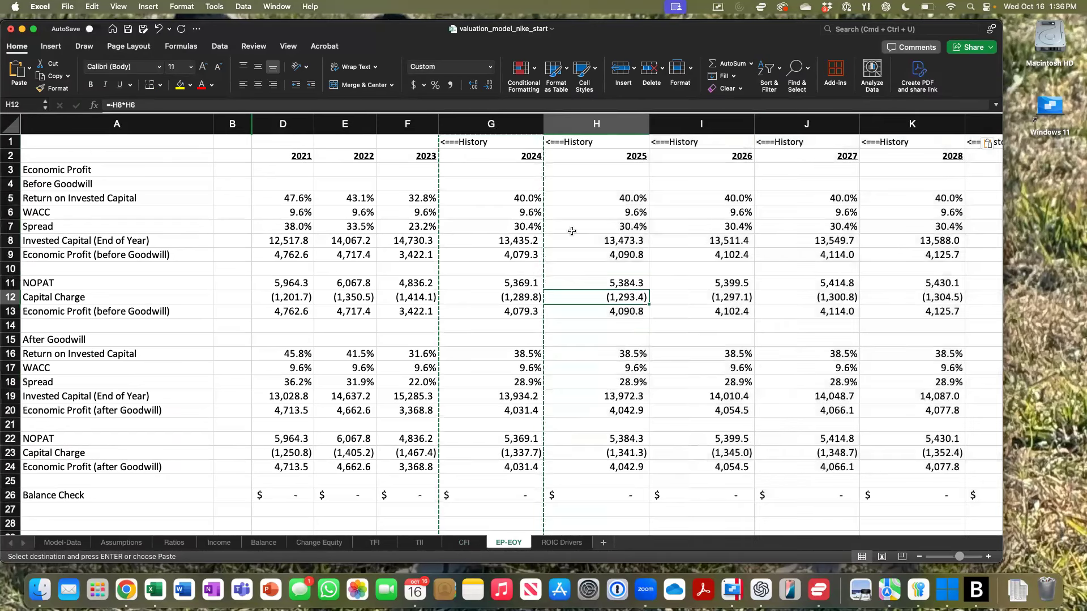
Step: Relabel the 2025 column's heading in H1 of the EP-EOY sheet as Forecast=>
left_click(573, 140)
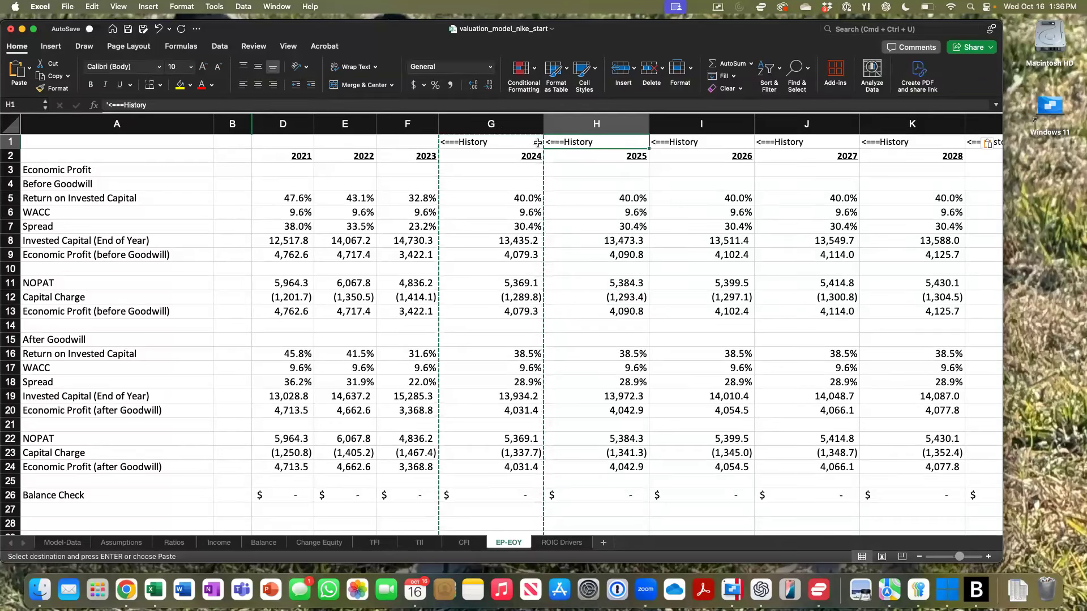
type("Fore")
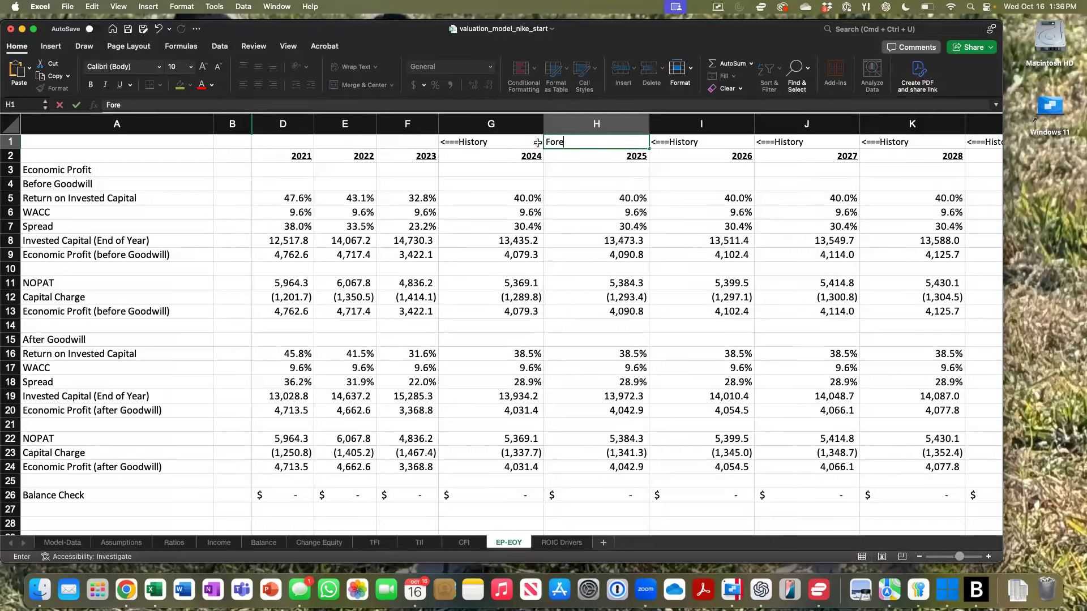
type("cast=>")
key("Return")
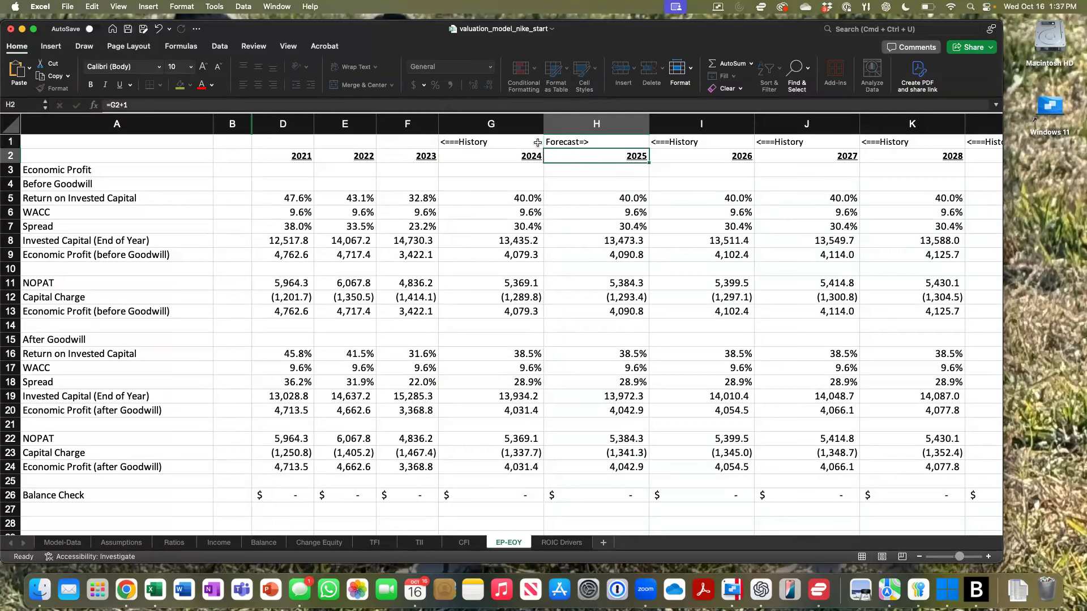
Step: Copy the Forecast=> heading from H1 across through M1 on the EP-EOY sheet and save the workbook
left_click(583, 142)
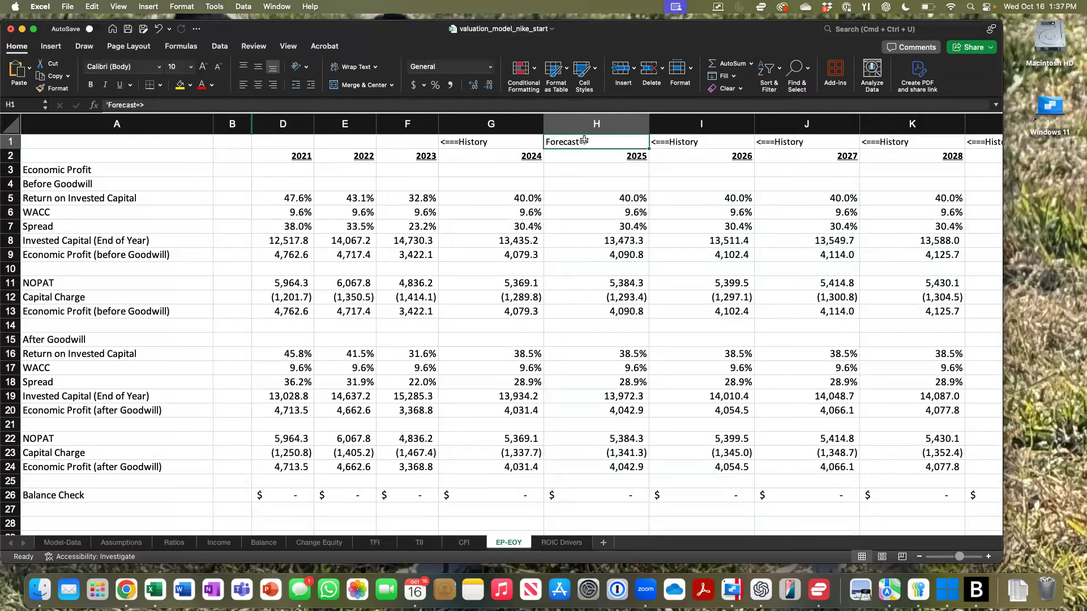
key("super+c")
scroll(594, 218, "right", 5)
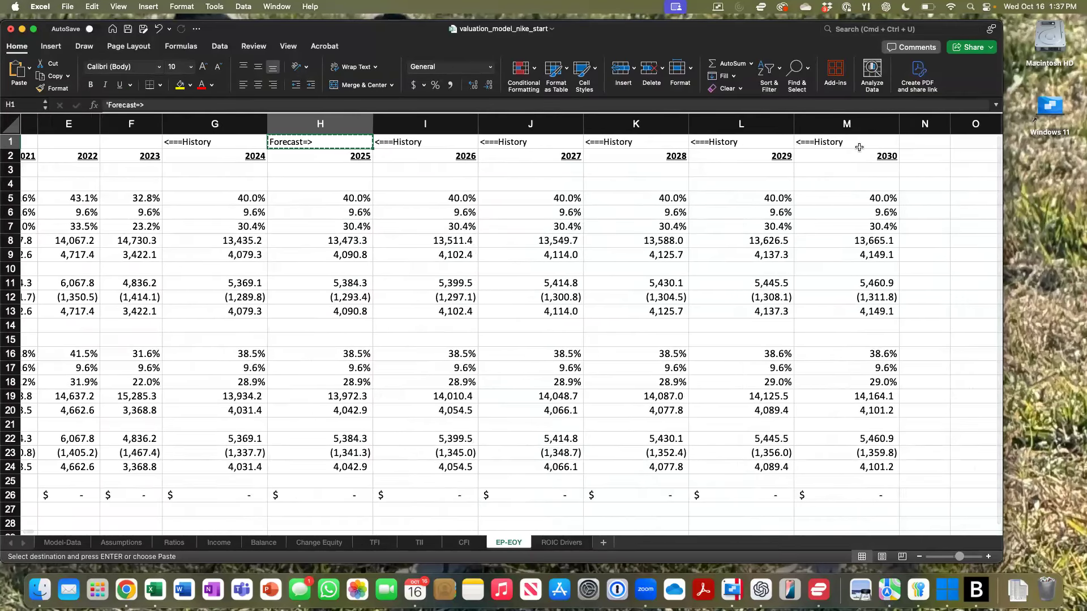
left_click(859, 148, "shift")
key("super+v")
left_click(732, 266)
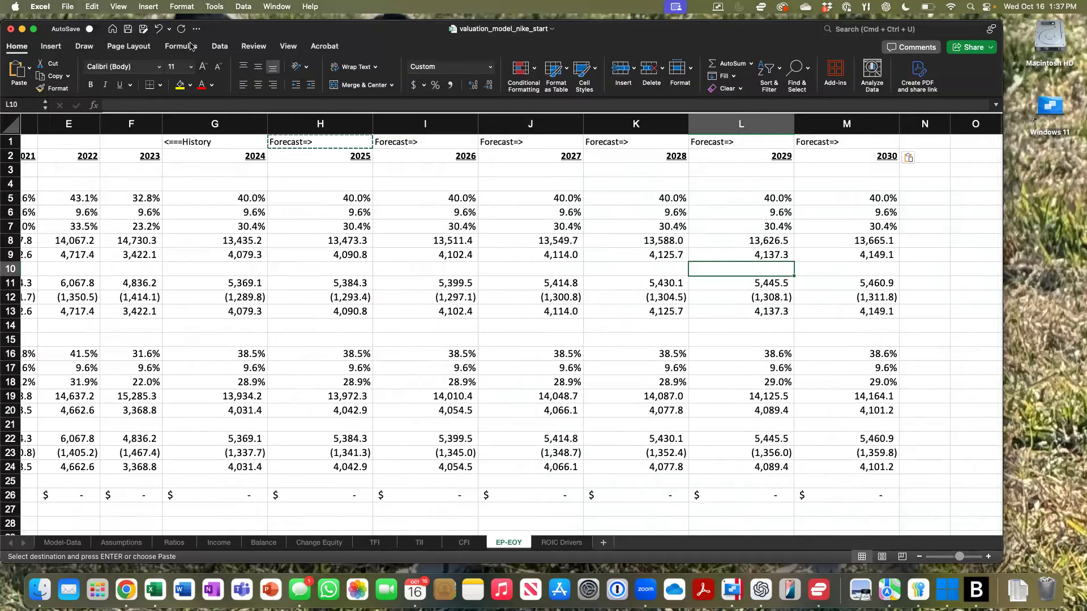
left_click(131, 31)
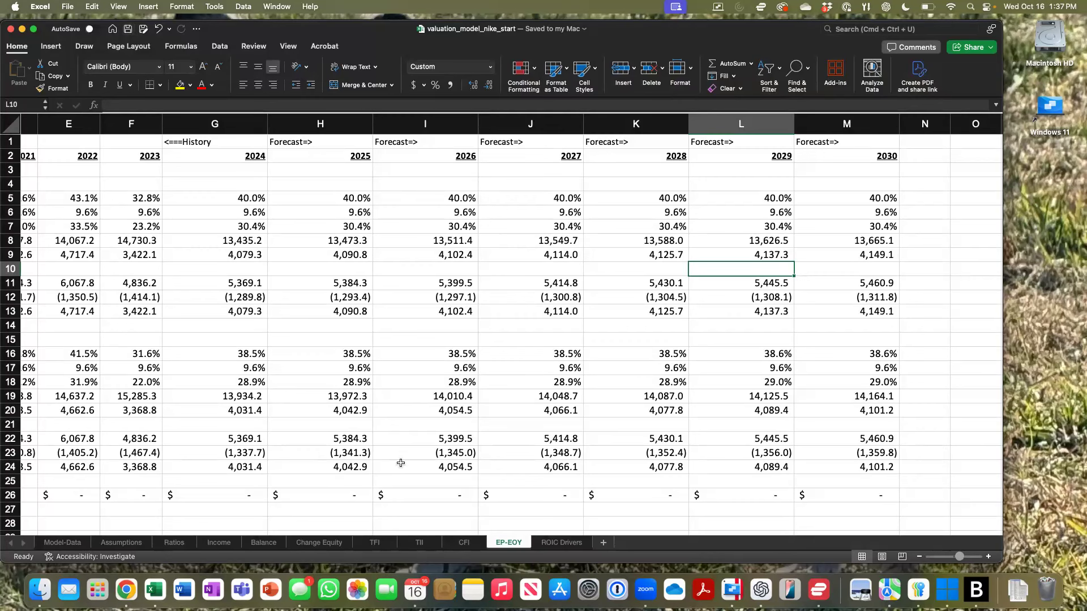
Step: Review the CFI sheet down to its Balance Check row and inspect the 2030 total formula in M37
left_click(465, 542)
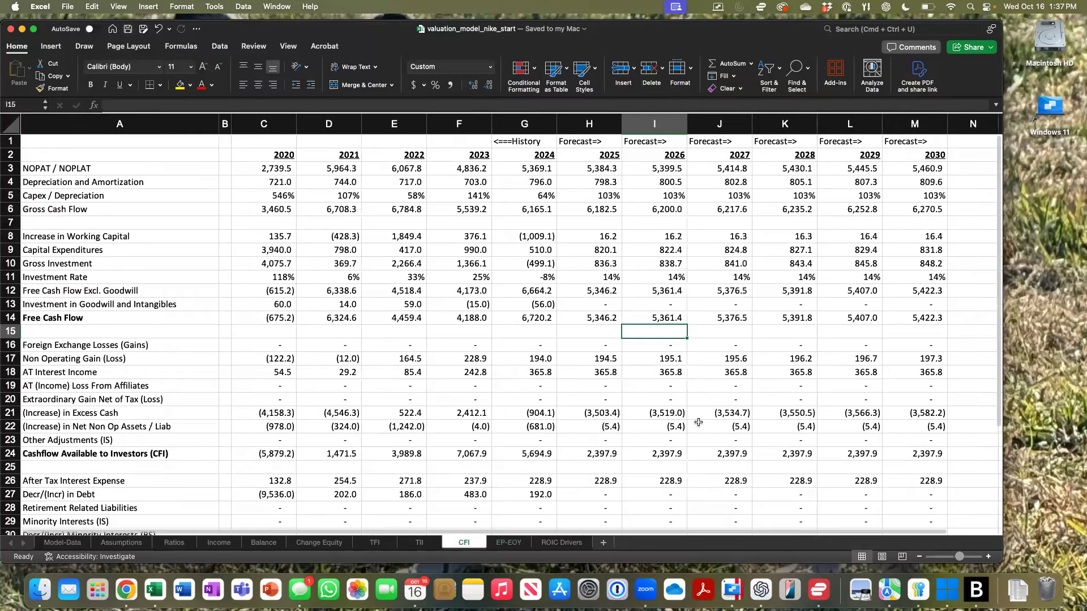
scroll(873, 439, "down", 10)
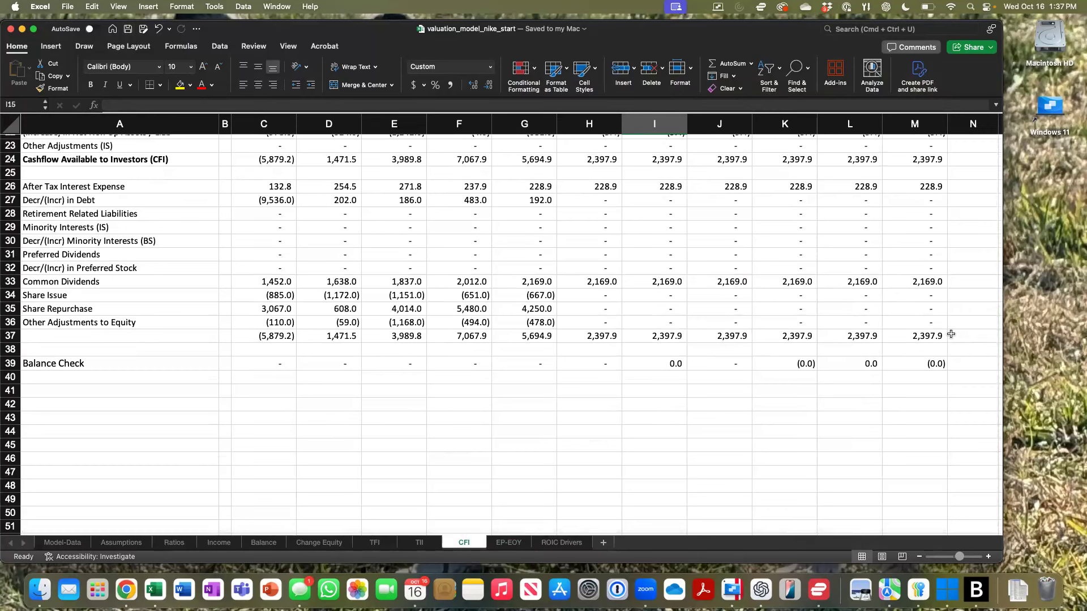
left_click(937, 336)
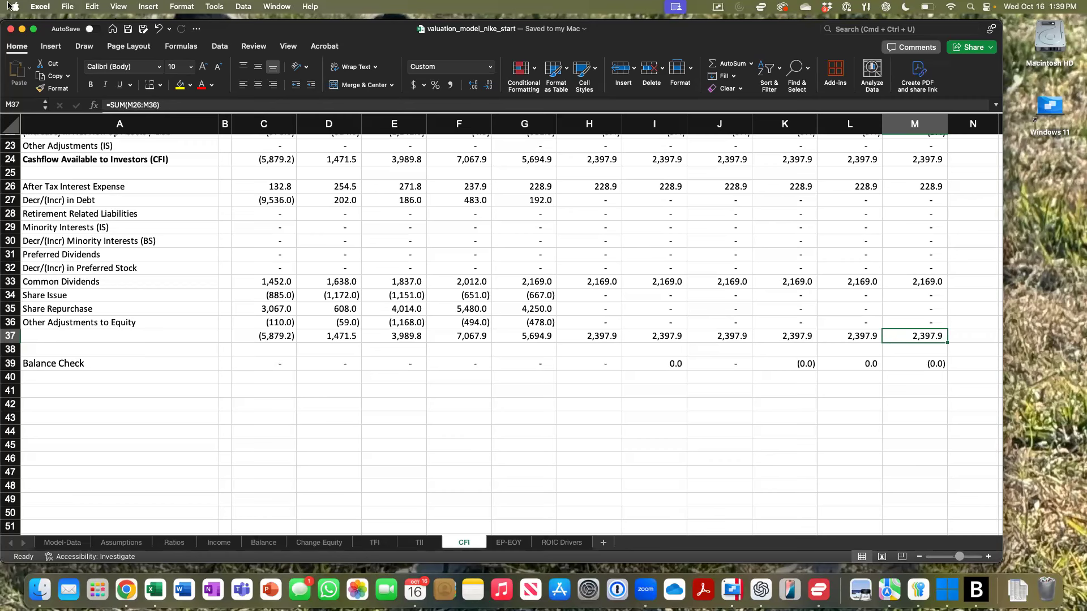
Step: Save a copy of the workbook in Downloads as valuation_model_nike_part1_401_video
left_click(67, 7)
left_click(78, 105)
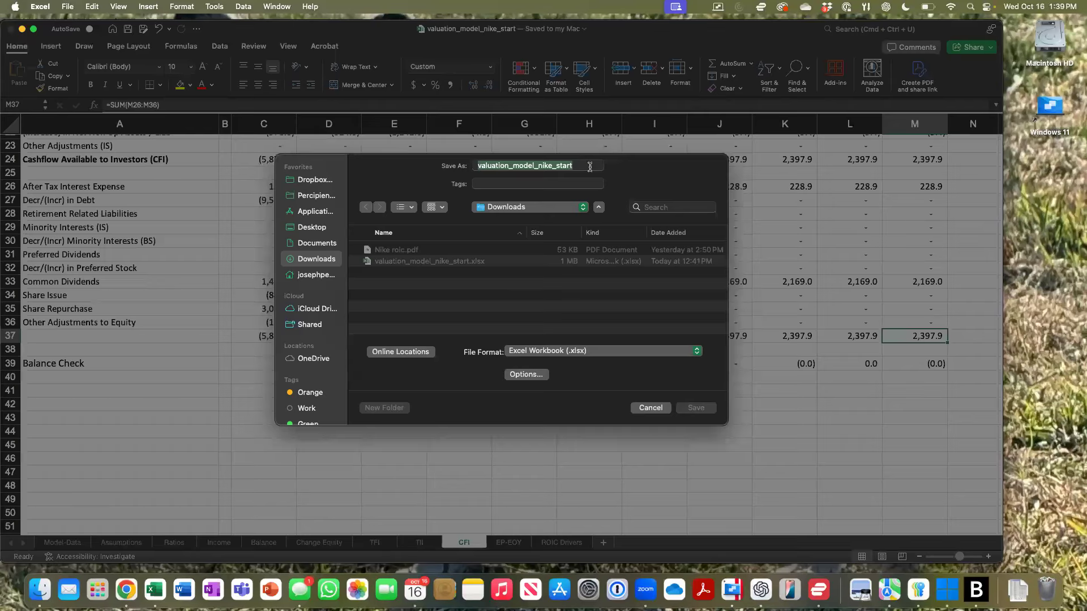
key("BackSpace")
key("BackSpace")
key("BackSpace")
key("BackSpace")
key("BackSpace")
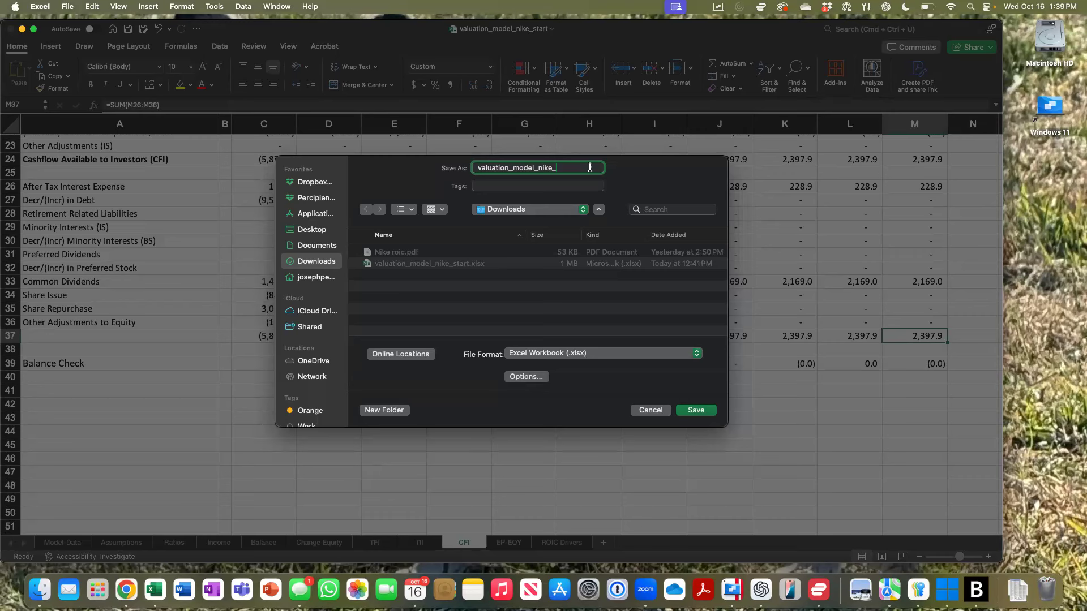
type("pa")
type("rt1_401_video")
key("Return")
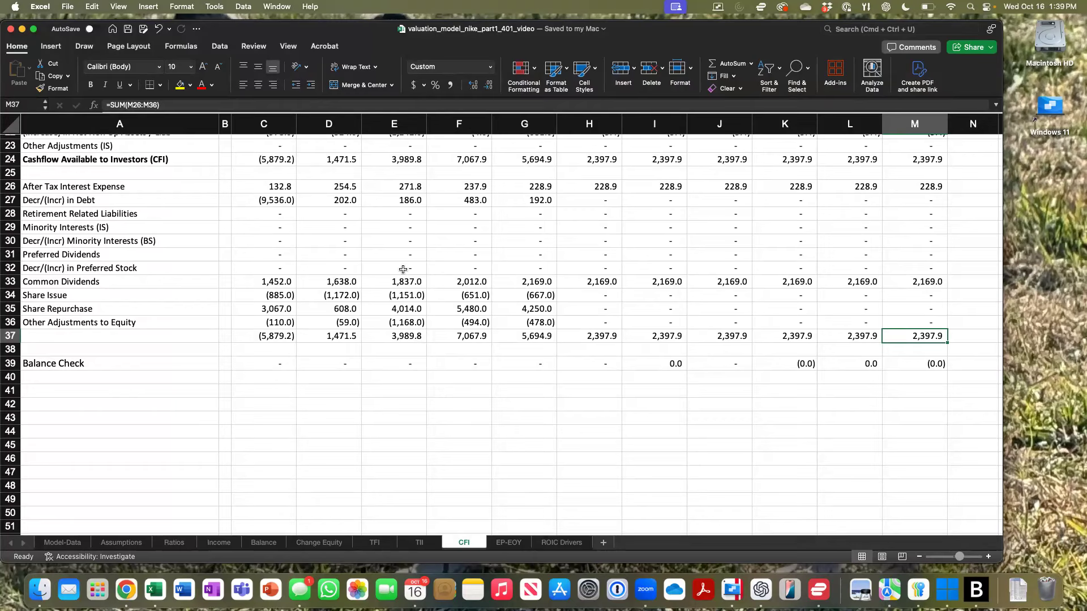
Step: Inspect the 2028 affiliates and extraordinary gain formulas on the CFI sheet, and the 2025 IC / Sales formula on the Ratios sheet
scroll(403, 270, "up", 3)
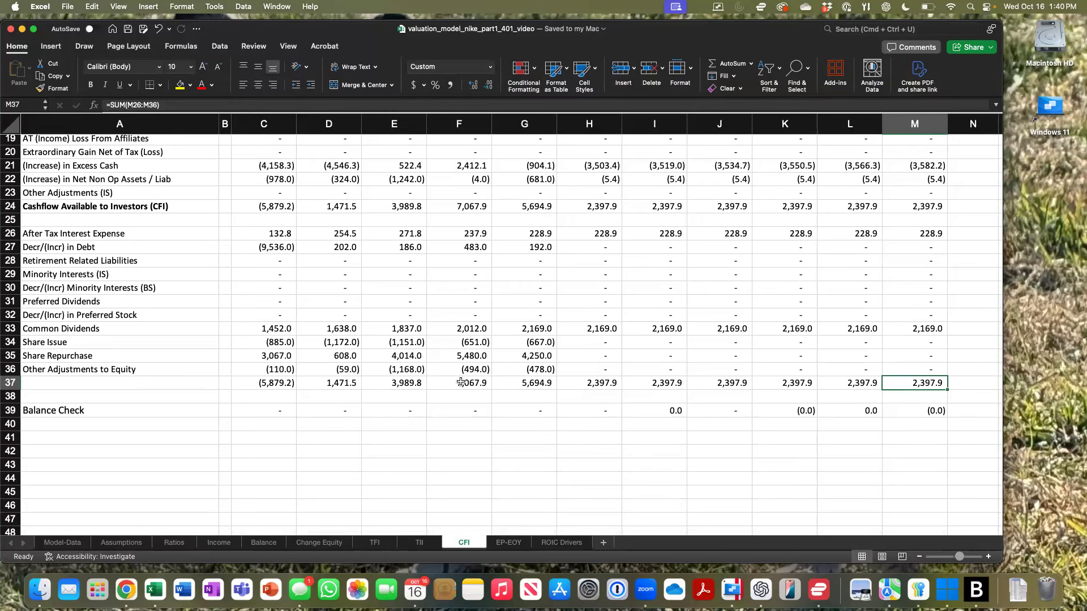
scroll(461, 383, "up", 2)
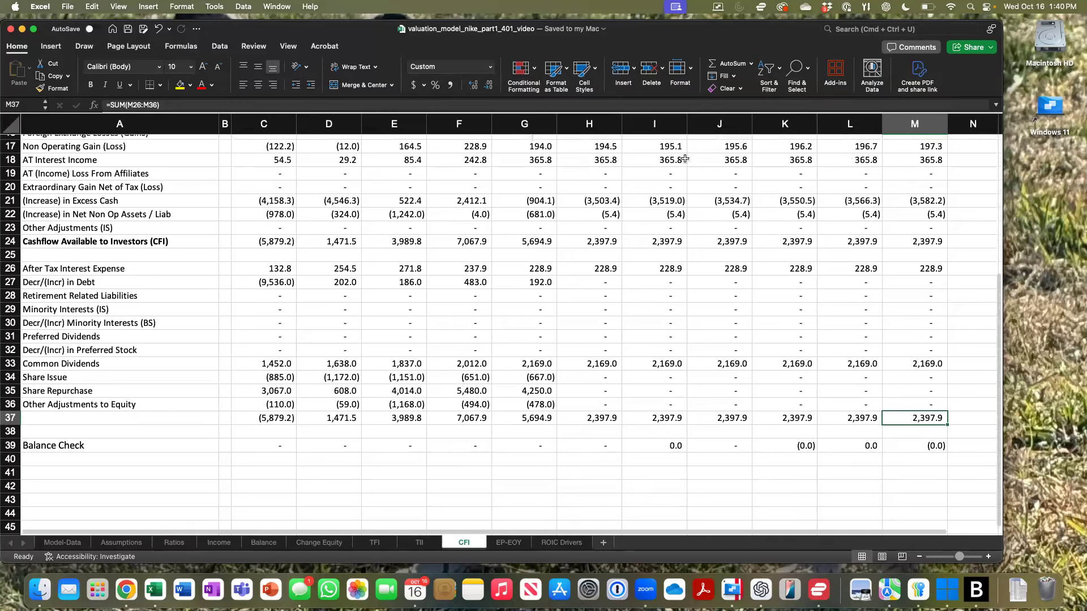
left_click(814, 174)
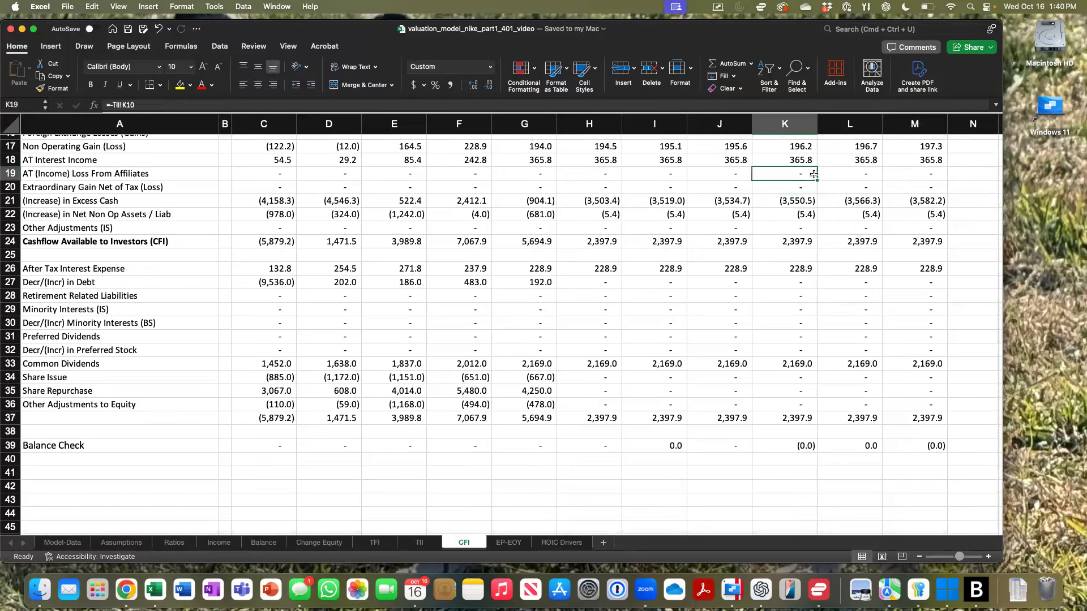
left_click(799, 187)
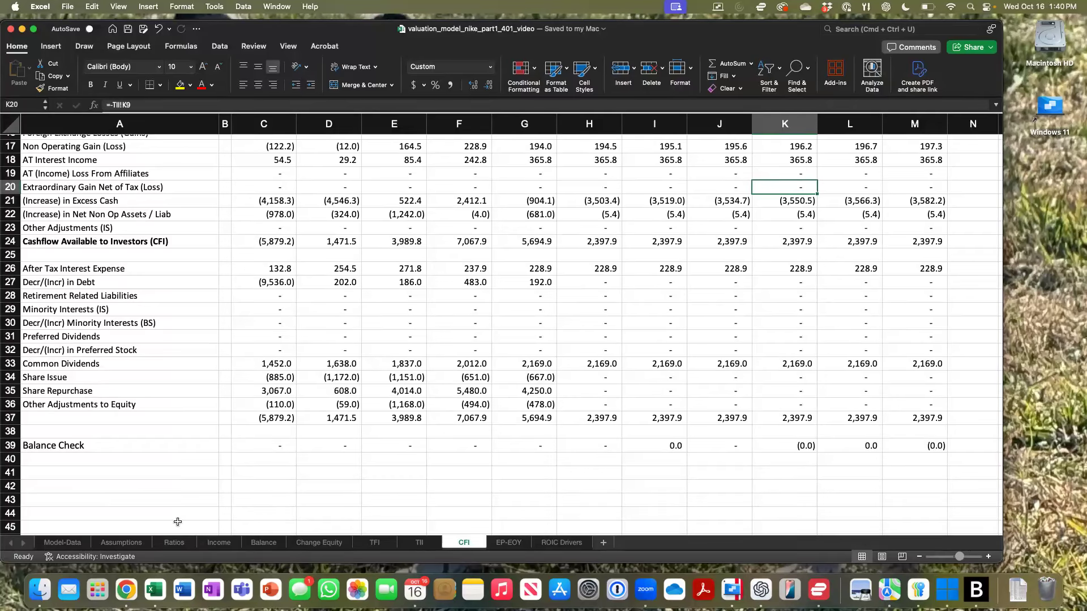
left_click(174, 543)
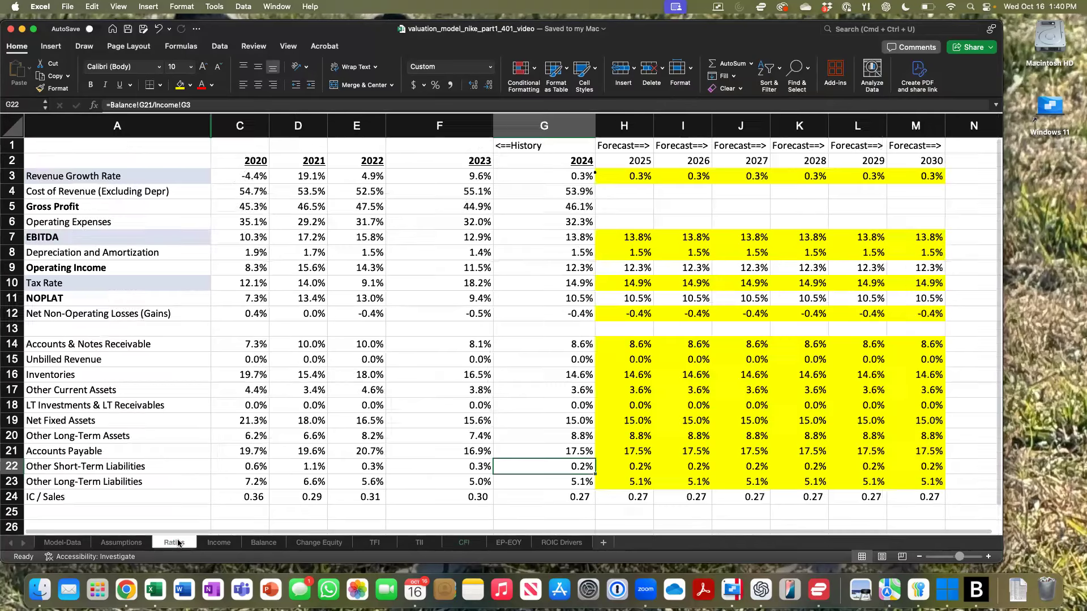
left_click(617, 497)
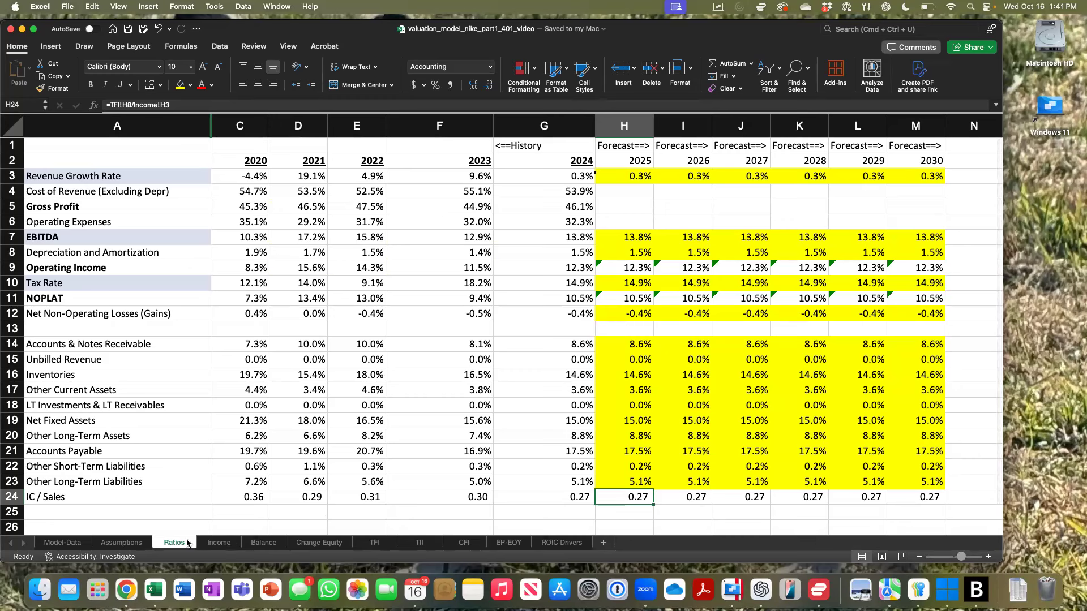
Step: Review the assets, liabilities and equity forecast on the Balance sheet and inspect the 2025 Total Assets formula in H16
left_click(274, 542)
scroll(436, 429, "down", 7)
scroll(453, 429, "left", 3)
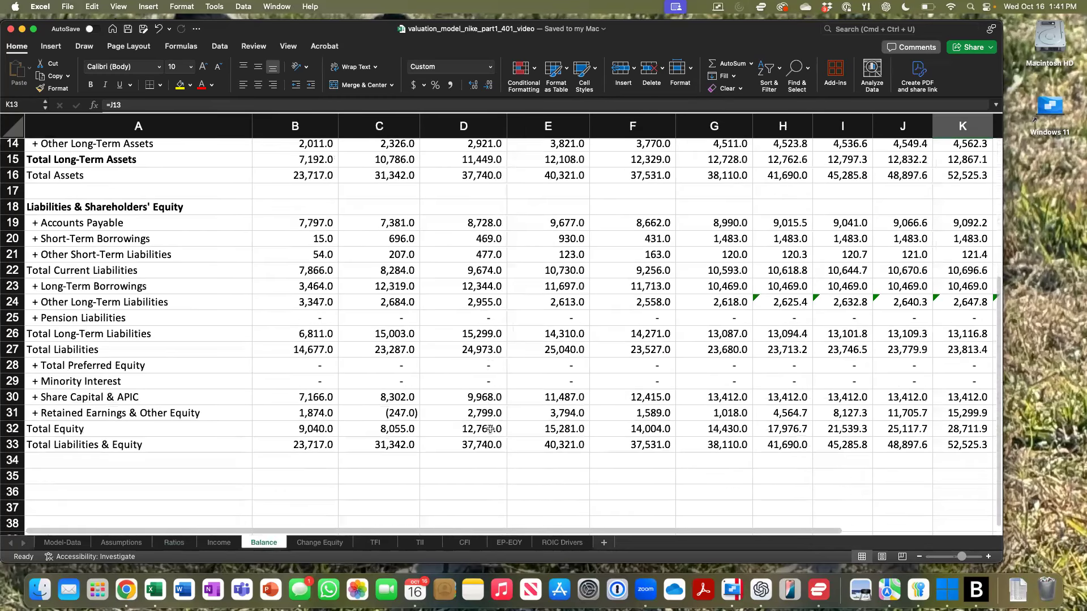
scroll(490, 428, "up", 7)
scroll(490, 428, "right", 1)
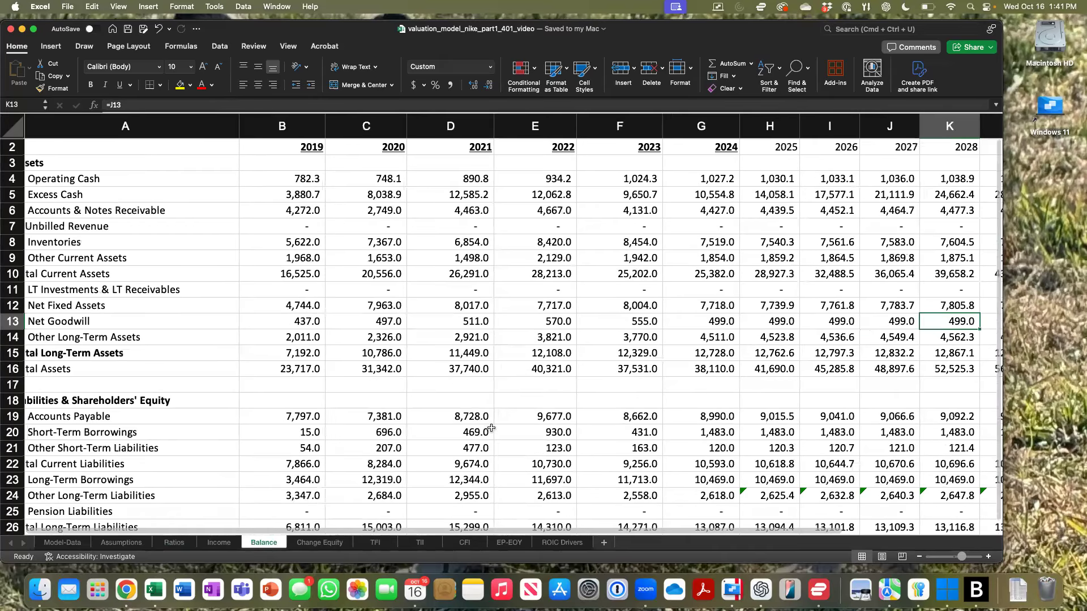
scroll(490, 429, "left", 1)
scroll(490, 429, "up", 1)
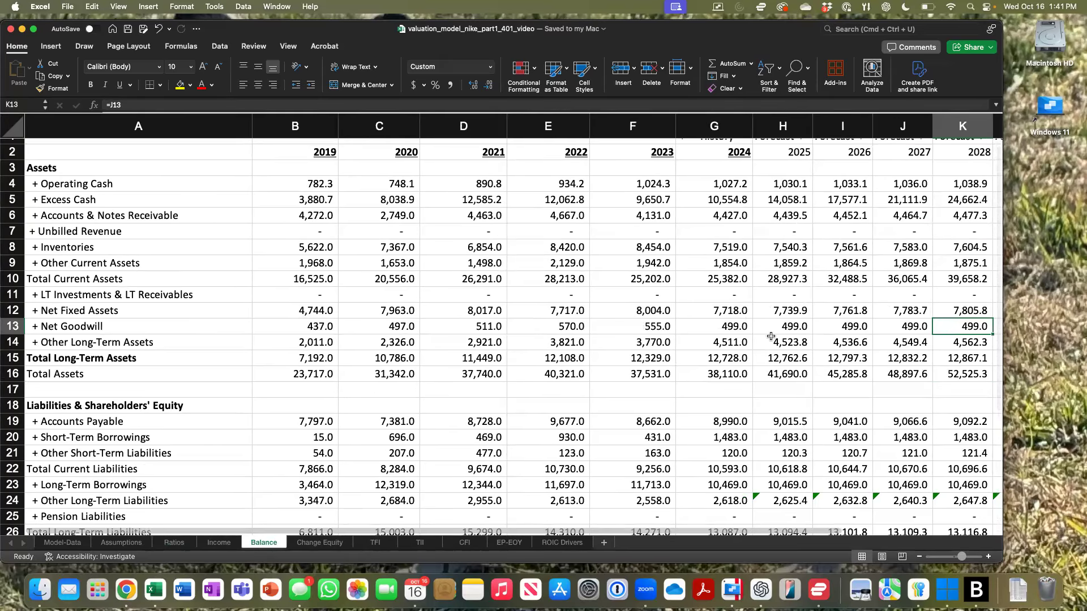
left_click(778, 373)
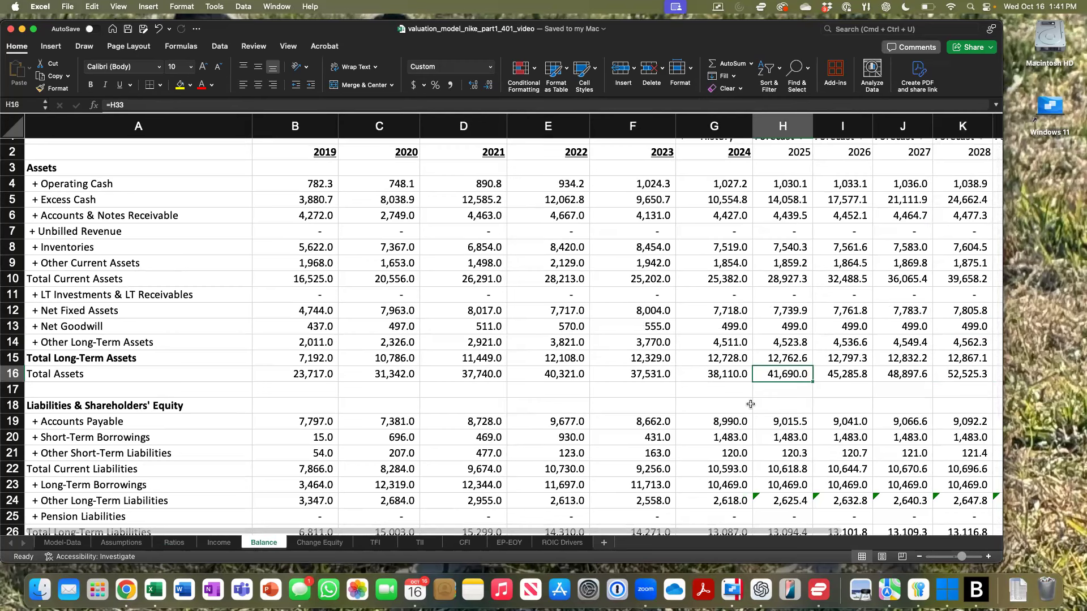